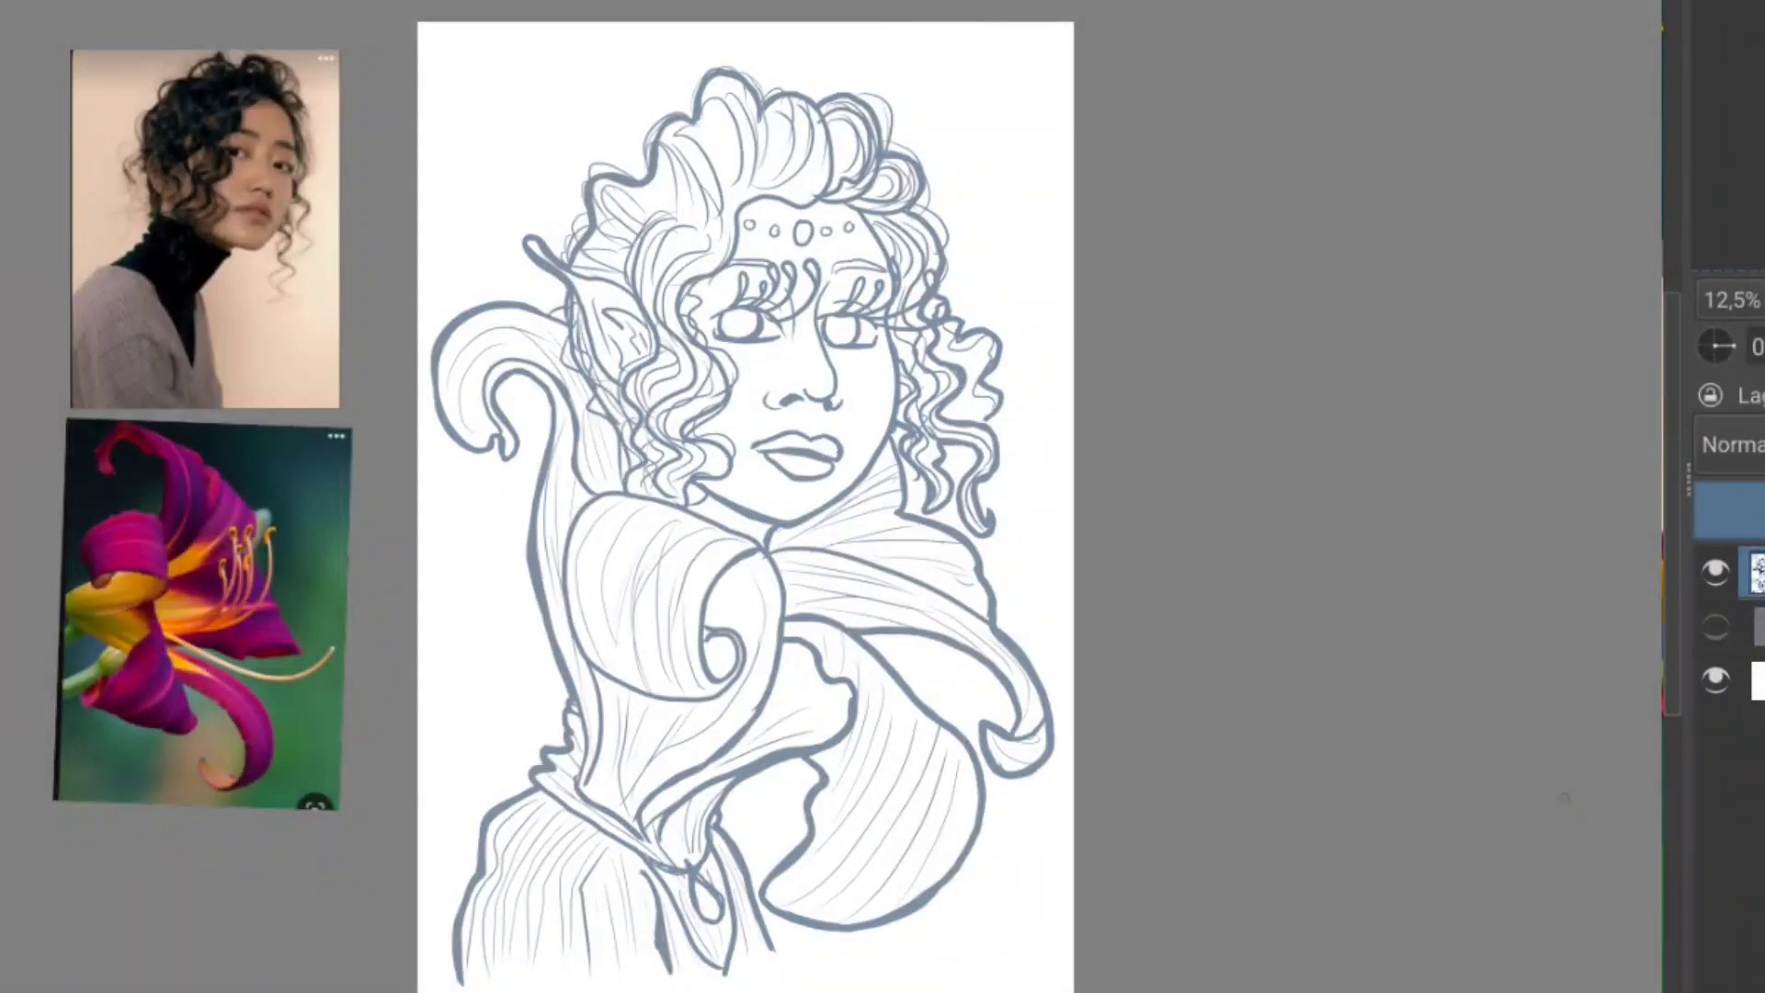
Step: On a new layer, trace purple outlines along the right petal, lower-left edge and left petal curl
{"action": "key", "text": "Insert"}
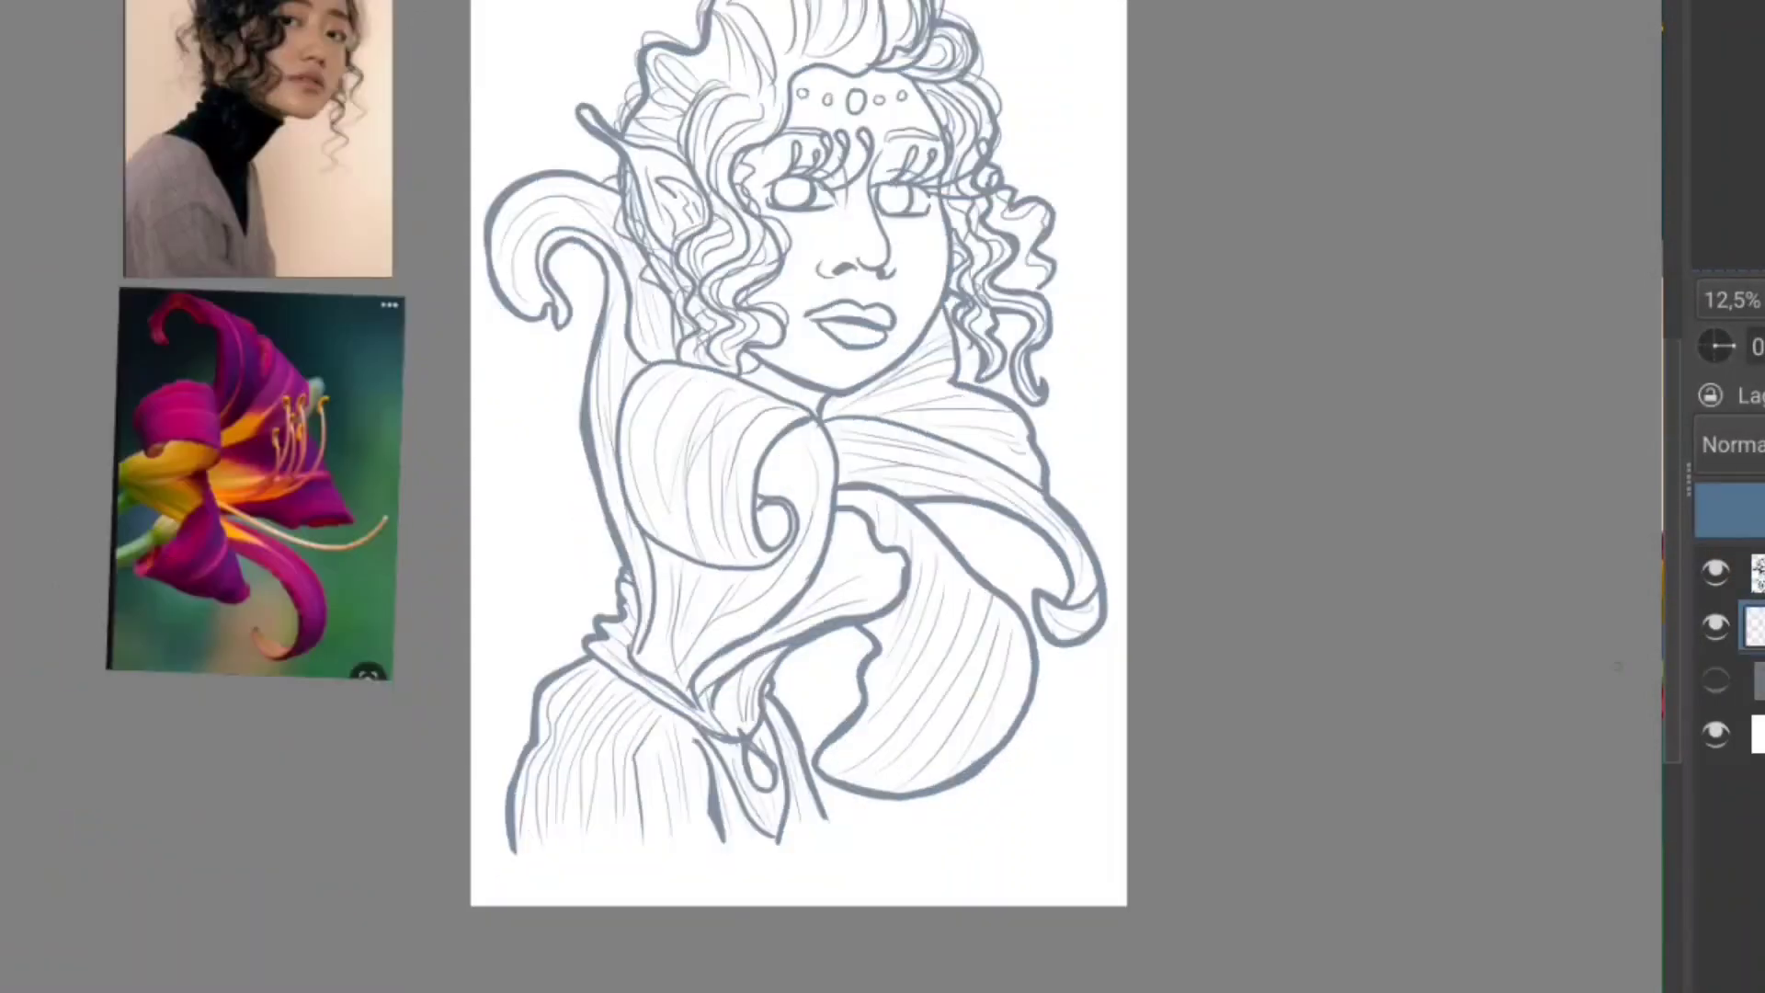
{"action": "mouse_move", "coordinate": [1565, 798]}
{"action": "left_mouse_down"}
{"action": "mouse_move", "coordinate": [169, 816]}
{"action": "mouse_move", "coordinate": [684, 875]}
{"action": "mouse_move", "coordinate": [713, 579]}
{"action": "mouse_move", "coordinate": [776, 489]}
{"action": "mouse_move", "coordinate": [930, 575]}
{"action": "mouse_move", "coordinate": [836, 841]}
{"action": "mouse_move", "coordinate": [1233, 776]}
{"action": "mouse_move", "coordinate": [1214, 460]}
{"action": "mouse_move", "coordinate": [1143, 284]}
{"action": "mouse_move", "coordinate": [1395, 402]}
{"action": "left_mouse_up"}
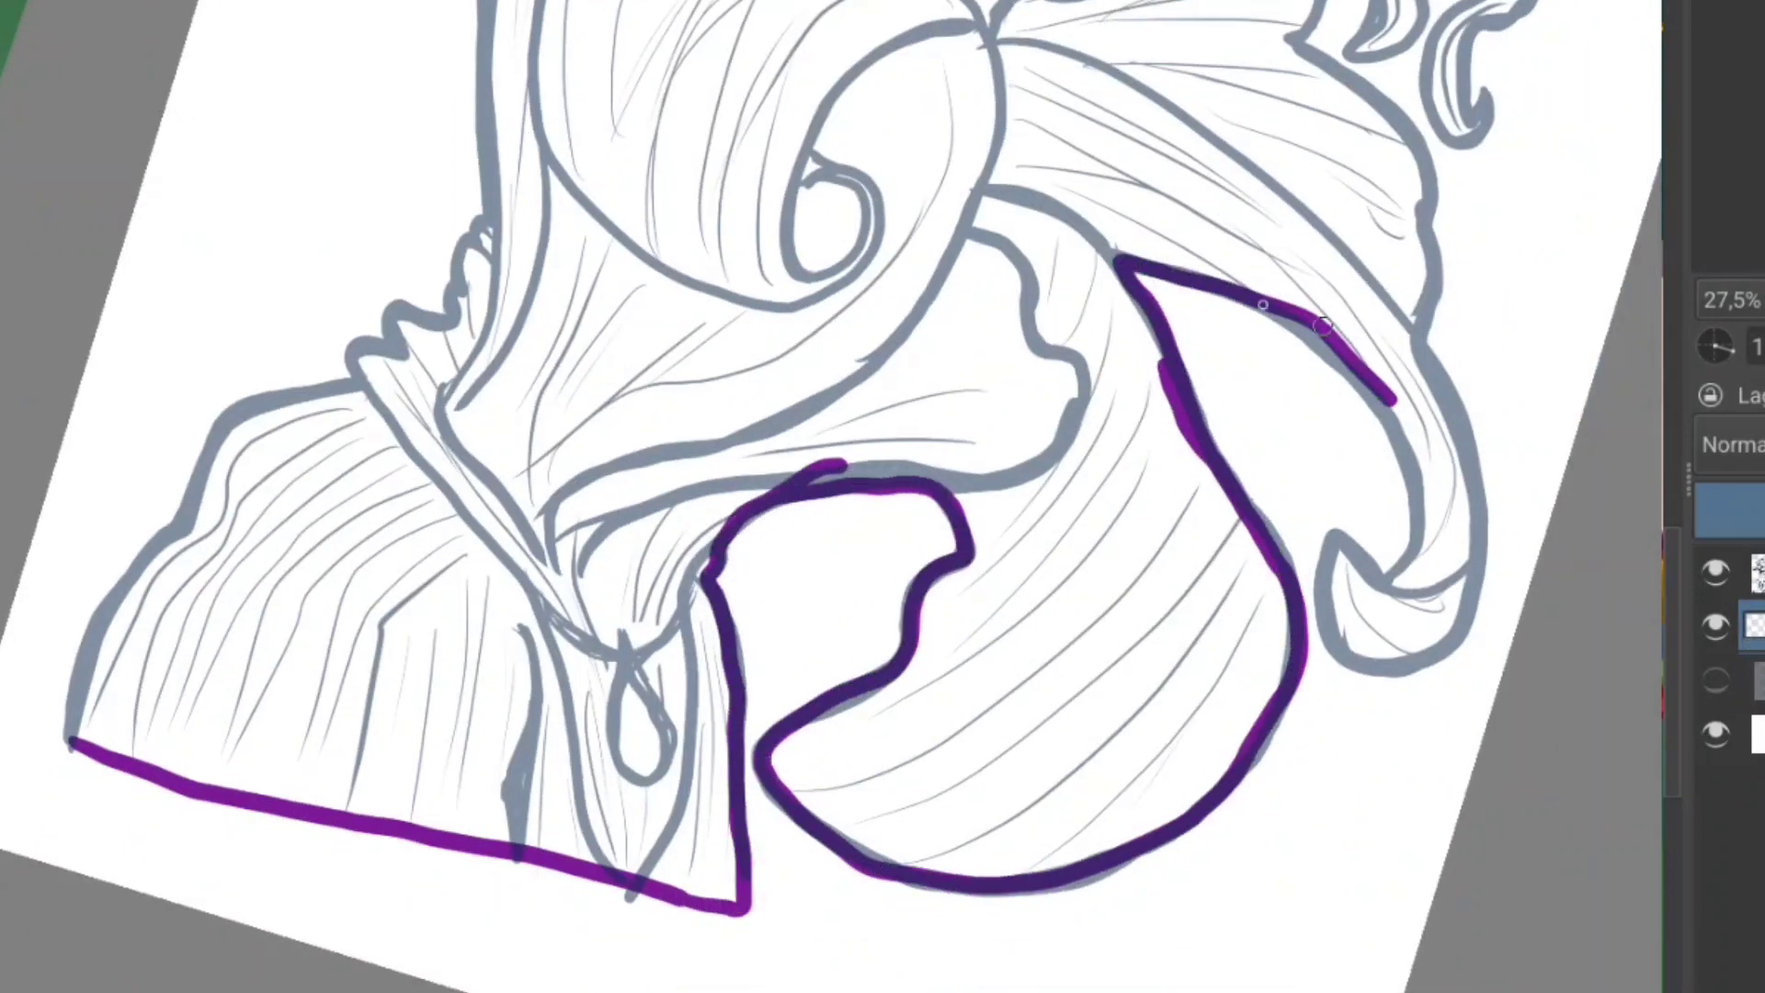
{"action": "mouse_move", "coordinate": [1323, 325]}
{"action": "left_mouse_down"}
{"action": "mouse_move", "coordinate": [1338, 551]}
{"action": "mouse_move", "coordinate": [1397, 648]}
{"action": "mouse_move", "coordinate": [1426, 275]}
{"action": "mouse_move", "coordinate": [1306, 47]}
{"action": "left_mouse_up"}
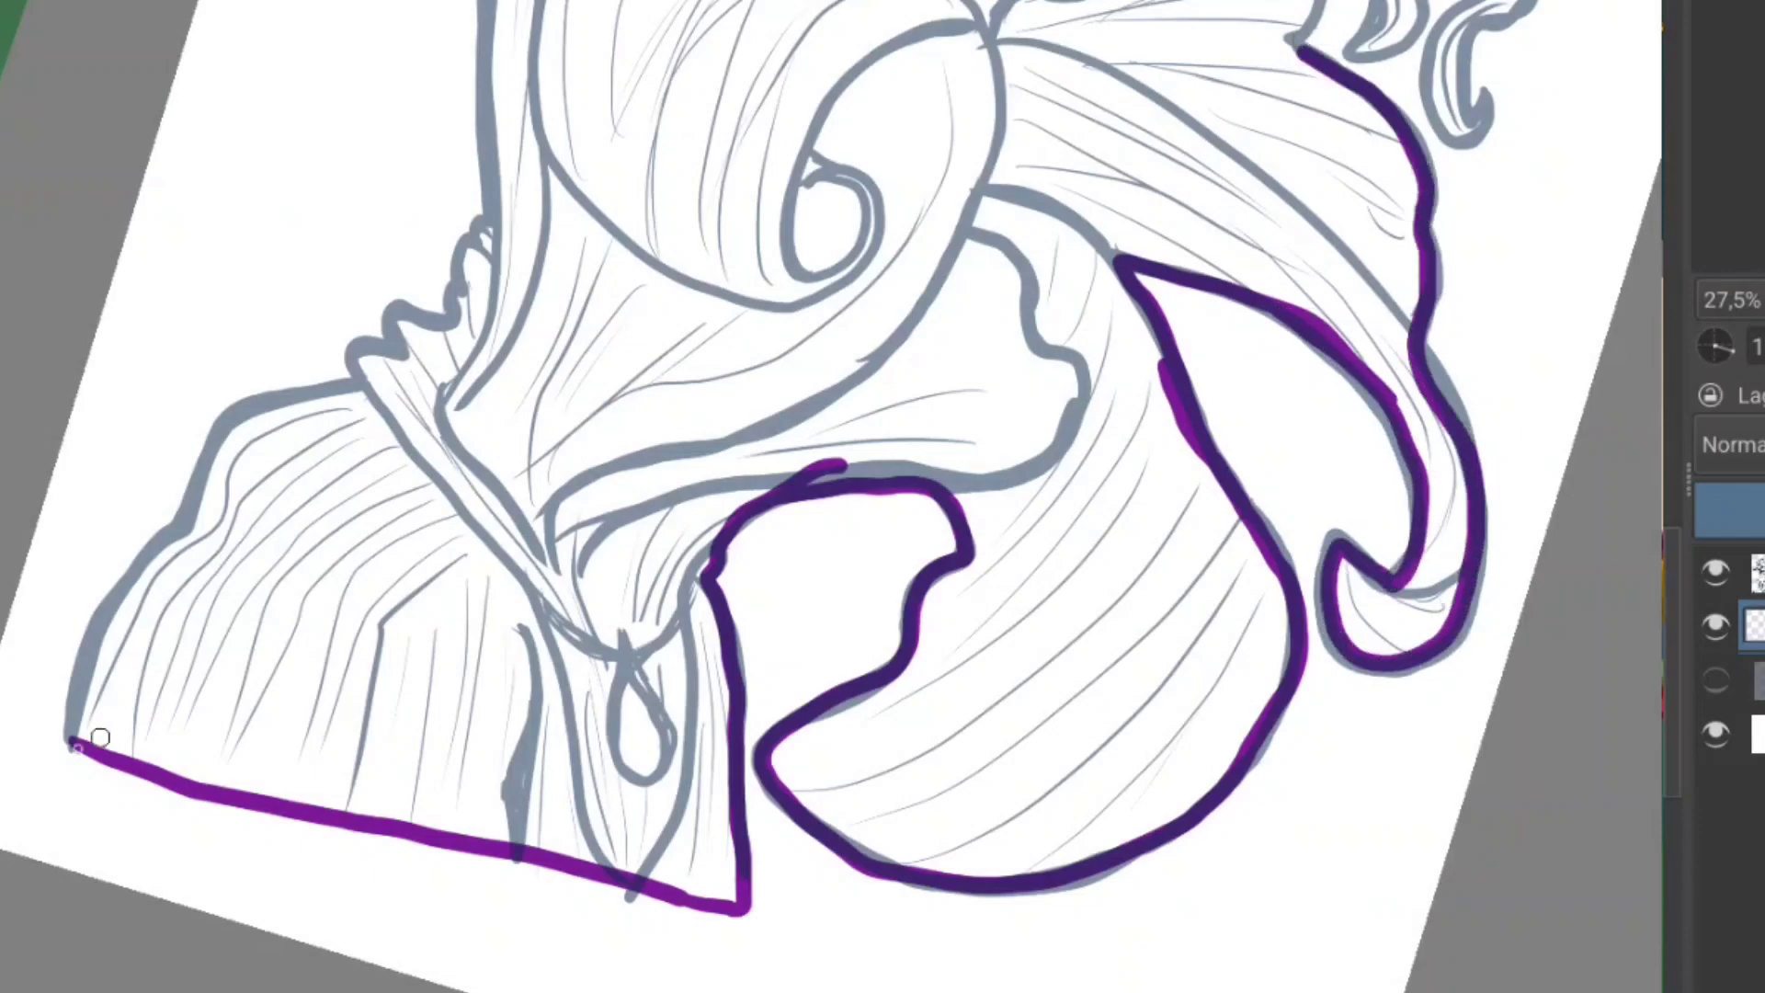
{"action": "mouse_move", "coordinate": [100, 738]}
{"action": "left_mouse_down"}
{"action": "mouse_move", "coordinate": [216, 432]}
{"action": "mouse_move", "coordinate": [418, 308]}
{"action": "mouse_move", "coordinate": [459, 209]}
{"action": "mouse_move", "coordinate": [429, 711]}
{"action": "mouse_move", "coordinate": [478, 331]}
{"action": "mouse_move", "coordinate": [551, 41]}
{"action": "mouse_move", "coordinate": [445, 205]}
{"action": "left_mouse_up"}
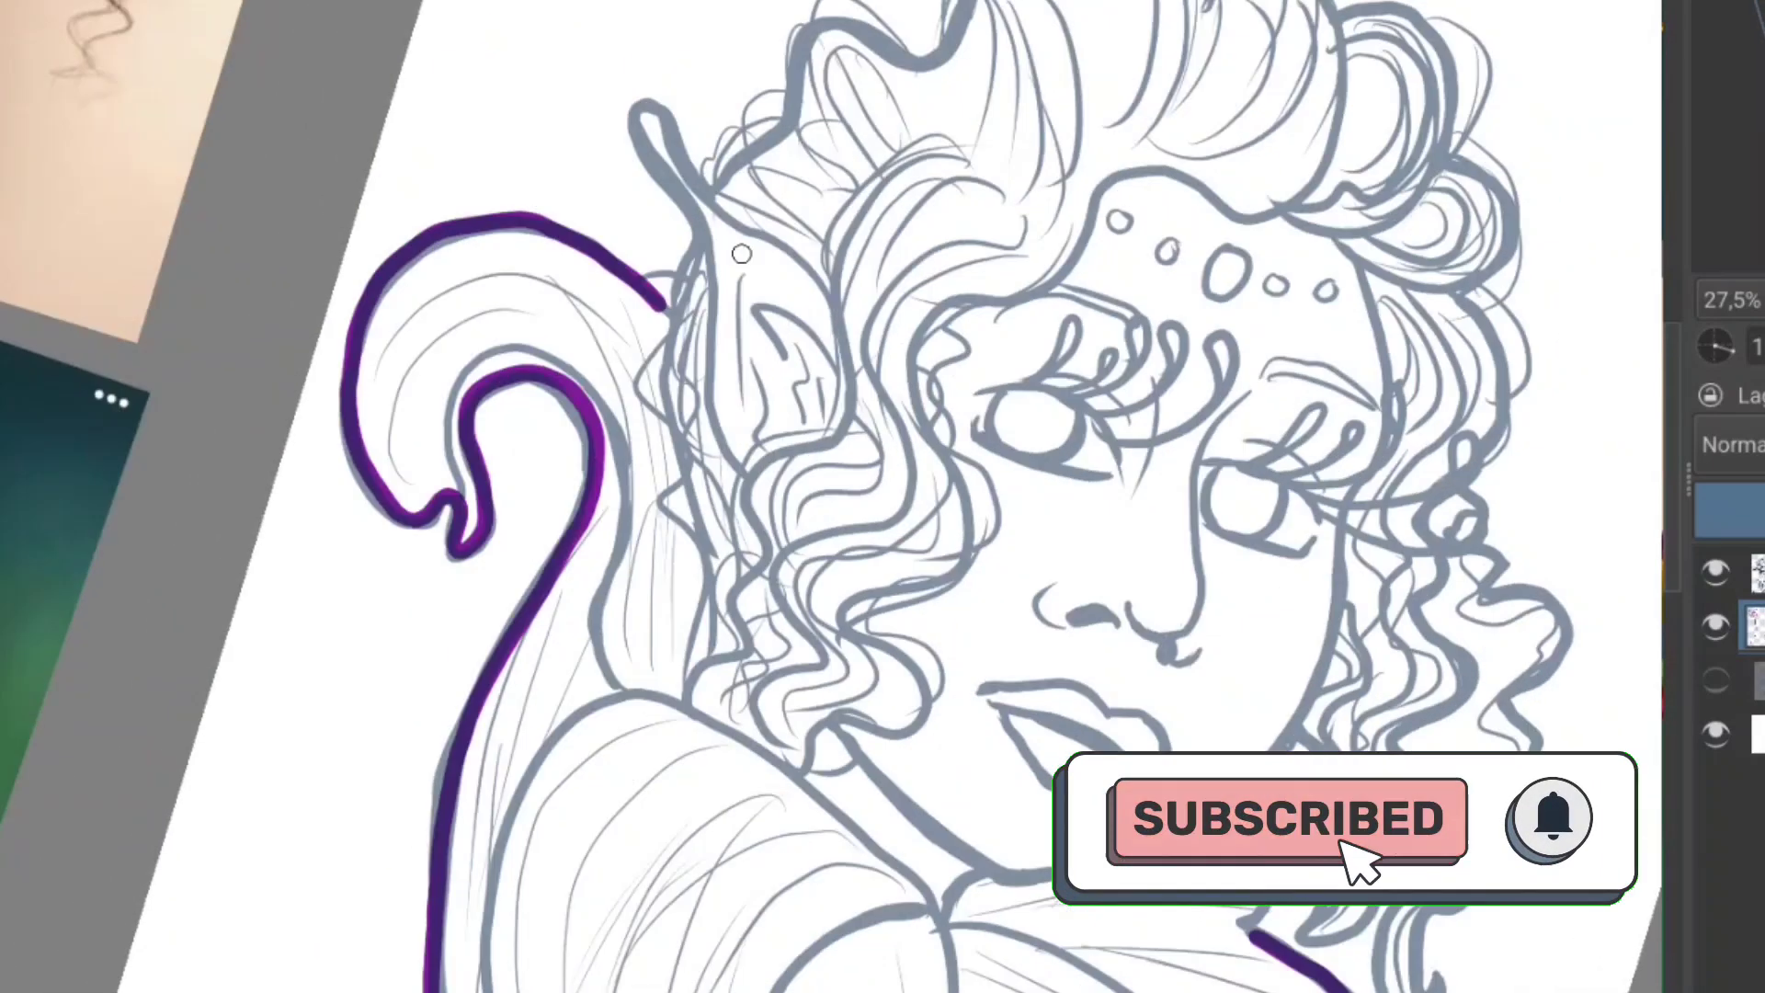
{"action": "mouse_move", "coordinate": [275, 643]}
{"action": "left_mouse_down"}
{"action": "mouse_move", "coordinate": [567, 570]}
{"action": "mouse_move", "coordinate": [551, 386]}
{"action": "mouse_move", "coordinate": [809, 313]}
{"action": "mouse_move", "coordinate": [965, 235]}
{"action": "mouse_move", "coordinate": [1039, 158]}
{"action": "mouse_move", "coordinate": [1186, 243]}
{"action": "mouse_move", "coordinate": [1352, 418]}
{"action": "left_mouse_up"}
Step: Outline the top hair waves and the right-side and lower-right hair curls in purple
{"action": "mouse_move", "coordinate": [1204, 479]}
{"action": "left_mouse_down"}
{"action": "mouse_move", "coordinate": [1329, 432]}
{"action": "mouse_move", "coordinate": [1416, 551]}
{"action": "left_mouse_up"}
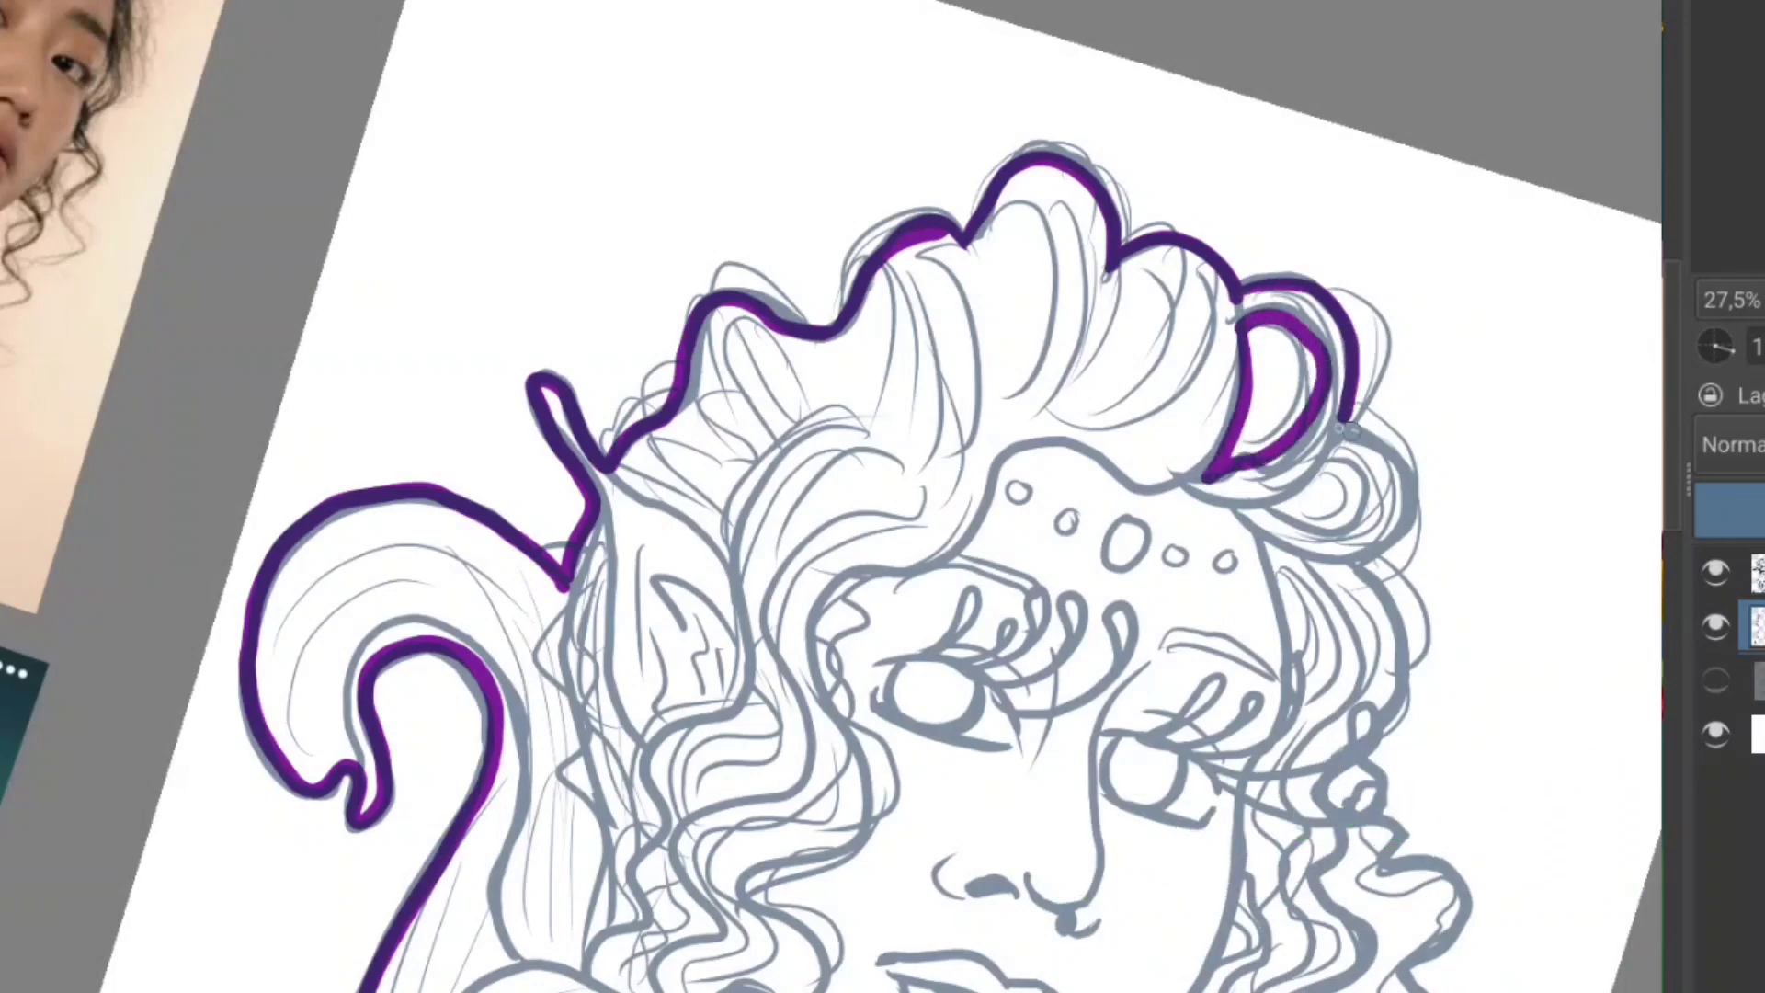
{"action": "left_click_drag", "start_coordinate": [1323, 442], "coordinate": [1379, 533]}
{"action": "mouse_move", "coordinate": [1268, 368]}
{"action": "left_mouse_down"}
{"action": "mouse_move", "coordinate": [1297, 496]}
{"action": "mouse_move", "coordinate": [1287, 860]}
{"action": "left_mouse_up"}
{"action": "mouse_move", "coordinate": [1352, 680]}
{"action": "left_mouse_down"}
{"action": "mouse_move", "coordinate": [1287, 800]}
{"action": "mouse_move", "coordinate": [1223, 552]}
{"action": "mouse_move", "coordinate": [1195, 836]}
{"action": "left_mouse_up"}
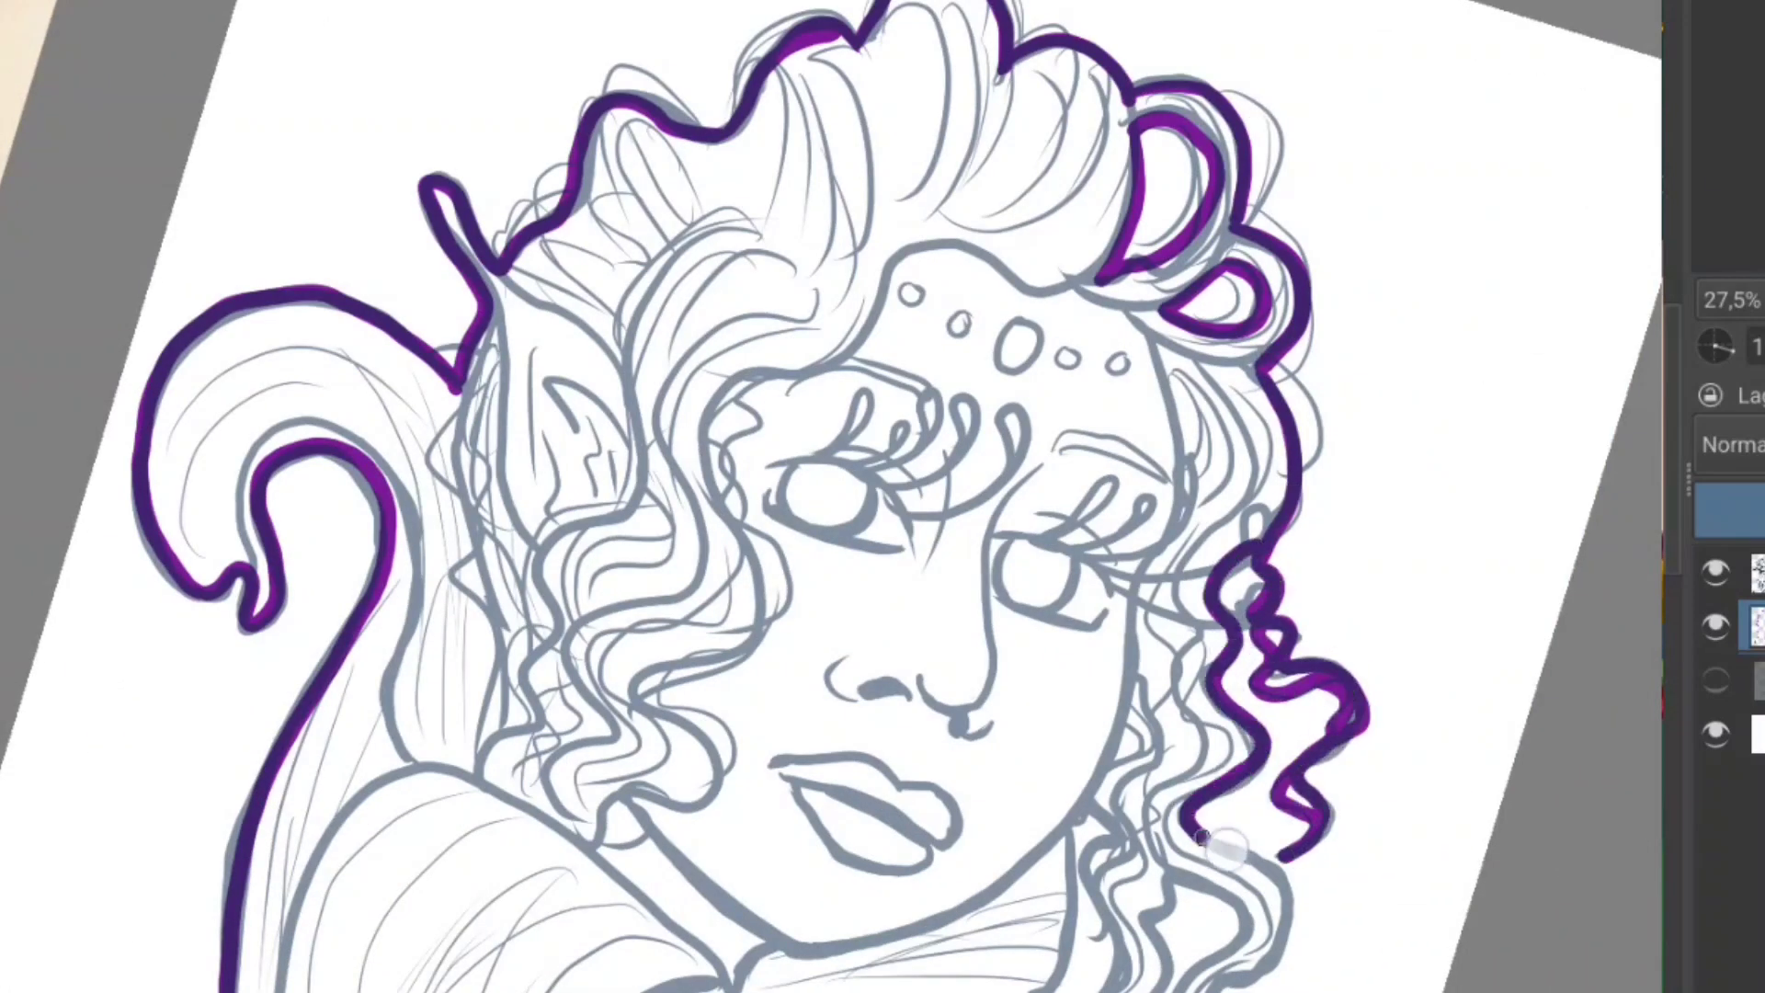
{"action": "left_click_drag", "start_coordinate": [1236, 680], "coordinate": [1168, 920]}
{"action": "left_click_drag", "start_coordinate": [1186, 791], "coordinate": [1131, 919]}
{"action": "left_click_drag", "start_coordinate": [1131, 717], "coordinate": [1038, 836]}
{"action": "left_click_drag", "start_coordinate": [1039, 864], "coordinate": [1062, 662]}
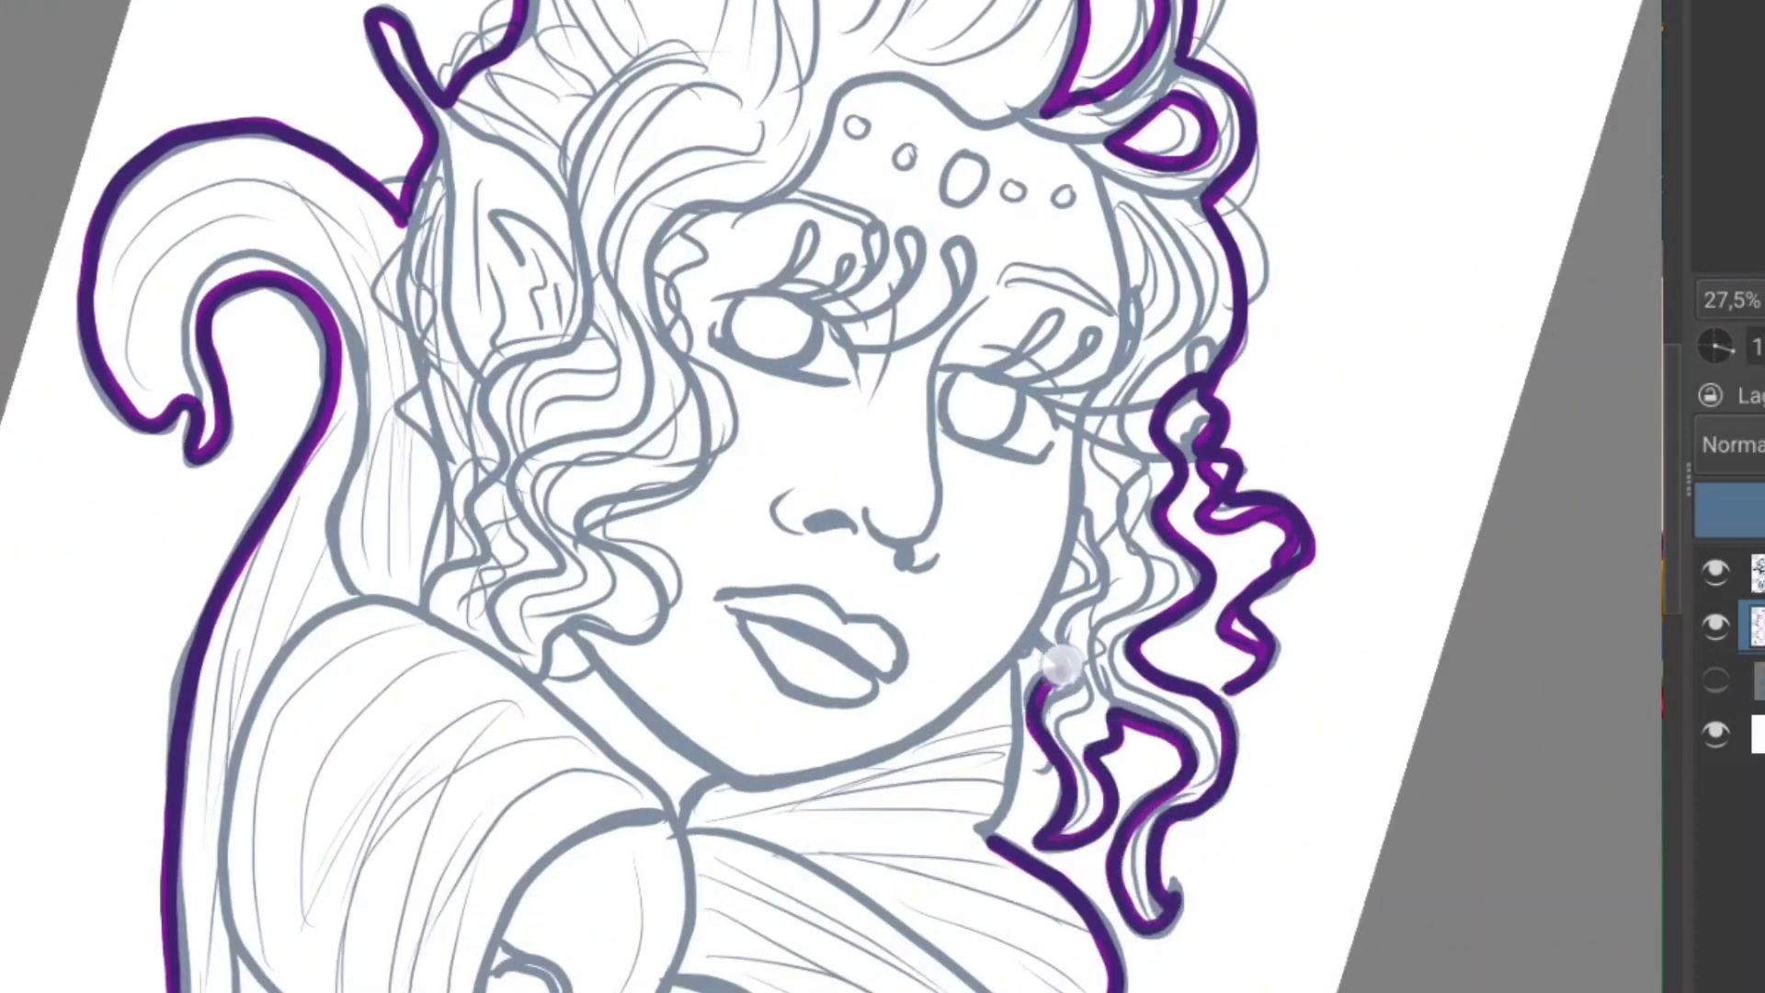
{"action": "key", "text": "minus"}
{"action": "key", "text": "minus"}
{"action": "key", "text": "minus"}
Step: Fill the outlined figure with purple, paint the face tan and the collar yellow
{"action": "key", "text": "5"}
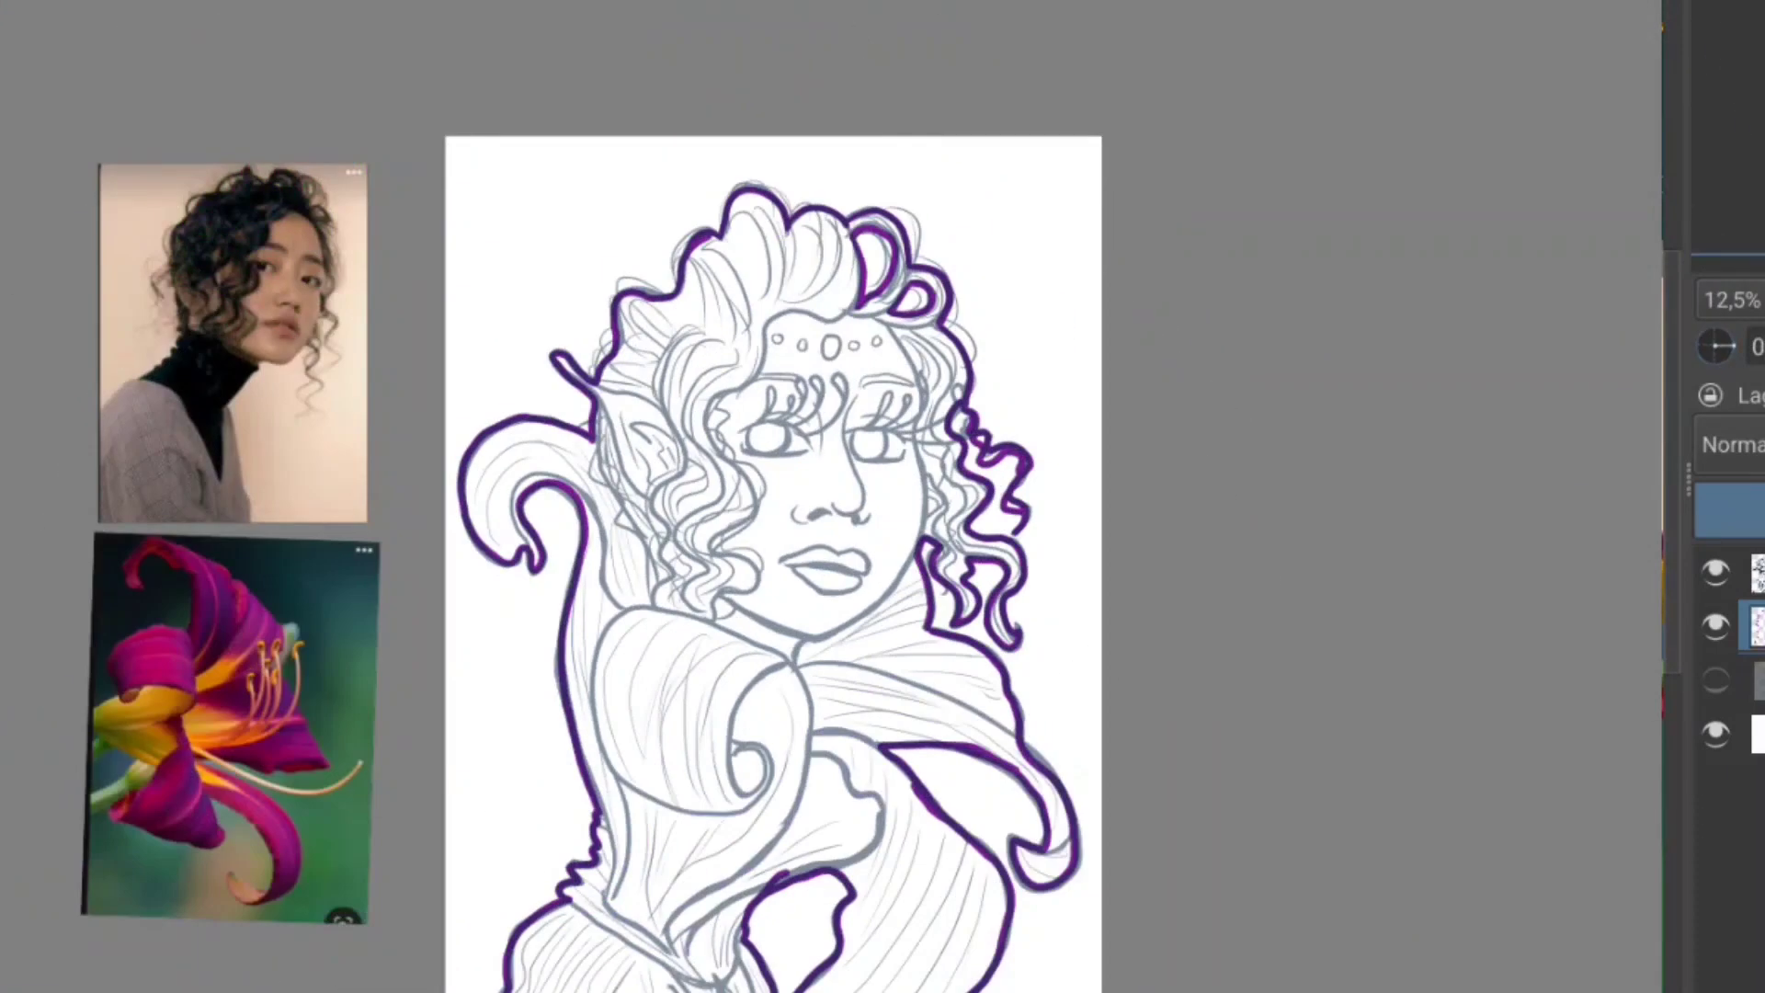
{"action": "key", "text": "shift+BackSpace"}
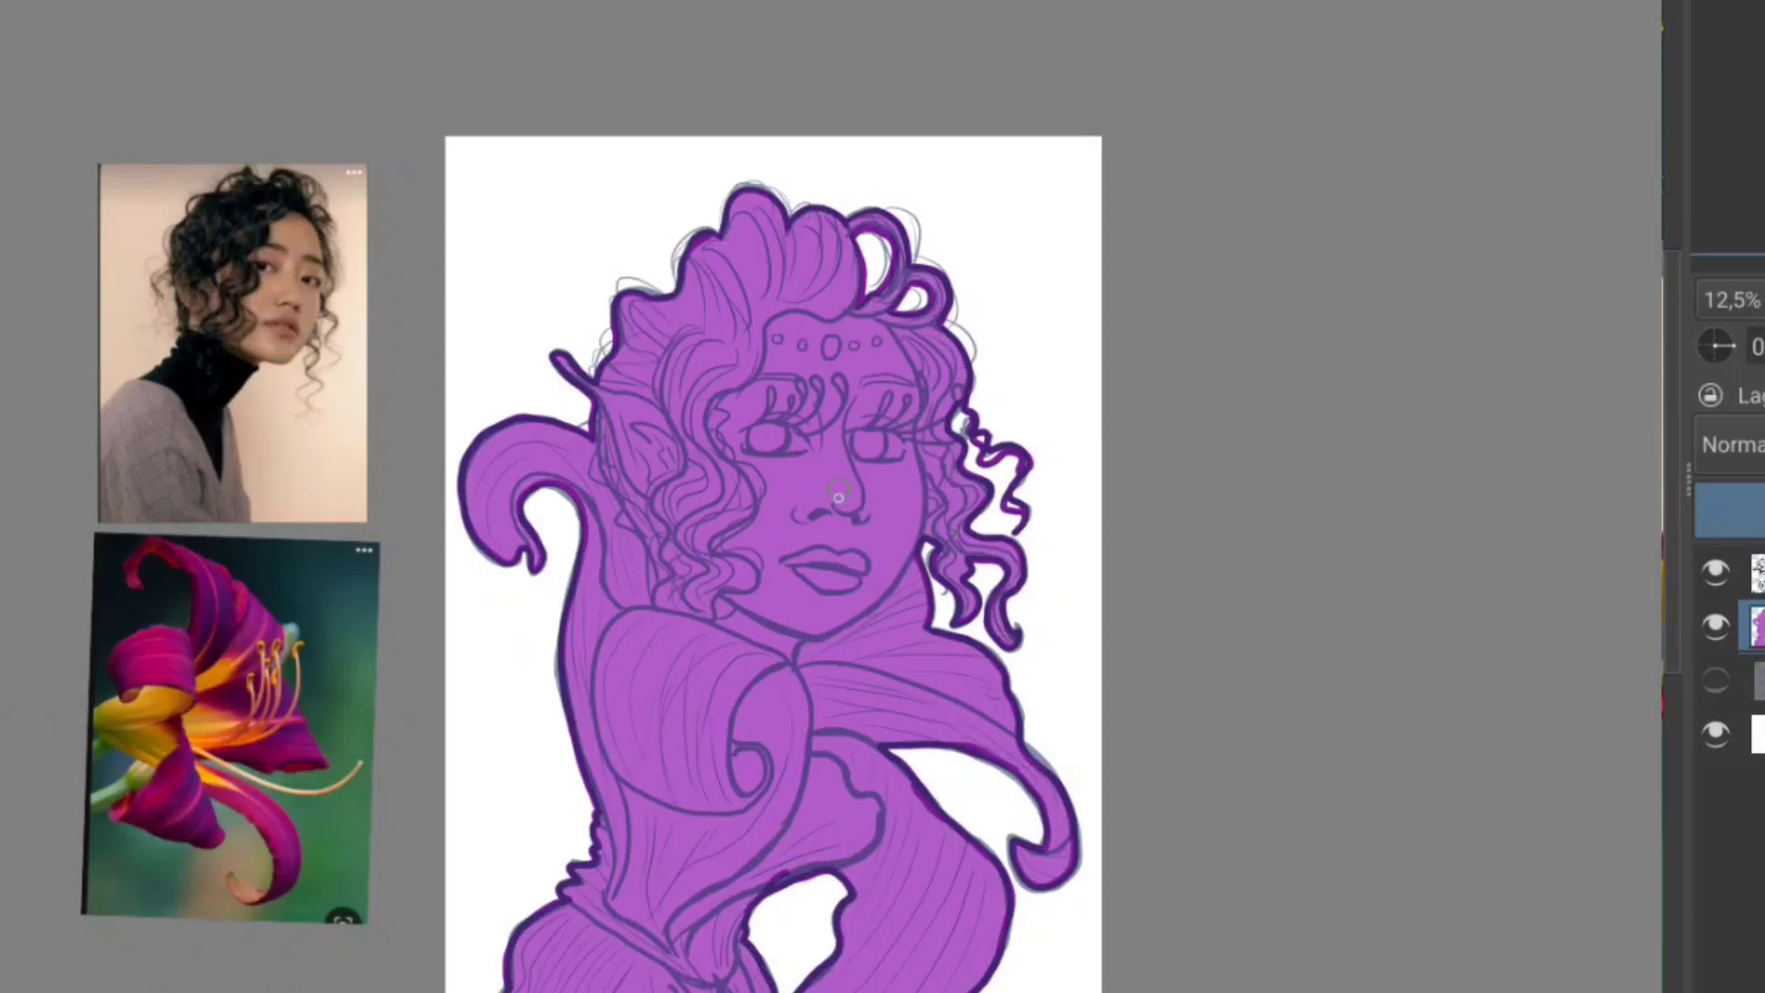
{"action": "mouse_move", "coordinate": [818, 449]}
{"action": "left_mouse_down"}
{"action": "mouse_move", "coordinate": [753, 492]}
{"action": "mouse_move", "coordinate": [808, 366]}
{"action": "mouse_move", "coordinate": [792, 433]}
{"action": "mouse_move", "coordinate": [871, 390]}
{"action": "mouse_move", "coordinate": [886, 480]}
{"action": "mouse_move", "coordinate": [800, 619]}
{"action": "mouse_move", "coordinate": [855, 552]}
{"action": "mouse_move", "coordinate": [726, 611]}
{"action": "left_mouse_up"}
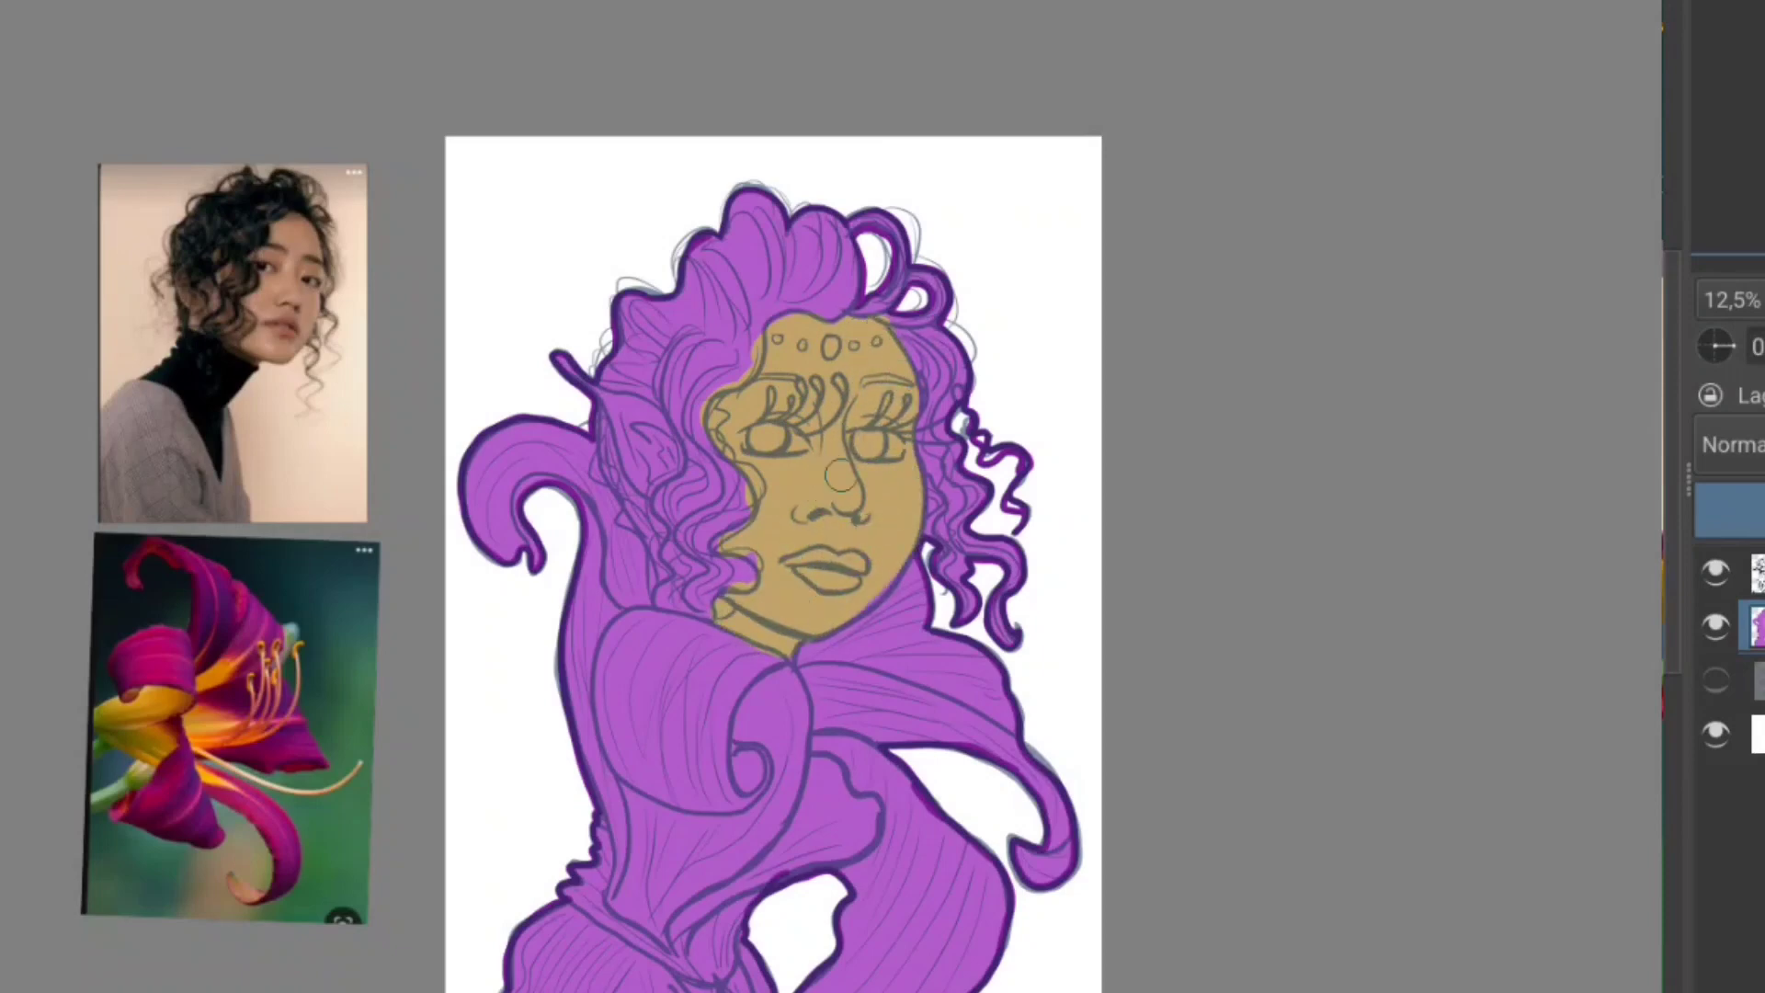
{"action": "mouse_move", "coordinate": [819, 646]}
{"action": "left_mouse_down"}
{"action": "mouse_move", "coordinate": [843, 674]}
{"action": "mouse_move", "coordinate": [908, 652]}
{"action": "left_mouse_up"}
Step: Paint the curled petal inside and left petal band yellow, and the stem edges and sweater light green
{"action": "mouse_move", "coordinate": [751, 735]}
{"action": "left_mouse_down"}
{"action": "mouse_move", "coordinate": [729, 824]}
{"action": "mouse_move", "coordinate": [748, 721]}
{"action": "mouse_move", "coordinate": [757, 819]}
{"action": "mouse_move", "coordinate": [852, 825]}
{"action": "left_mouse_up"}
{"action": "mouse_move", "coordinate": [589, 519]}
{"action": "left_mouse_down"}
{"action": "mouse_move", "coordinate": [572, 694]}
{"action": "mouse_move", "coordinate": [635, 883]}
{"action": "left_mouse_up"}
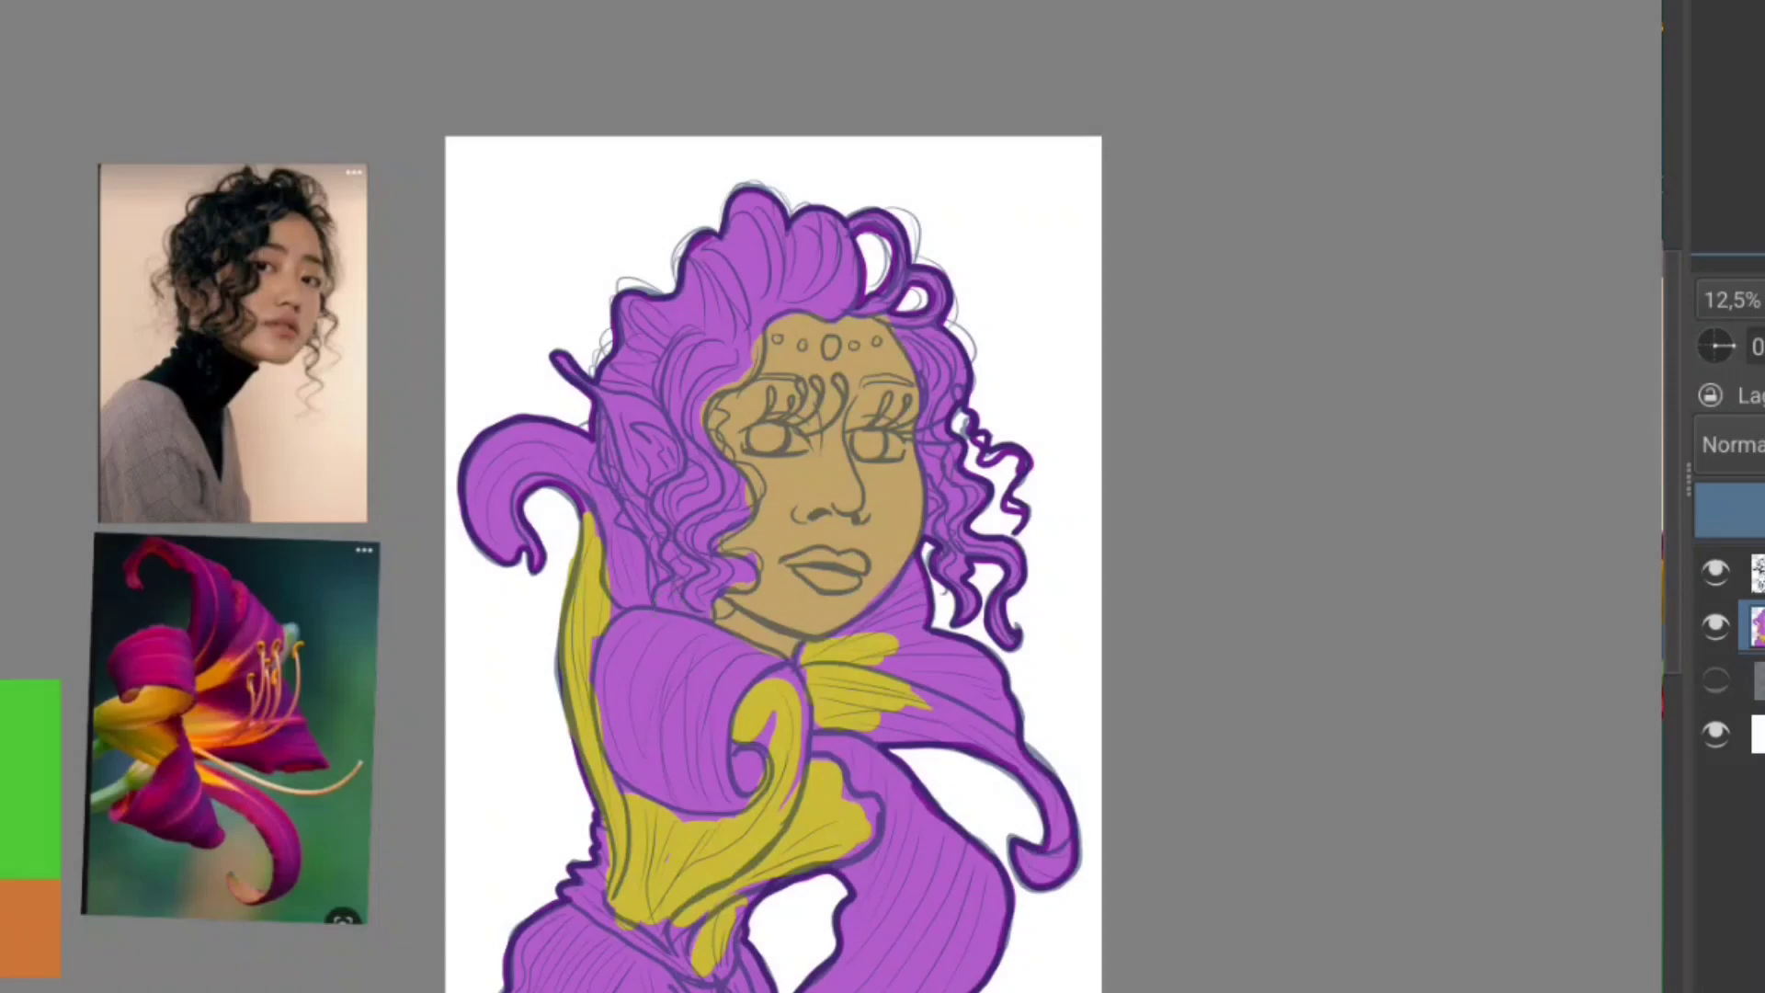
{"action": "left_click_drag", "start_coordinate": [599, 862], "coordinate": [517, 961]}
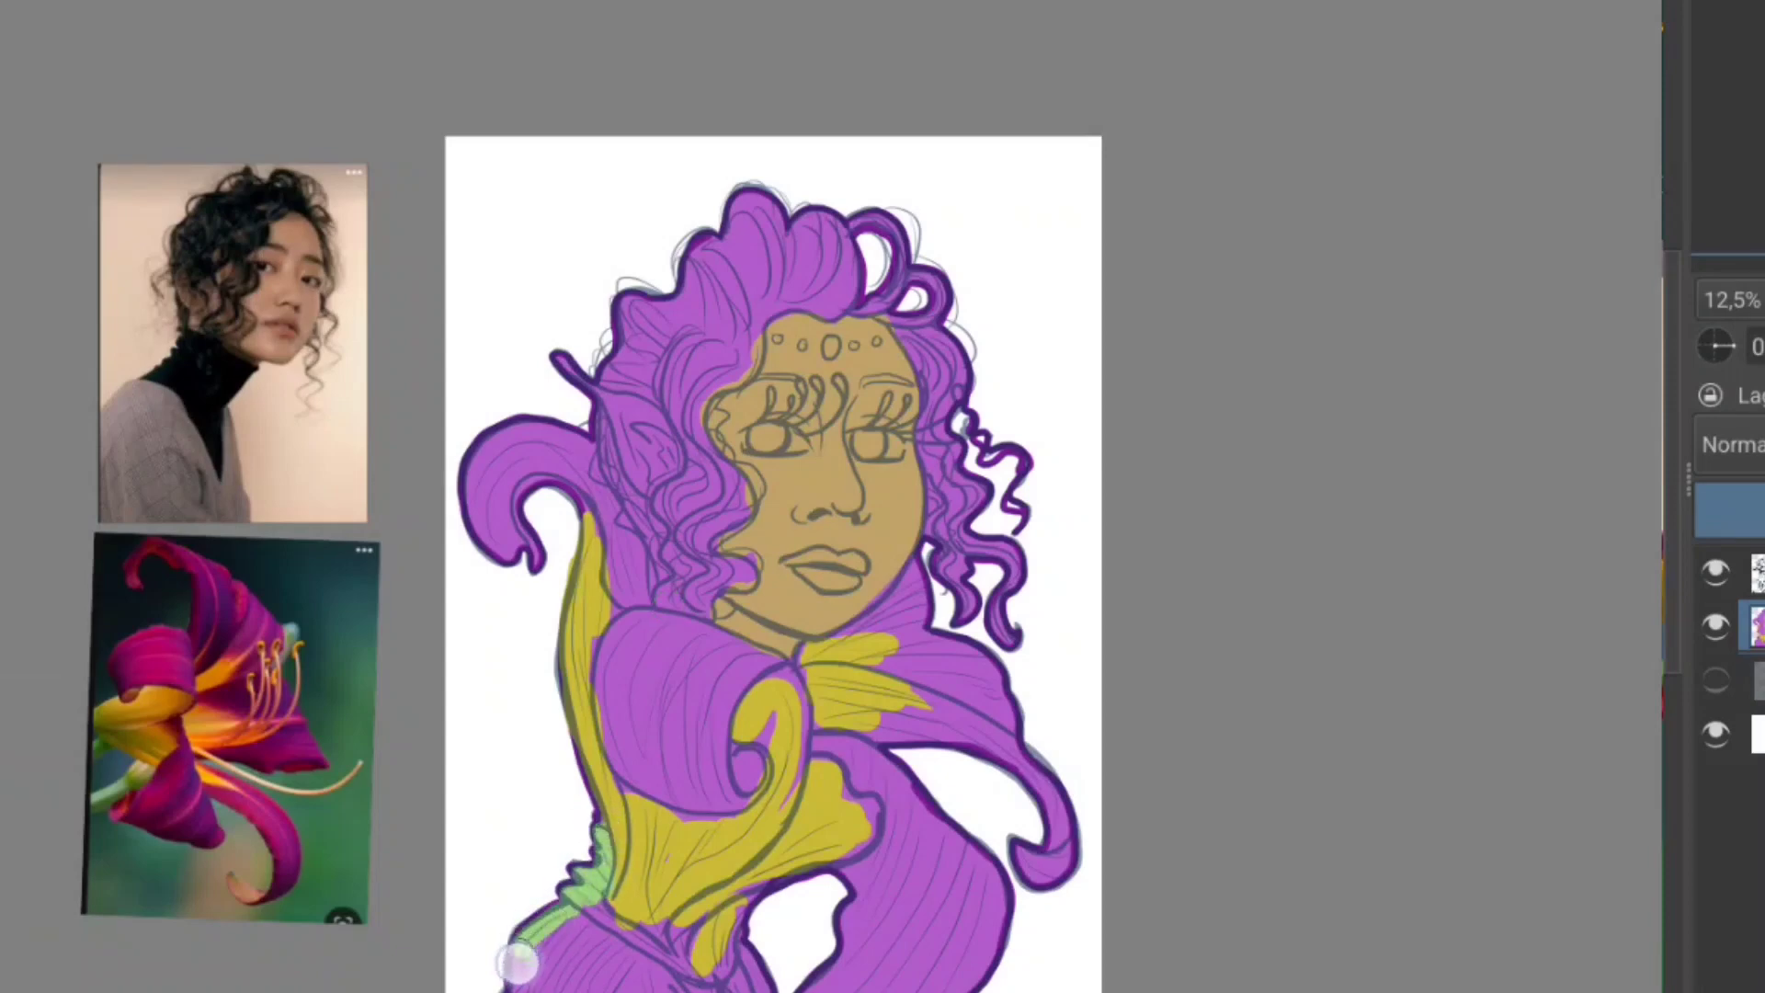
{"action": "left_click_drag", "start_coordinate": [610, 919], "coordinate": [629, 945]}
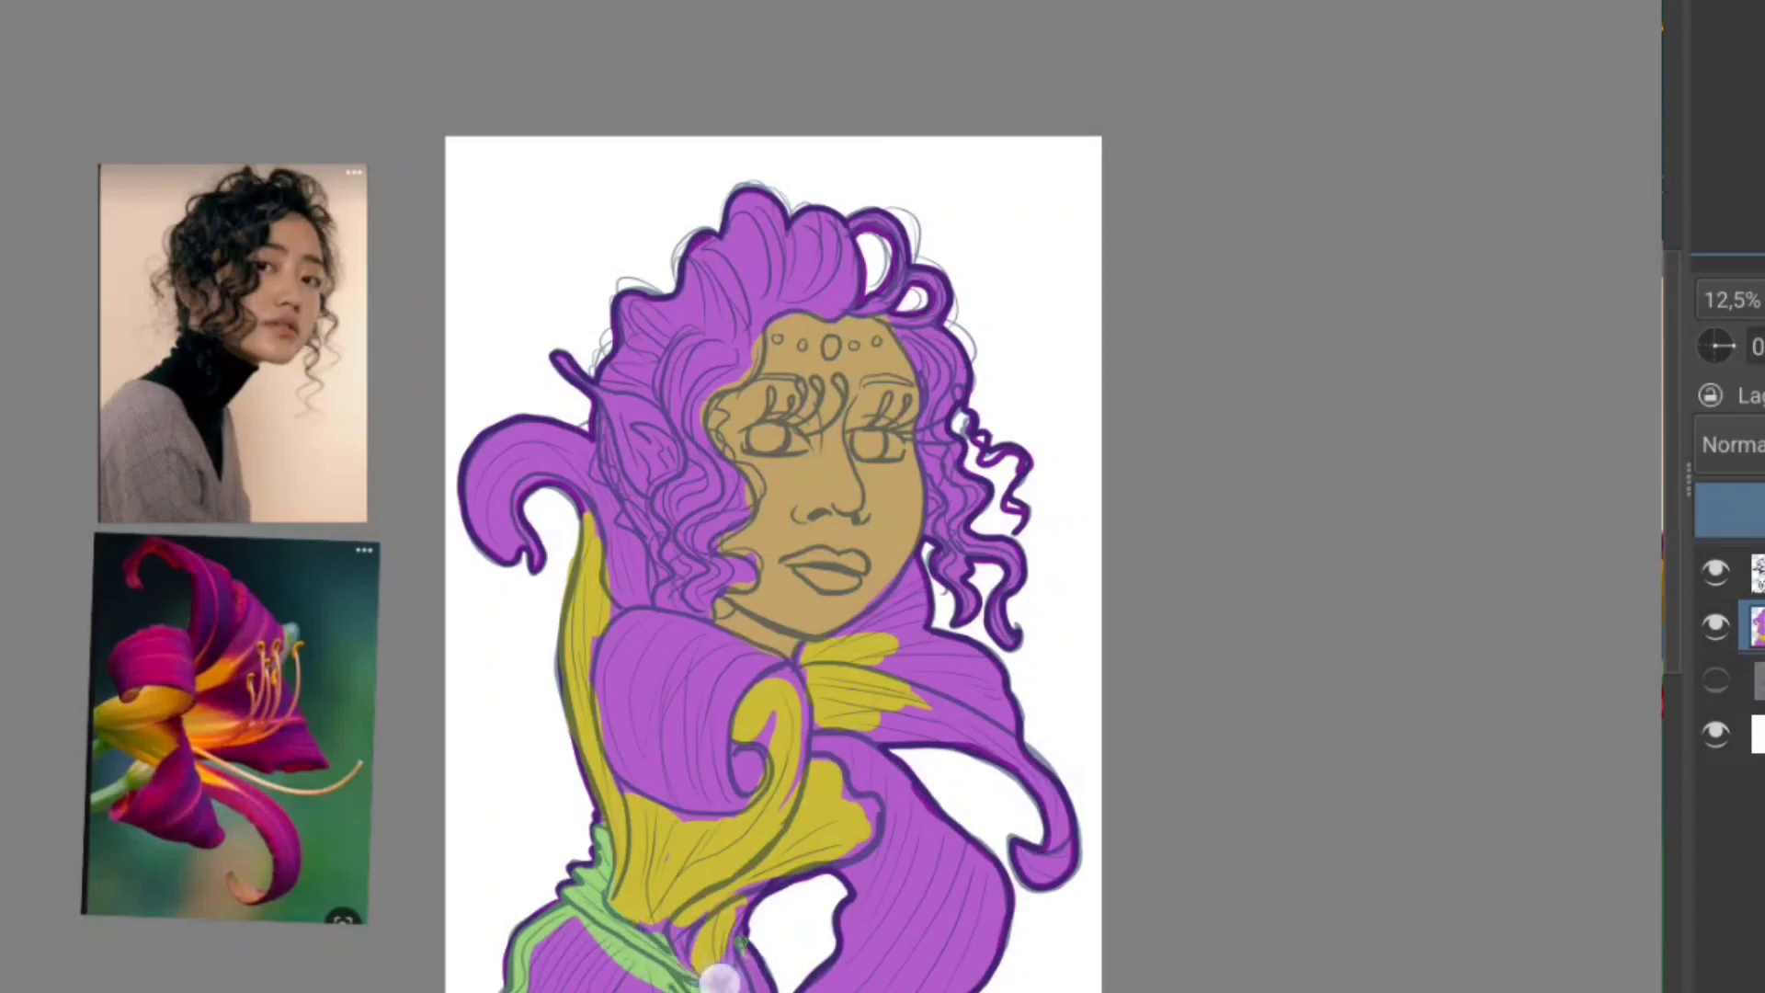
{"action": "left_click_drag", "start_coordinate": [671, 875], "coordinate": [647, 809]}
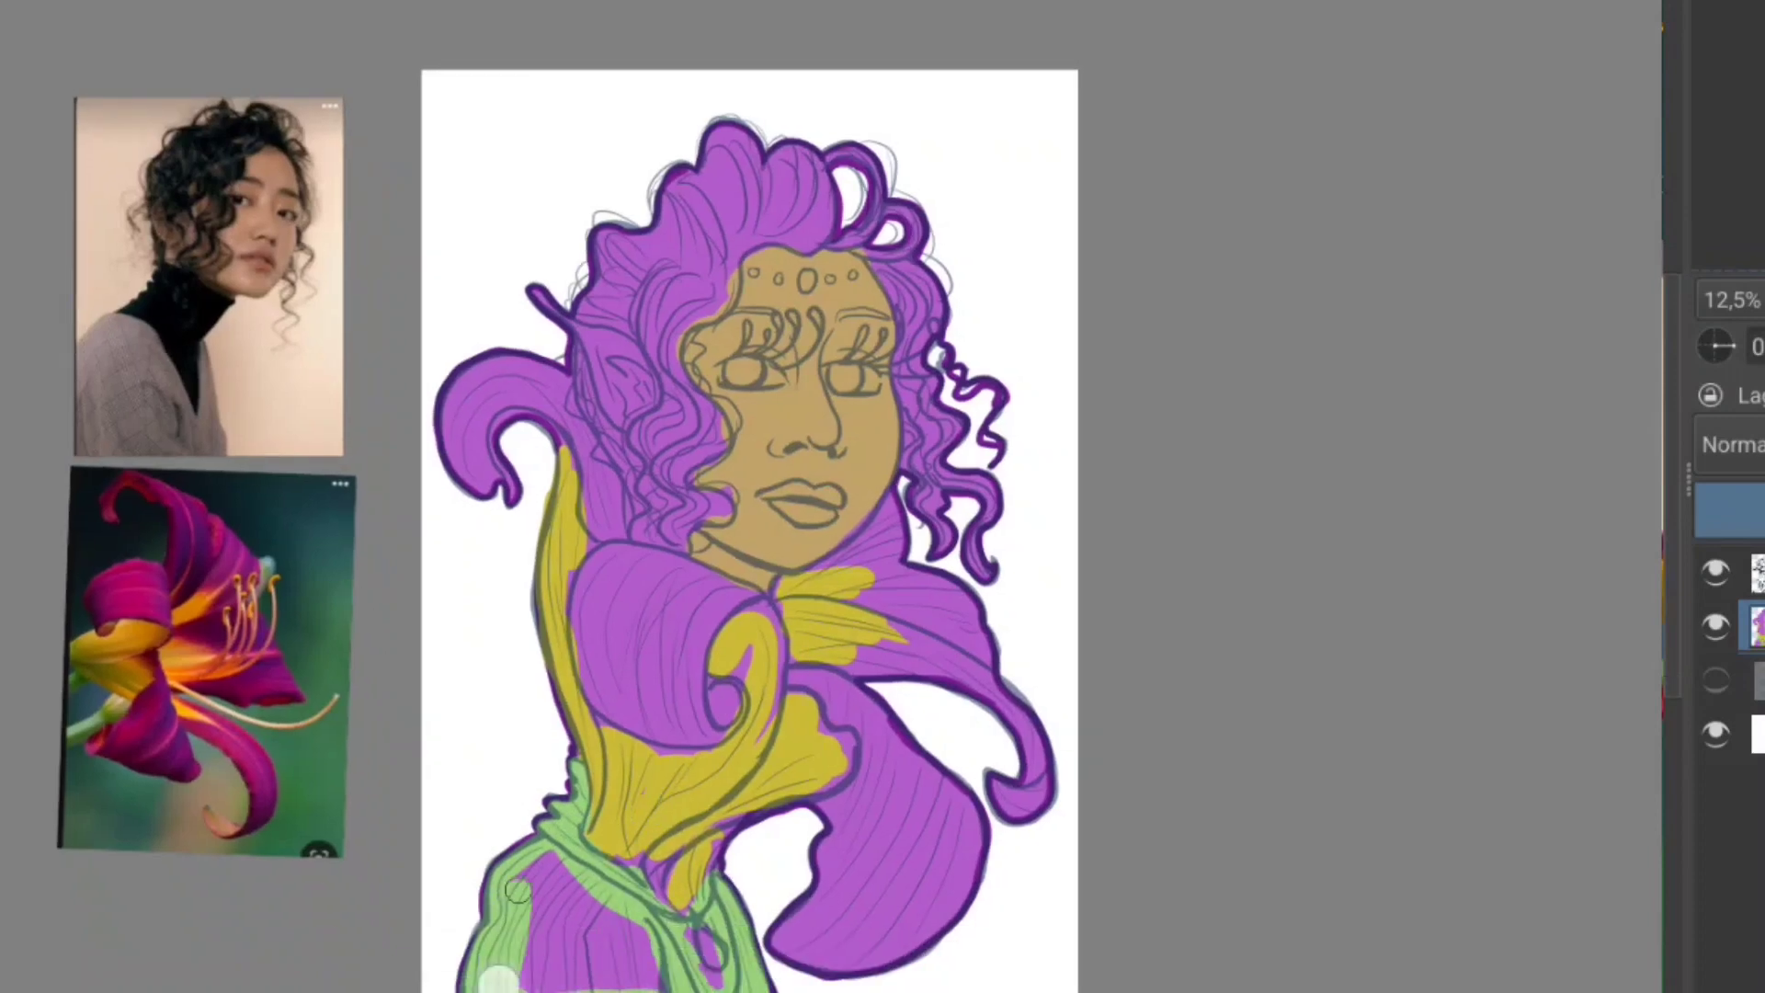
{"action": "mouse_move", "coordinate": [487, 984]}
{"action": "left_mouse_down"}
{"action": "mouse_move", "coordinate": [599, 915]}
{"action": "mouse_move", "coordinate": [712, 970]}
{"action": "mouse_move", "coordinate": [583, 887]}
{"action": "mouse_move", "coordinate": [758, 982]}
{"action": "left_mouse_up"}
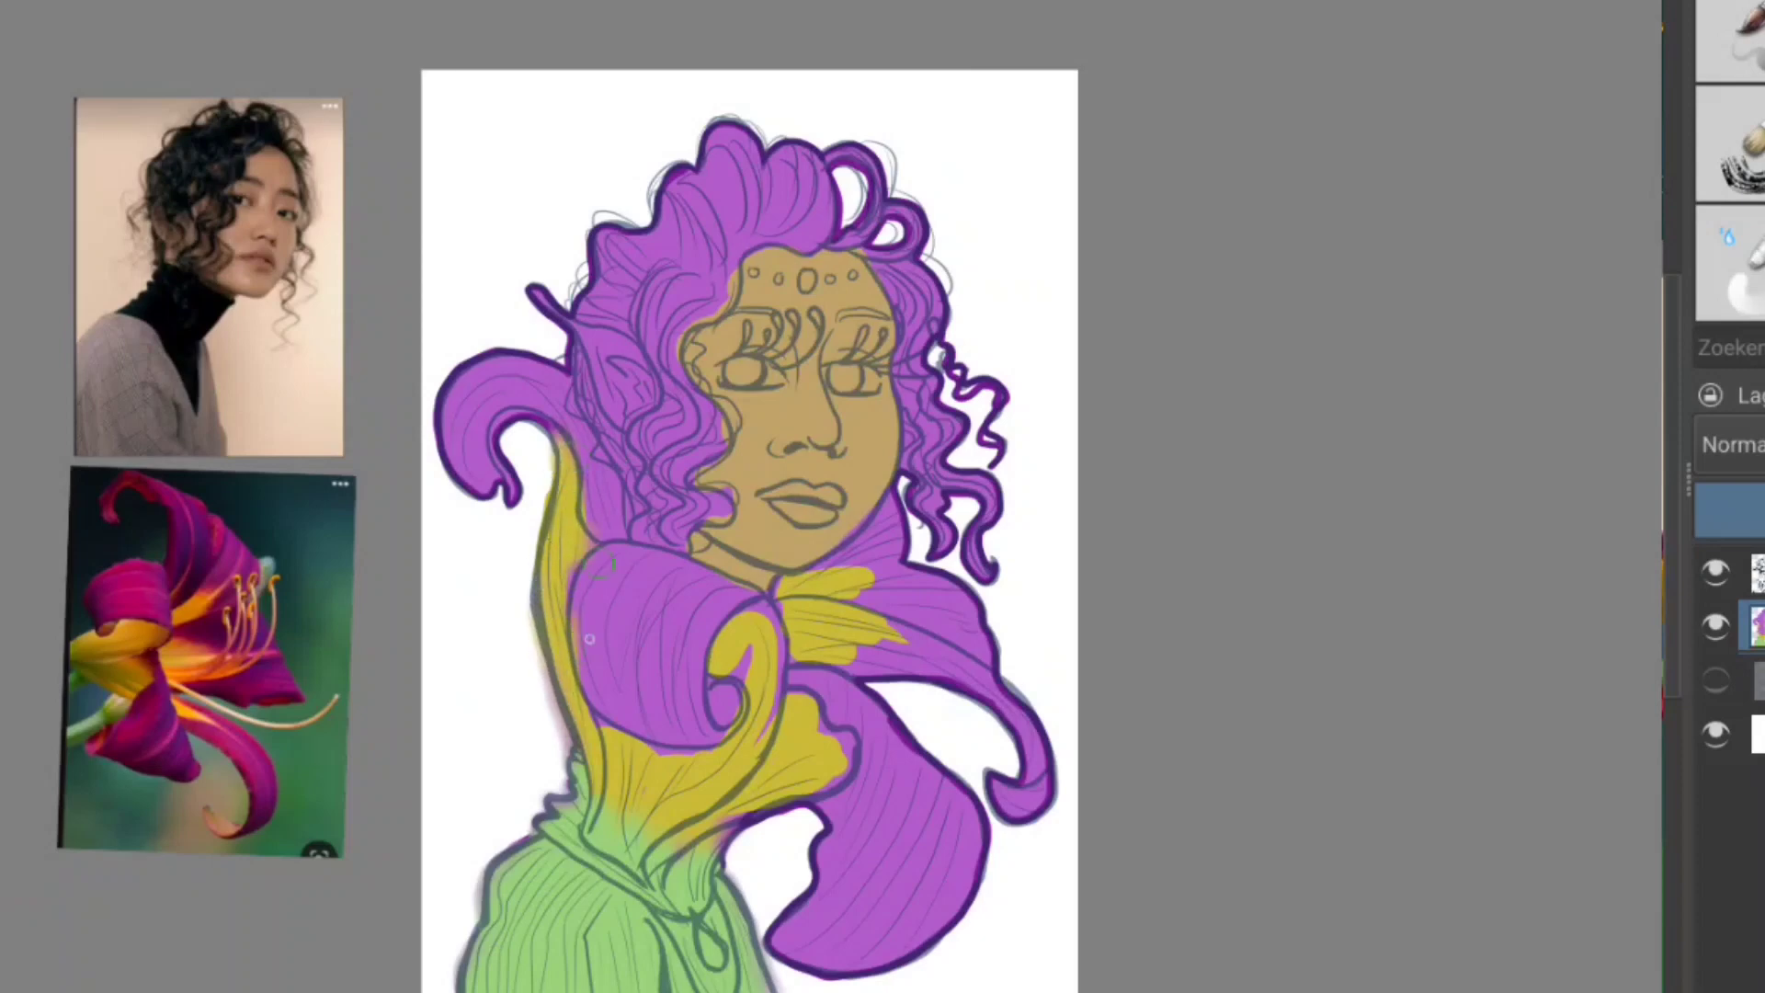
Step: Blend yellow into the purple petal curl and add a soft purple glow along the petal outlines
{"action": "left_click_drag", "start_coordinate": [750, 729], "coordinate": [723, 668]}
{"action": "mouse_move", "coordinate": [726, 830]}
{"action": "left_mouse_down"}
{"action": "mouse_move", "coordinate": [835, 650]}
{"action": "mouse_move", "coordinate": [881, 612]}
{"action": "mouse_move", "coordinate": [832, 588]}
{"action": "left_mouse_up"}
{"action": "mouse_move", "coordinate": [891, 729]}
{"action": "left_mouse_down"}
{"action": "mouse_move", "coordinate": [984, 850]}
{"action": "mouse_move", "coordinate": [781, 966]}
{"action": "left_mouse_up"}
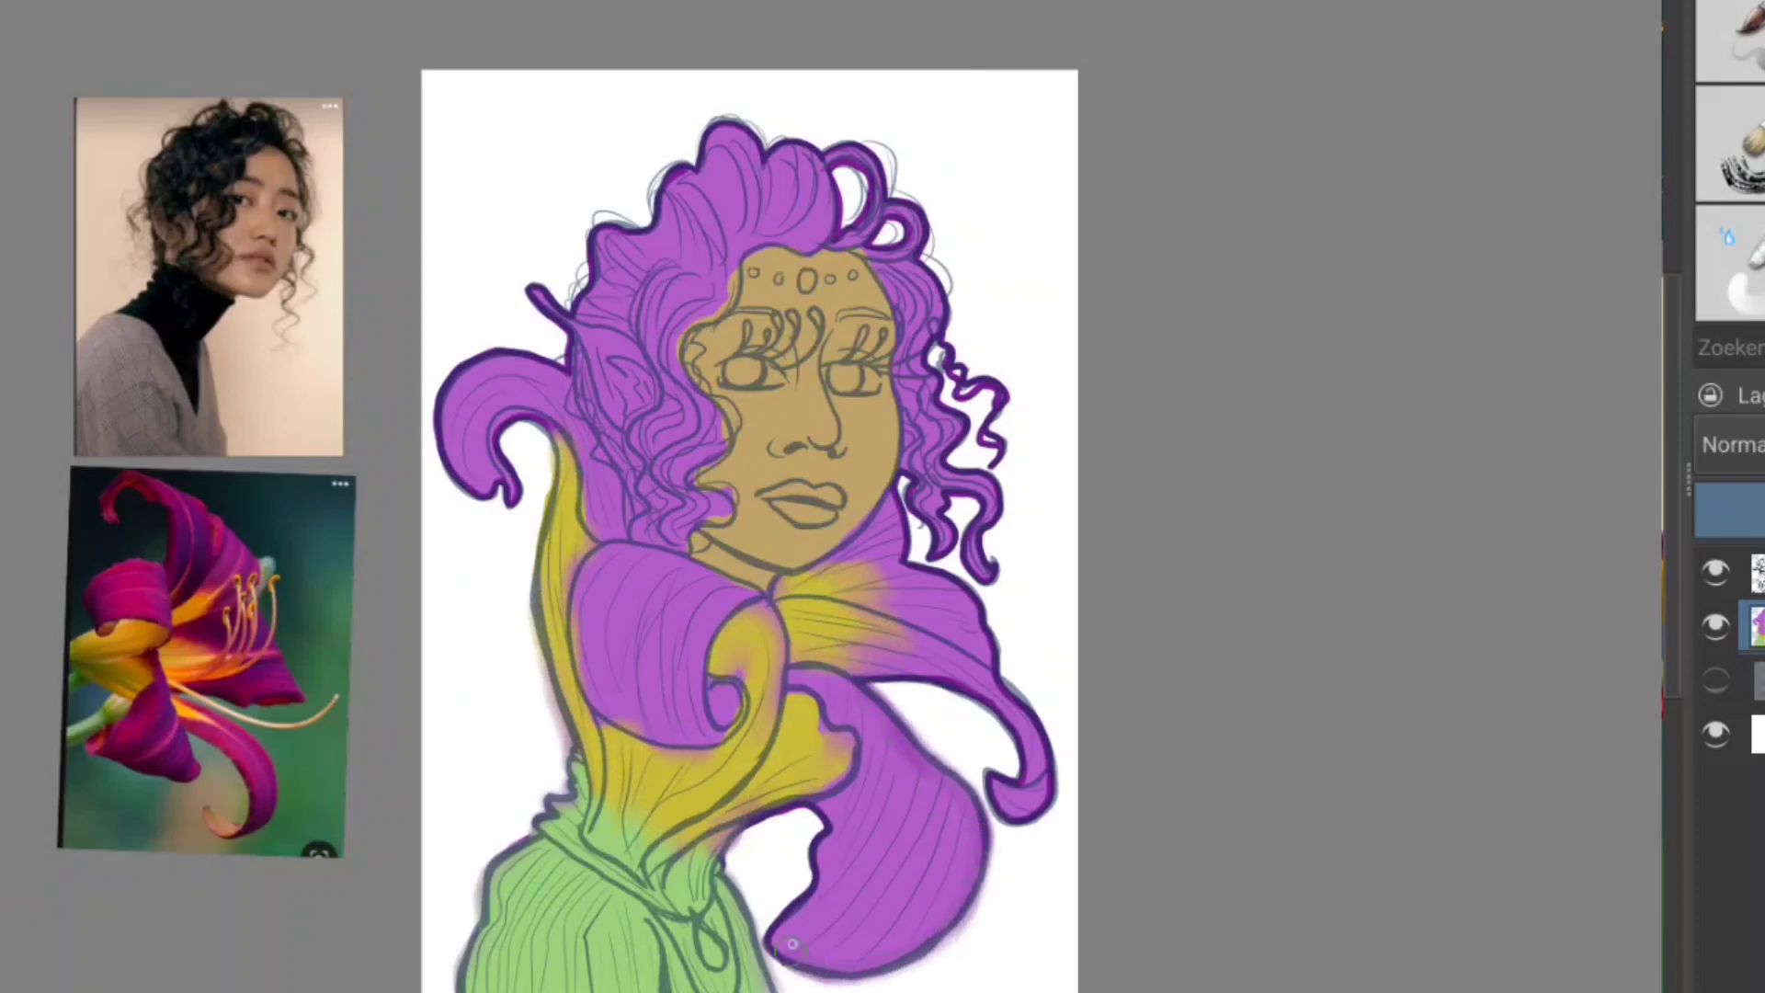
{"action": "mouse_move", "coordinate": [809, 882]}
{"action": "left_mouse_down"}
{"action": "mouse_move", "coordinate": [977, 772]}
{"action": "mouse_move", "coordinate": [912, 552]}
{"action": "left_mouse_up"}
Step: Add a soft glow around the left petal and right hair curls, then scribble dark green over the top hair
{"action": "mouse_move", "coordinate": [510, 497]}
{"action": "left_mouse_down"}
{"action": "mouse_move", "coordinate": [643, 220]}
{"action": "mouse_move", "coordinate": [814, 158]}
{"action": "left_mouse_up"}
{"action": "mouse_move", "coordinate": [930, 199]}
{"action": "left_mouse_down"}
{"action": "mouse_move", "coordinate": [993, 571]}
{"action": "mouse_move", "coordinate": [861, 571]}
{"action": "left_mouse_up"}
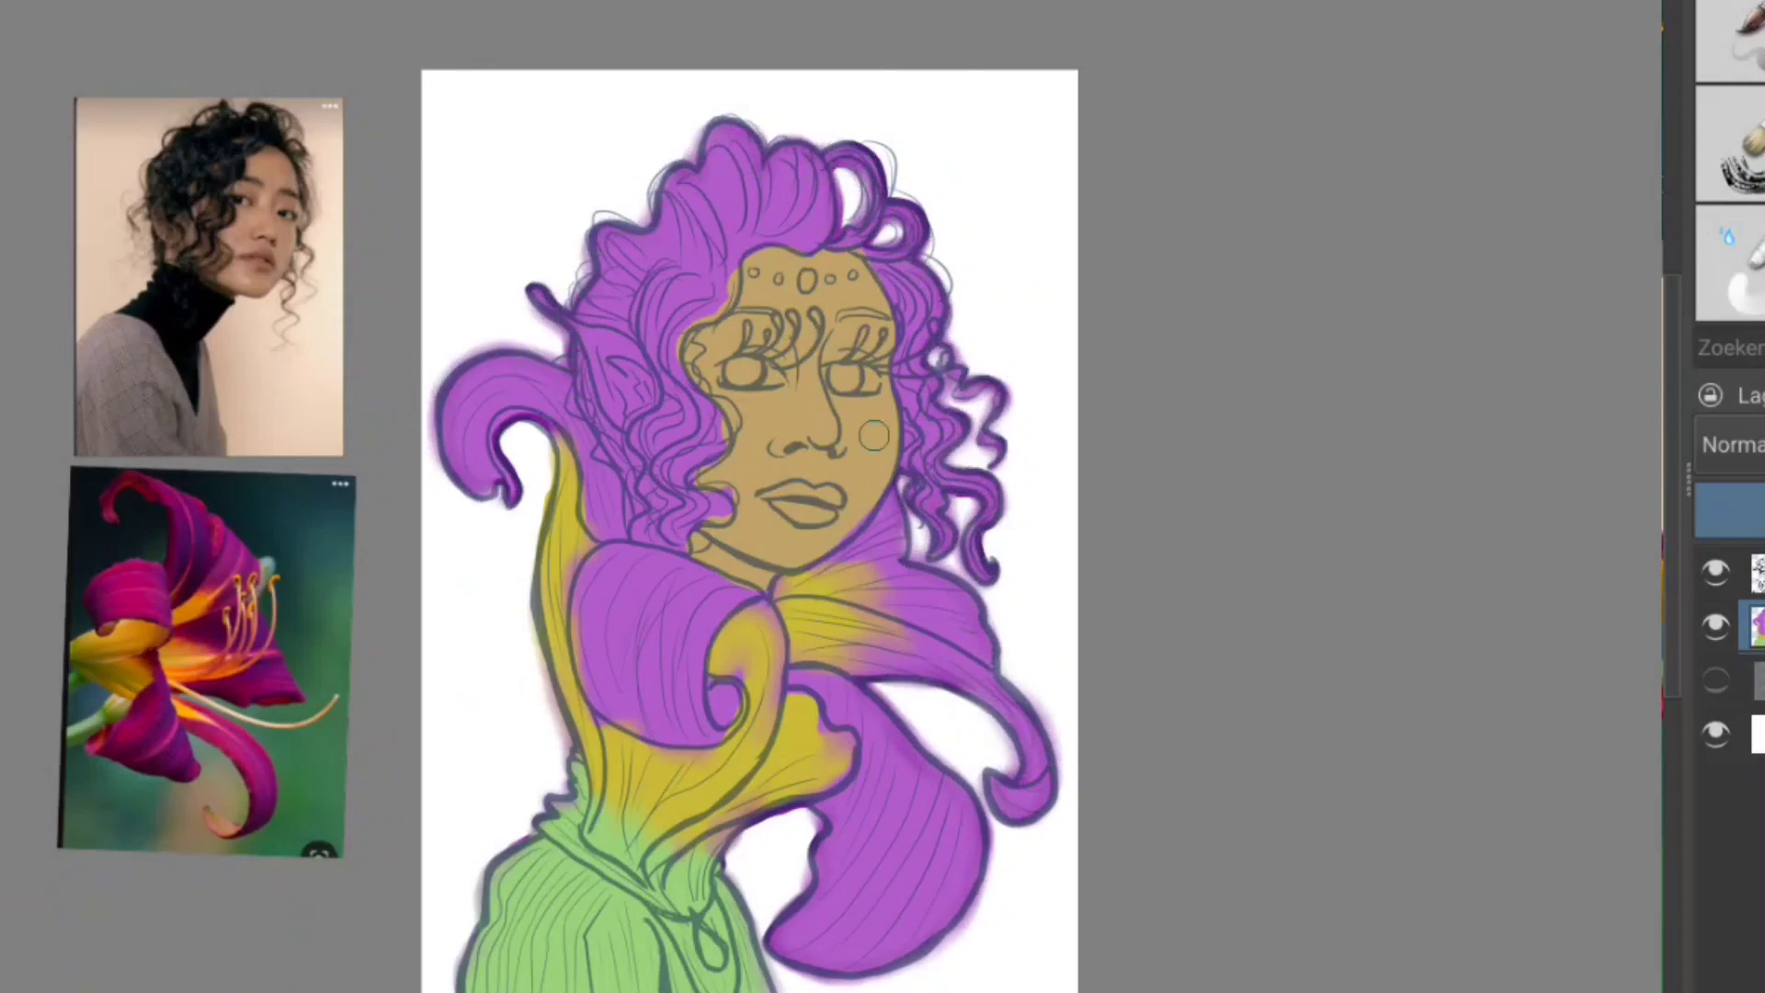
{"action": "left_click", "coordinate": [1733, 41]}
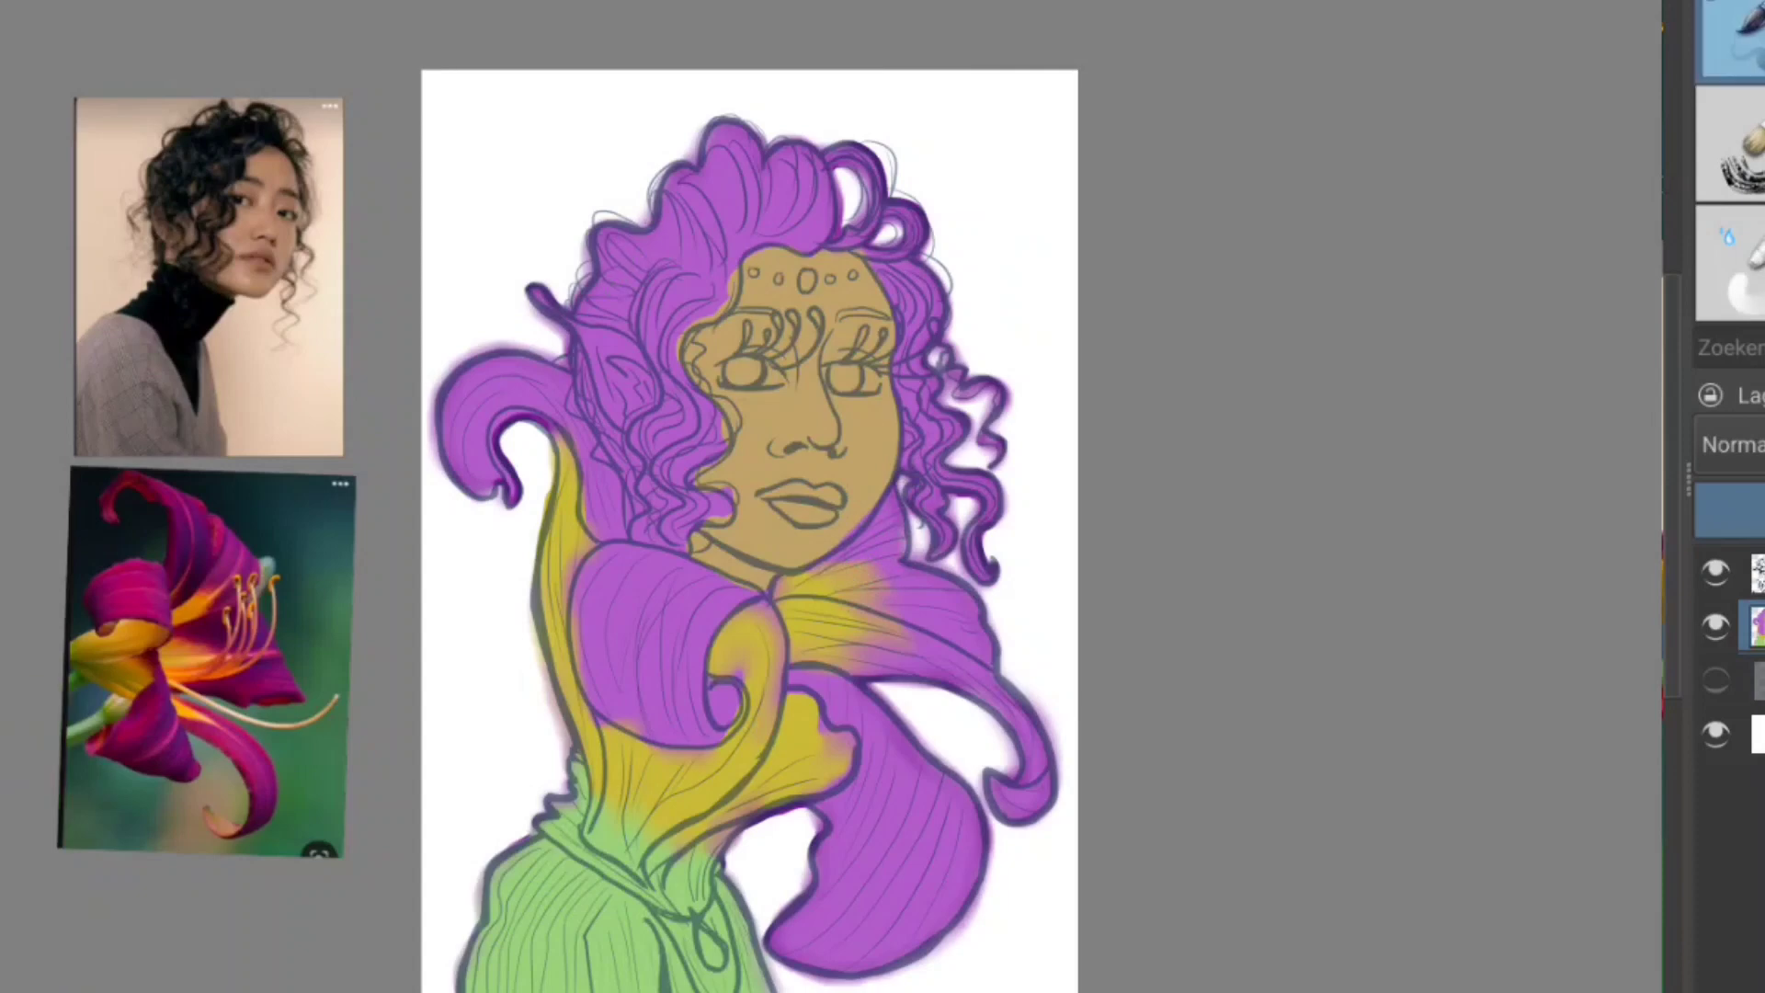
{"action": "mouse_move", "coordinate": [611, 244]}
{"action": "left_mouse_down"}
{"action": "mouse_move", "coordinate": [772, 176]}
{"action": "mouse_move", "coordinate": [733, 245]}
{"action": "mouse_move", "coordinate": [729, 441]}
{"action": "mouse_move", "coordinate": [677, 516]}
{"action": "mouse_move", "coordinate": [635, 479]}
{"action": "mouse_move", "coordinate": [674, 395]}
{"action": "mouse_move", "coordinate": [694, 505]}
{"action": "mouse_move", "coordinate": [674, 398]}
{"action": "mouse_move", "coordinate": [688, 307]}
{"action": "mouse_move", "coordinate": [818, 193]}
{"action": "mouse_move", "coordinate": [766, 170]}
{"action": "mouse_move", "coordinate": [883, 244]}
{"action": "mouse_move", "coordinate": [918, 333]}
{"action": "left_mouse_up"}
Step: Add dark green curls over the right hair and paint the pointed ear in skin tone
{"action": "left_click_drag", "start_coordinate": [909, 472], "coordinate": [947, 551]}
{"action": "mouse_move", "coordinate": [905, 354]}
{"action": "left_mouse_down"}
{"action": "mouse_move", "coordinate": [919, 460]}
{"action": "mouse_move", "coordinate": [992, 577]}
{"action": "left_mouse_up"}
{"action": "left_click_drag", "start_coordinate": [1002, 469], "coordinate": [947, 347]}
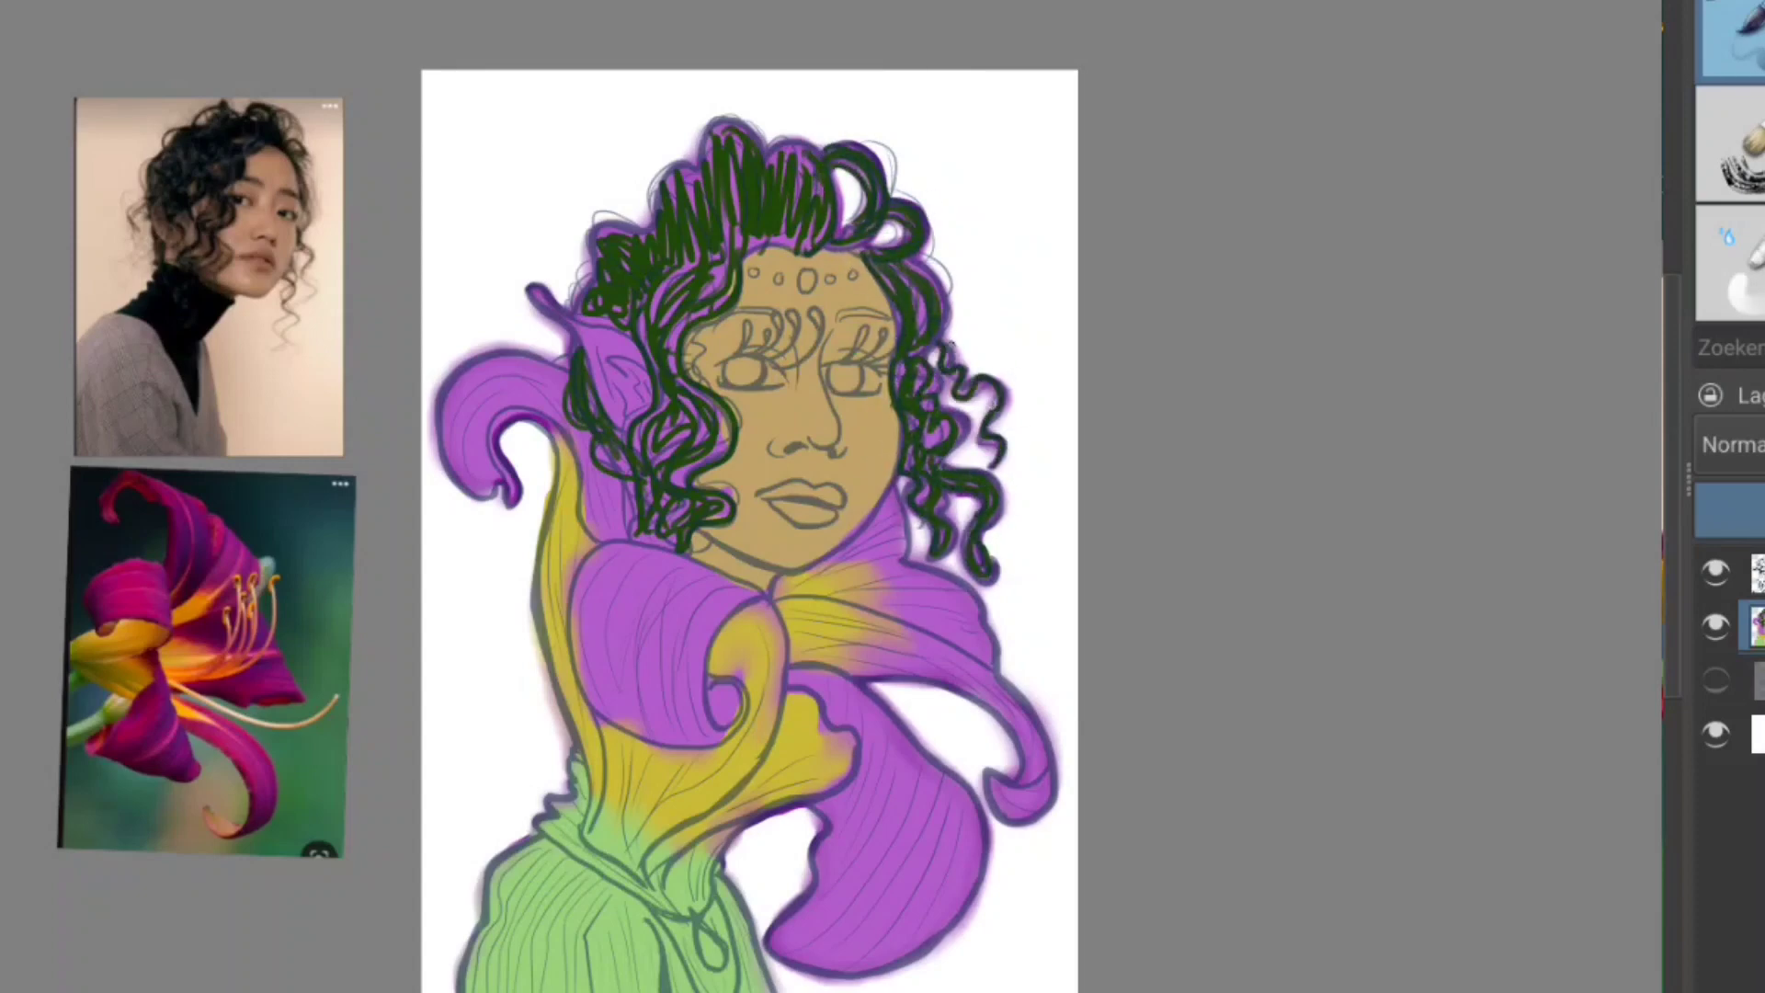
{"action": "left_click_drag", "start_coordinate": [578, 331], "coordinate": [634, 372]}
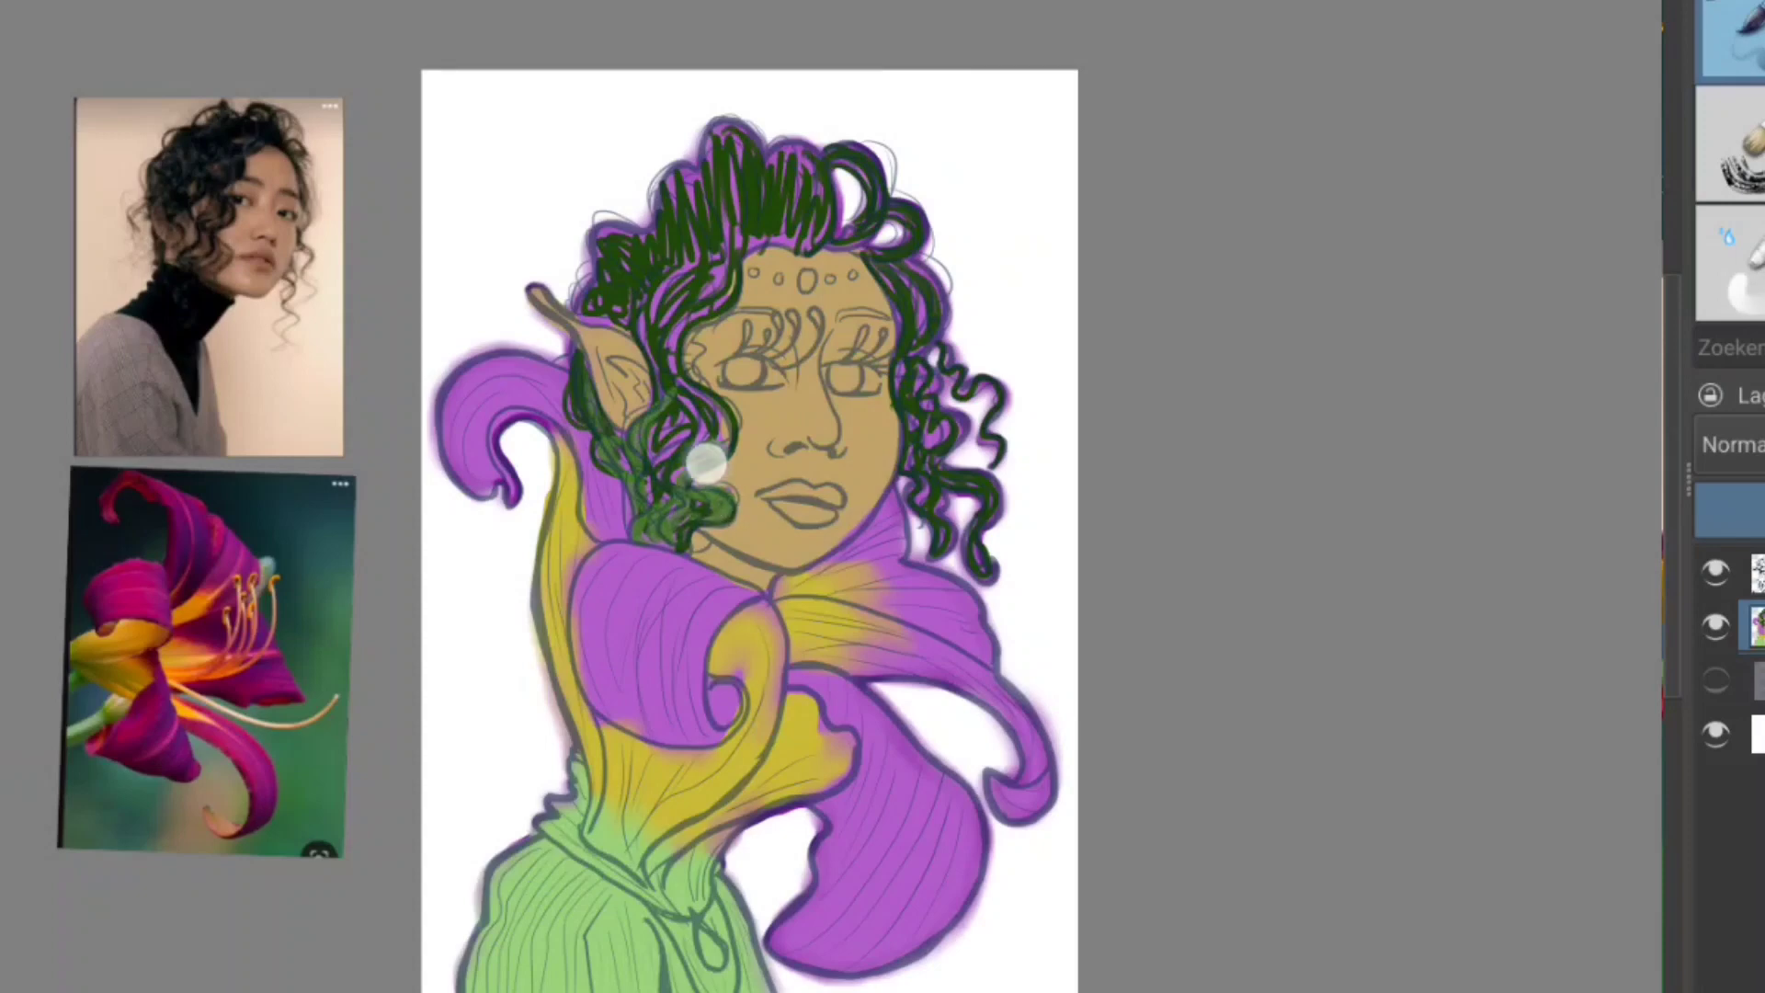
Step: Overpaint the left strand, top hair and right curls with medium green
{"action": "mouse_move", "coordinate": [706, 464]}
{"action": "left_mouse_down"}
{"action": "mouse_move", "coordinate": [650, 433]}
{"action": "mouse_move", "coordinate": [702, 296]}
{"action": "mouse_move", "coordinate": [622, 331]}
{"action": "left_mouse_up"}
{"action": "mouse_move", "coordinate": [693, 180]}
{"action": "left_mouse_down"}
{"action": "mouse_move", "coordinate": [721, 145]}
{"action": "mouse_move", "coordinate": [748, 236]}
{"action": "mouse_move", "coordinate": [782, 165]}
{"action": "mouse_move", "coordinate": [869, 229]}
{"action": "mouse_move", "coordinate": [859, 175]}
{"action": "mouse_move", "coordinate": [919, 243]}
{"action": "left_mouse_up"}
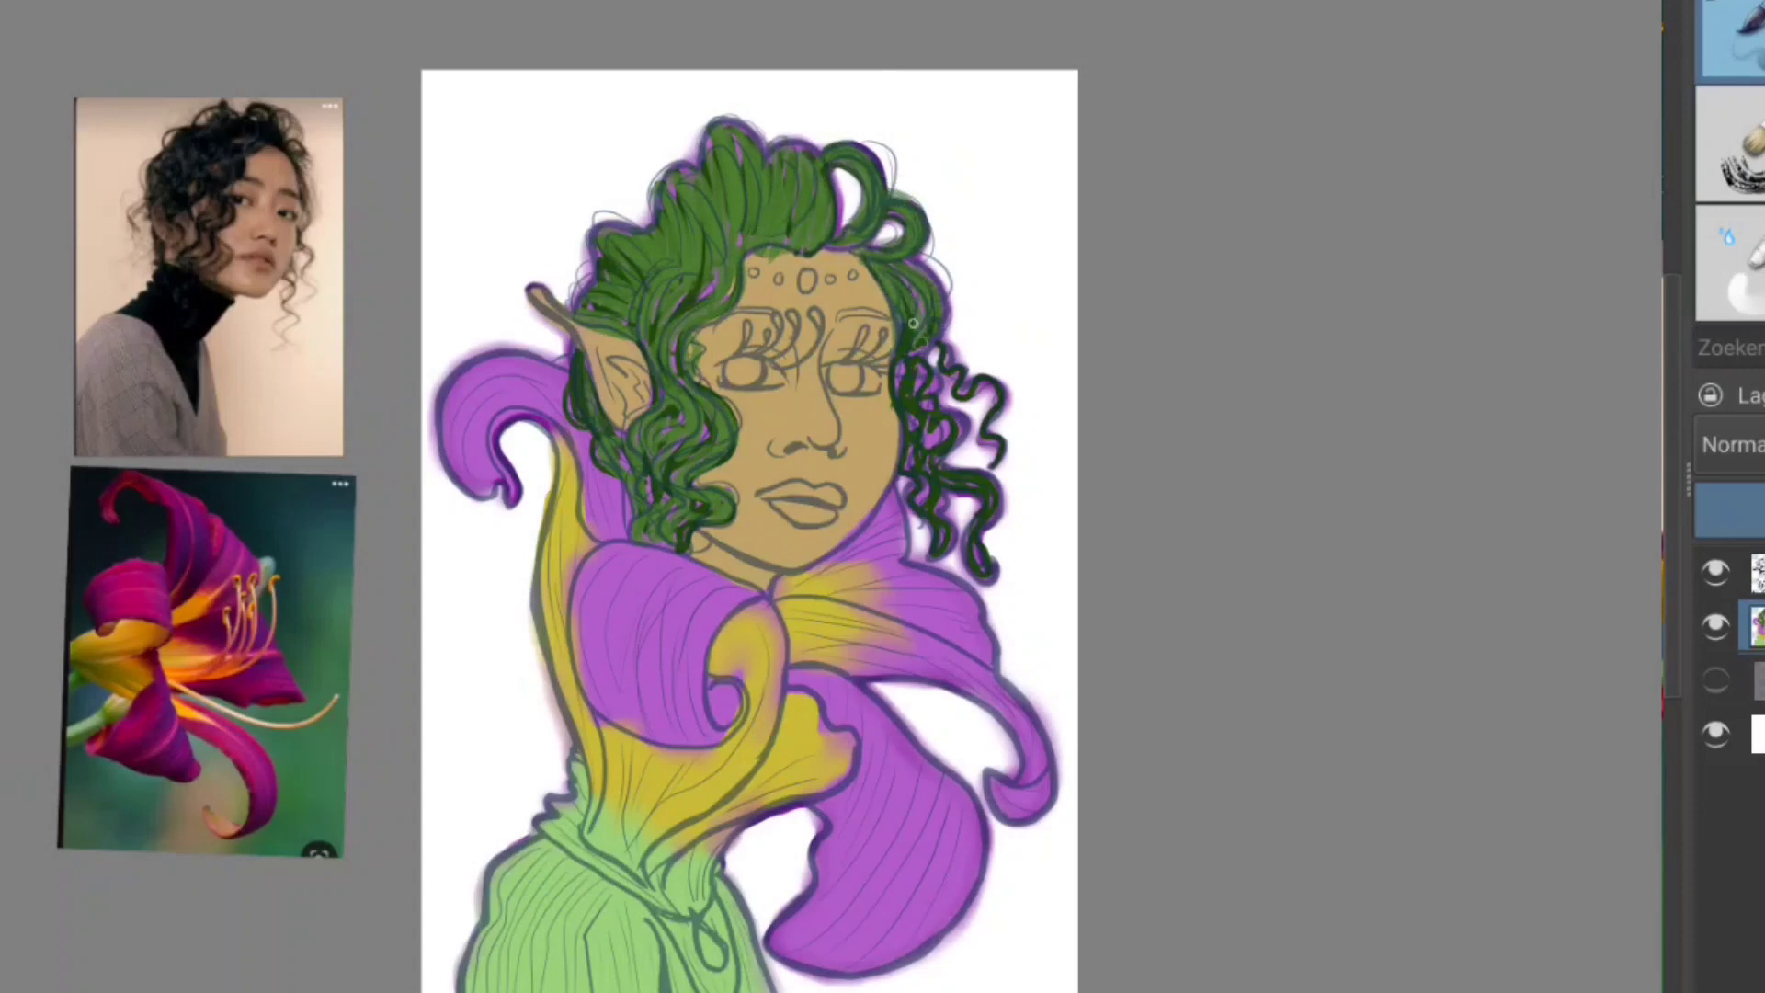
{"action": "left_click_drag", "start_coordinate": [900, 383], "coordinate": [998, 555]}
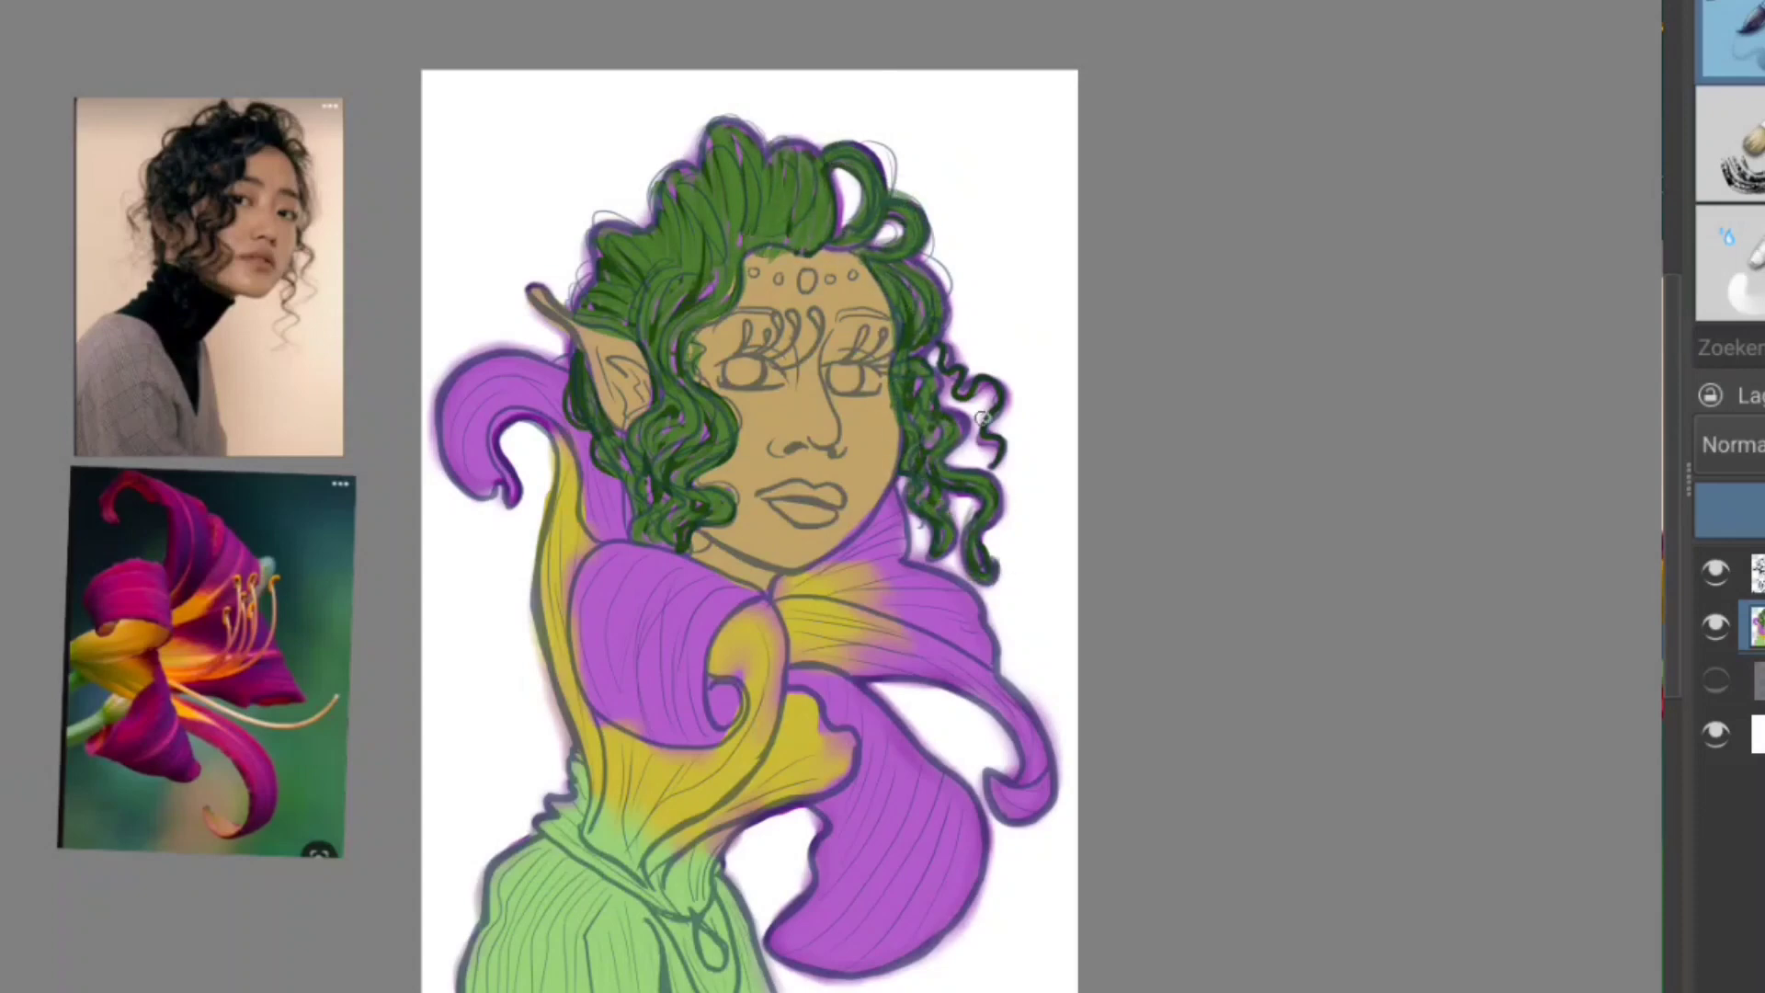
Step: Zoom in on the face, paint the lips yellow and redraw both eyes' lashes in dark green
{"action": "key", "text": "plus"}
{"action": "key", "text": "plus"}
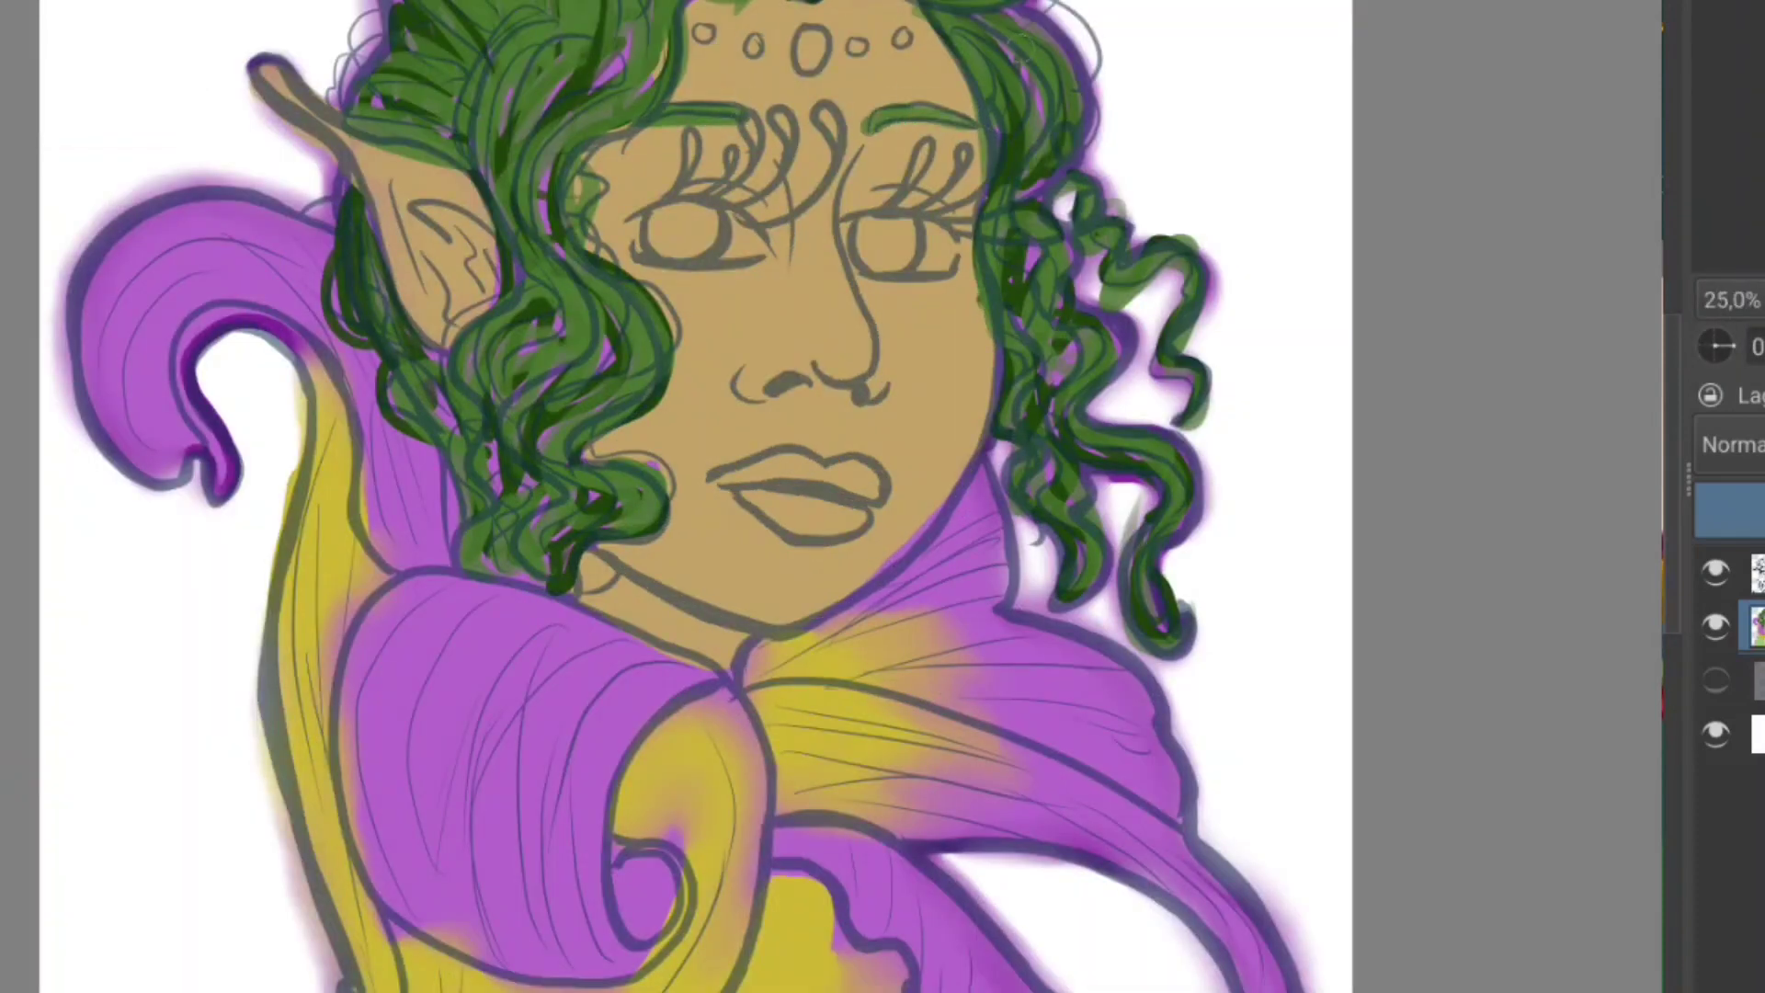
{"action": "mouse_move", "coordinate": [873, 473]}
{"action": "left_mouse_down"}
{"action": "mouse_move", "coordinate": [816, 472]}
{"action": "mouse_move", "coordinate": [851, 520]}
{"action": "left_mouse_up"}
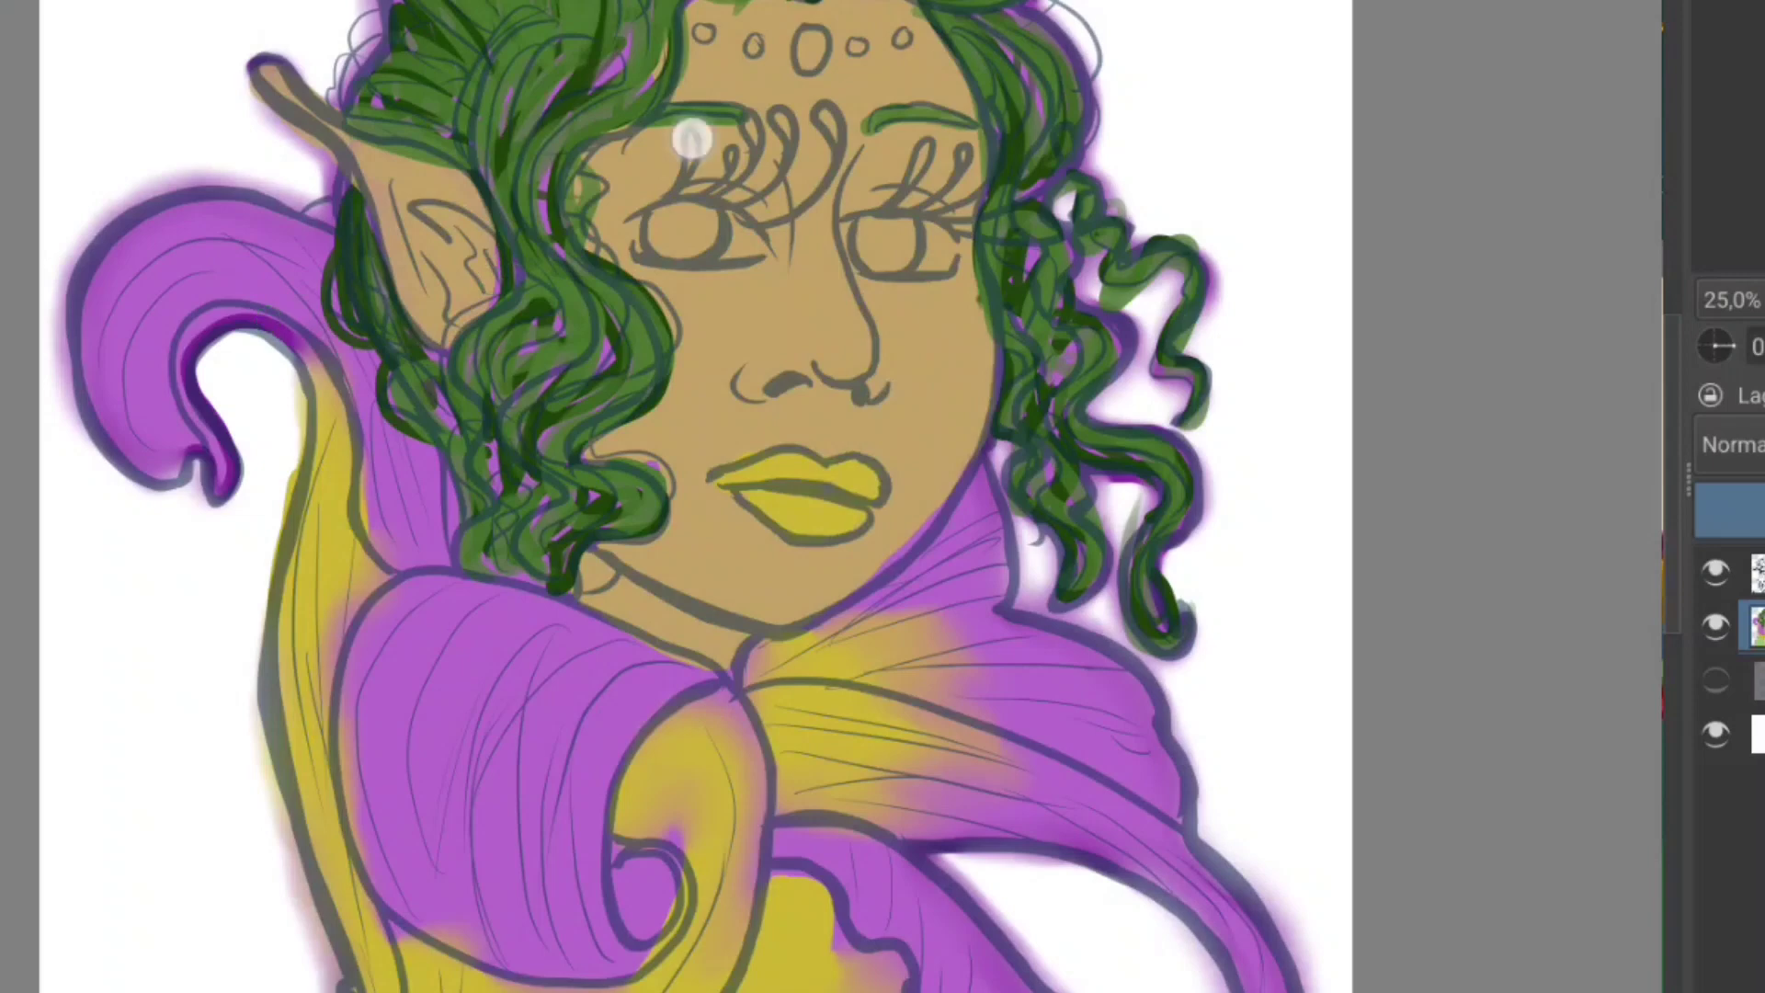
{"action": "left_click_drag", "start_coordinate": [693, 144], "coordinate": [709, 185]}
{"action": "left_click_drag", "start_coordinate": [754, 120], "coordinate": [763, 216]}
{"action": "left_click_drag", "start_coordinate": [823, 108], "coordinate": [906, 207]}
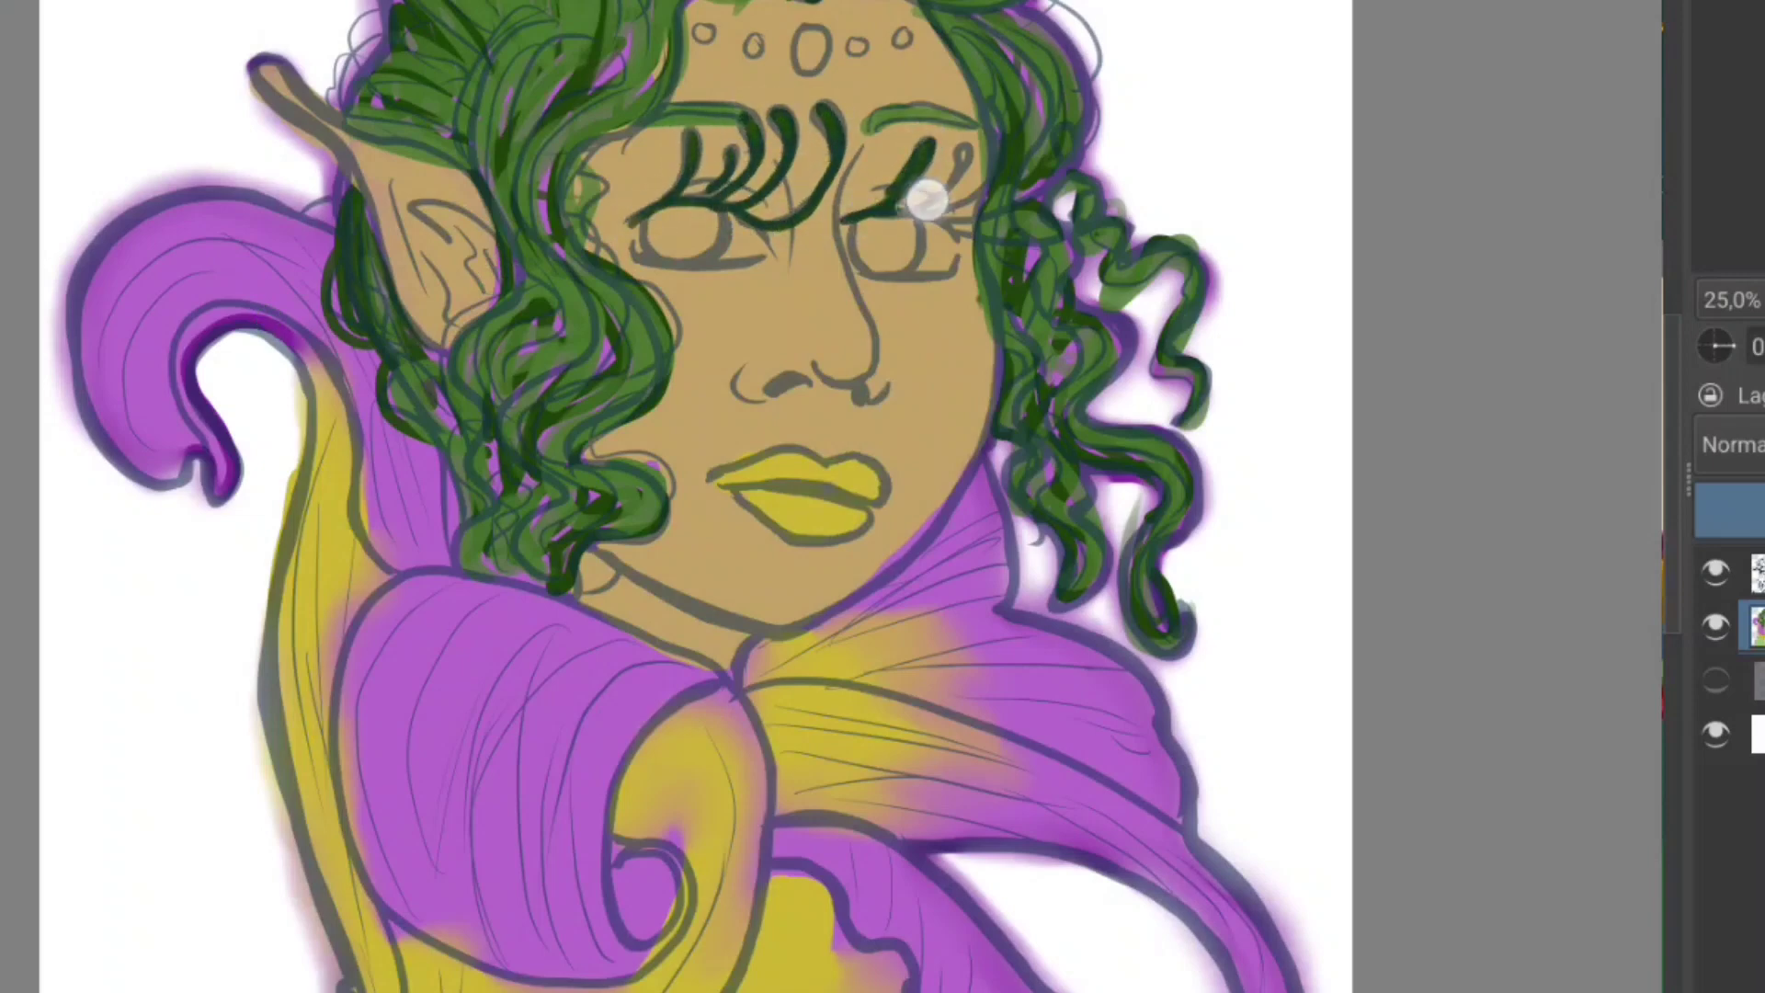
{"action": "mouse_move", "coordinate": [957, 142]}
{"action": "left_mouse_down"}
{"action": "mouse_move", "coordinate": [928, 212]}
{"action": "mouse_move", "coordinate": [1090, 202]}
{"action": "left_mouse_up"}
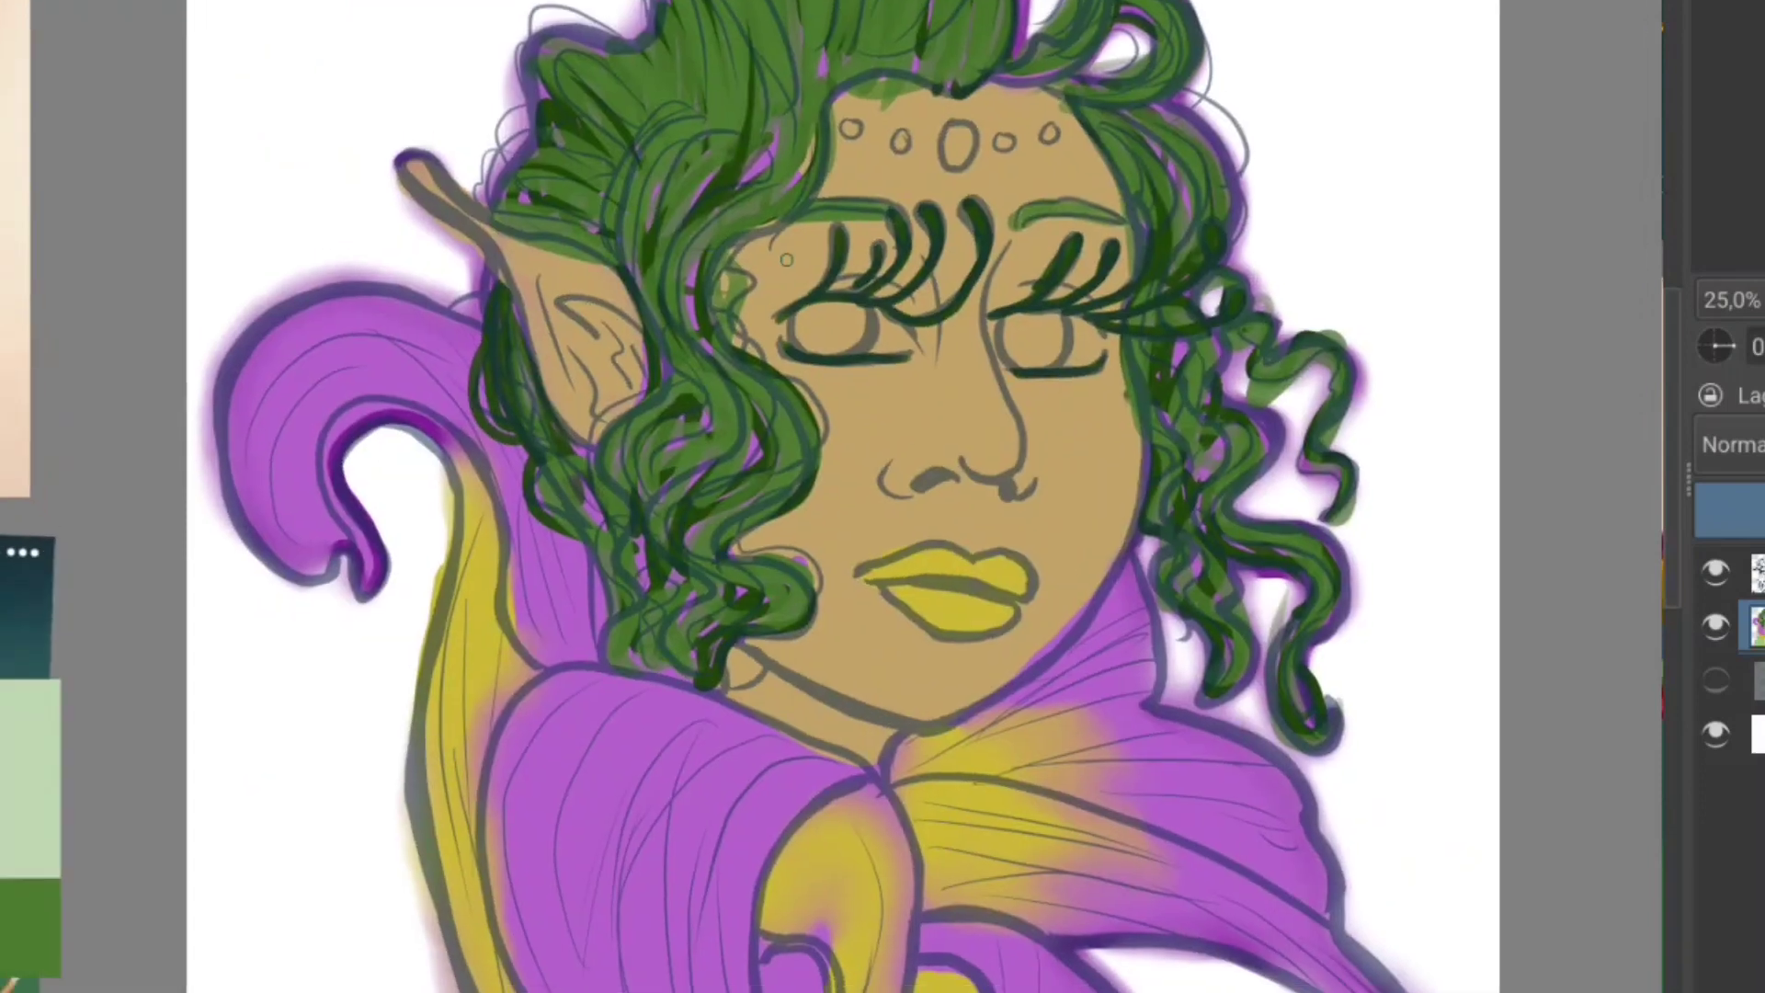
Step: Fill the eyes pale green, line and glaze the lips olive green, and add green irises
{"action": "mouse_move", "coordinate": [1085, 331]}
{"action": "left_mouse_down"}
{"action": "mouse_move", "coordinate": [1012, 345]}
{"action": "mouse_move", "coordinate": [1094, 349]}
{"action": "left_mouse_up"}
{"action": "mouse_move", "coordinate": [887, 317]}
{"action": "left_mouse_down"}
{"action": "mouse_move", "coordinate": [896, 335]}
{"action": "mouse_move", "coordinate": [855, 325]}
{"action": "left_mouse_up"}
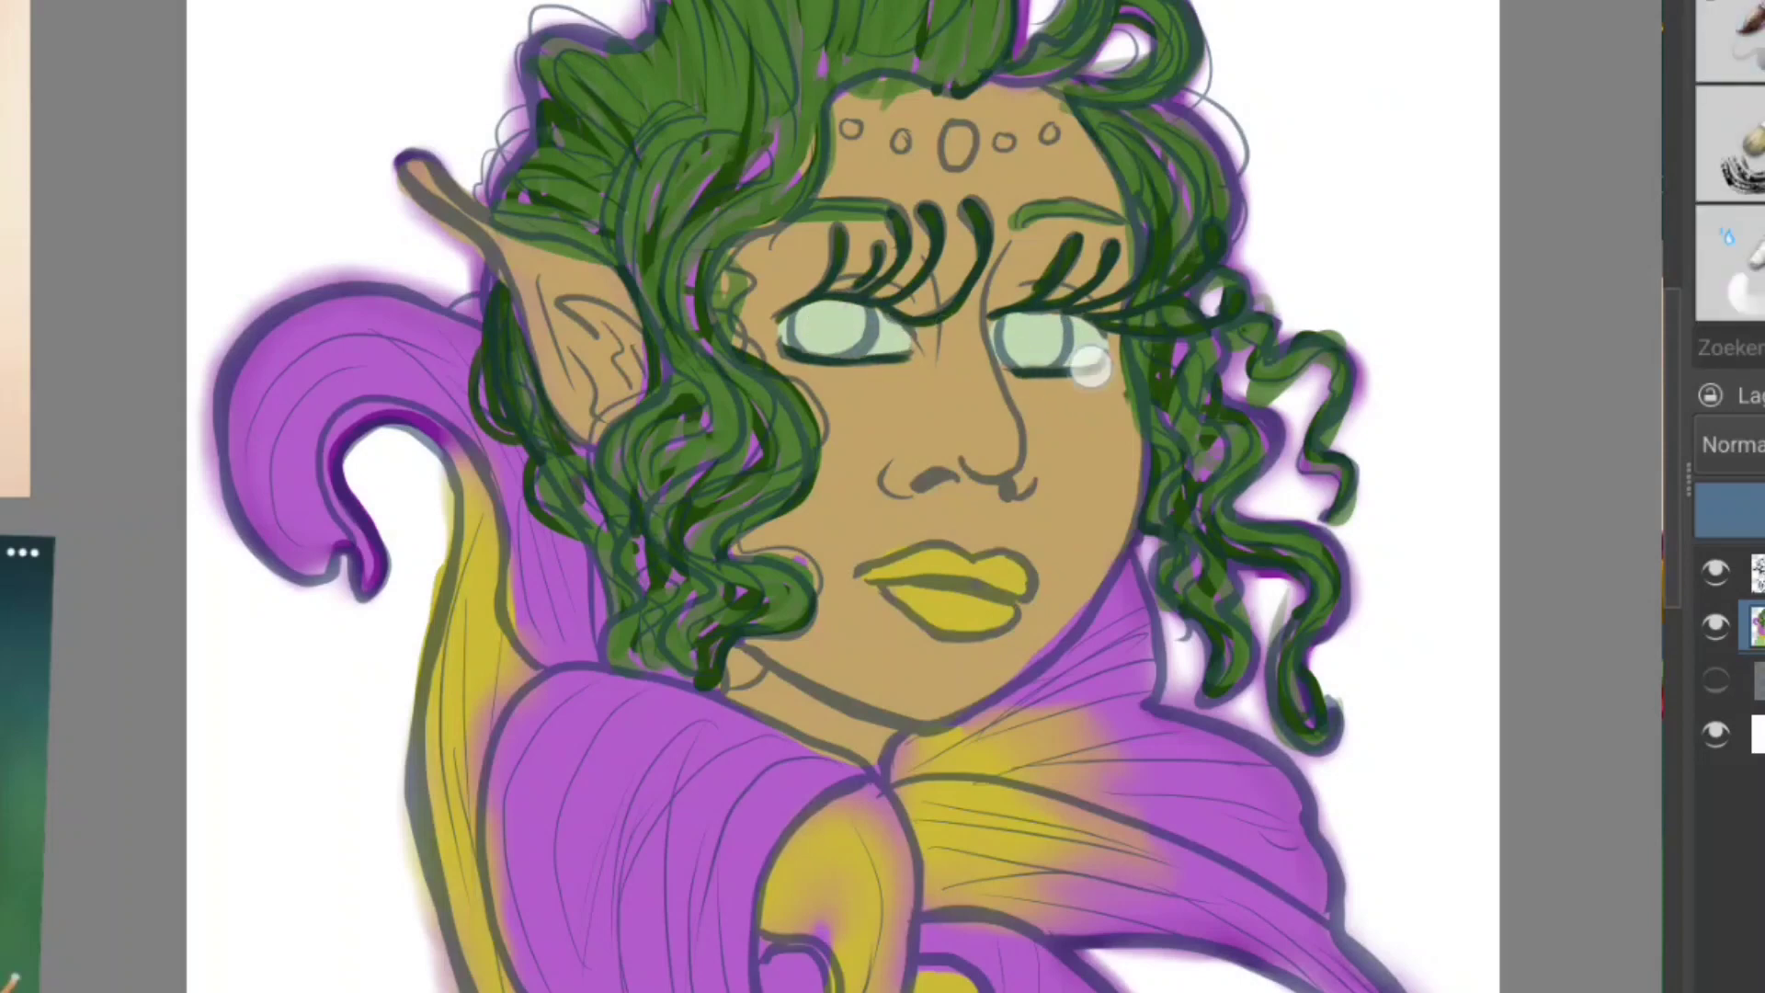
{"action": "left_click_drag", "start_coordinate": [897, 356], "coordinate": [819, 351]}
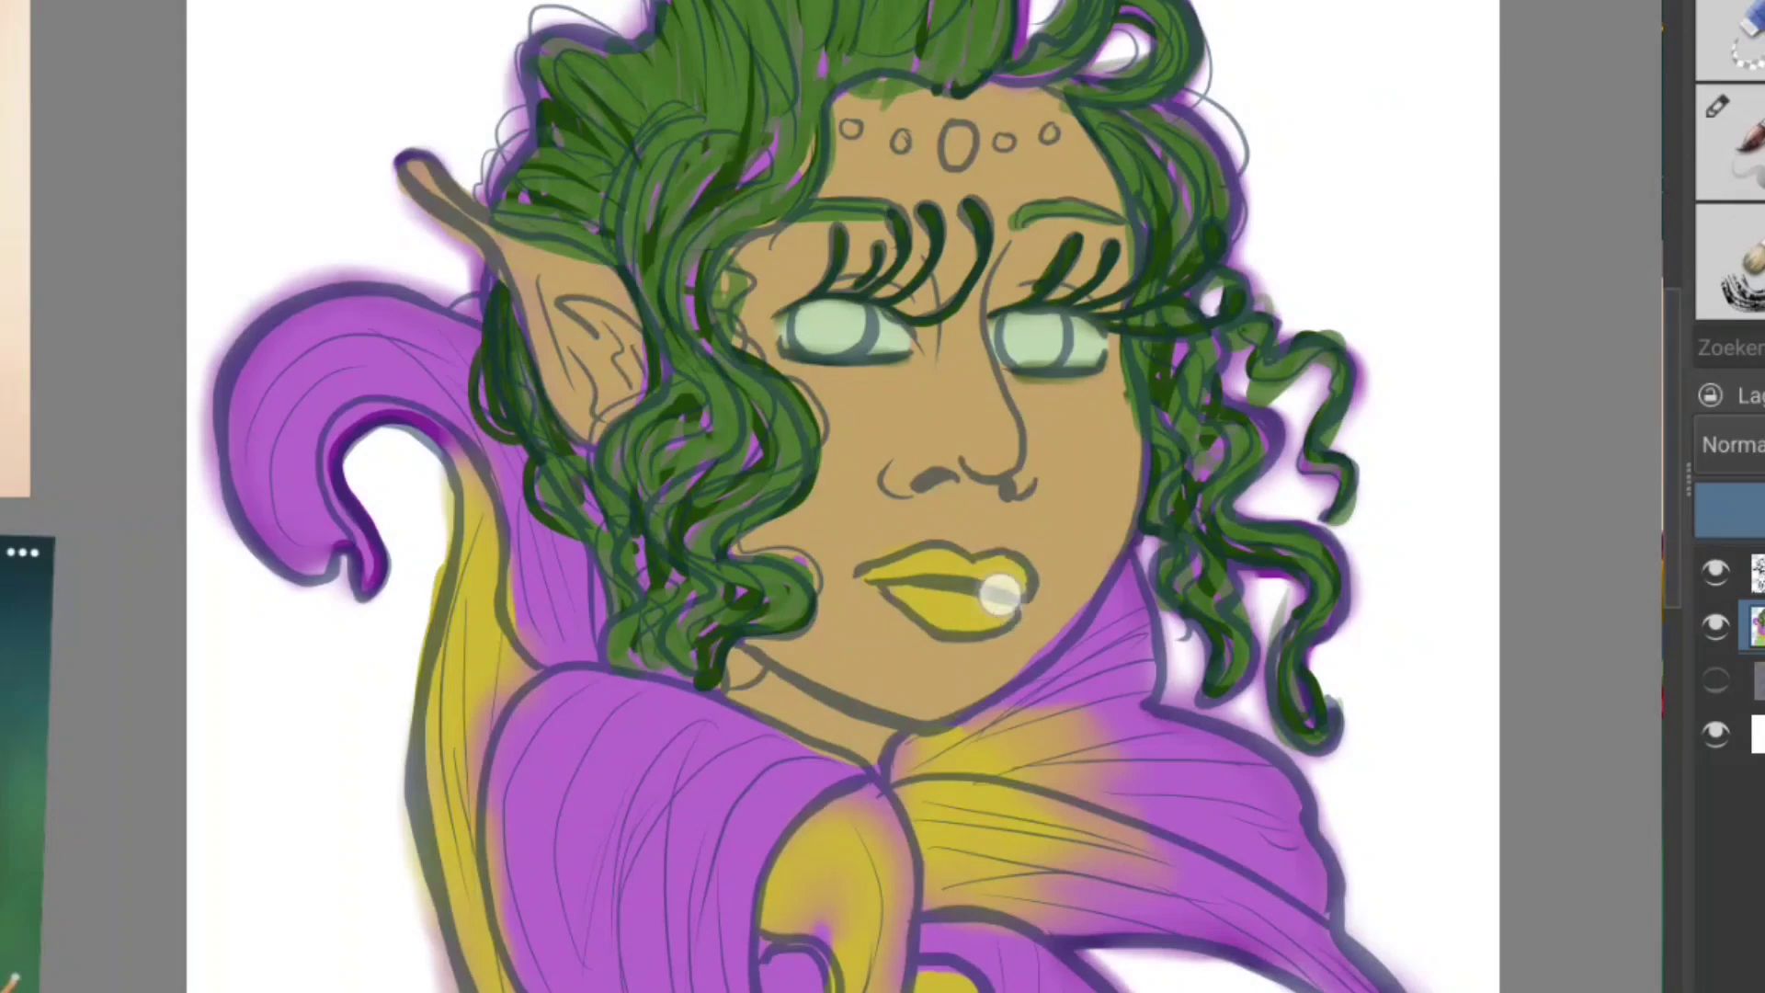
{"action": "left_click_drag", "start_coordinate": [1012, 593], "coordinate": [887, 582]}
{"action": "mouse_move", "coordinate": [1011, 598]}
{"action": "left_mouse_down"}
{"action": "mouse_move", "coordinate": [896, 584]}
{"action": "mouse_move", "coordinate": [1021, 595]}
{"action": "mouse_move", "coordinate": [951, 625]}
{"action": "mouse_move", "coordinate": [961, 614]}
{"action": "mouse_move", "coordinate": [901, 579]}
{"action": "left_mouse_up"}
{"action": "left_click_drag", "start_coordinate": [809, 322], "coordinate": [836, 336]}
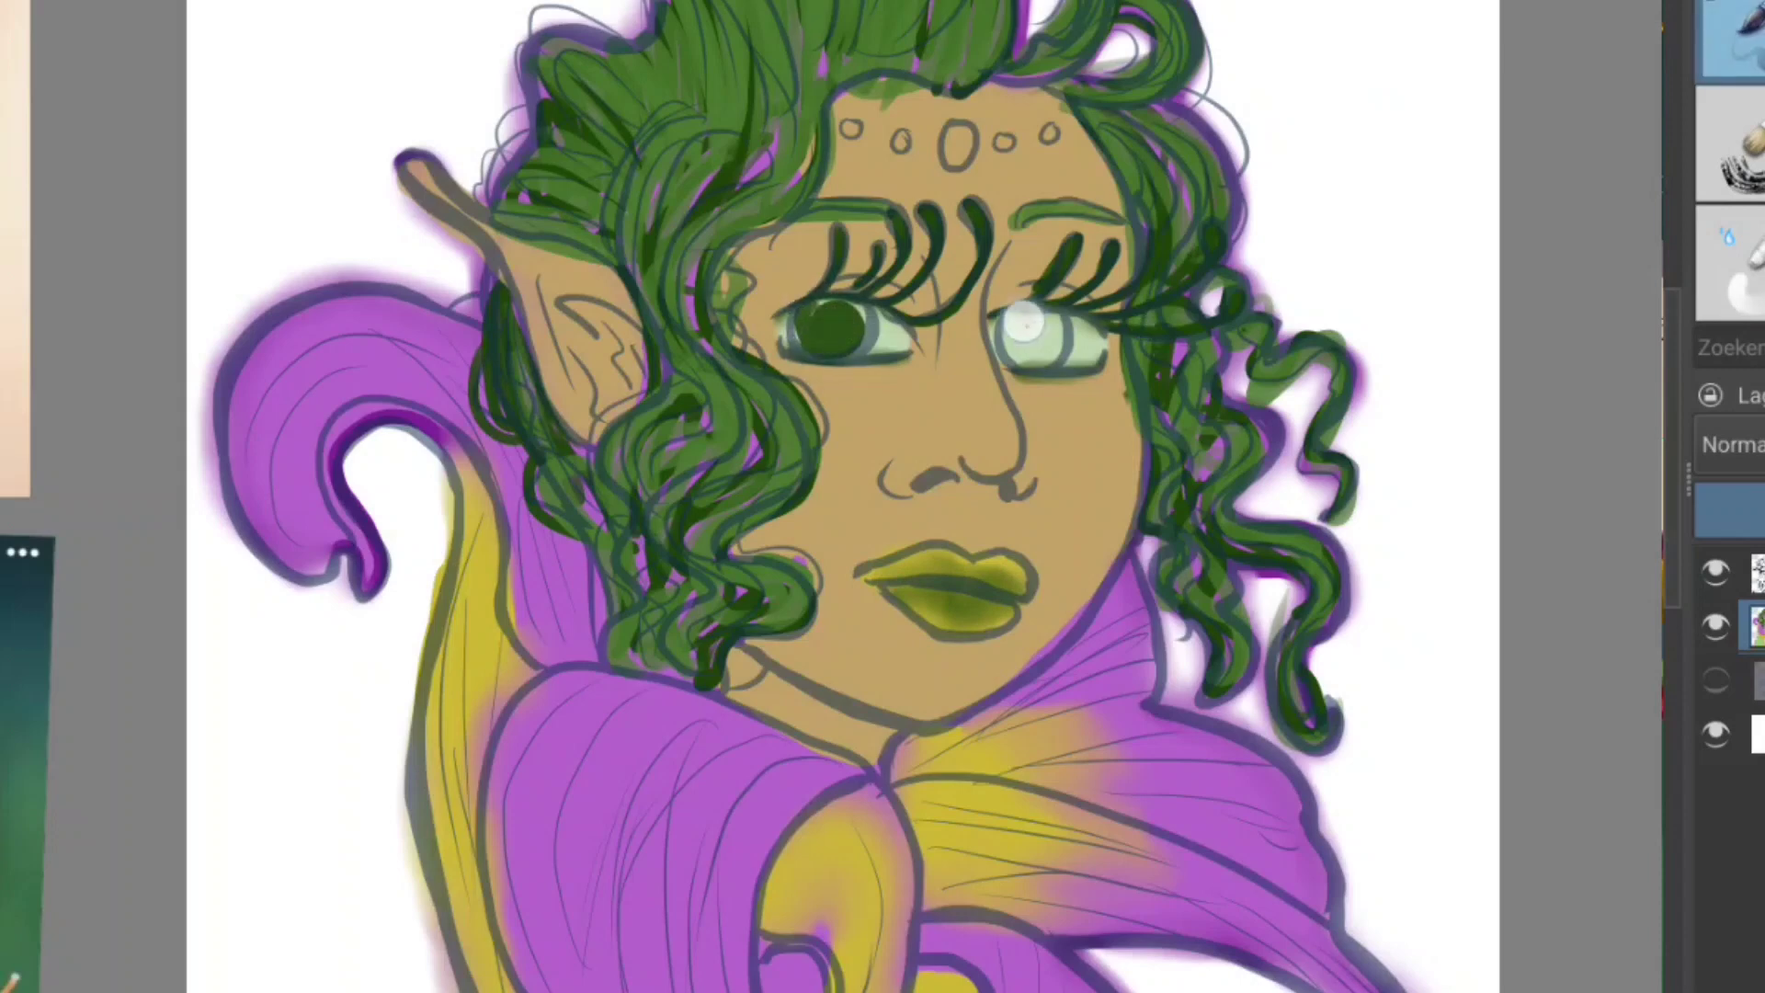
{"action": "left_click_drag", "start_coordinate": [1021, 326], "coordinate": [1043, 350]}
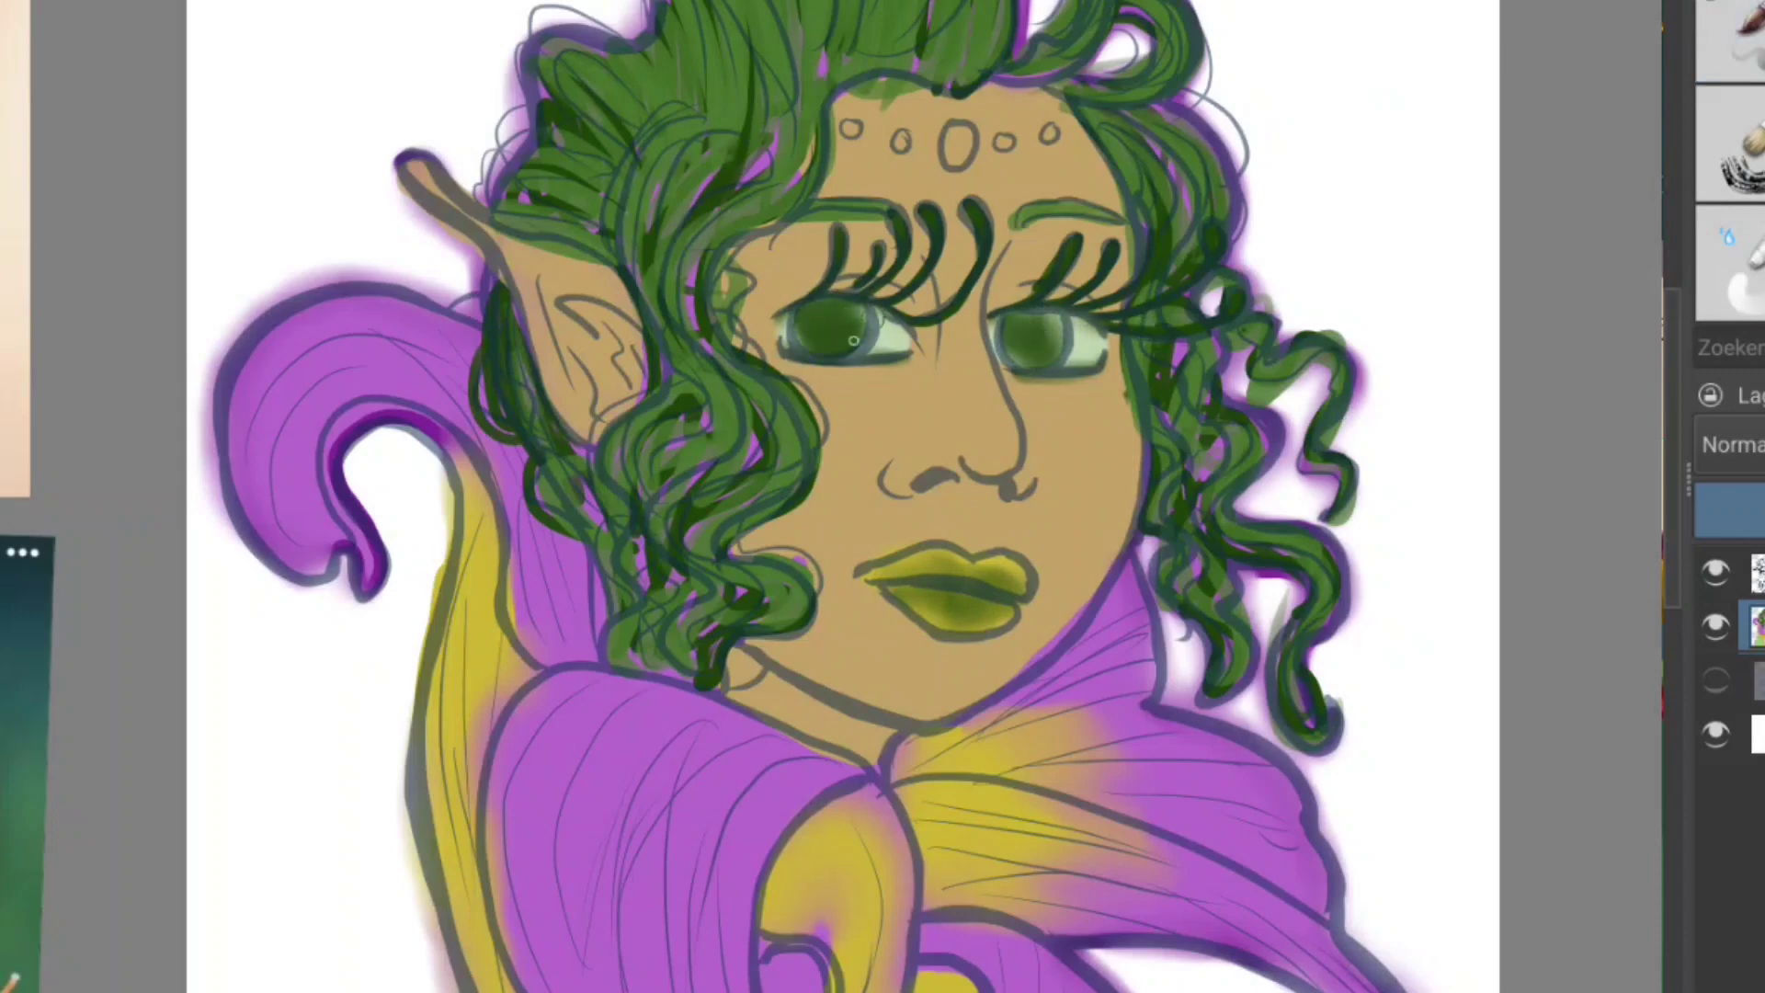
{"action": "left_click", "coordinate": [1733, 36]}
Step: Fill the forehead gem and pendant purple, then shade the collar edge and pendant in dark green
{"action": "left_click_drag", "start_coordinate": [954, 152], "coordinate": [963, 140]}
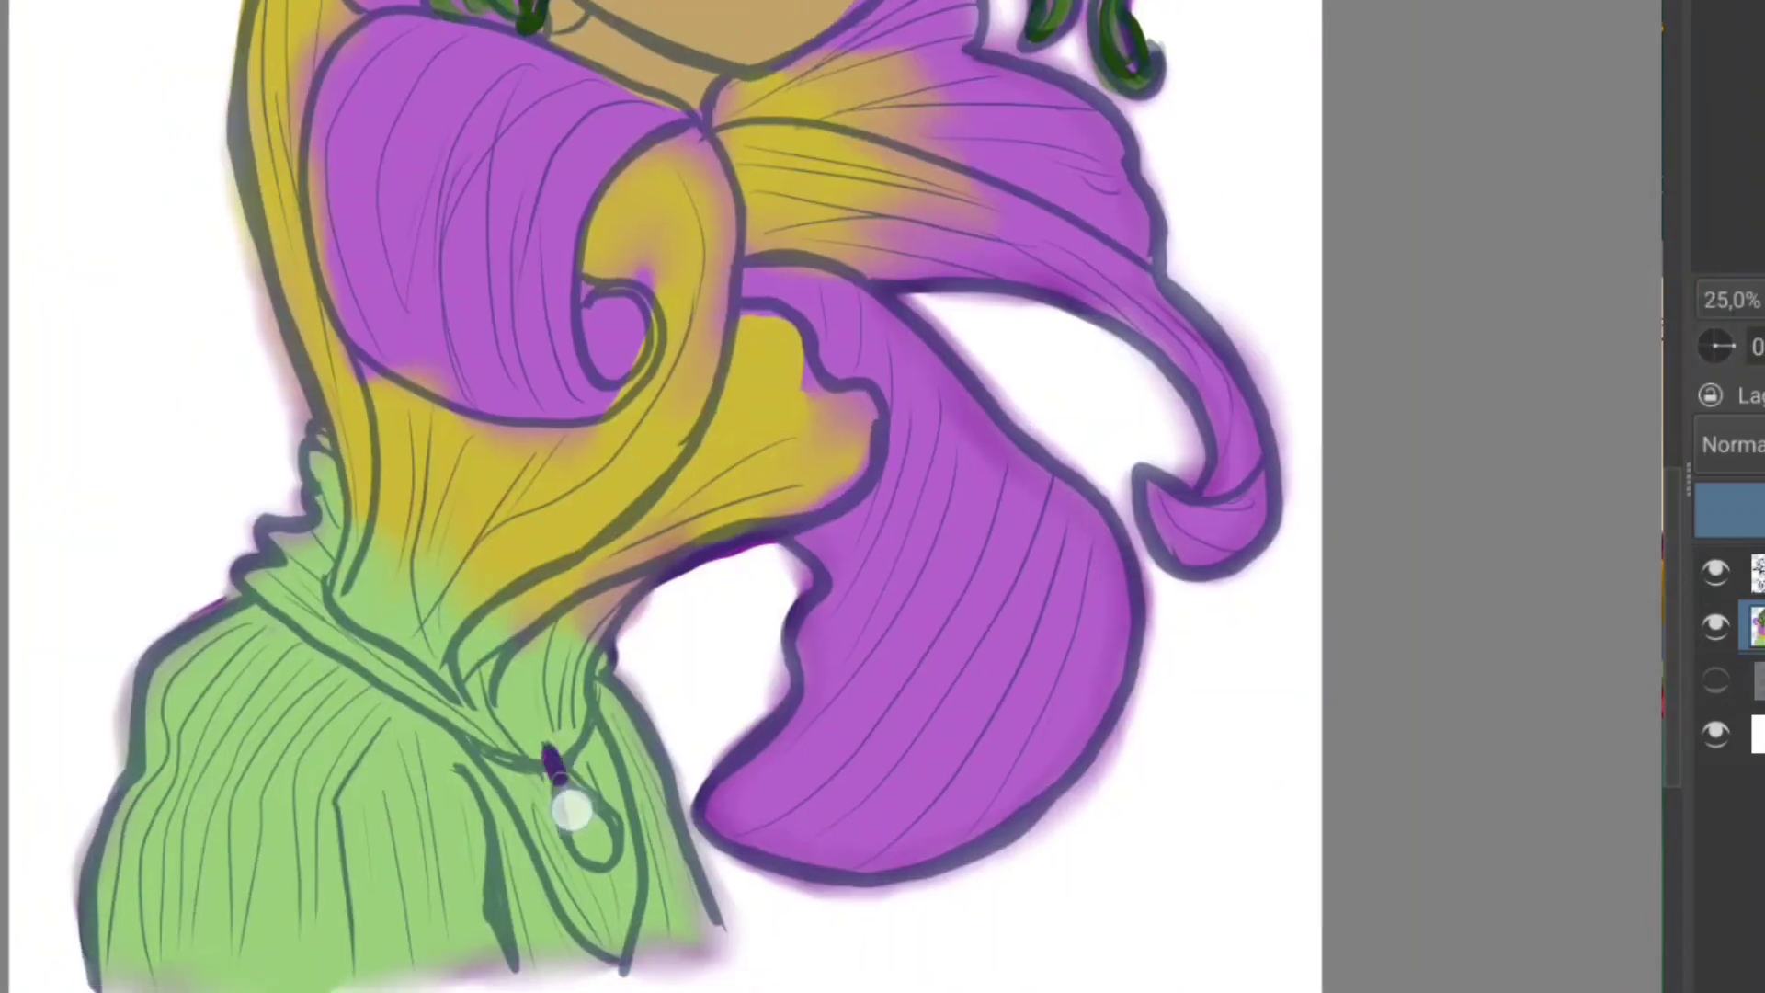
{"action": "mouse_move", "coordinate": [571, 809]}
{"action": "left_mouse_down"}
{"action": "mouse_move", "coordinate": [591, 836]}
{"action": "mouse_move", "coordinate": [563, 809]}
{"action": "left_mouse_up"}
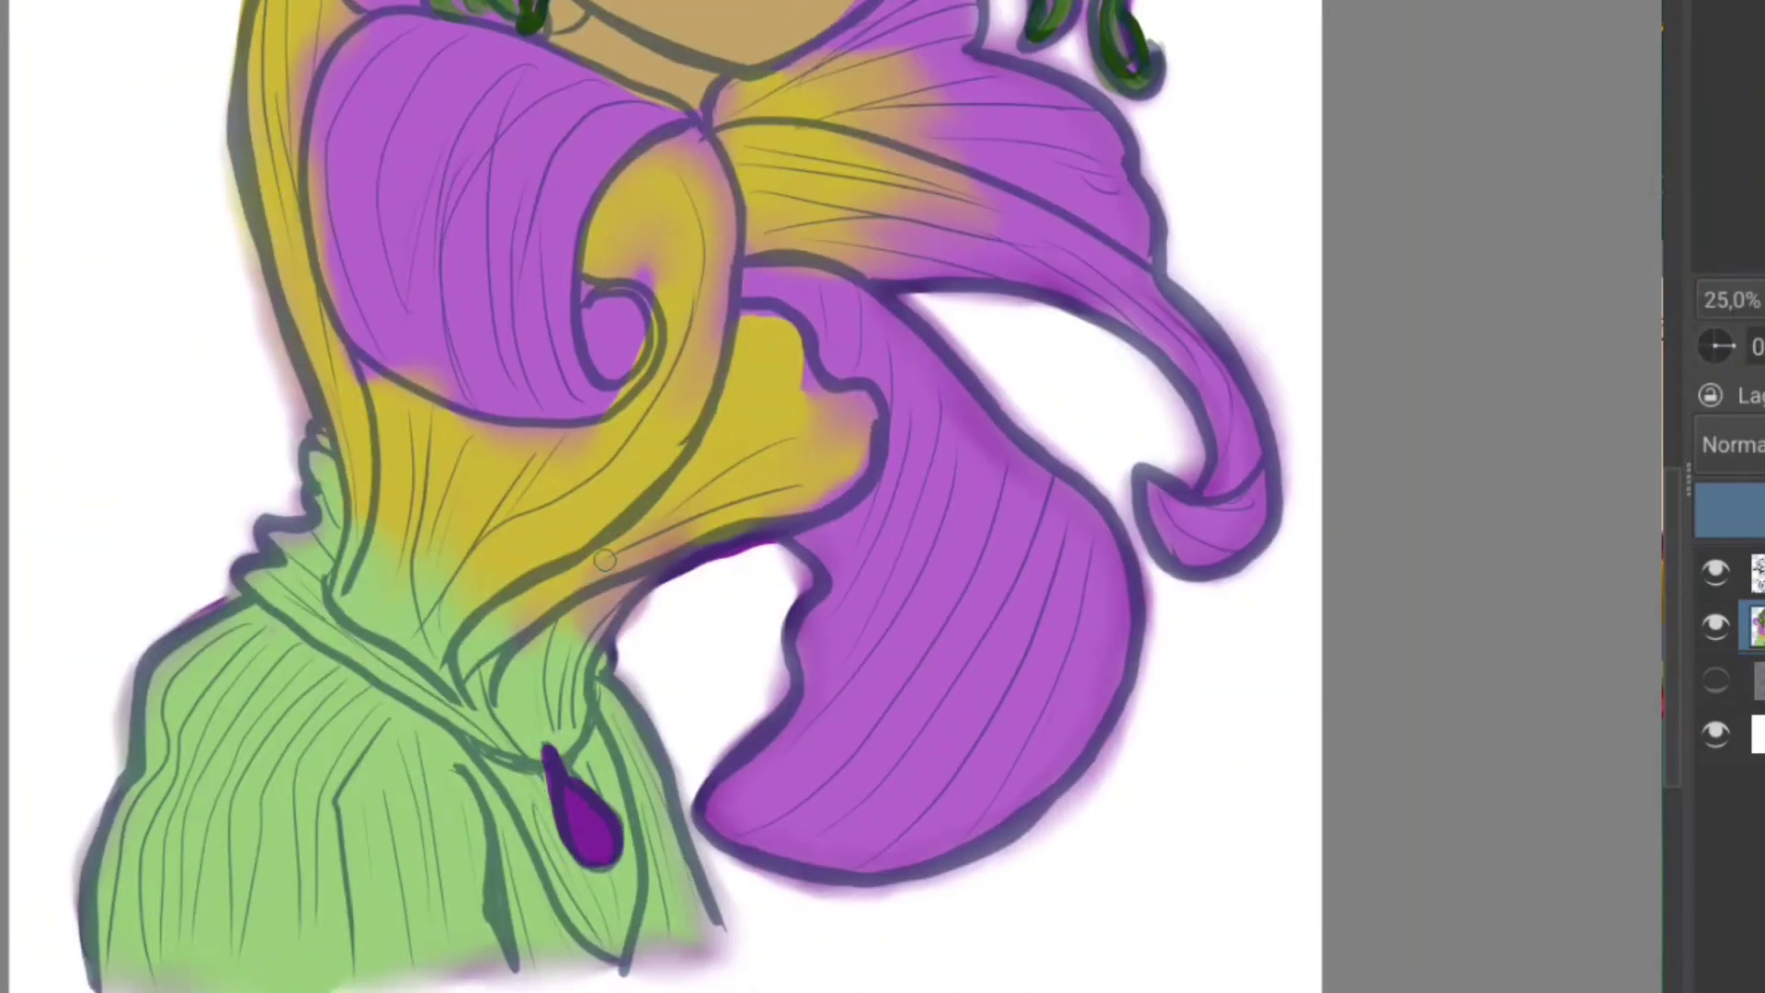
{"action": "mouse_move", "coordinate": [264, 591]}
{"action": "left_mouse_down"}
{"action": "mouse_move", "coordinate": [276, 533]}
{"action": "mouse_move", "coordinate": [322, 542]}
{"action": "mouse_move", "coordinate": [318, 441]}
{"action": "mouse_move", "coordinate": [524, 760]}
{"action": "mouse_move", "coordinate": [598, 667]}
{"action": "mouse_move", "coordinate": [536, 729]}
{"action": "mouse_move", "coordinate": [602, 917]}
{"action": "mouse_move", "coordinate": [618, 869]}
{"action": "left_mouse_up"}
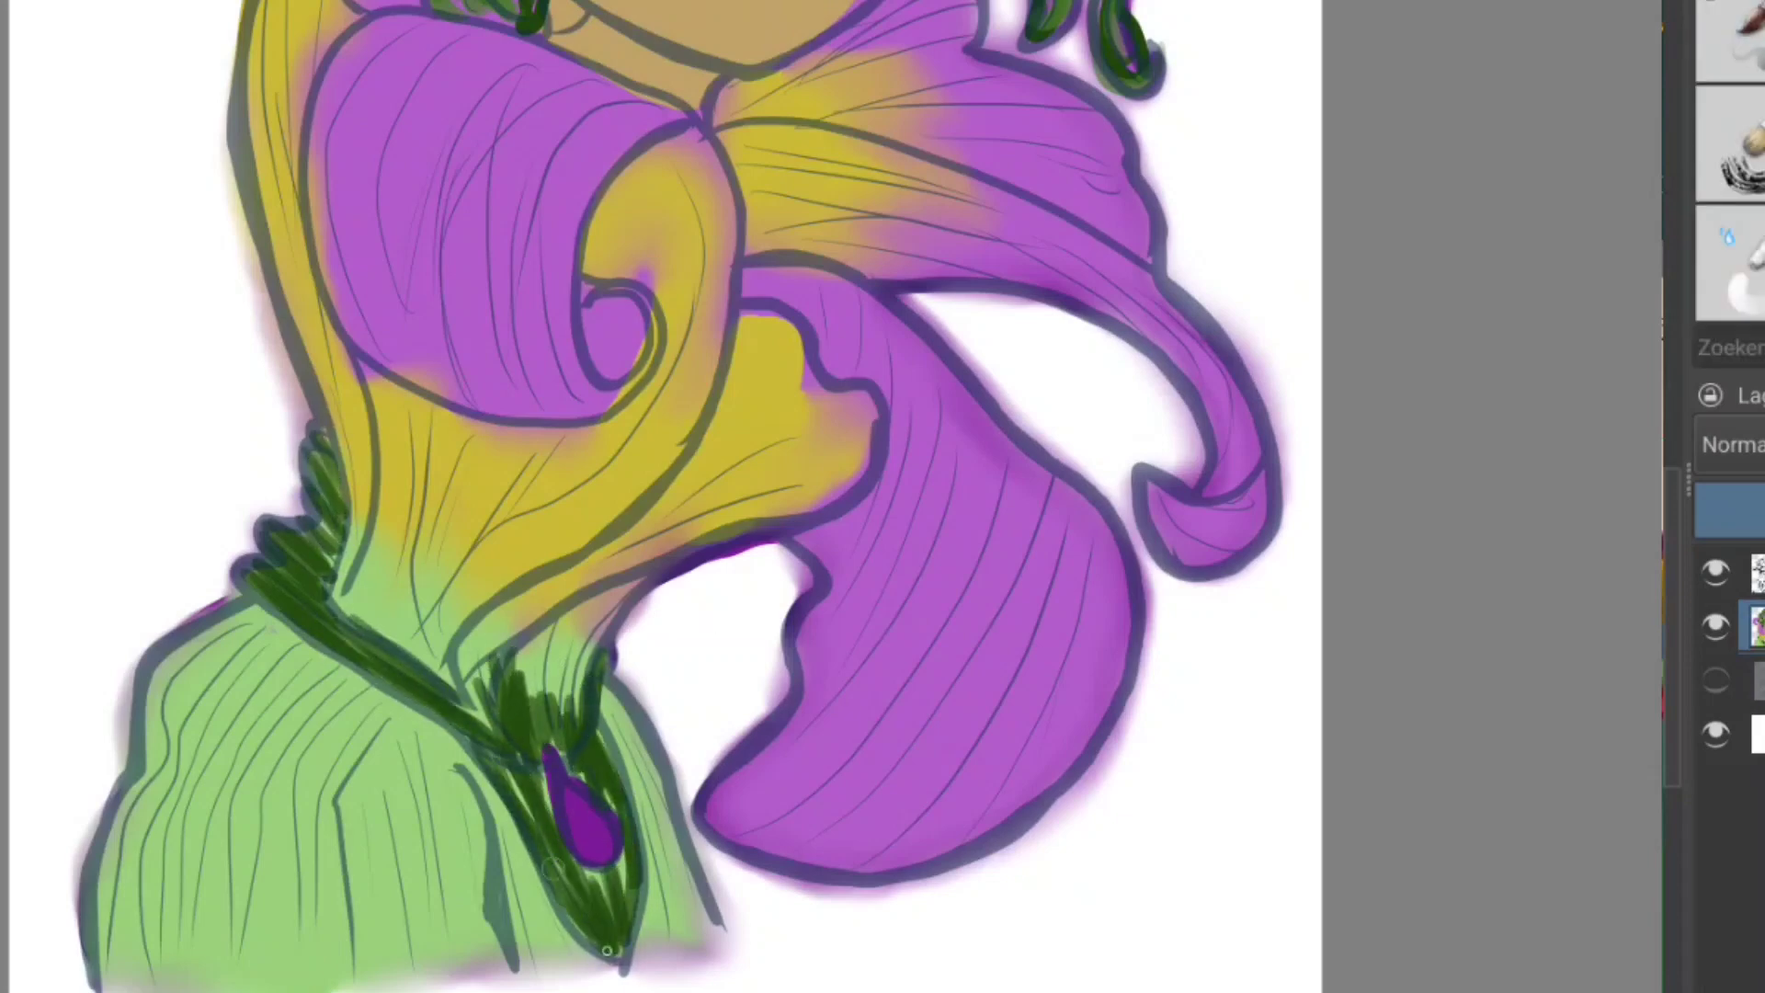
{"action": "left_click_drag", "start_coordinate": [607, 754], "coordinate": [634, 910]}
{"action": "left_click_drag", "start_coordinate": [588, 791], "coordinate": [510, 643]}
{"action": "left_click_drag", "start_coordinate": [543, 763], "coordinate": [570, 901]}
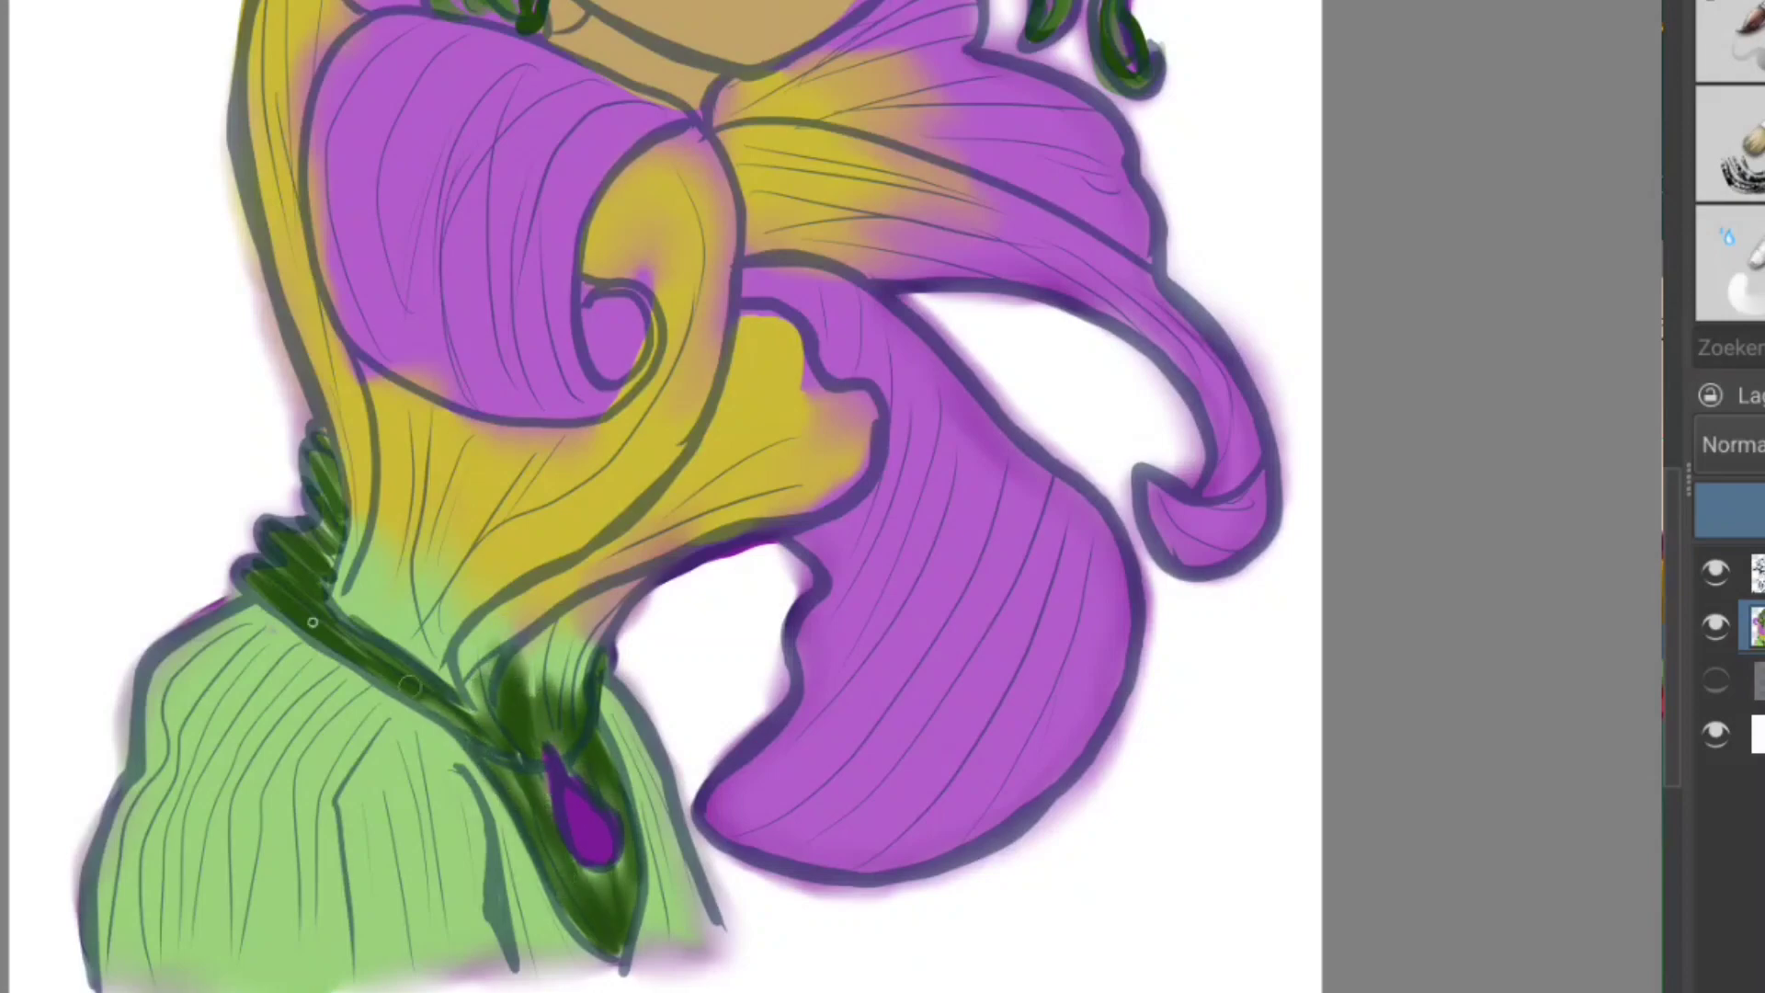
{"action": "left_click_drag", "start_coordinate": [267, 588], "coordinate": [322, 455]}
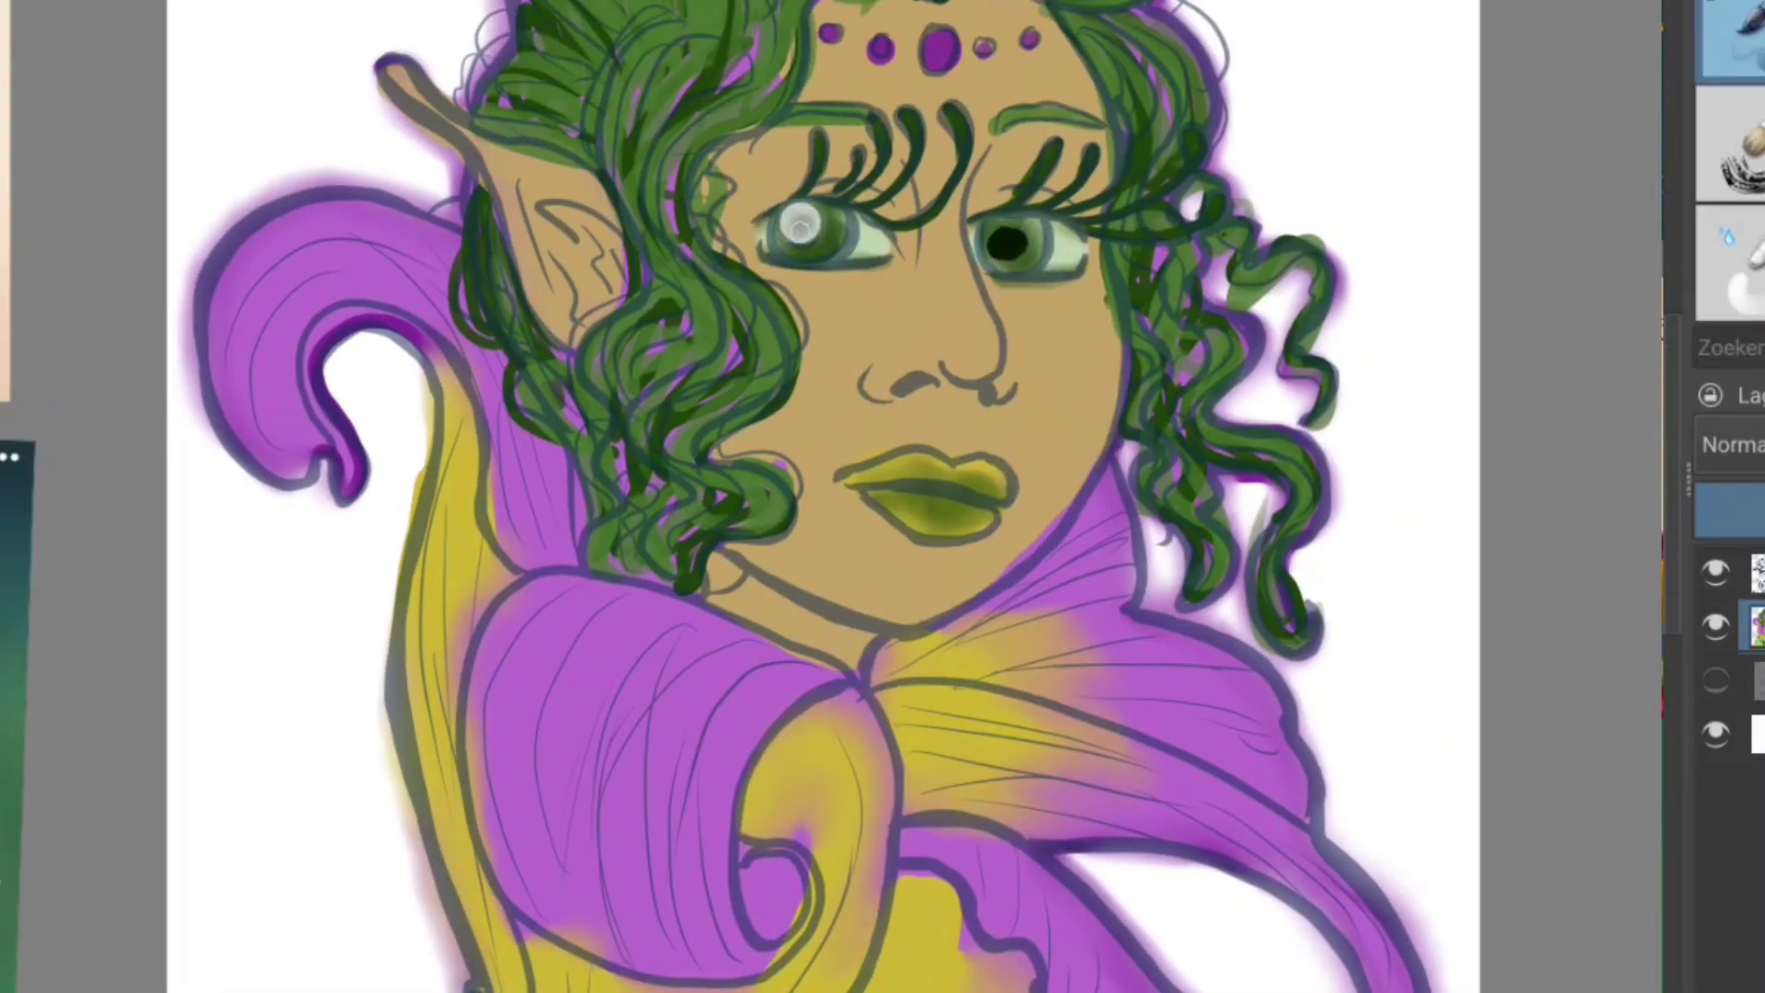
Step: Deepen both irises, then add dark green strands to the upper-left, upper-right and right-side hair
{"action": "left_click_drag", "start_coordinate": [800, 226], "coordinate": [841, 237]}
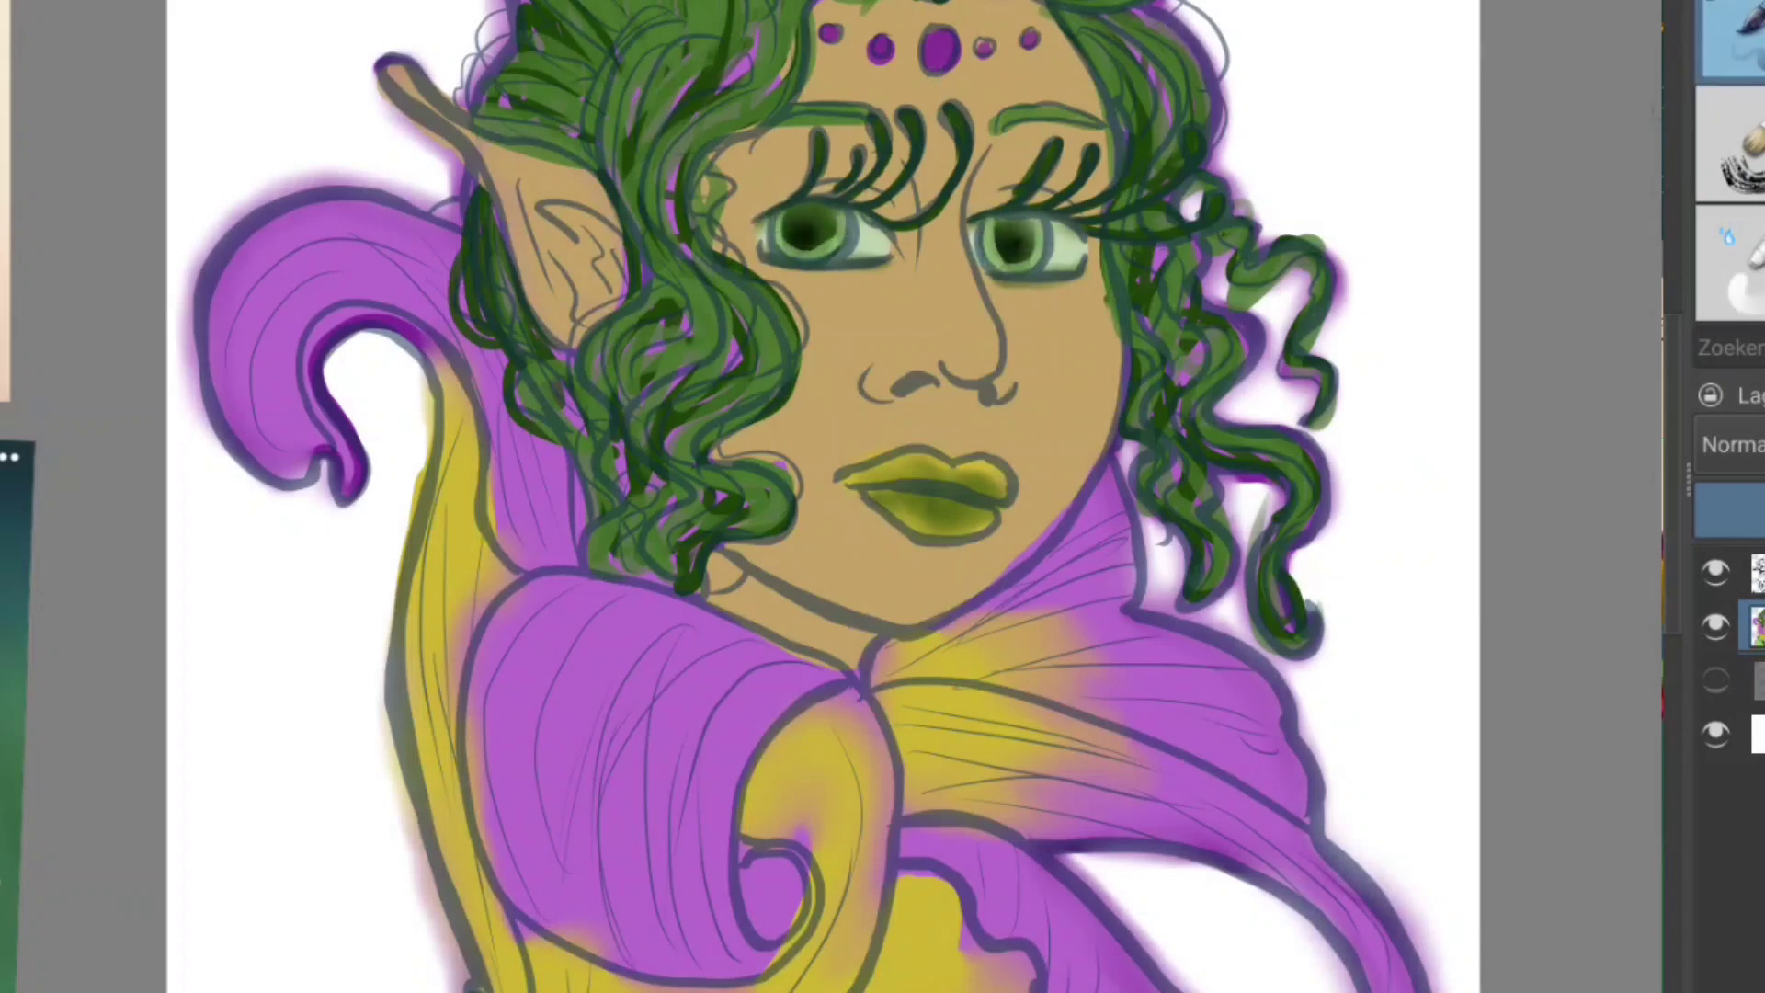
{"action": "left_click_drag", "start_coordinate": [1011, 234], "coordinate": [998, 248]}
{"action": "left_click_drag", "start_coordinate": [828, 239], "coordinate": [800, 201]}
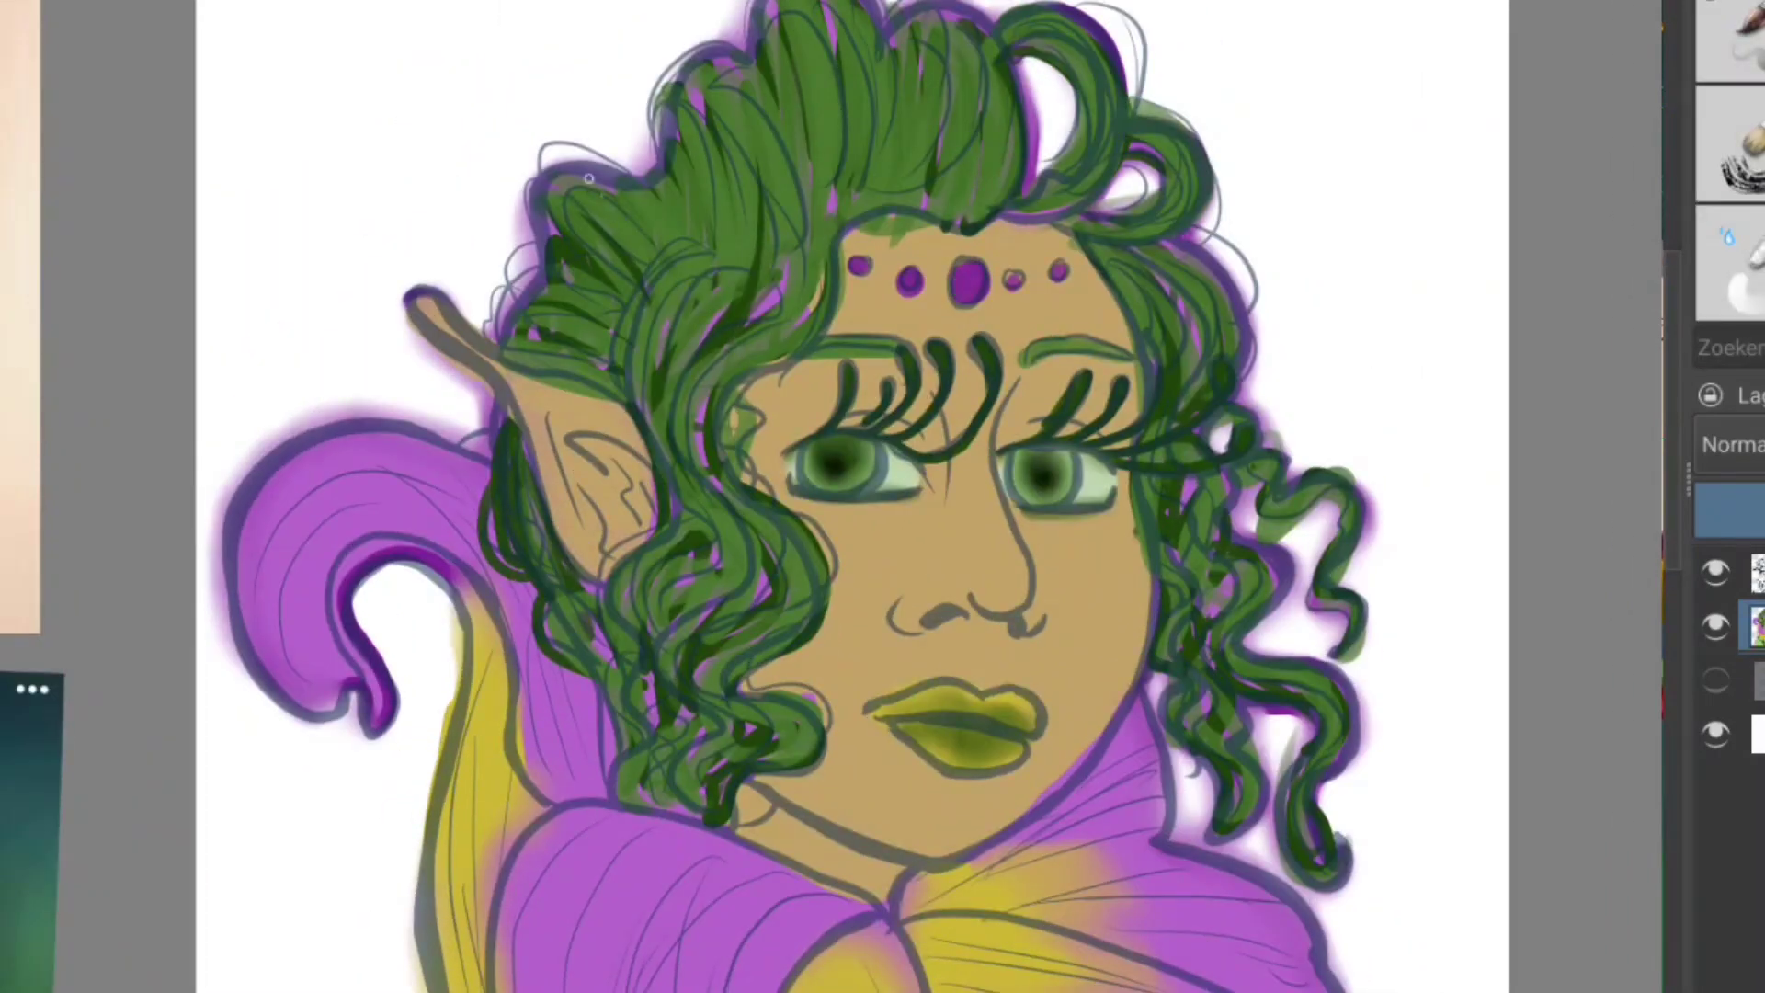
{"action": "mouse_move", "coordinate": [639, 227]}
{"action": "left_mouse_down"}
{"action": "mouse_move", "coordinate": [551, 276]}
{"action": "mouse_move", "coordinate": [515, 331]}
{"action": "mouse_move", "coordinate": [653, 193]}
{"action": "mouse_move", "coordinate": [726, 32]}
{"action": "left_mouse_up"}
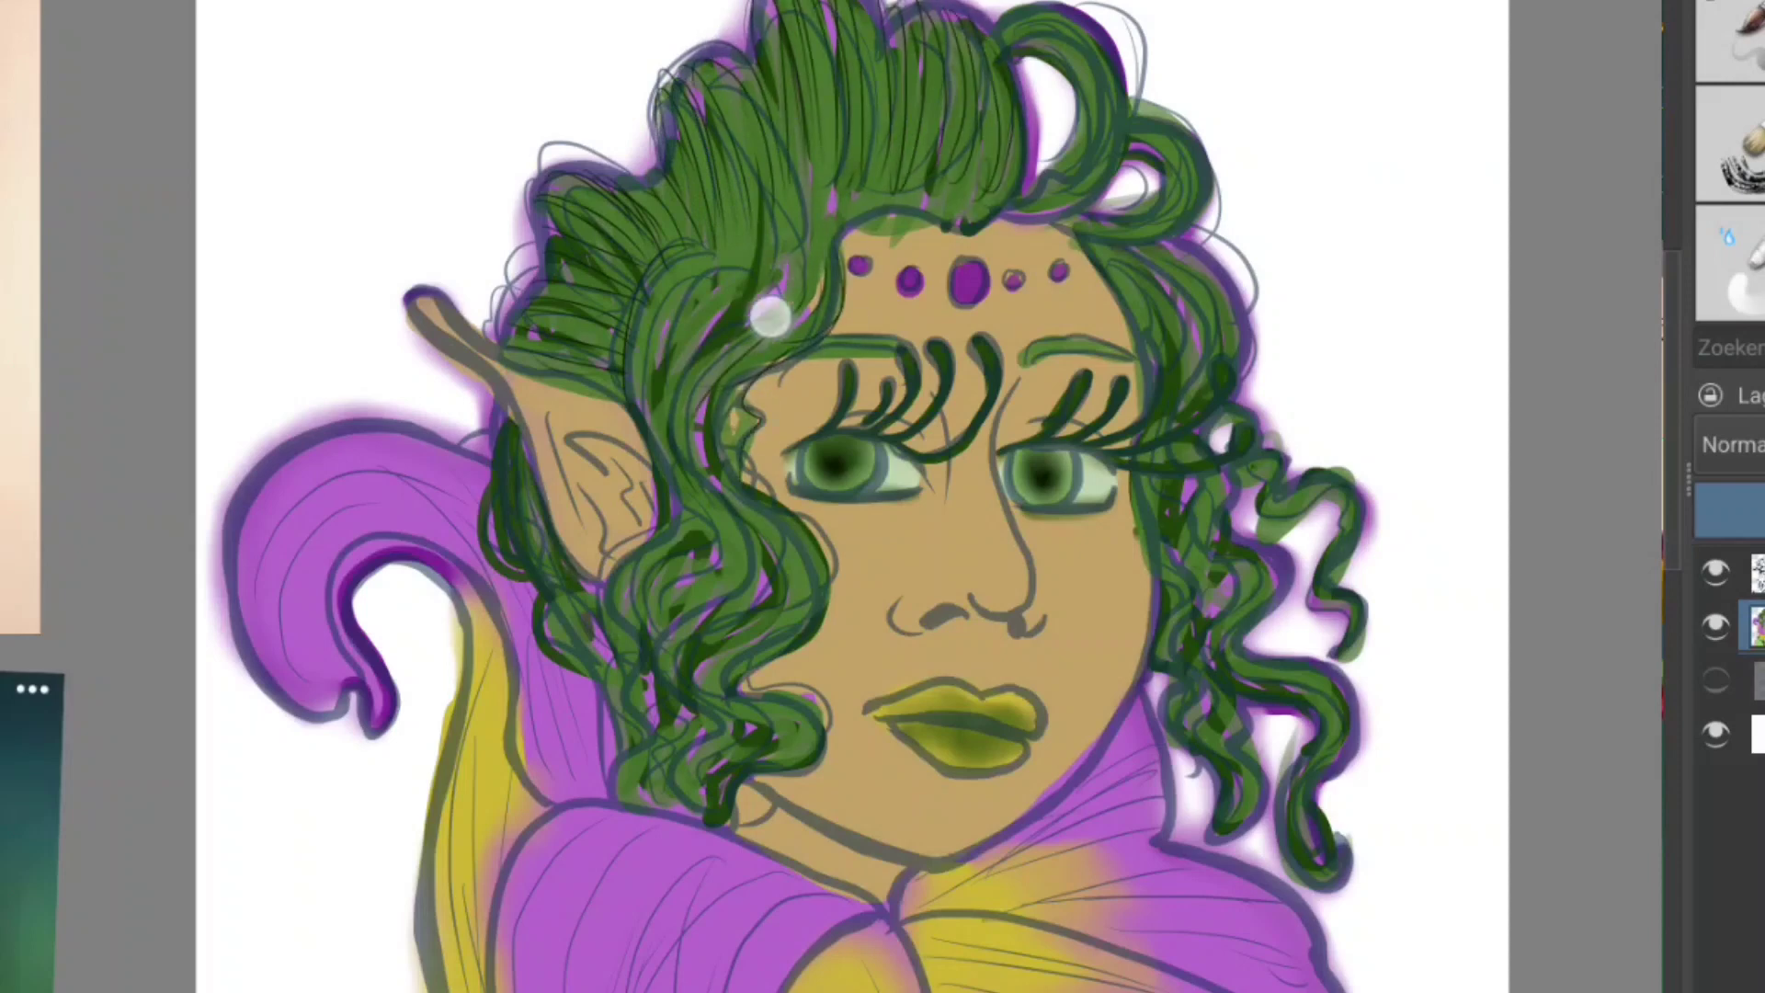
{"action": "left_click_drag", "start_coordinate": [773, 300], "coordinate": [708, 350]}
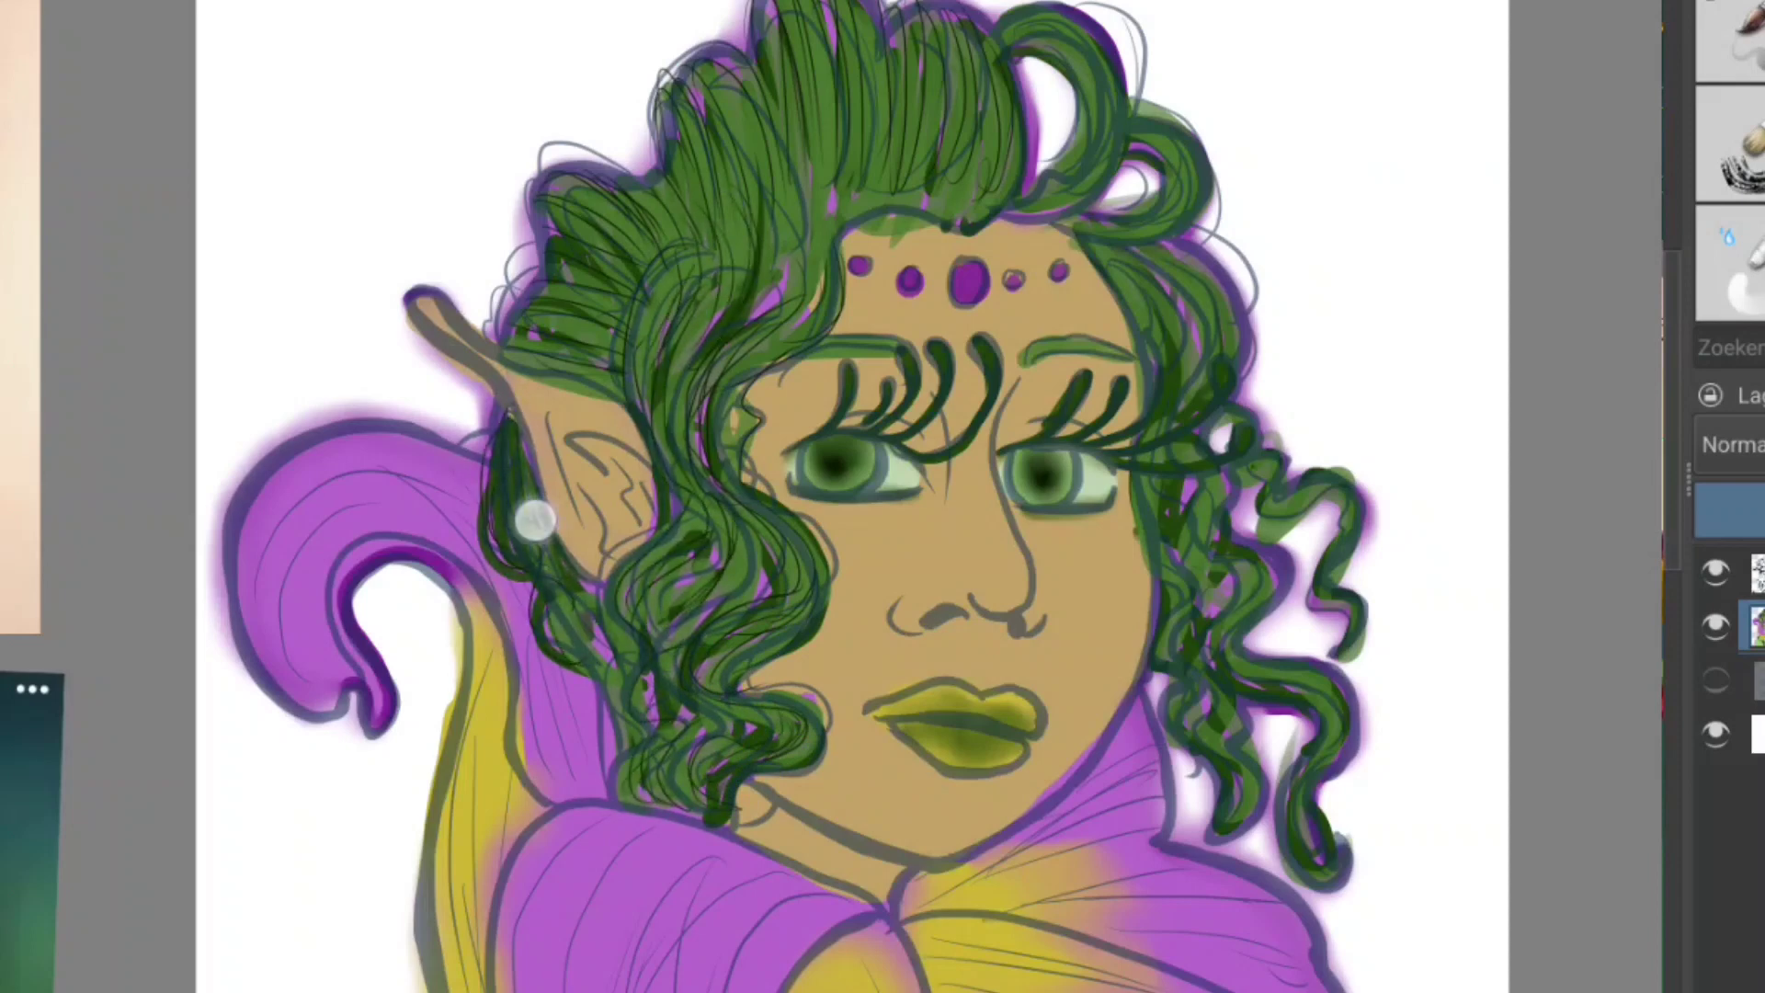
{"action": "mouse_move", "coordinate": [1112, 118]}
{"action": "left_mouse_down"}
{"action": "mouse_move", "coordinate": [1033, 181]}
{"action": "mouse_move", "coordinate": [1143, 236]}
{"action": "left_mouse_up"}
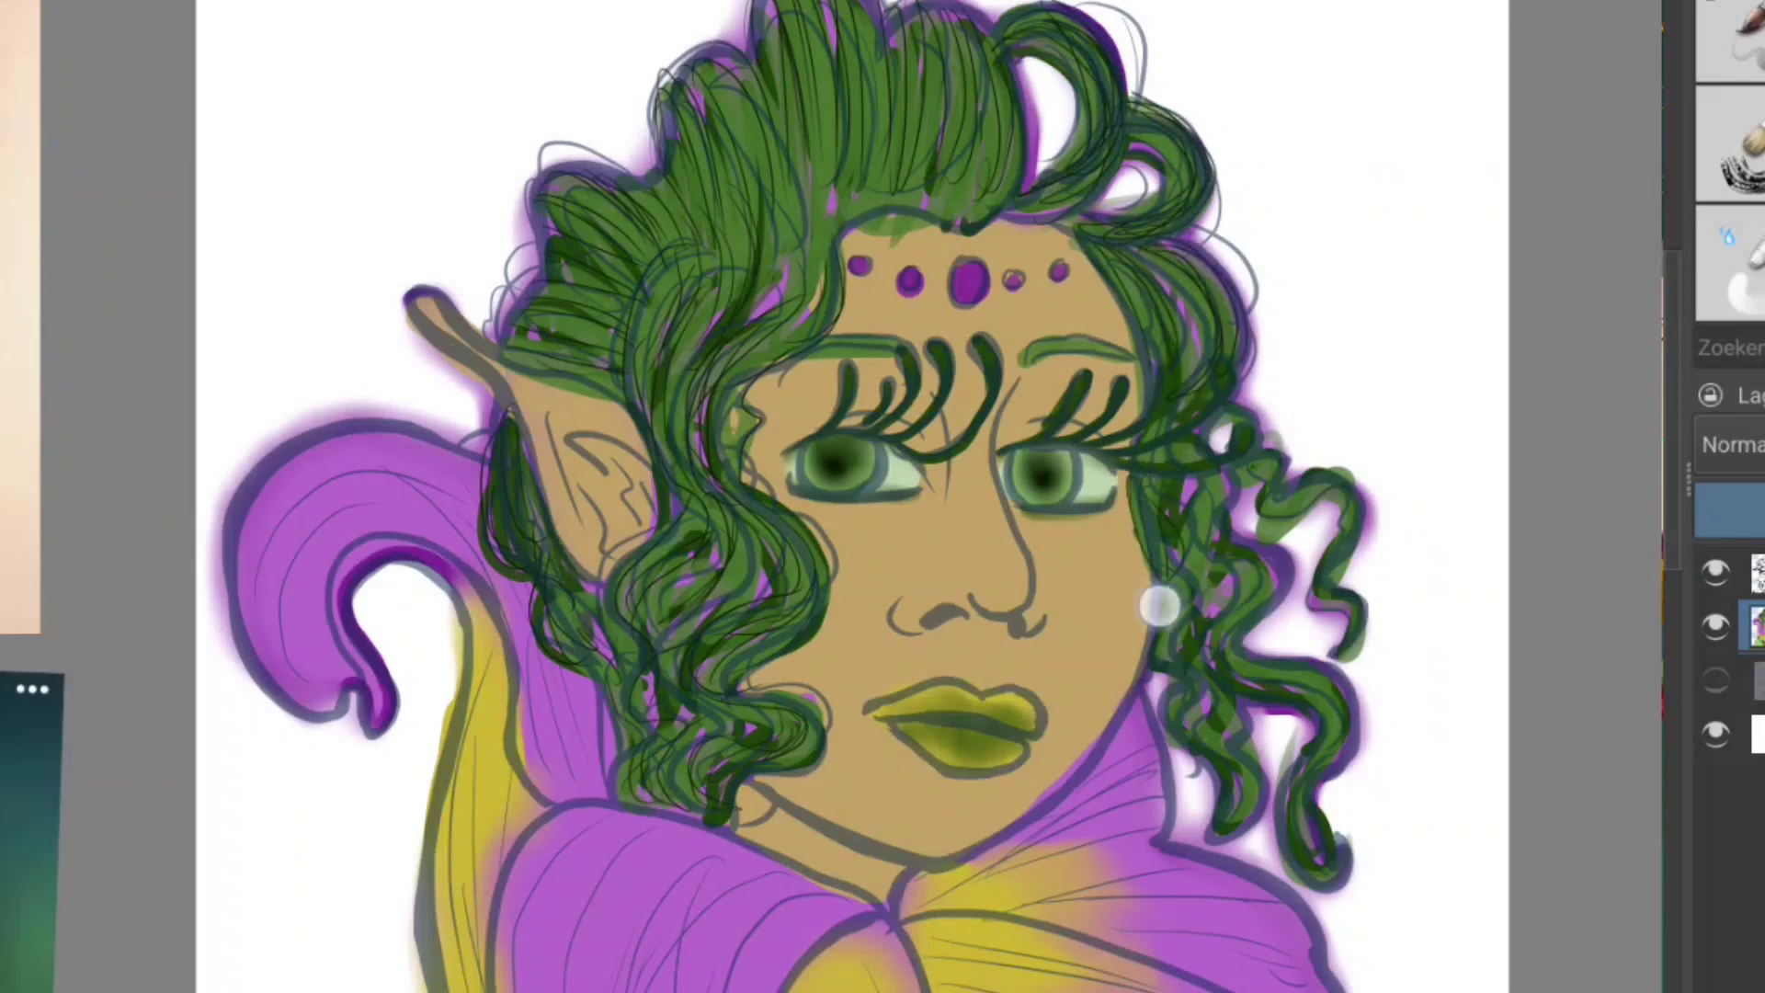
{"action": "mouse_move", "coordinate": [1335, 675]}
{"action": "left_mouse_down"}
{"action": "mouse_move", "coordinate": [1293, 788]}
{"action": "mouse_move", "coordinate": [1244, 460]}
{"action": "mouse_move", "coordinate": [1293, 431]}
{"action": "left_mouse_up"}
Step: Paint light green highlight strands through the left and right hair curls, with brush size 11 px
{"action": "mouse_move", "coordinate": [742, 90]}
{"action": "left_mouse_down"}
{"action": "mouse_move", "coordinate": [760, 224]}
{"action": "mouse_move", "coordinate": [753, 81]}
{"action": "mouse_move", "coordinate": [808, 248]}
{"action": "mouse_move", "coordinate": [745, 331]}
{"action": "left_mouse_up"}
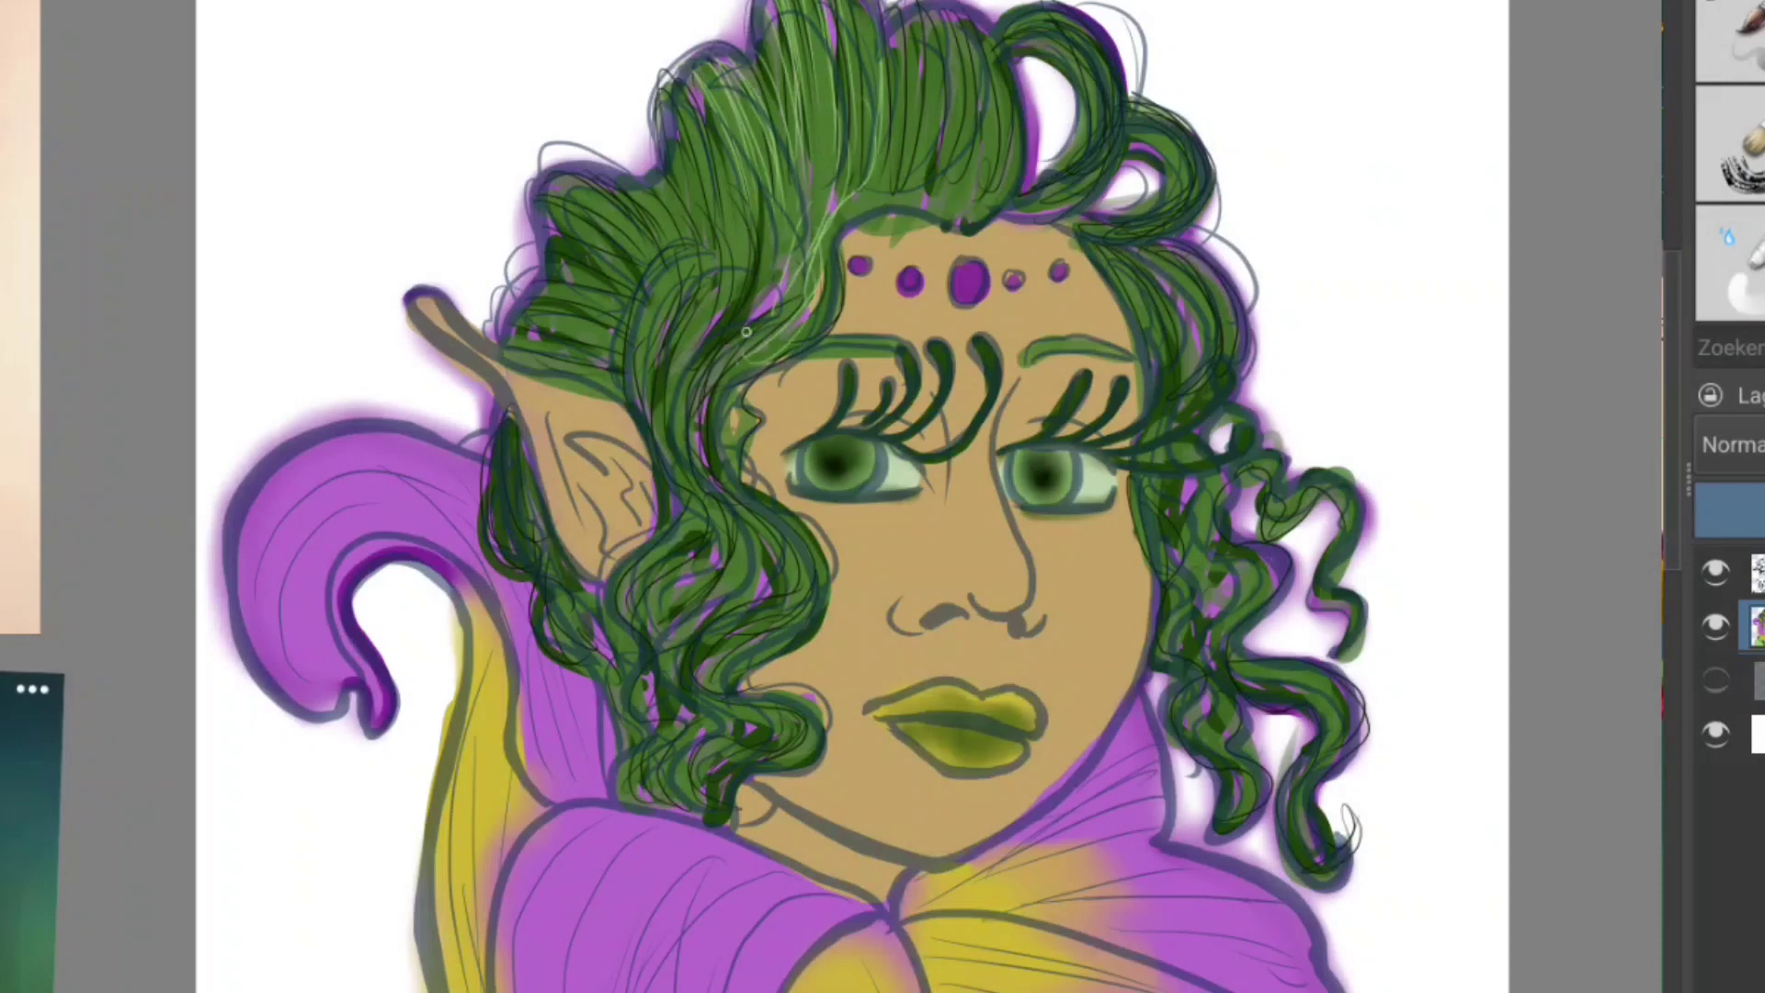
{"action": "left_click_drag", "start_coordinate": [649, 419], "coordinate": [711, 331]}
{"action": "mouse_move", "coordinate": [659, 247]}
{"action": "left_mouse_down"}
{"action": "mouse_move", "coordinate": [646, 288]}
{"action": "mouse_move", "coordinate": [572, 360]}
{"action": "left_mouse_up"}
{"action": "left_click_drag", "start_coordinate": [519, 457], "coordinate": [593, 630]}
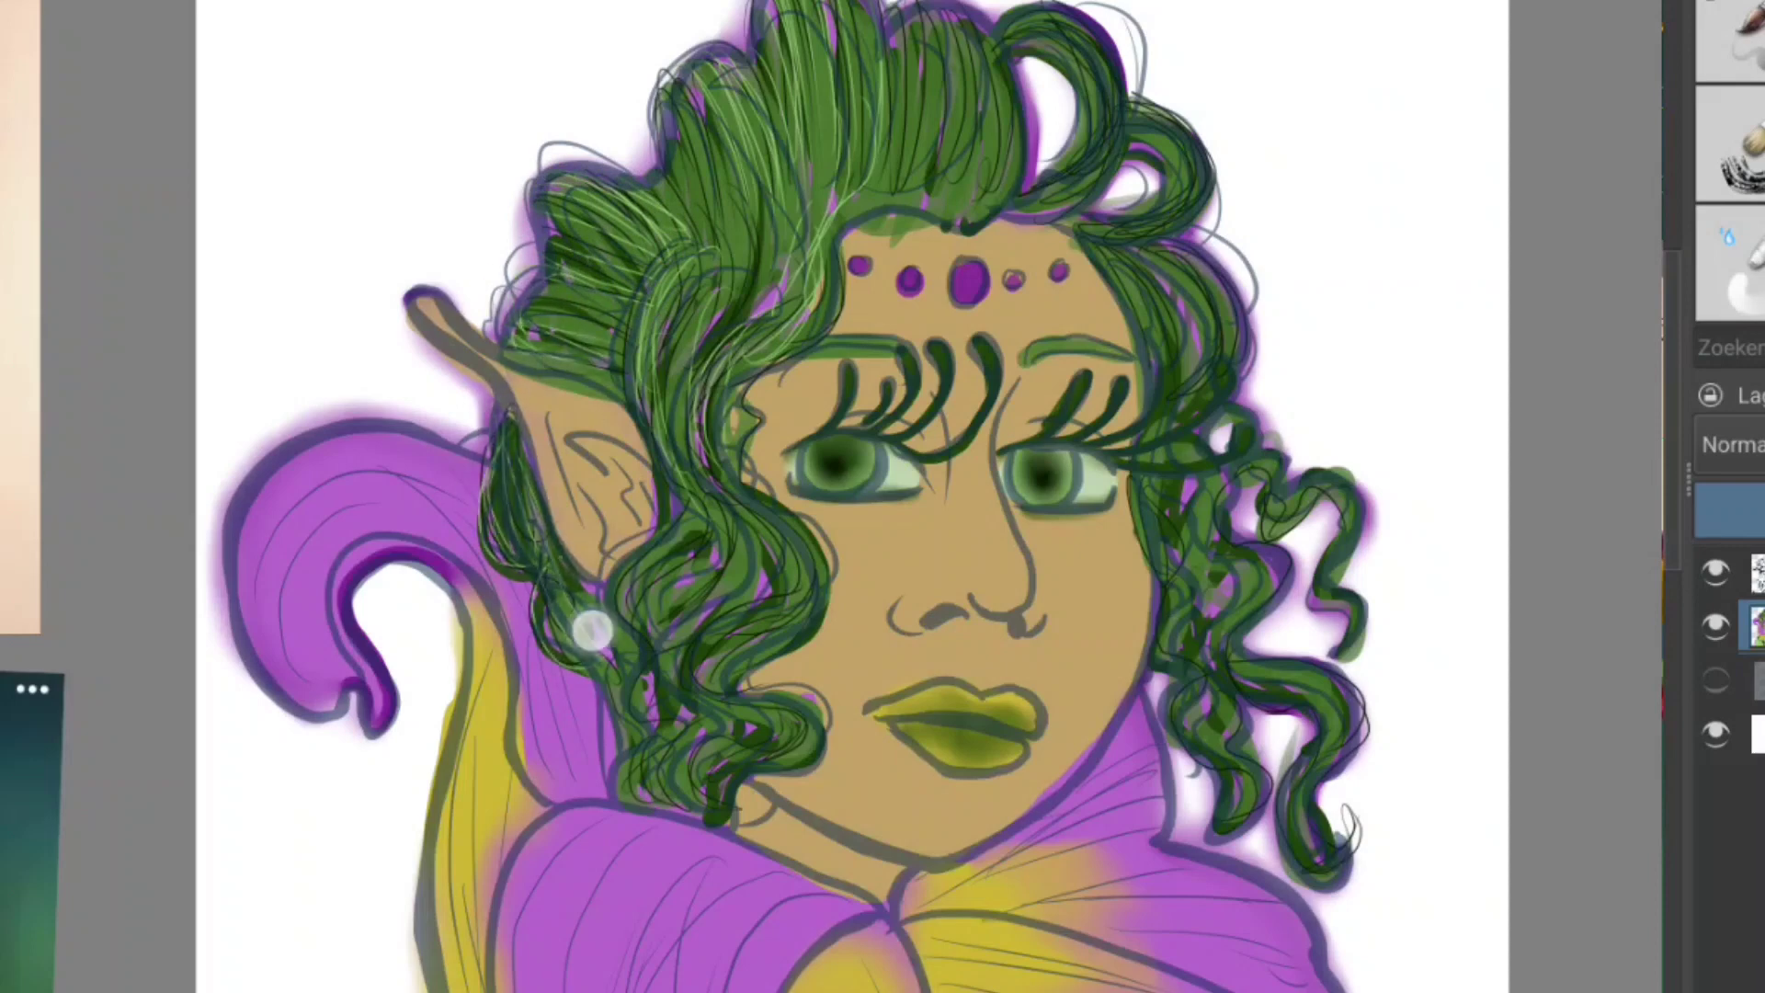
{"action": "mouse_move", "coordinate": [666, 550]}
{"action": "left_mouse_down"}
{"action": "mouse_move", "coordinate": [659, 445]}
{"action": "mouse_move", "coordinate": [735, 681]}
{"action": "mouse_move", "coordinate": [698, 808]}
{"action": "mouse_move", "coordinate": [775, 518]}
{"action": "left_mouse_up"}
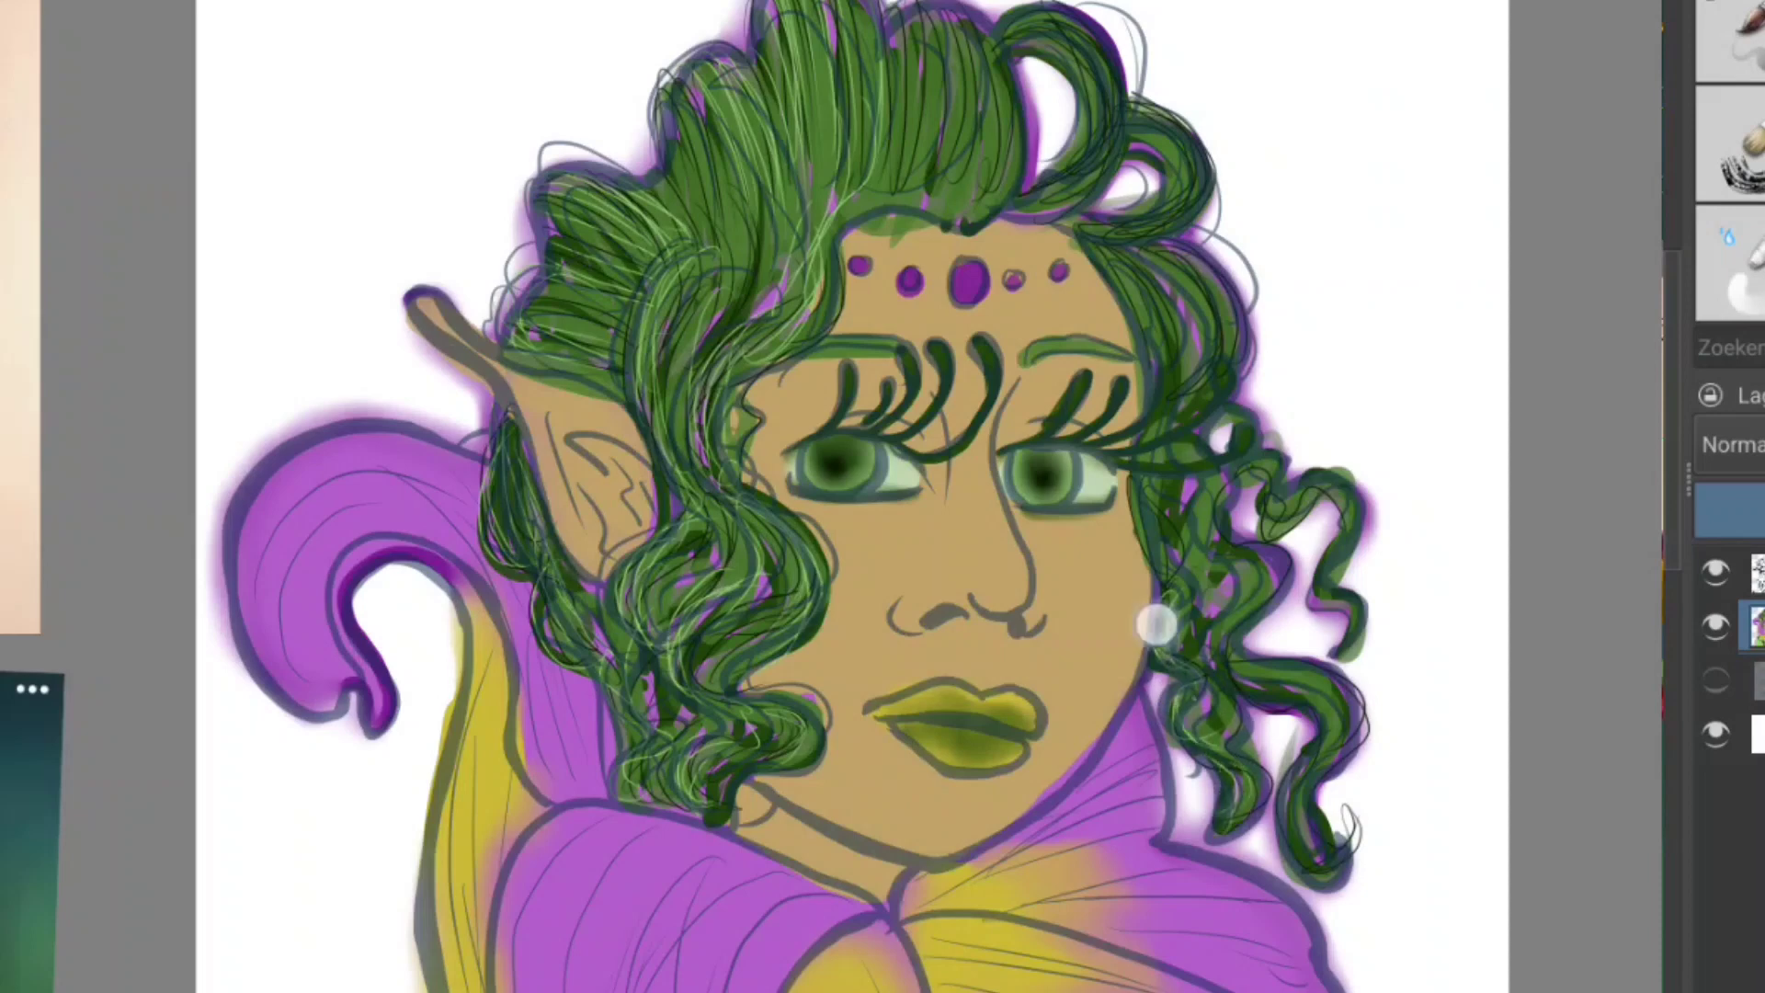
{"action": "mouse_move", "coordinate": [1120, 270]}
{"action": "left_mouse_down"}
{"action": "mouse_move", "coordinate": [1183, 336]}
{"action": "mouse_move", "coordinate": [1223, 465]}
{"action": "mouse_move", "coordinate": [1195, 647]}
{"action": "mouse_move", "coordinate": [1306, 746]}
{"action": "left_mouse_up"}
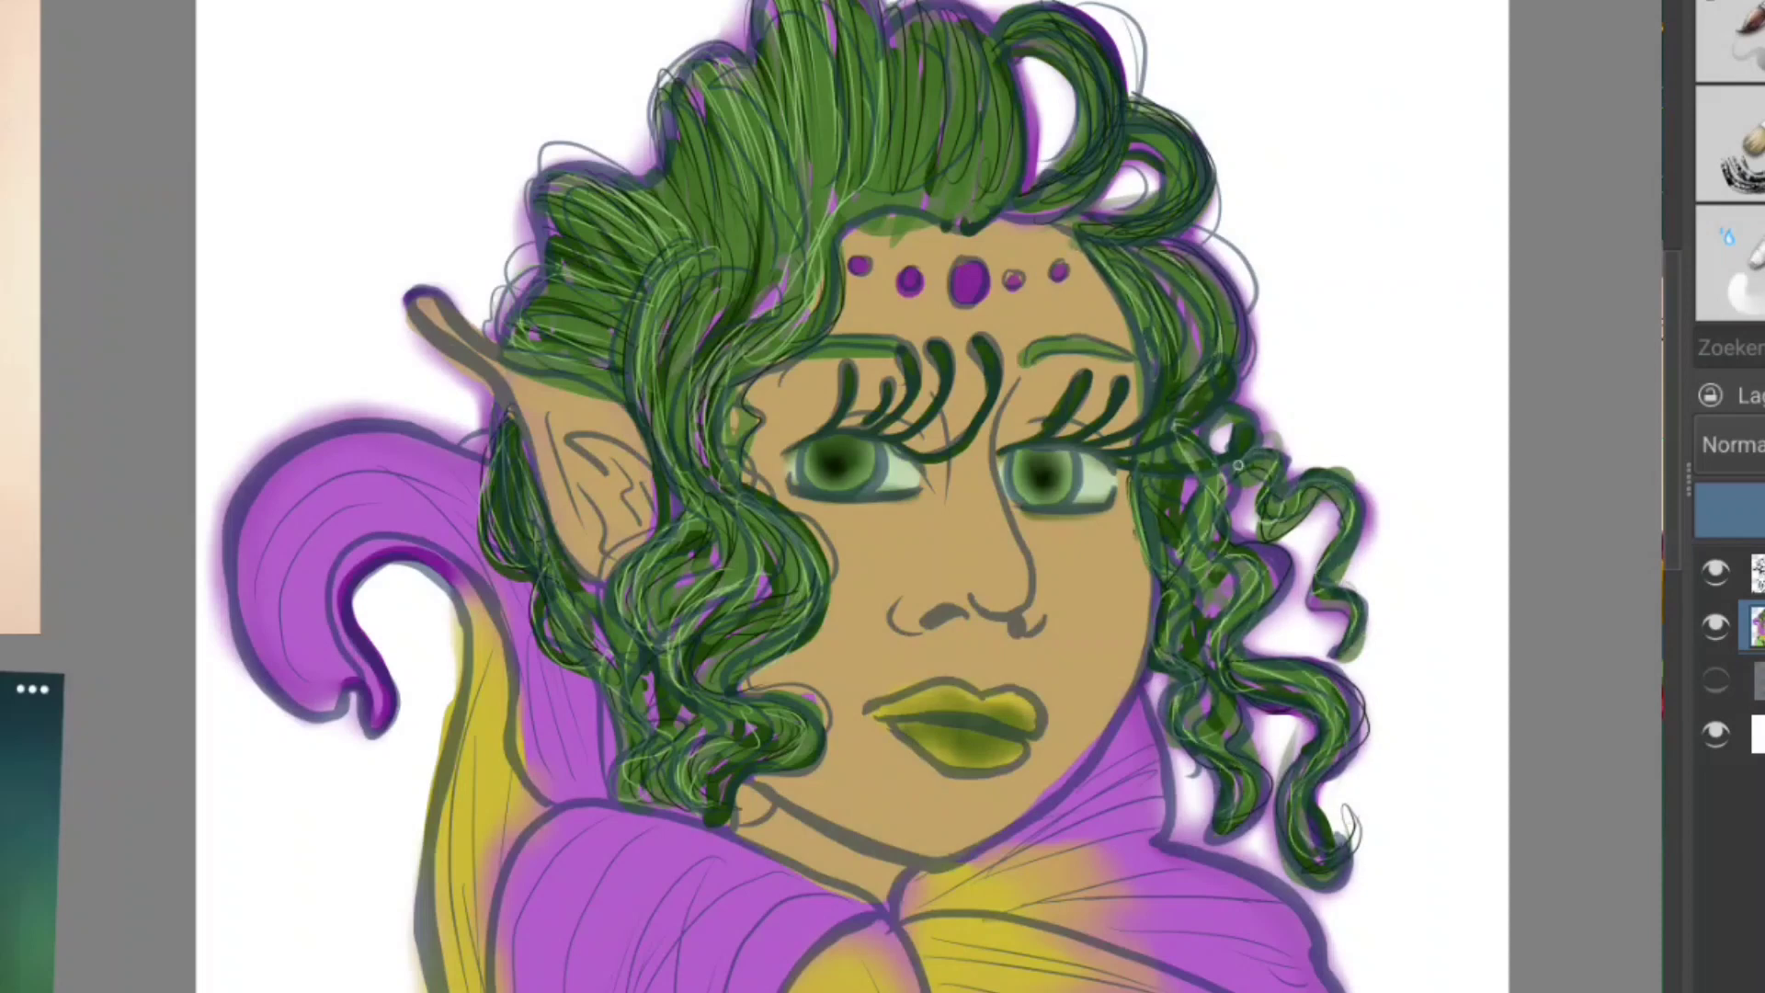
{"action": "key", "text": "]"}
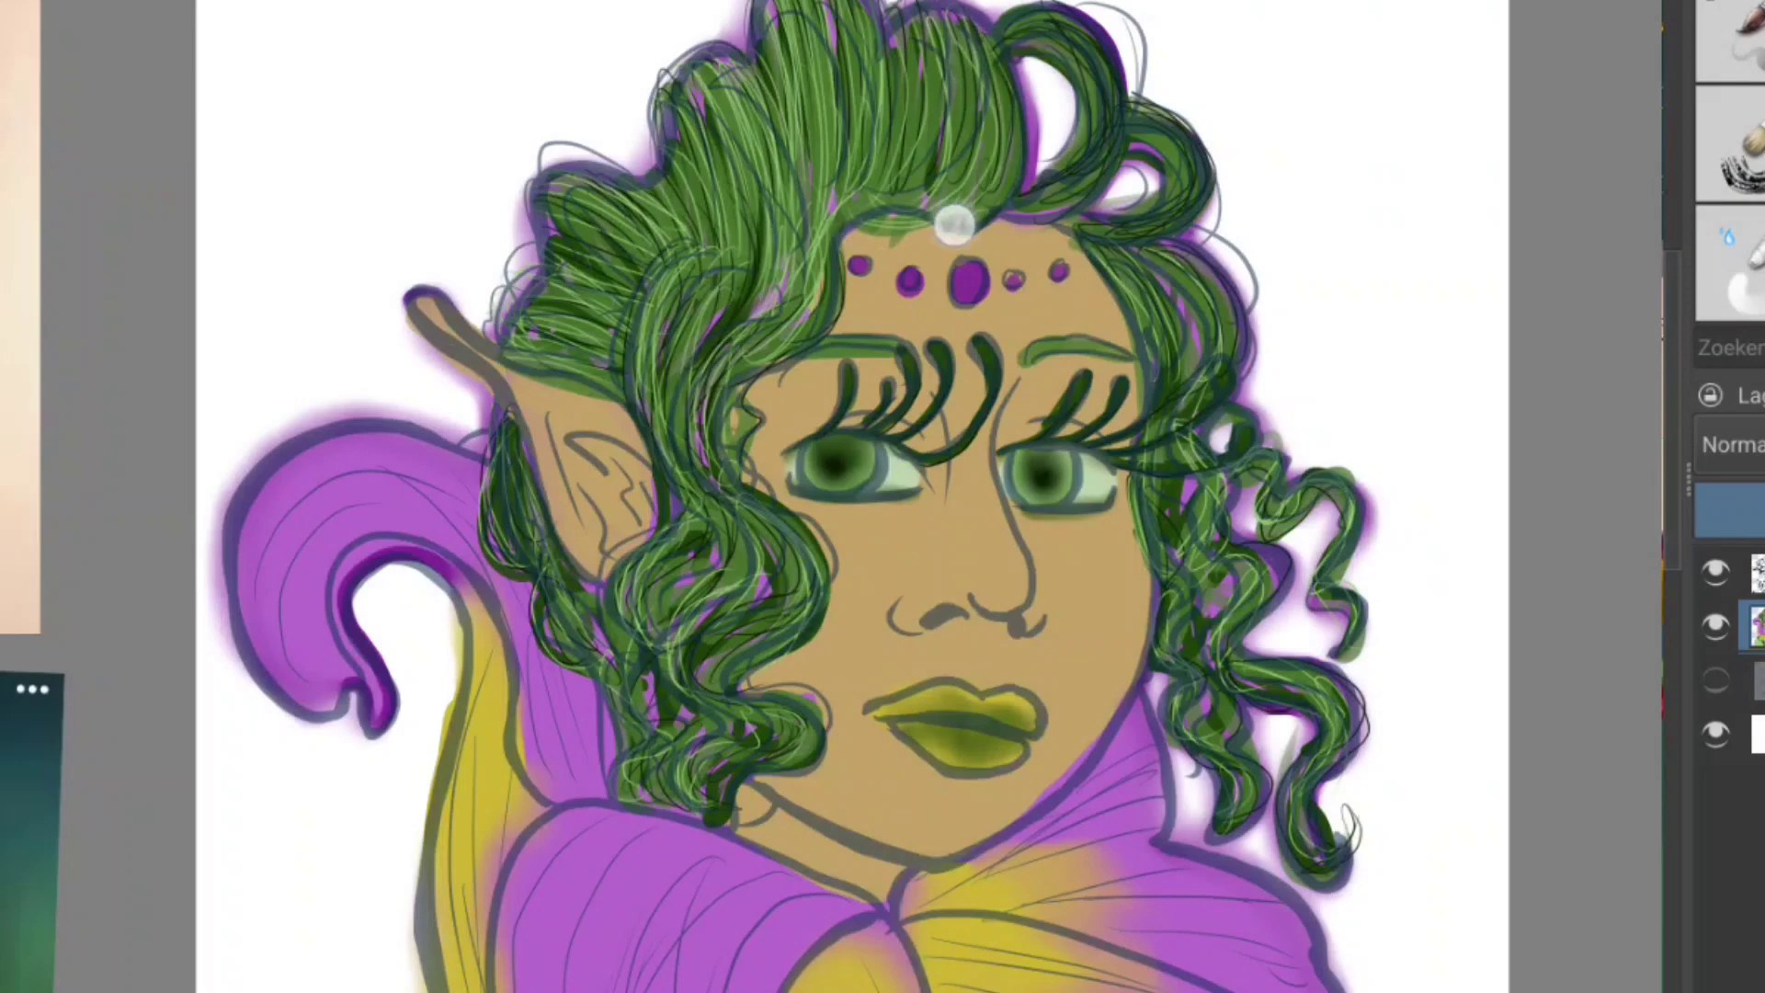
{"action": "key", "text": "minus"}
{"action": "key", "text": "minus"}
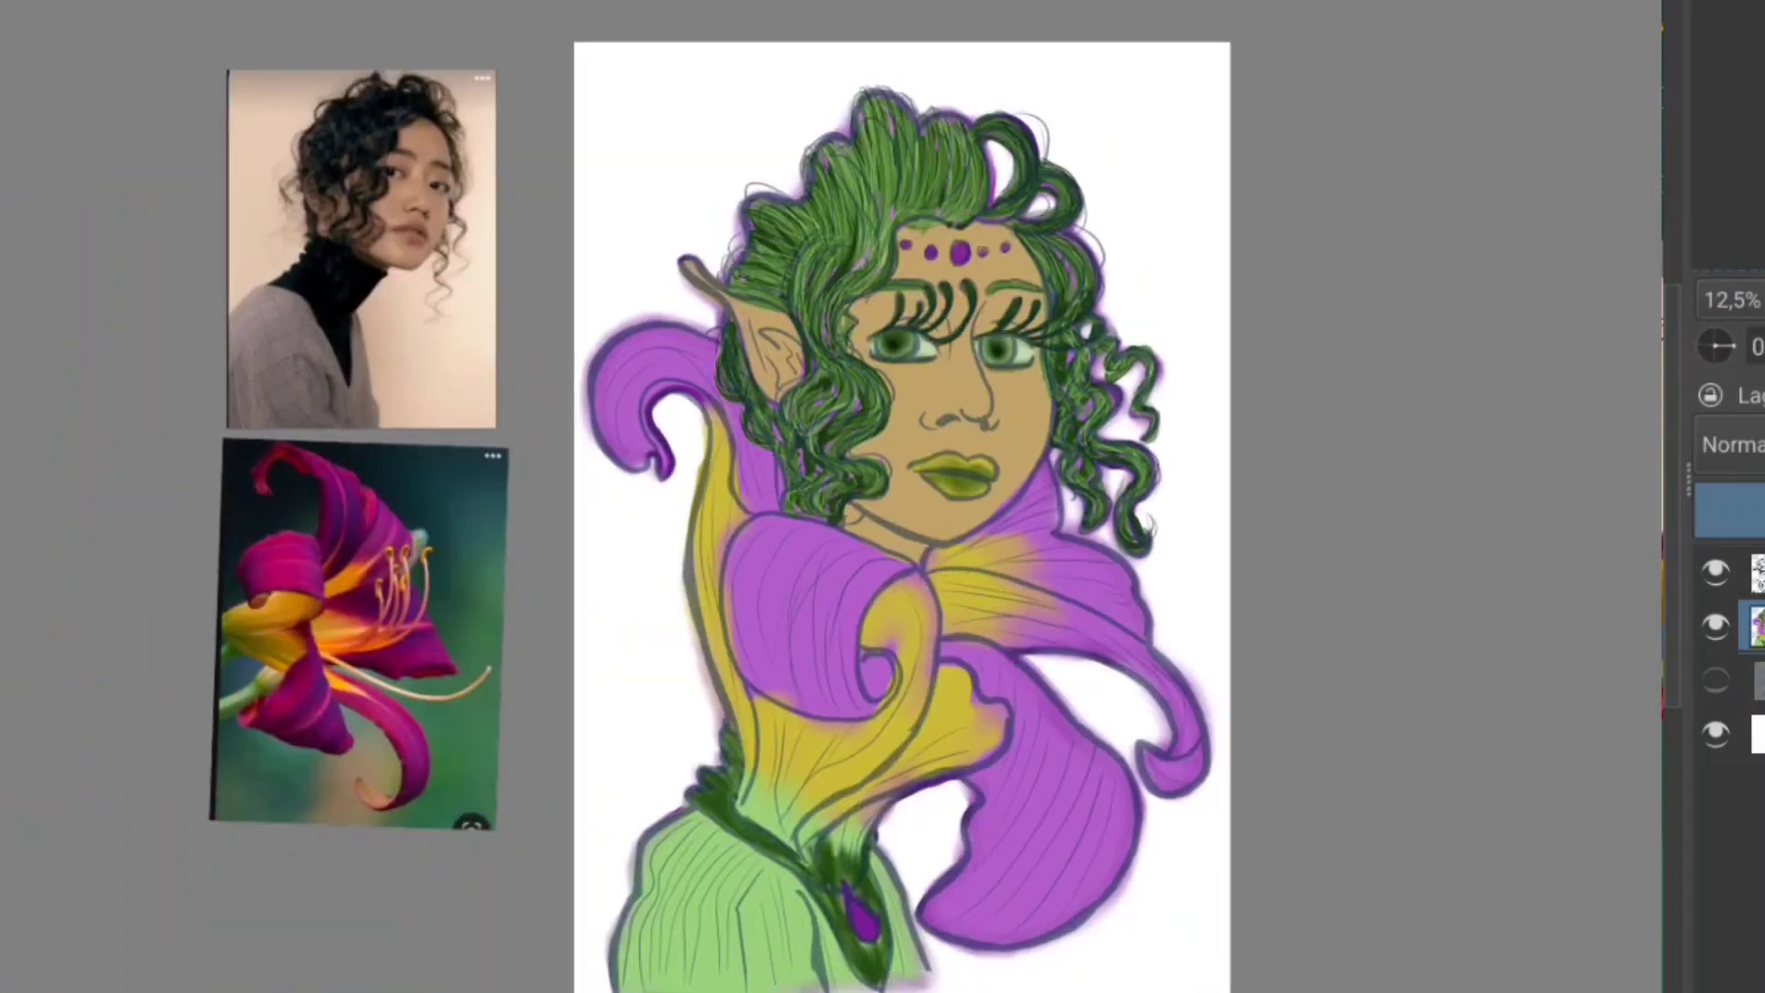
Step: Hatch red strokes across the central, upper-left, lower-right and upper-right purple petals
{"action": "key", "text": "plus"}
{"action": "left_click_drag", "start_coordinate": [772, 552], "coordinate": [831, 425]}
{"action": "left_click_drag", "start_coordinate": [832, 643], "coordinate": [809, 410]}
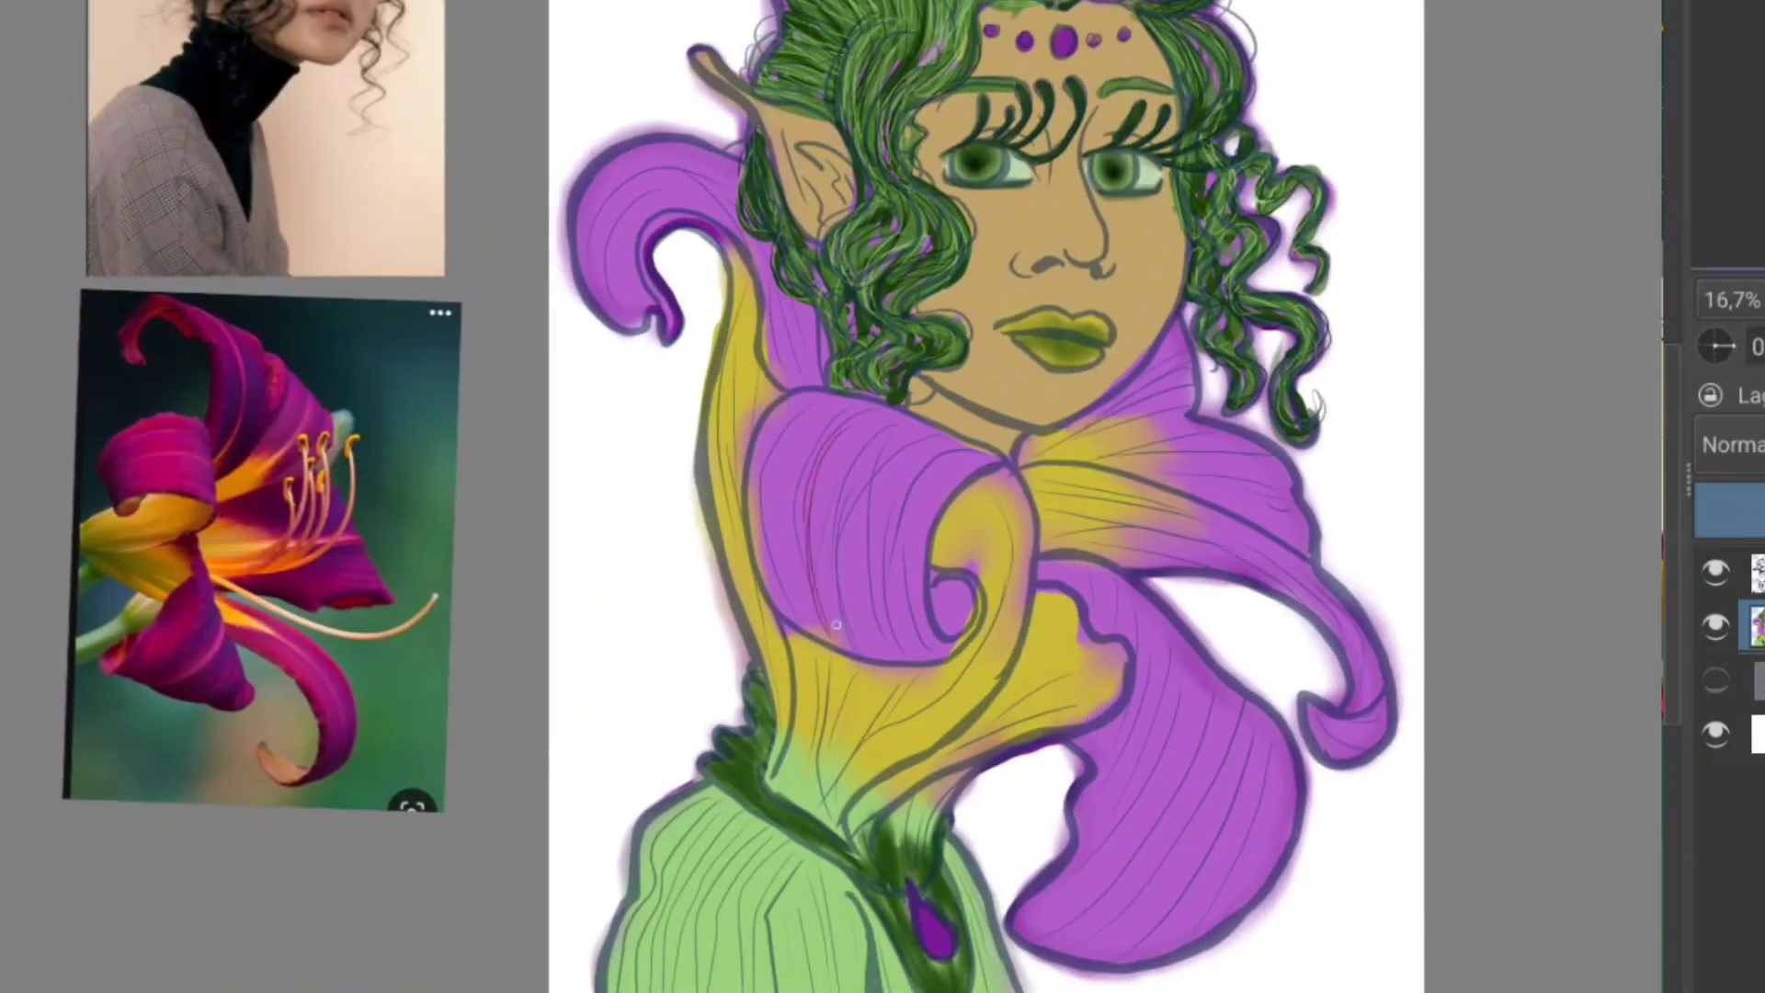
{"action": "left_click_drag", "start_coordinate": [809, 579], "coordinate": [795, 400]}
{"action": "mouse_move", "coordinate": [772, 507]}
{"action": "left_mouse_down"}
{"action": "mouse_move", "coordinate": [867, 394]}
{"action": "mouse_move", "coordinate": [863, 583]}
{"action": "mouse_move", "coordinate": [954, 465]}
{"action": "mouse_move", "coordinate": [938, 446]}
{"action": "mouse_move", "coordinate": [926, 504]}
{"action": "mouse_move", "coordinate": [946, 631]}
{"action": "left_mouse_up"}
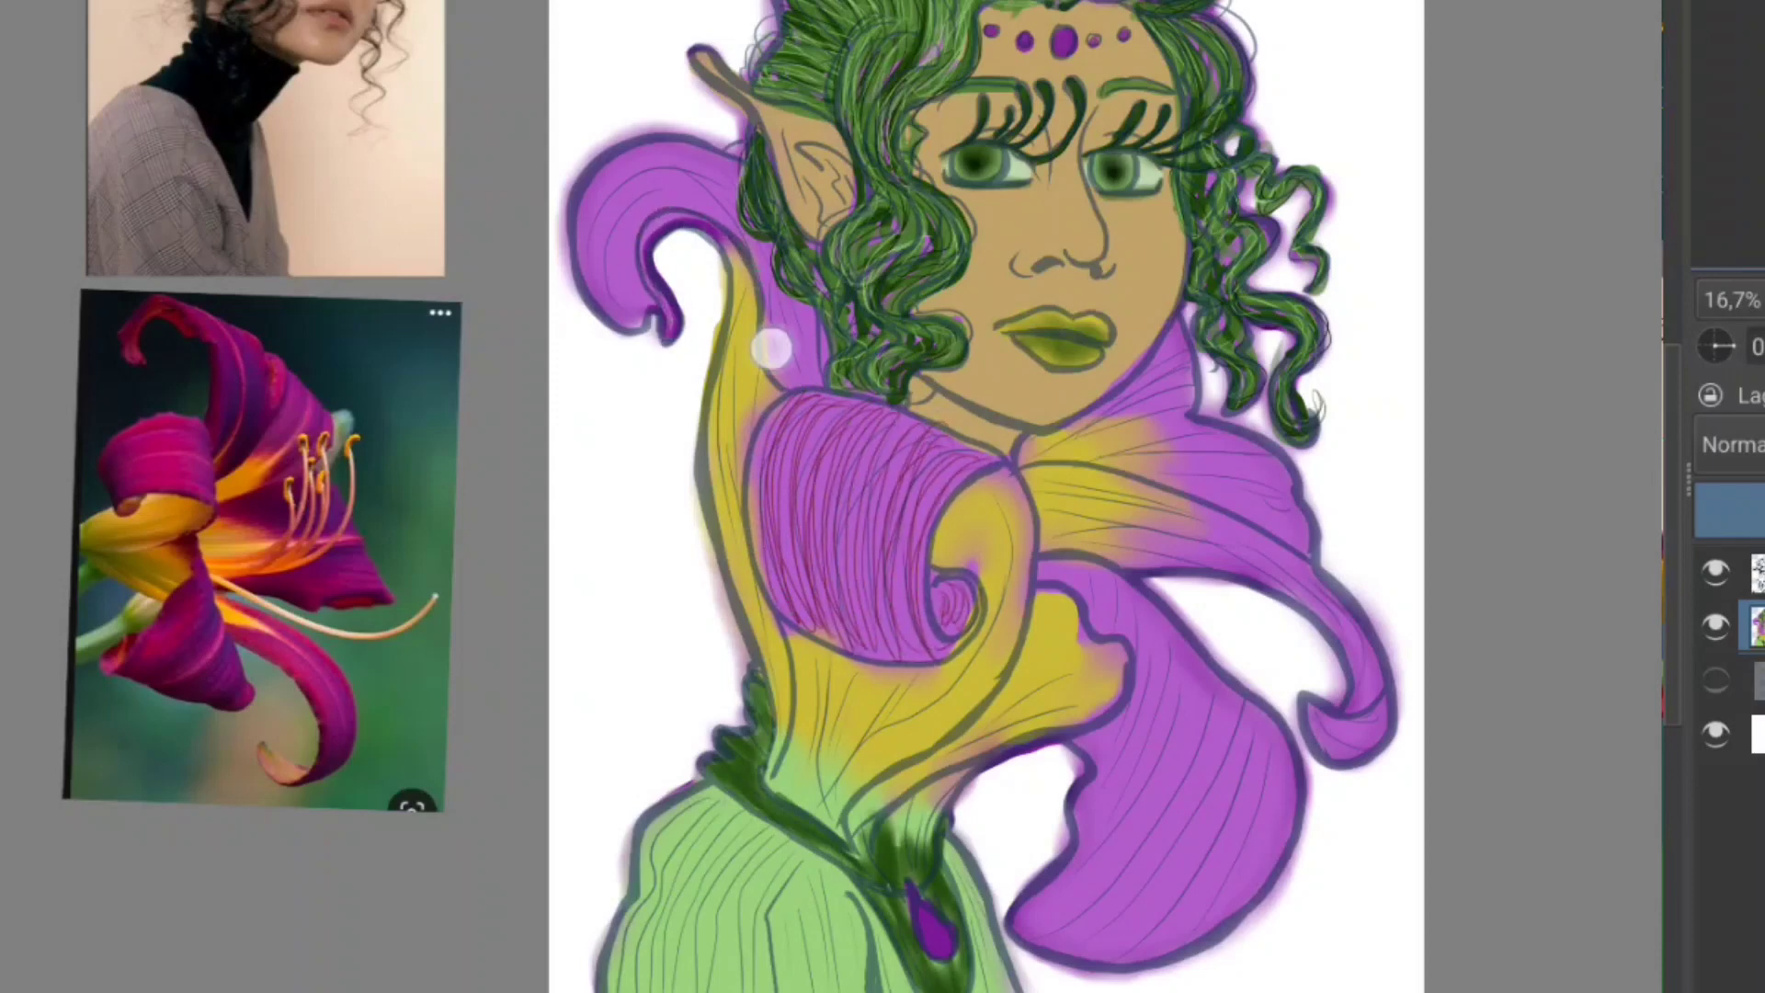
{"action": "mouse_move", "coordinate": [644, 314]}
{"action": "left_mouse_down"}
{"action": "mouse_move", "coordinate": [672, 193]}
{"action": "mouse_move", "coordinate": [602, 295]}
{"action": "mouse_move", "coordinate": [611, 274]}
{"action": "left_mouse_up"}
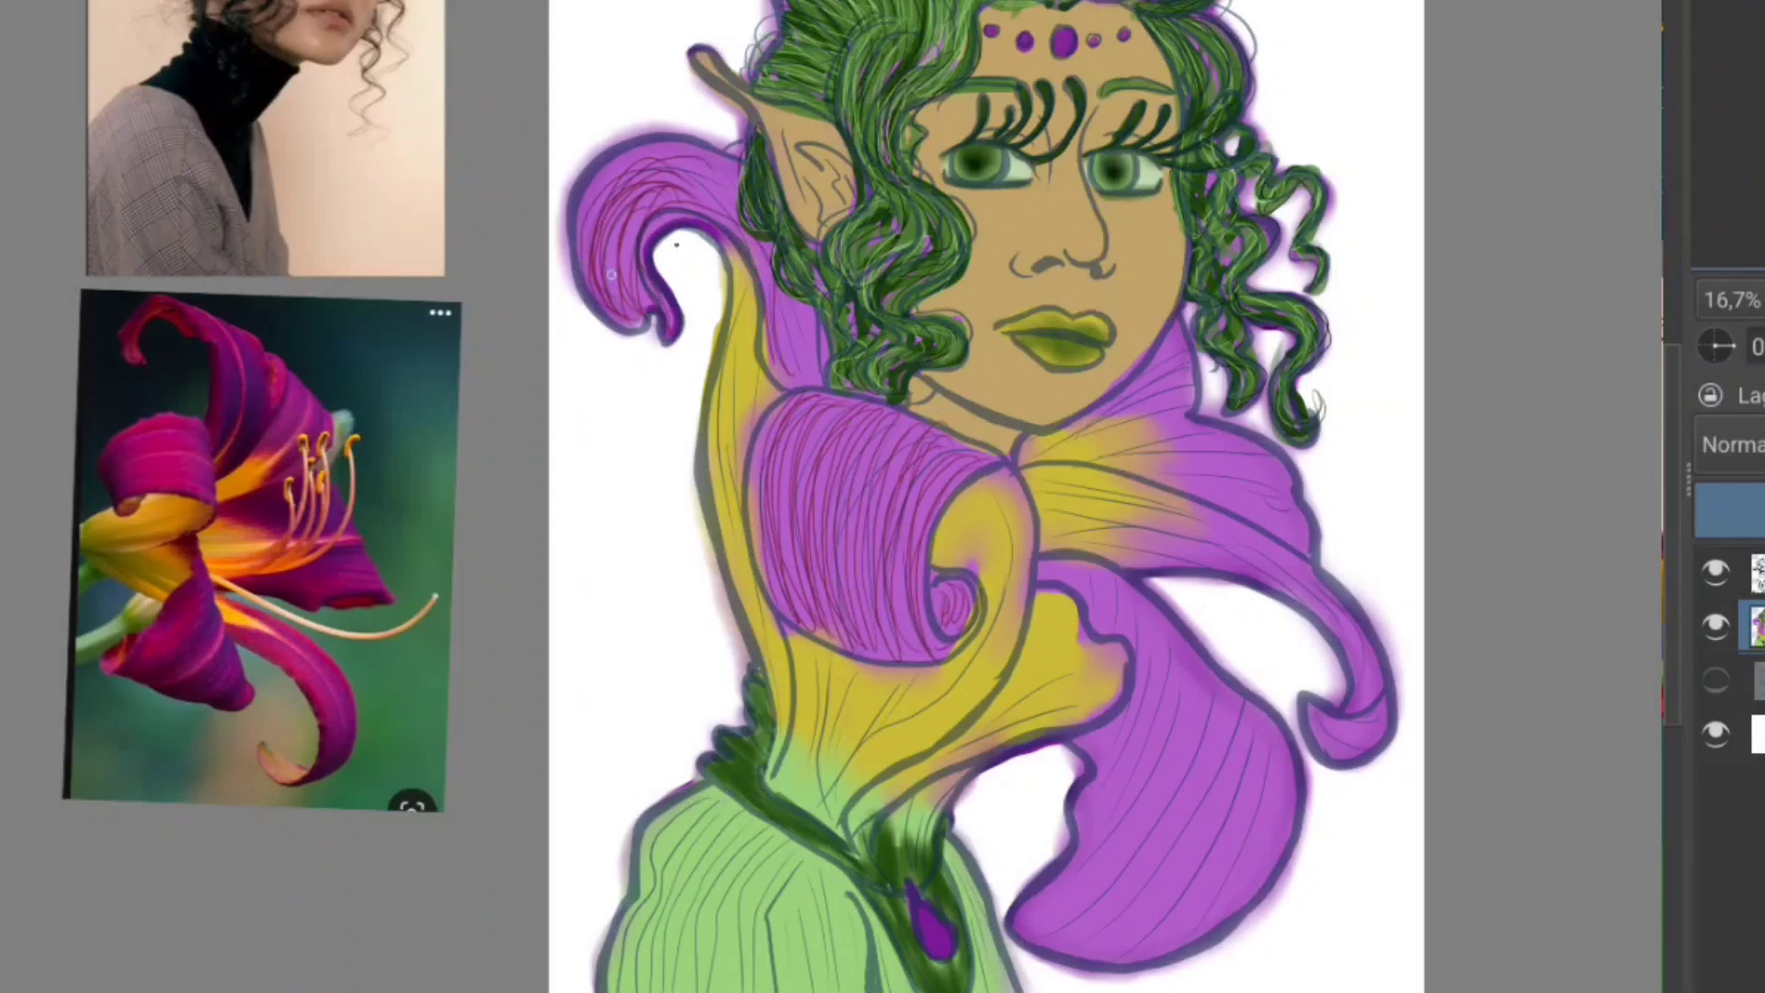
{"action": "mouse_move", "coordinate": [1214, 691]}
{"action": "left_mouse_down"}
{"action": "mouse_move", "coordinate": [1084, 954]}
{"action": "mouse_move", "coordinate": [1245, 748]}
{"action": "mouse_move", "coordinate": [1127, 961]}
{"action": "mouse_move", "coordinate": [1284, 741]}
{"action": "mouse_move", "coordinate": [1212, 919]}
{"action": "left_mouse_up"}
{"action": "left_click_drag", "start_coordinate": [1211, 919], "coordinate": [1273, 759]}
{"action": "mouse_move", "coordinate": [1121, 816]}
{"action": "left_mouse_down"}
{"action": "mouse_move", "coordinate": [1167, 650]}
{"action": "mouse_move", "coordinate": [1046, 579]}
{"action": "mouse_move", "coordinate": [1182, 516]}
{"action": "mouse_move", "coordinate": [1285, 563]}
{"action": "mouse_move", "coordinate": [1324, 736]}
{"action": "mouse_move", "coordinate": [1393, 701]}
{"action": "left_mouse_up"}
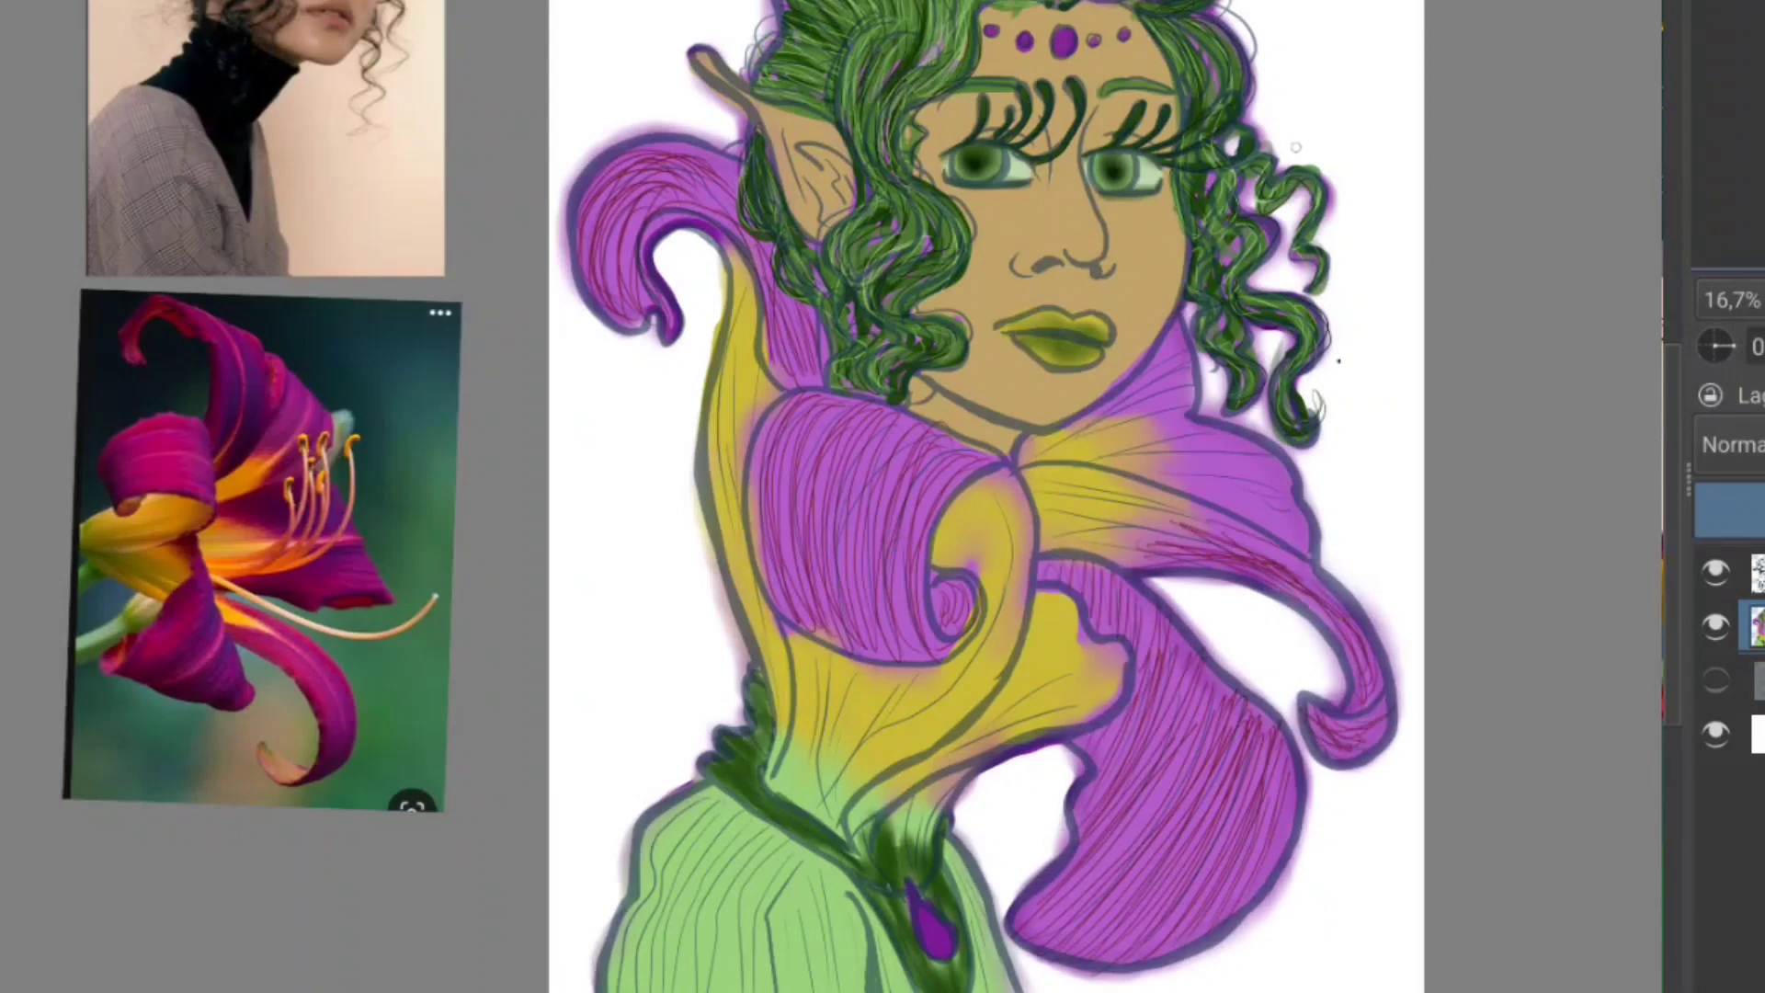
{"action": "mouse_move", "coordinate": [1287, 534]}
{"action": "left_mouse_down"}
{"action": "mouse_move", "coordinate": [1198, 472]}
{"action": "mouse_move", "coordinate": [1228, 440]}
{"action": "mouse_move", "coordinate": [1154, 354]}
{"action": "mouse_move", "coordinate": [1212, 432]}
{"action": "left_mouse_up"}
Step: With a 14 px brush, hatch the upper-left petal and the right petal toward the yellow area
{"action": "key", "text": "bracketright"}
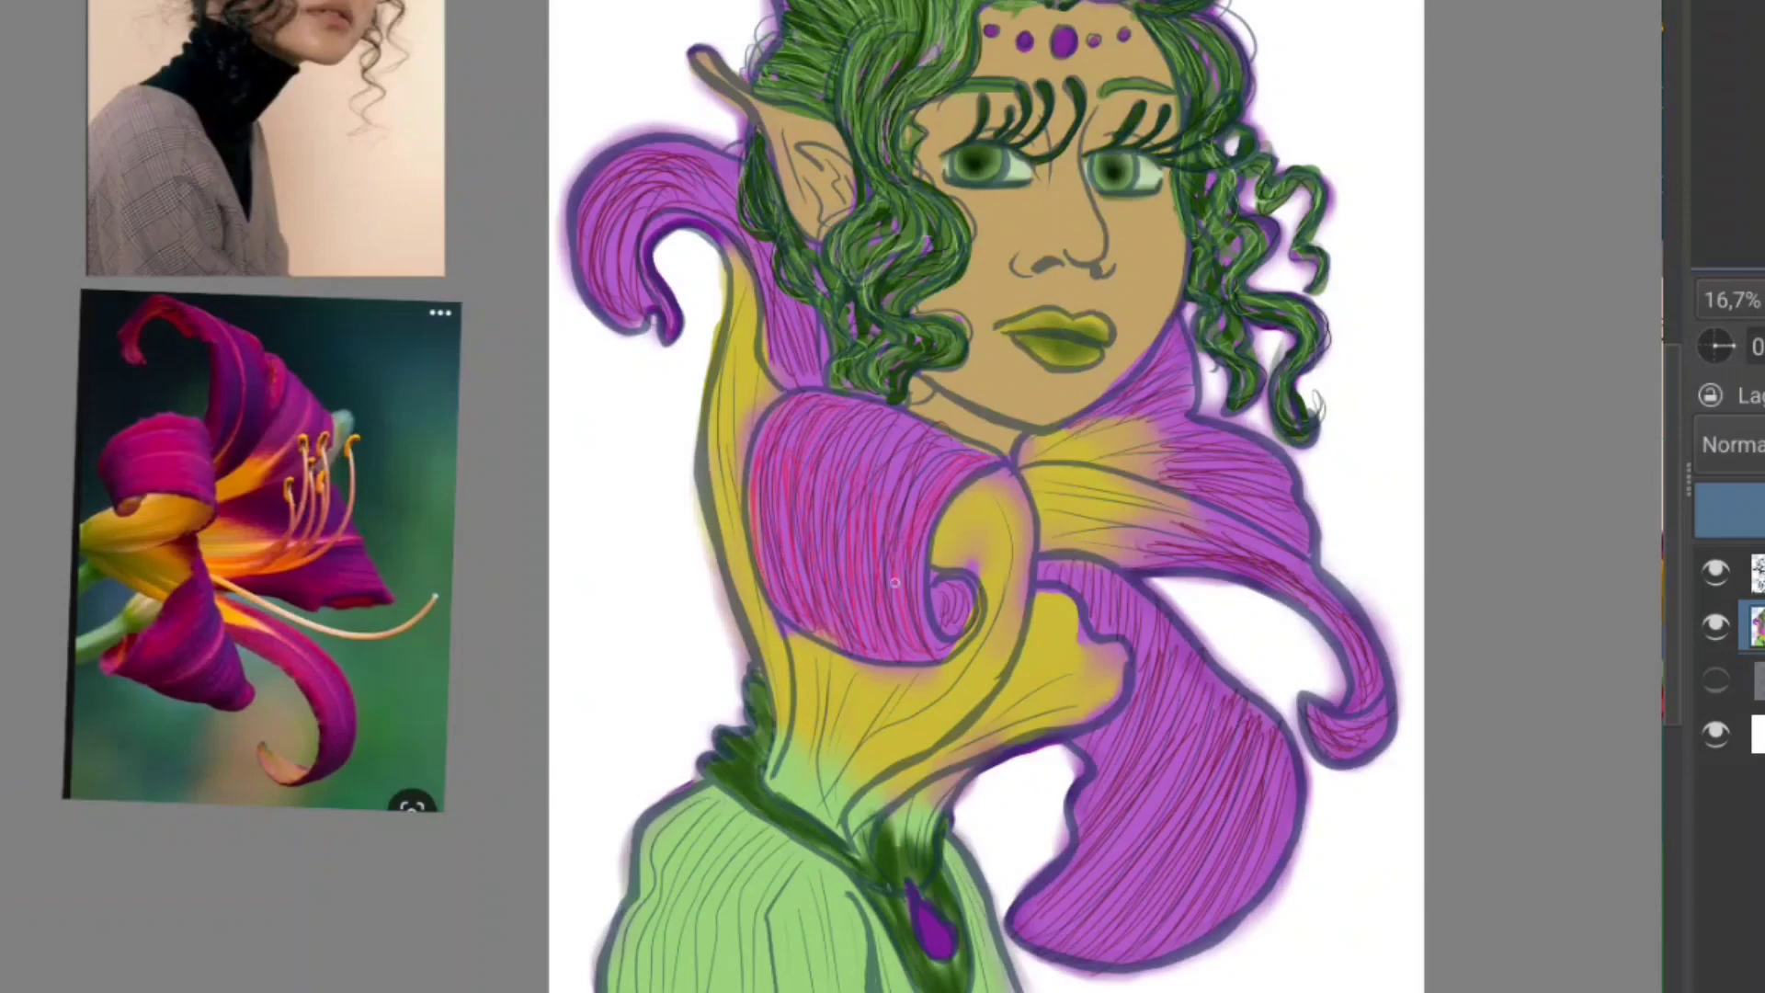
{"action": "left_click", "coordinate": [893, 410]}
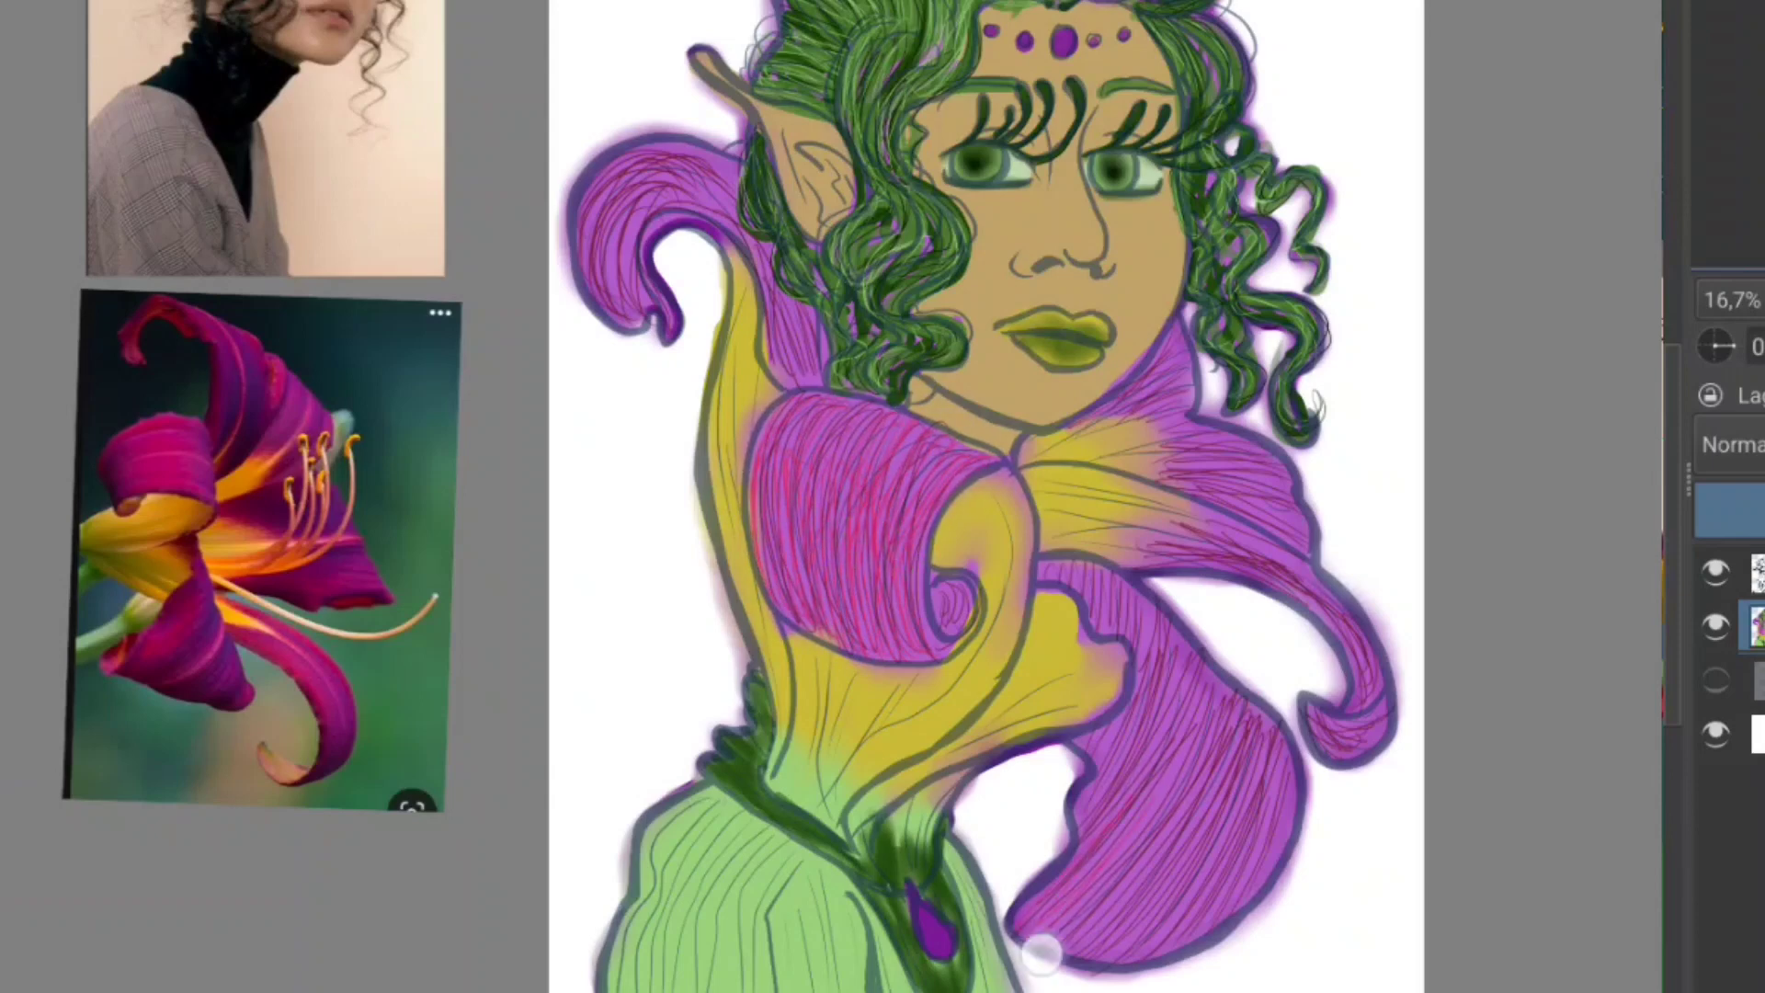
{"action": "left_click", "coordinate": [1211, 671]}
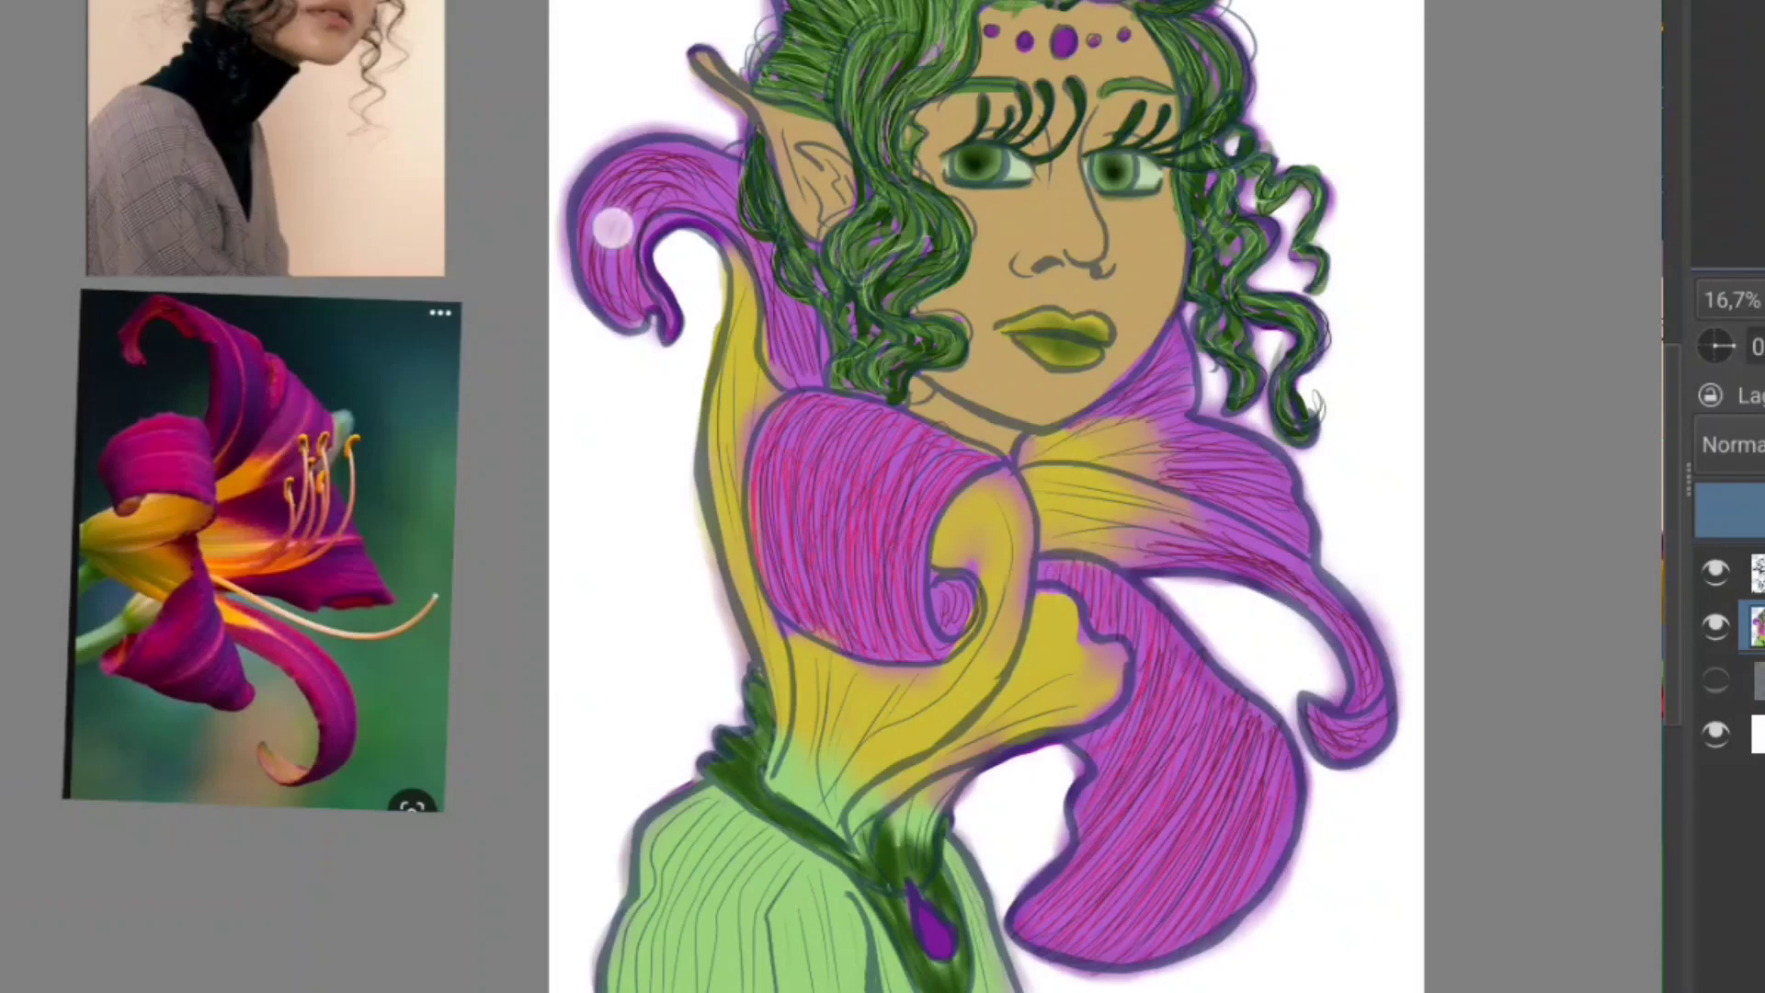
{"action": "mouse_move", "coordinate": [614, 225]}
{"action": "left_mouse_down"}
{"action": "mouse_move", "coordinate": [579, 205]}
{"action": "mouse_move", "coordinate": [725, 196]}
{"action": "left_mouse_up"}
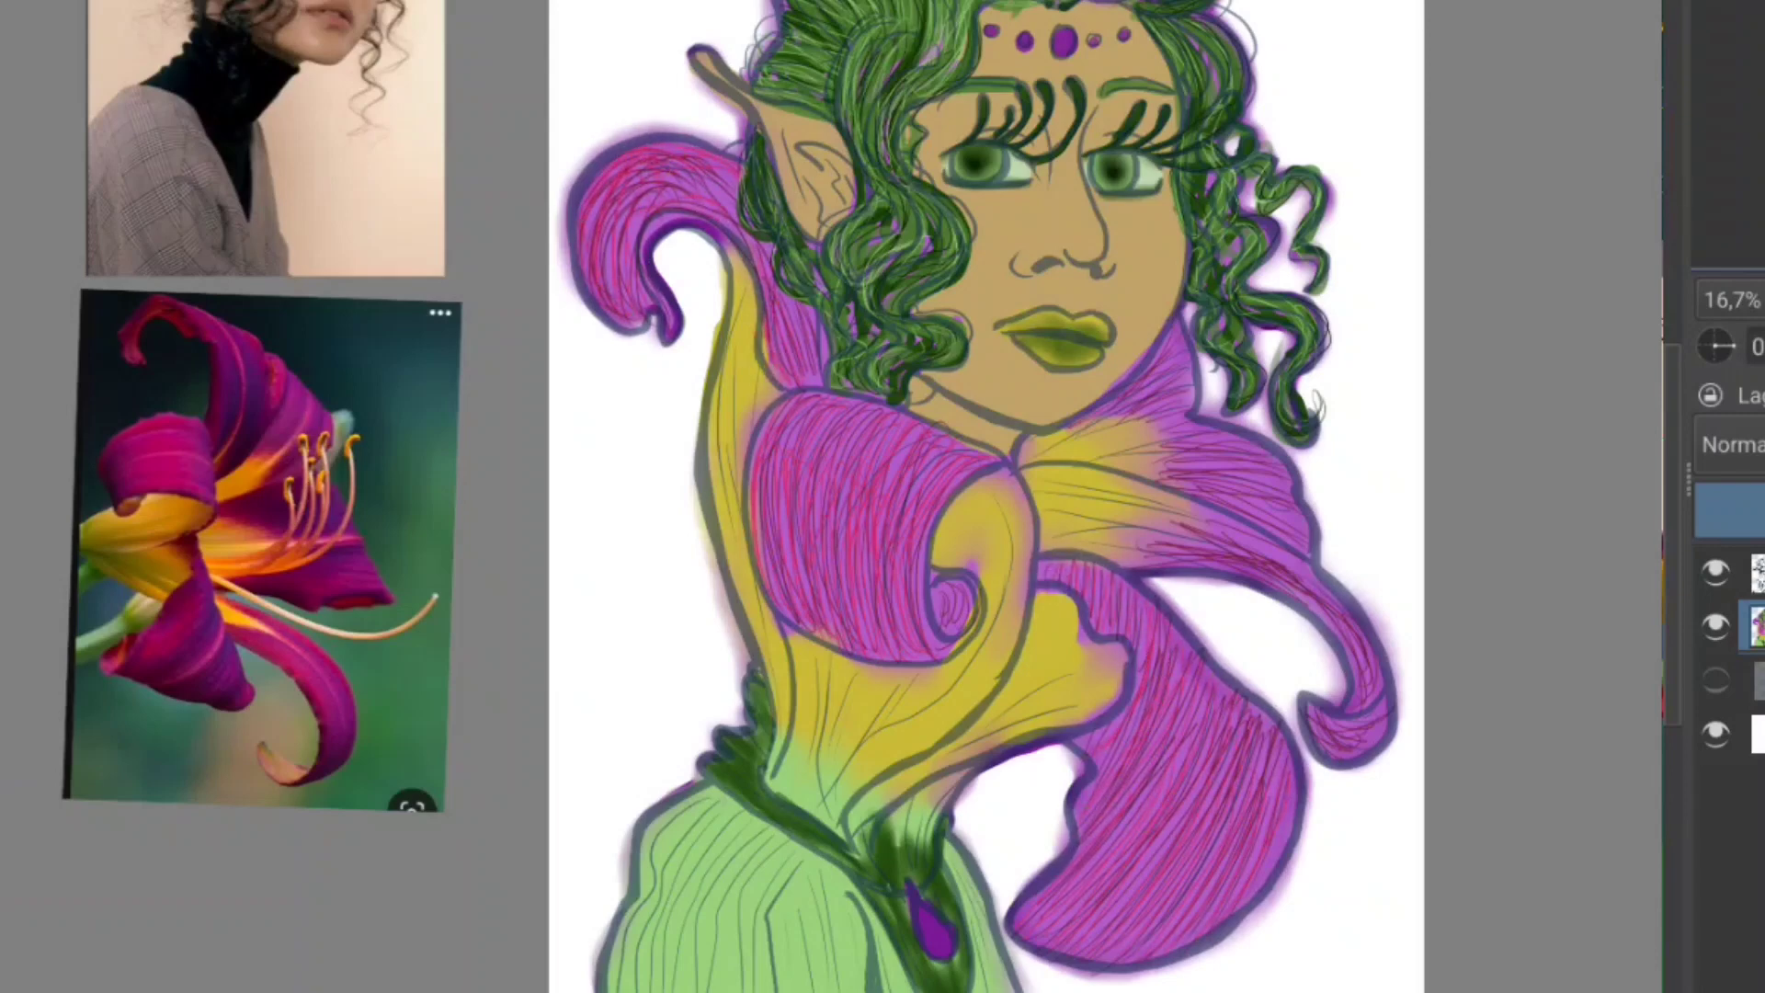
{"action": "left_click_drag", "start_coordinate": [1358, 699], "coordinate": [1278, 552]}
{"action": "left_click_drag", "start_coordinate": [1131, 515], "coordinate": [1306, 625]}
{"action": "left_click_drag", "start_coordinate": [1278, 515], "coordinate": [1194, 480]}
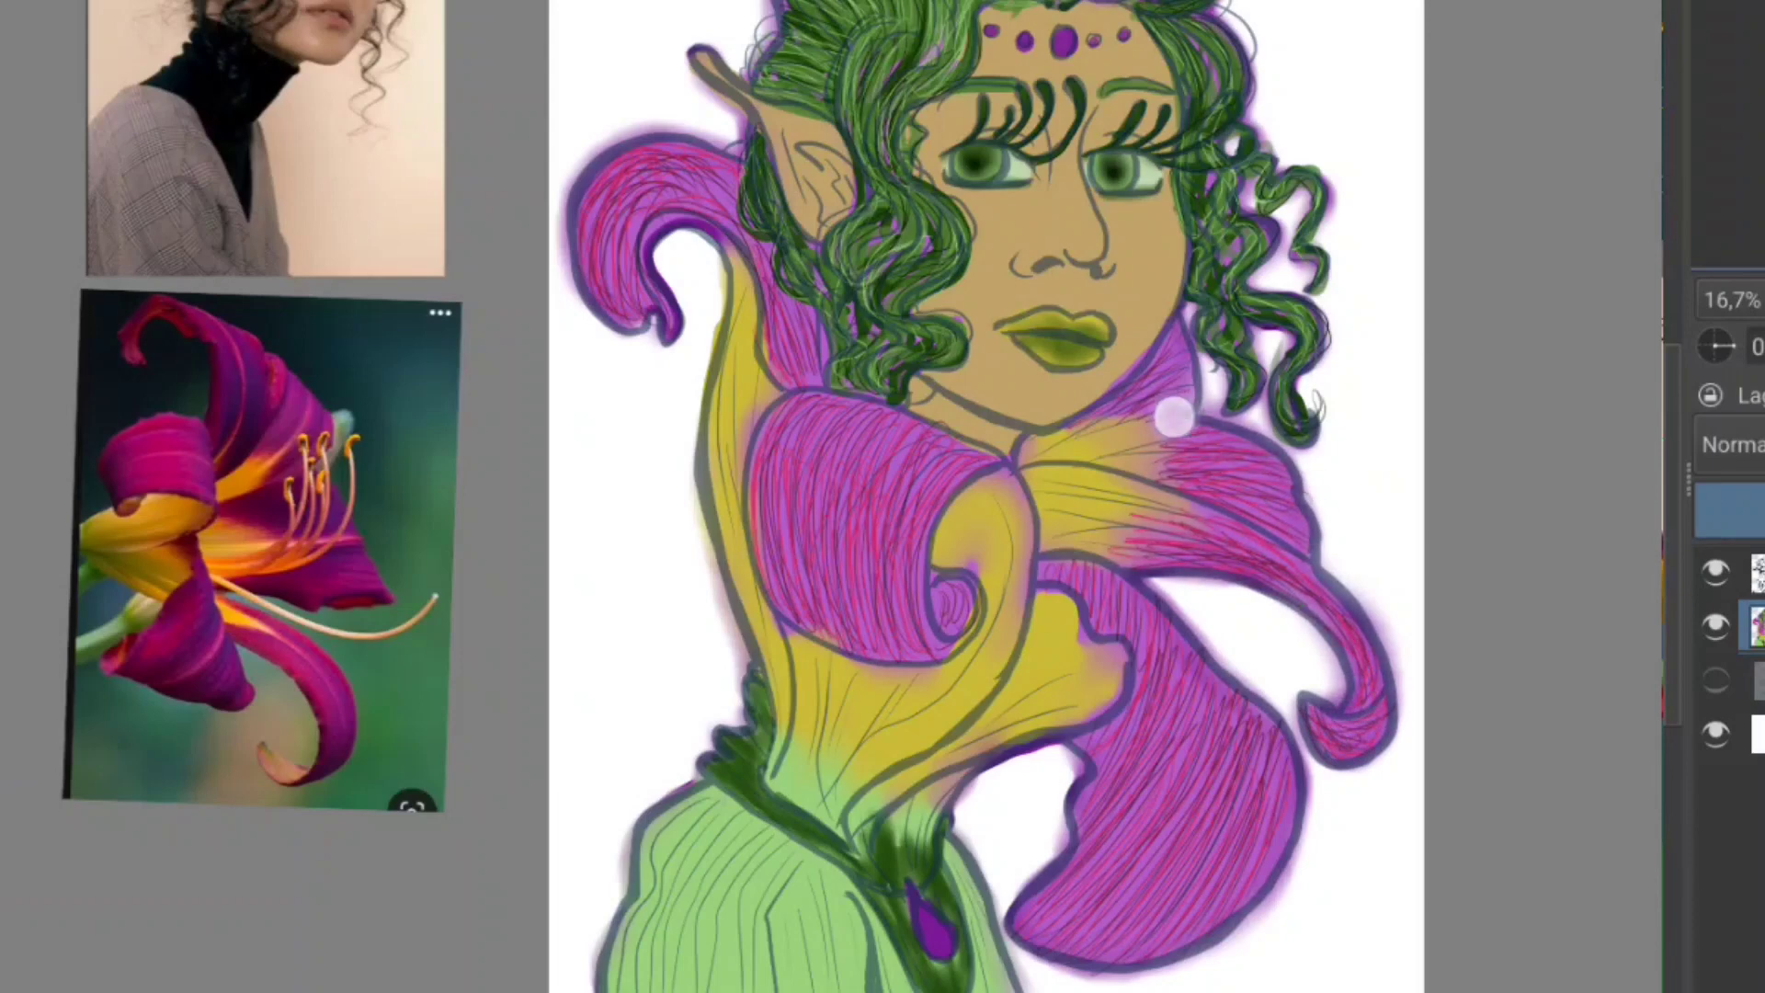
Step: With a 24 px brush, add red hatching over the lower-right and upper-right petals
{"action": "key", "text": "bracketleft"}
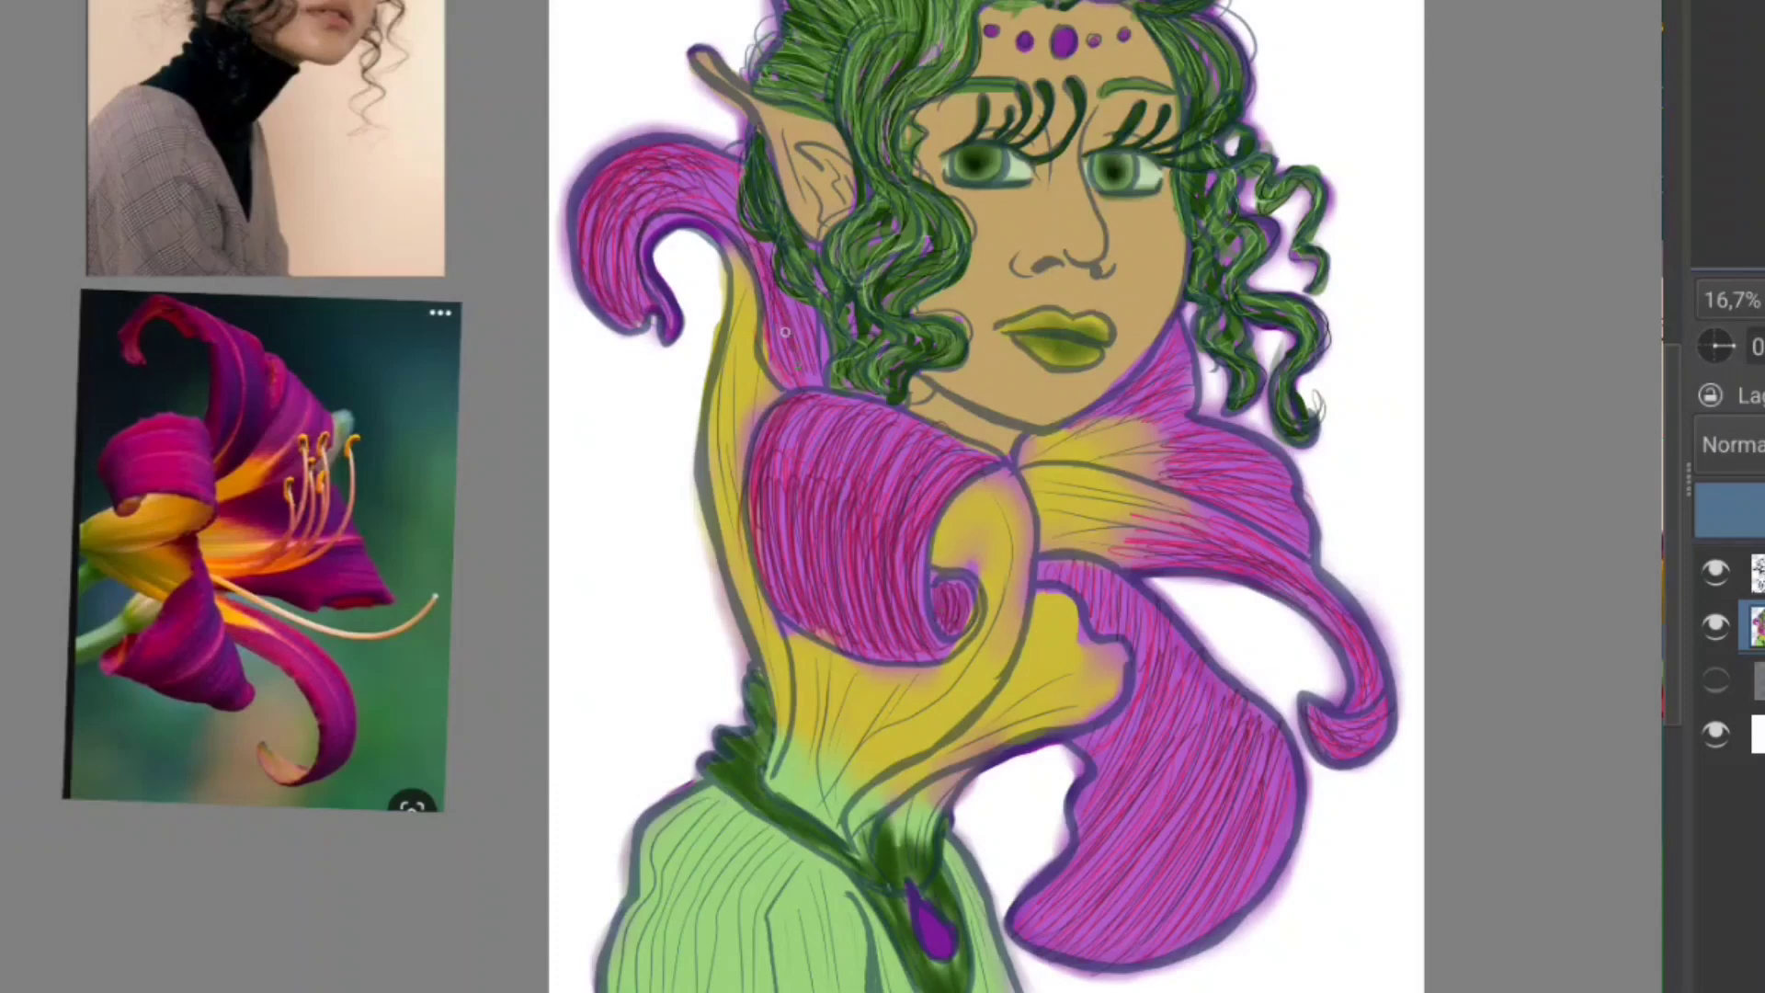
{"action": "left_click_drag", "start_coordinate": [1103, 914], "coordinate": [1186, 800]}
{"action": "mouse_move", "coordinate": [1088, 950]}
{"action": "left_mouse_down"}
{"action": "mouse_move", "coordinate": [1214, 827]}
{"action": "mouse_move", "coordinate": [1168, 782]}
{"action": "left_mouse_up"}
{"action": "left_click_drag", "start_coordinate": [1085, 836], "coordinate": [1214, 686]}
{"action": "left_click_drag", "start_coordinate": [1168, 800], "coordinate": [1222, 655]}
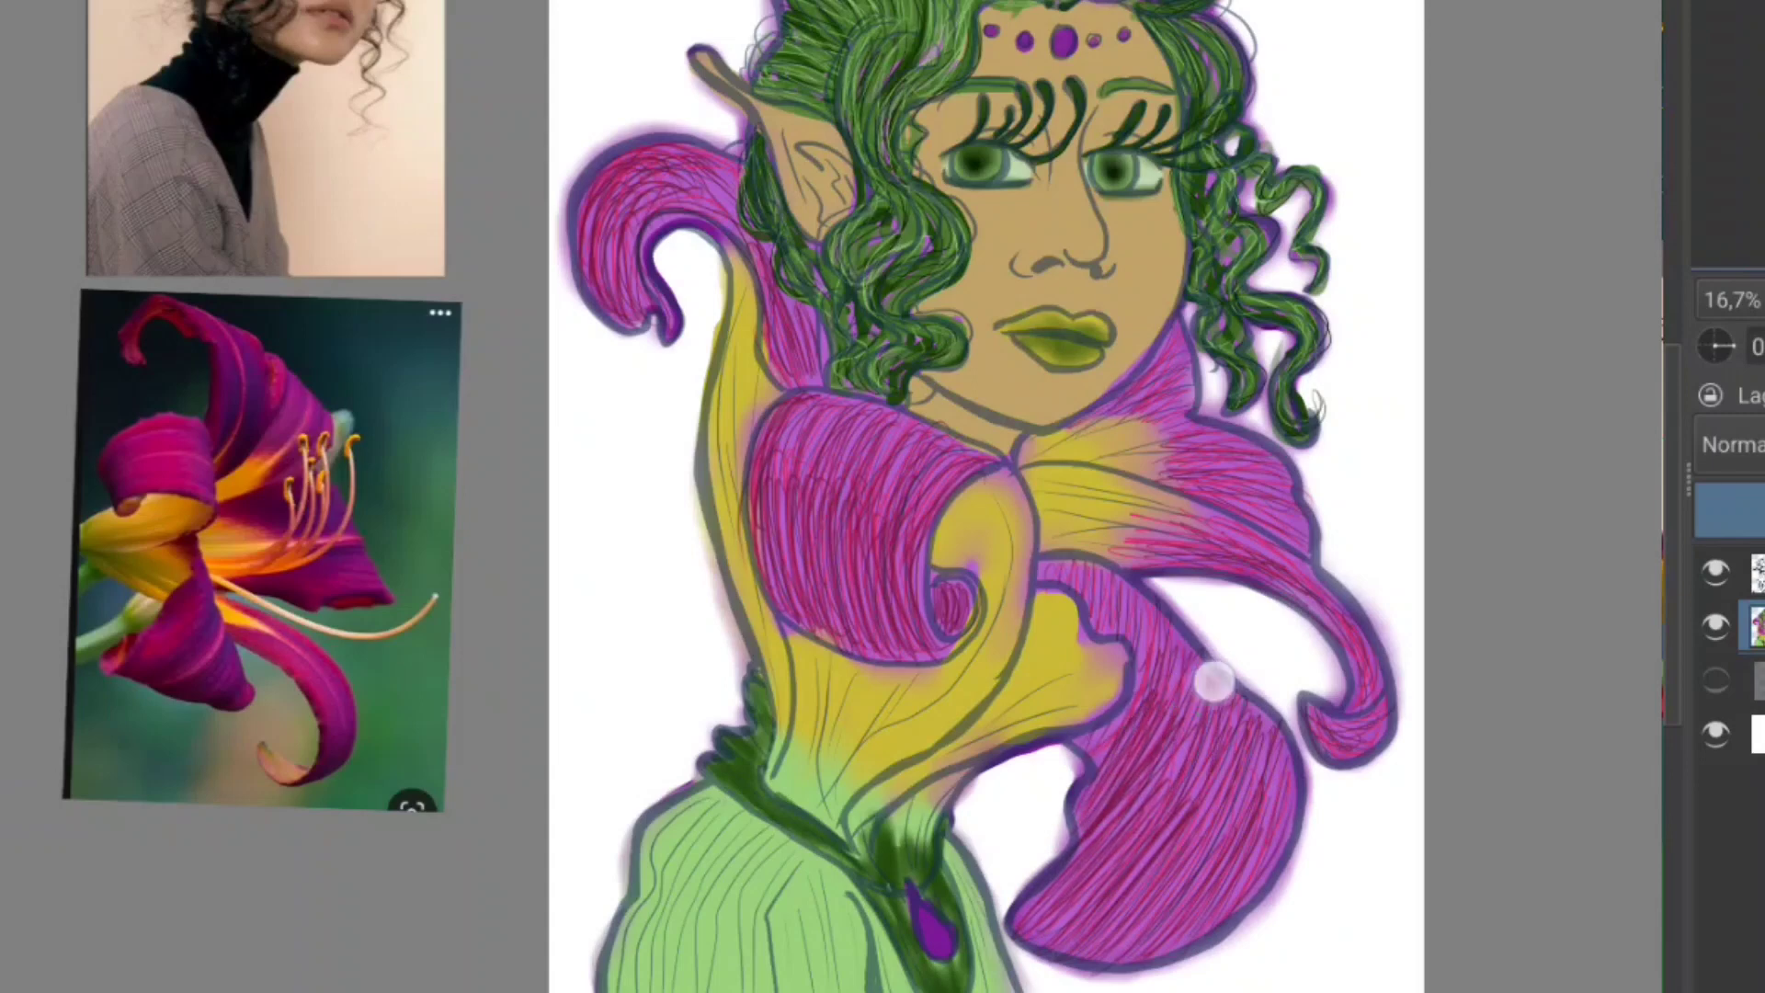
{"action": "left_click_drag", "start_coordinate": [1237, 846], "coordinate": [1144, 598]}
{"action": "mouse_move", "coordinate": [1150, 680]}
{"action": "left_mouse_down"}
{"action": "mouse_move", "coordinate": [1131, 588]}
{"action": "mouse_move", "coordinate": [1190, 508]}
{"action": "mouse_move", "coordinate": [1300, 599]}
{"action": "mouse_move", "coordinate": [1312, 726]}
{"action": "mouse_move", "coordinate": [1384, 711]}
{"action": "left_mouse_up"}
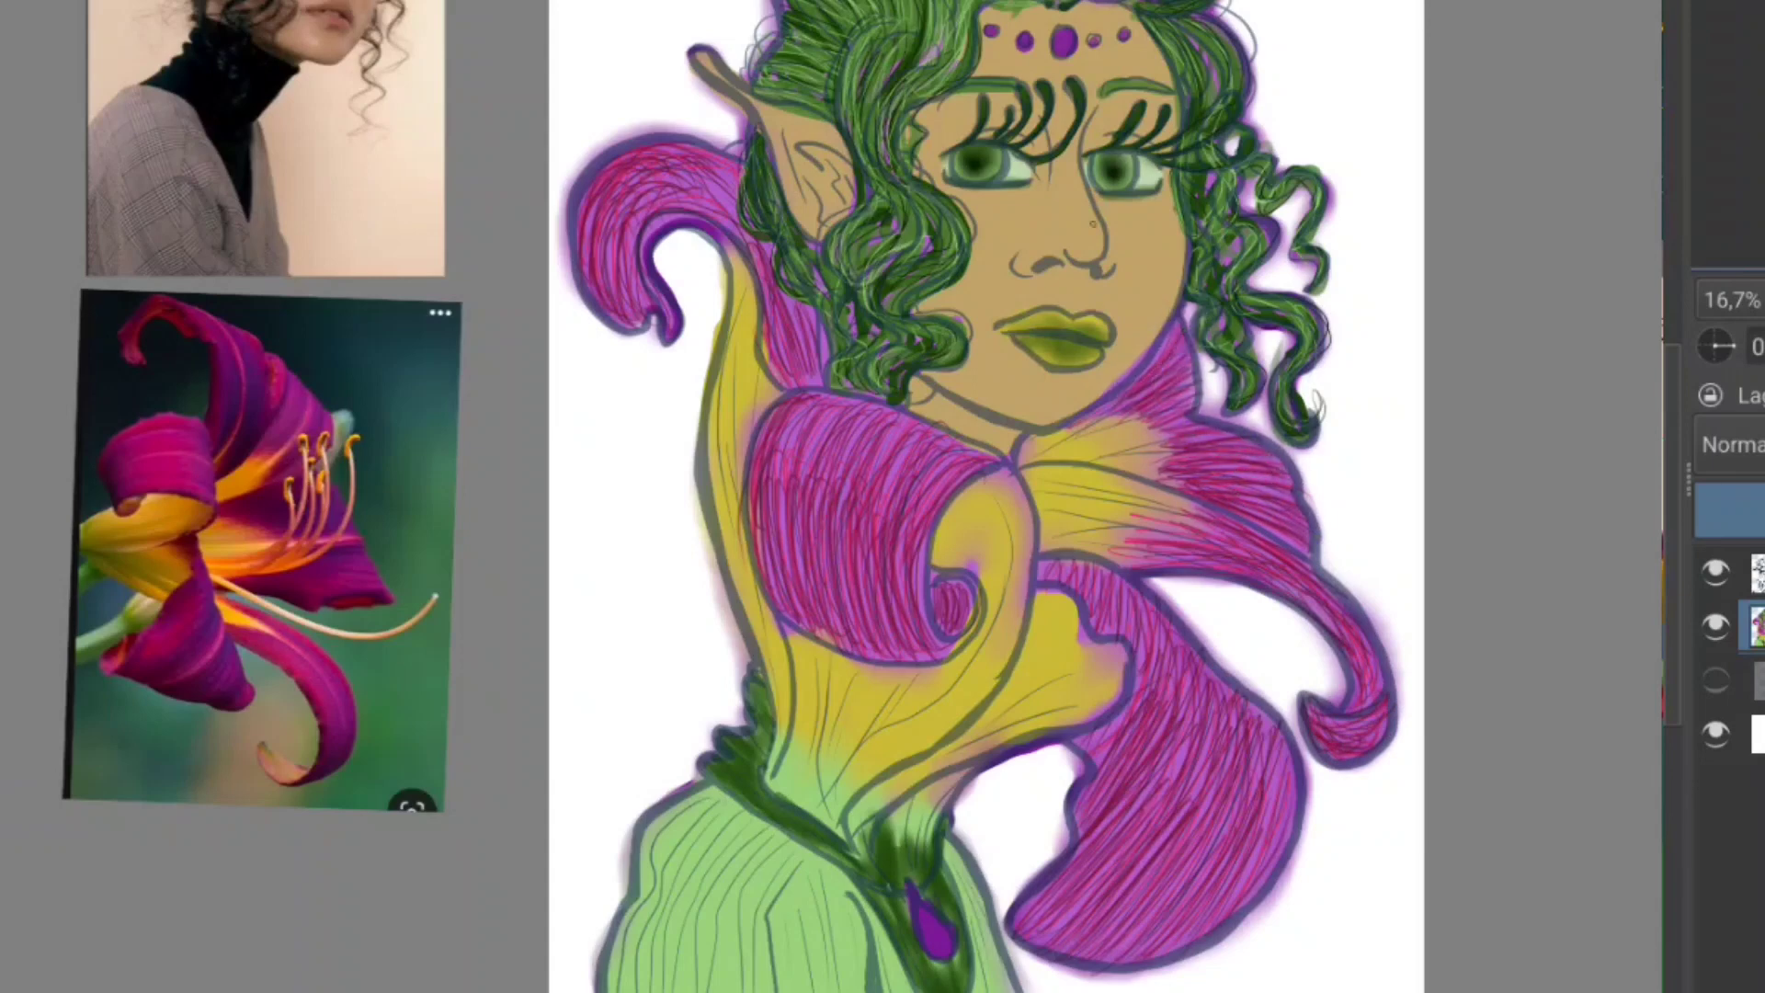
Step: With a 41 px brush, deepen the magenta on the upper-right, lower and left swirl petals
{"action": "key", "text": "bracketleft"}
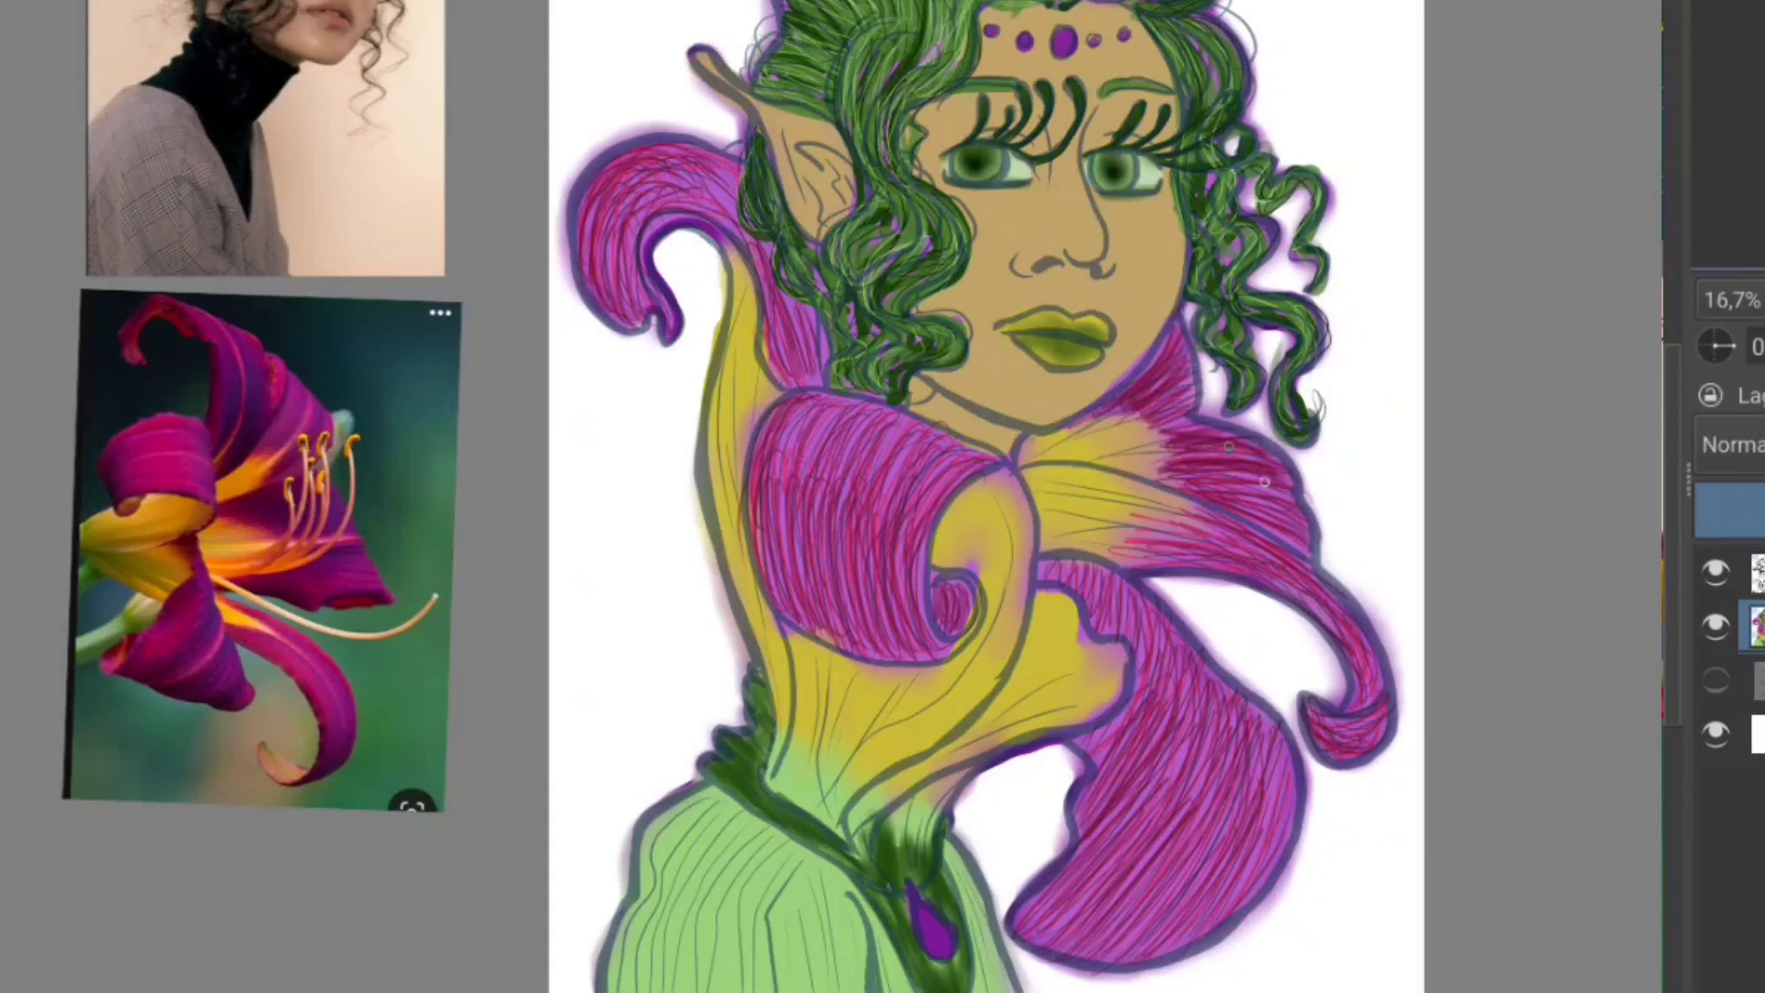
{"action": "left_click_drag", "start_coordinate": [1265, 482], "coordinate": [1195, 497]}
{"action": "left_click_drag", "start_coordinate": [1347, 607], "coordinate": [1163, 551]}
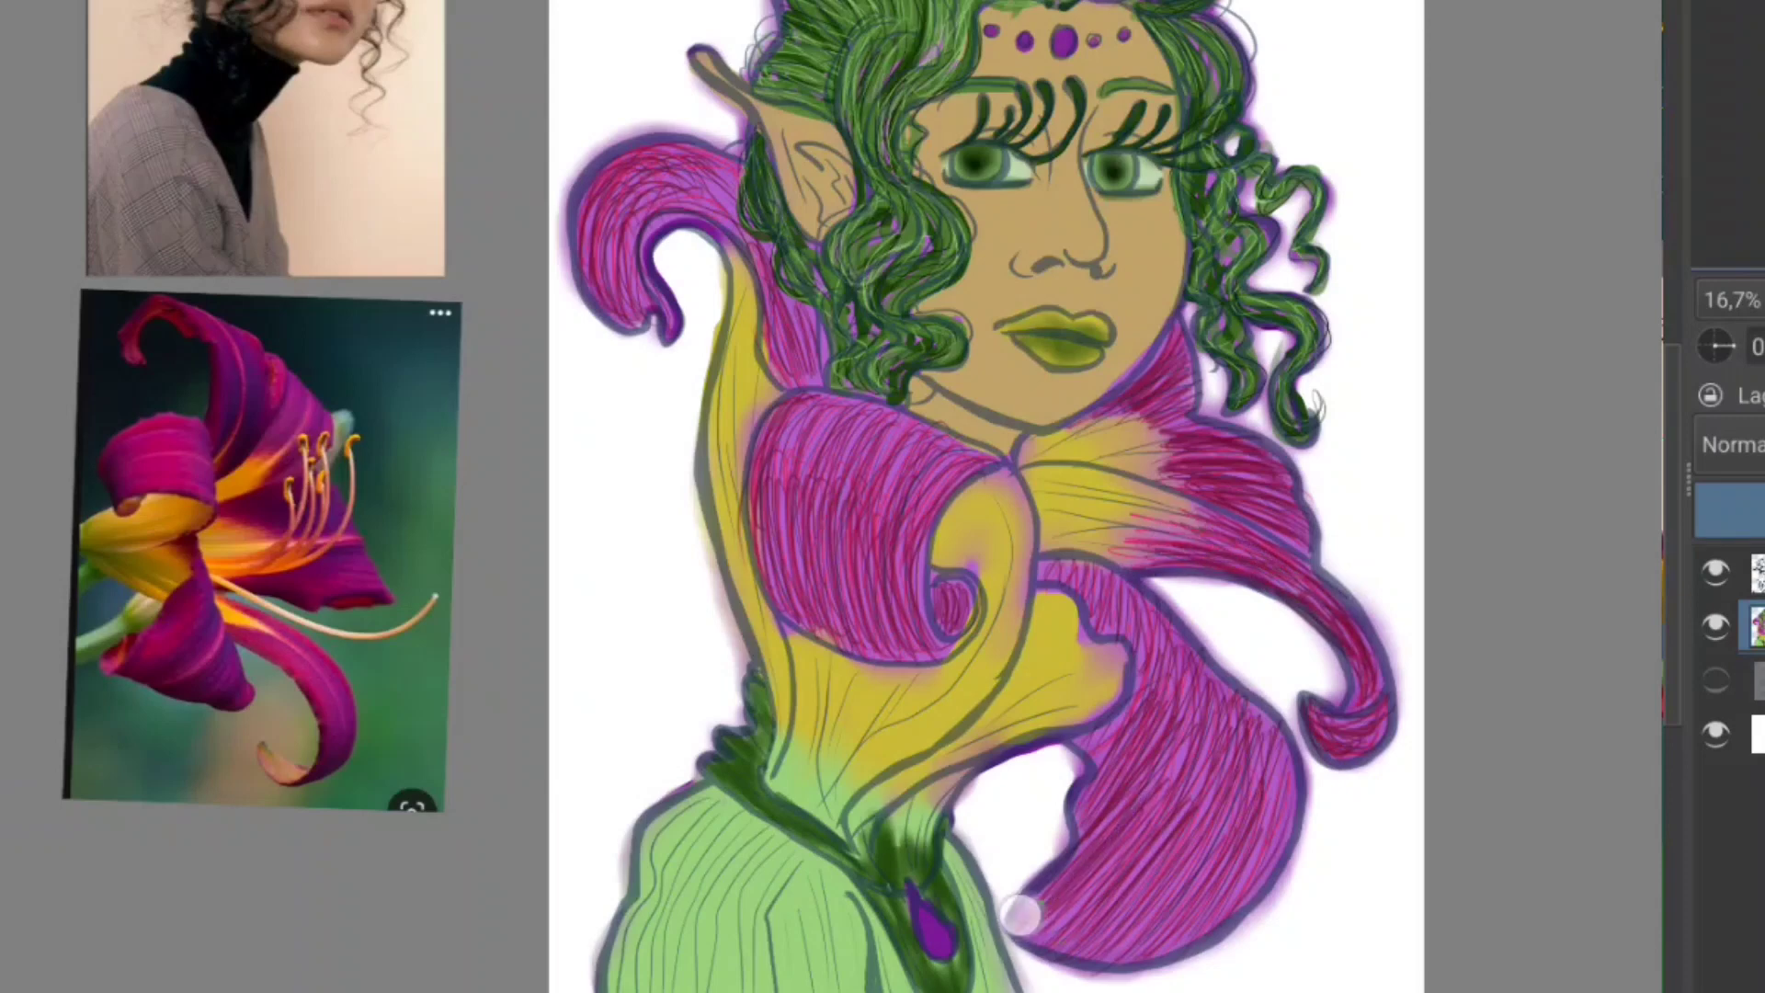
{"action": "mouse_move", "coordinate": [1021, 915]}
{"action": "left_mouse_down"}
{"action": "mouse_move", "coordinate": [1163, 799]}
{"action": "mouse_move", "coordinate": [1116, 953]}
{"action": "mouse_move", "coordinate": [1223, 763]}
{"action": "left_mouse_up"}
{"action": "mouse_move", "coordinate": [1149, 699]}
{"action": "left_mouse_down"}
{"action": "mouse_move", "coordinate": [1163, 649]}
{"action": "mouse_move", "coordinate": [1195, 809]}
{"action": "mouse_move", "coordinate": [1241, 832]}
{"action": "left_mouse_up"}
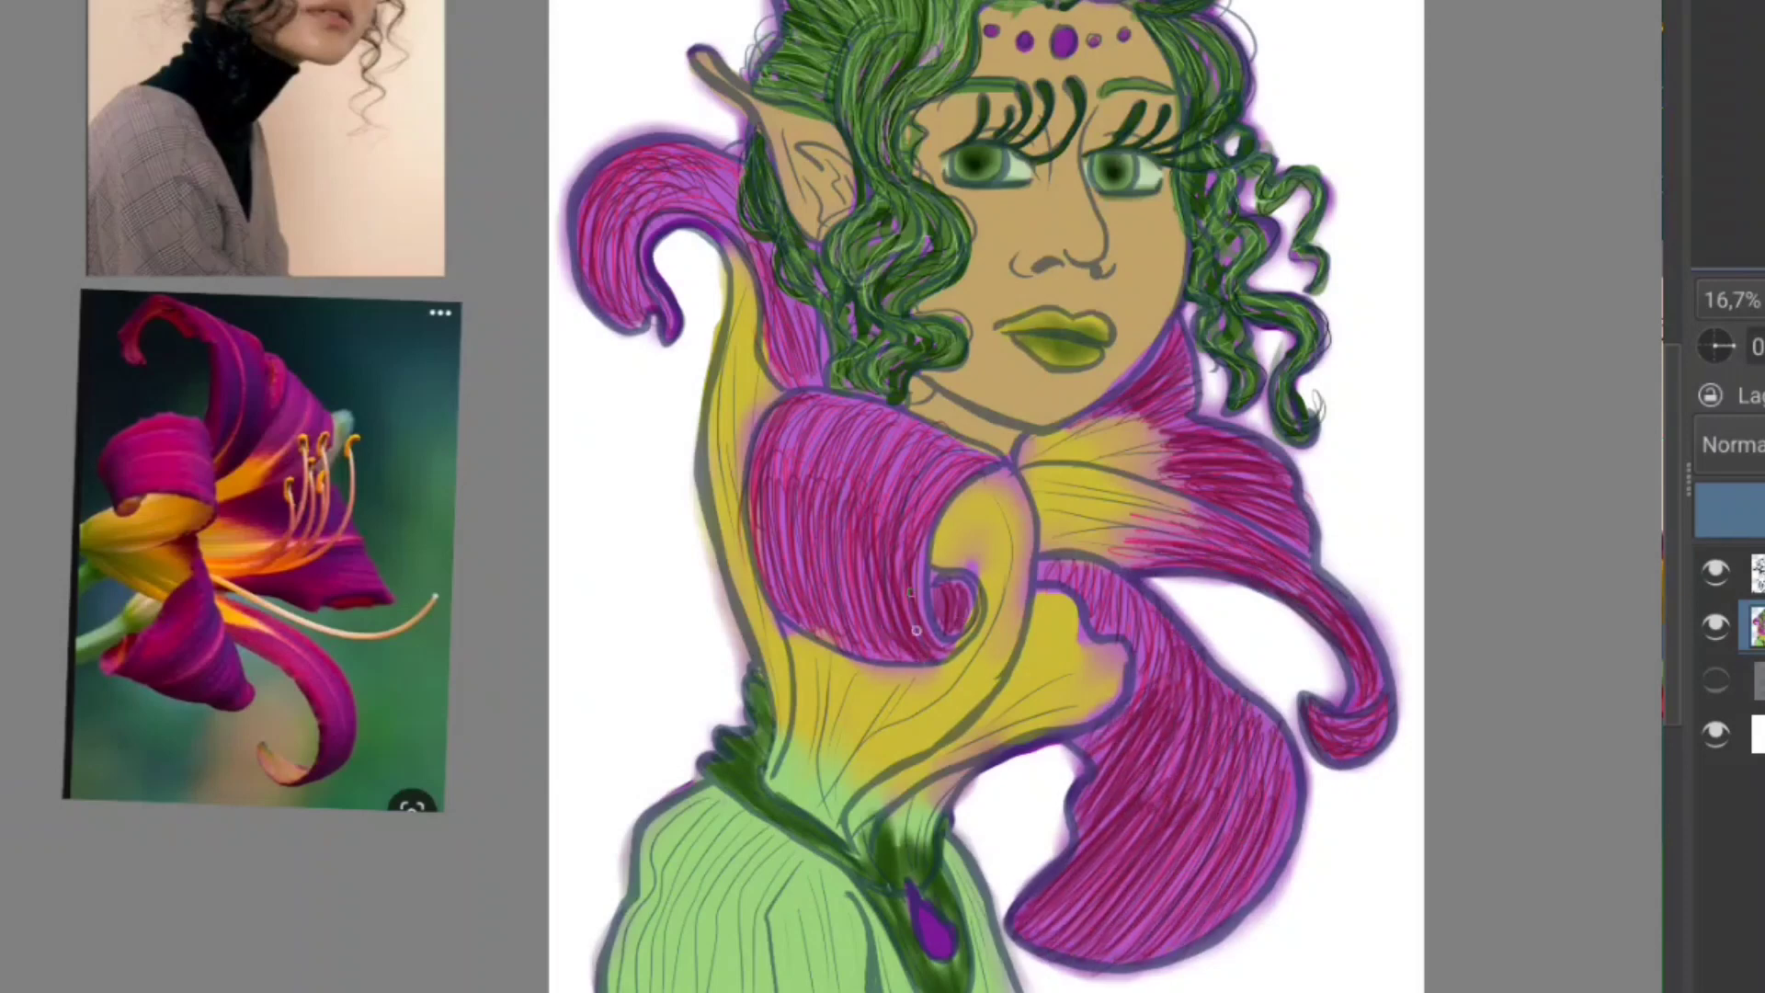
{"action": "mouse_move", "coordinate": [916, 630]}
{"action": "left_mouse_down"}
{"action": "mouse_move", "coordinate": [851, 532]}
{"action": "mouse_move", "coordinate": [865, 653]}
{"action": "left_mouse_up"}
{"action": "mouse_move", "coordinate": [864, 505]}
{"action": "left_mouse_down"}
{"action": "mouse_move", "coordinate": [852, 622]}
{"action": "mouse_move", "coordinate": [814, 630]}
{"action": "mouse_move", "coordinate": [792, 530]}
{"action": "left_mouse_up"}
{"action": "left_click_drag", "start_coordinate": [653, 262], "coordinate": [641, 160]}
{"action": "key", "text": "bracketleft"}
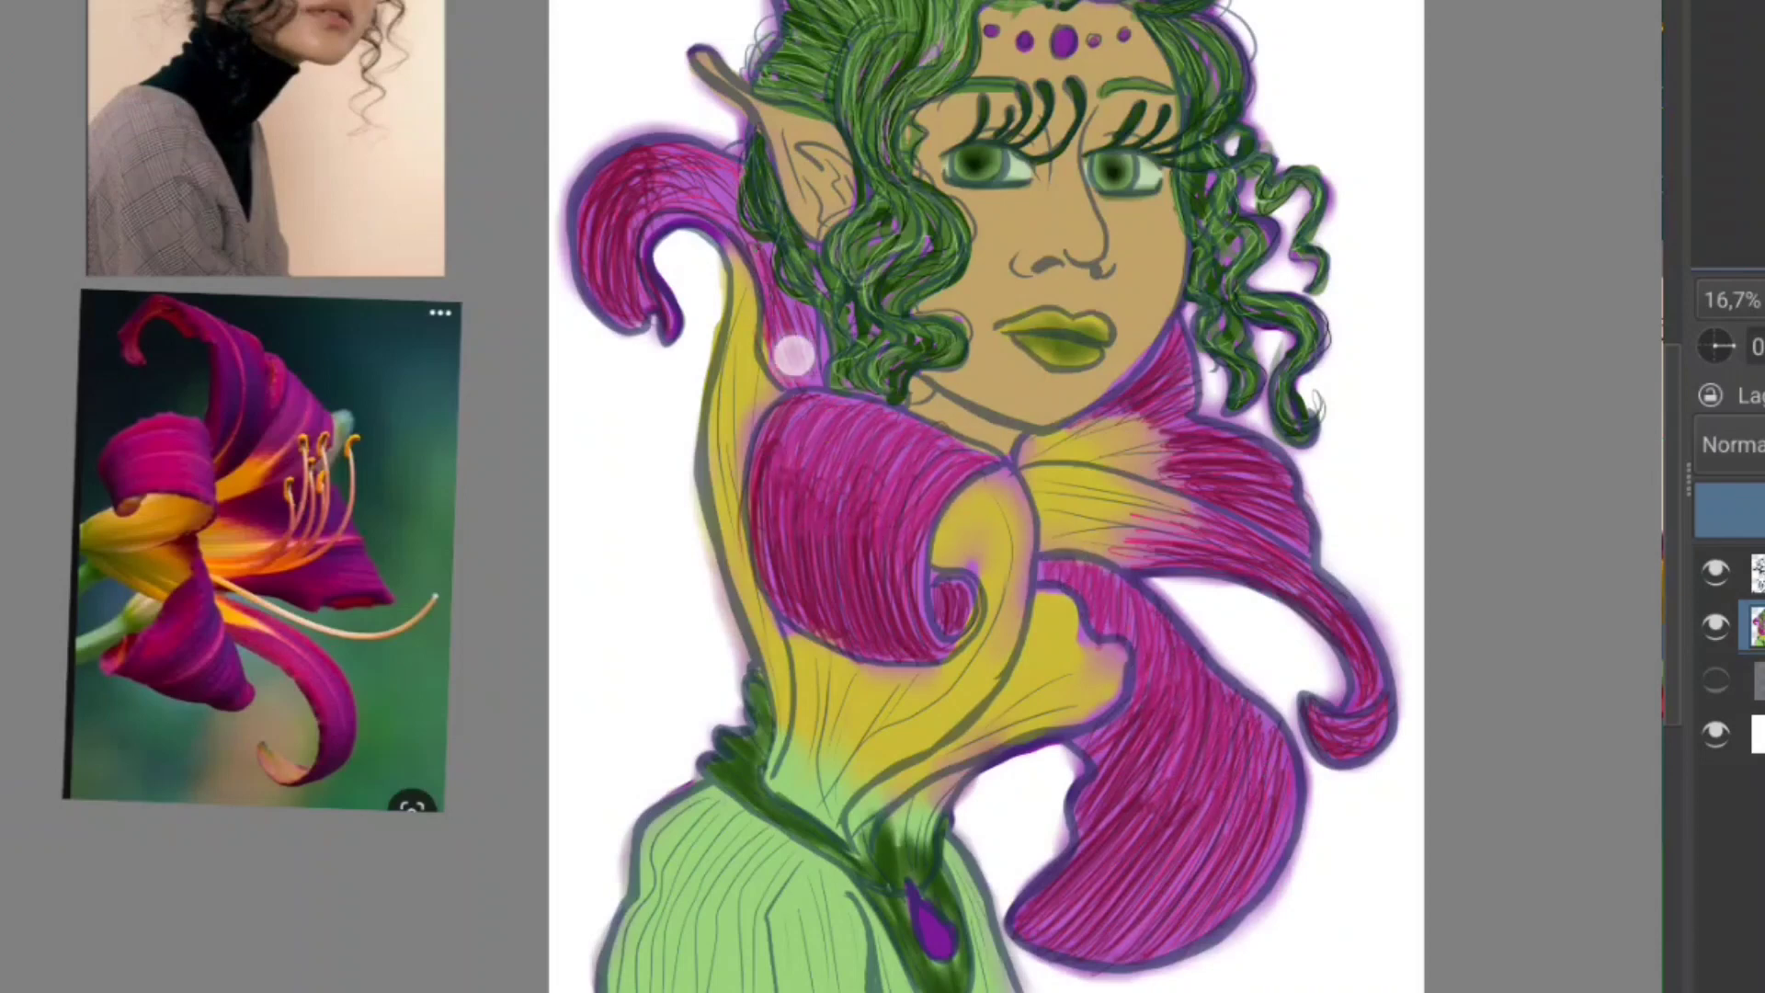
Step: Blend the red hatching on the large, top-left, lower-right and upper-right magenta petals
{"action": "mouse_move", "coordinate": [1143, 543]}
{"action": "left_mouse_down"}
{"action": "mouse_move", "coordinate": [1233, 516]}
{"action": "mouse_move", "coordinate": [1186, 445]}
{"action": "mouse_move", "coordinate": [1132, 414]}
{"action": "left_mouse_up"}
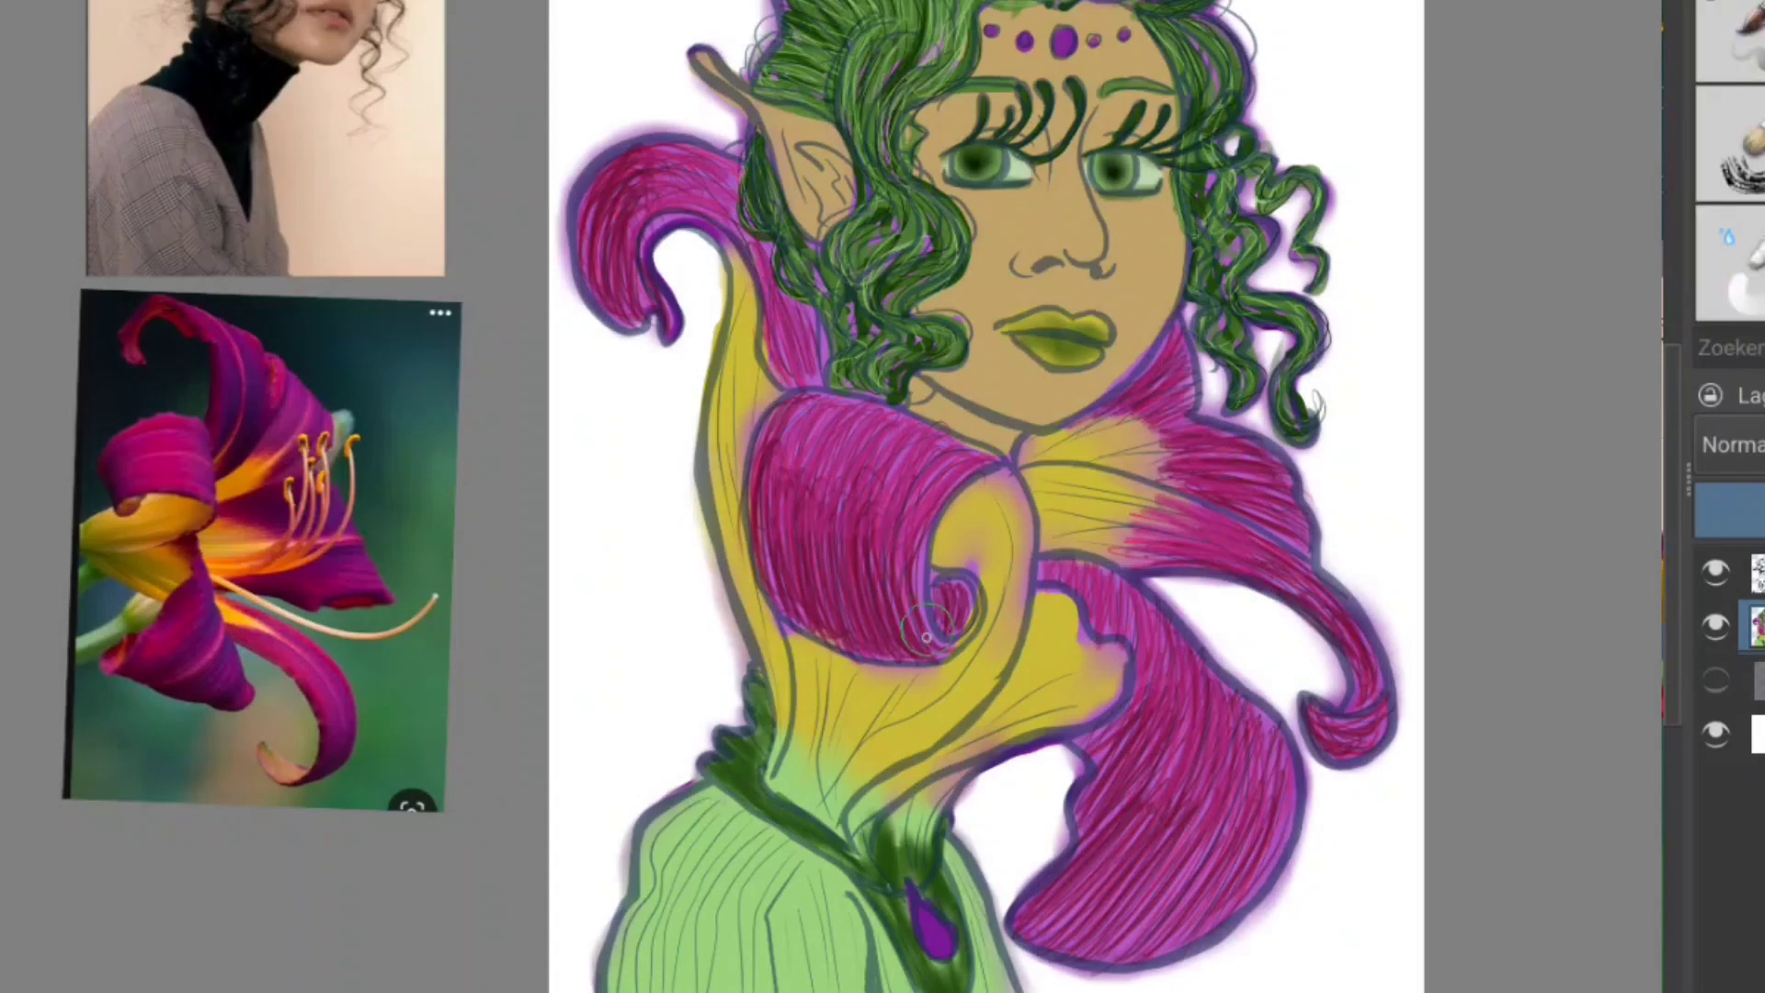
{"action": "mouse_move", "coordinate": [926, 634]}
{"action": "left_mouse_down"}
{"action": "mouse_move", "coordinate": [840, 540]}
{"action": "mouse_move", "coordinate": [905, 442]}
{"action": "left_mouse_up"}
{"action": "mouse_move", "coordinate": [956, 611]}
{"action": "left_mouse_down"}
{"action": "mouse_move", "coordinate": [886, 473]}
{"action": "mouse_move", "coordinate": [800, 528]}
{"action": "mouse_move", "coordinate": [782, 432]}
{"action": "left_mouse_up"}
{"action": "left_click_drag", "start_coordinate": [625, 294], "coordinate": [627, 175]}
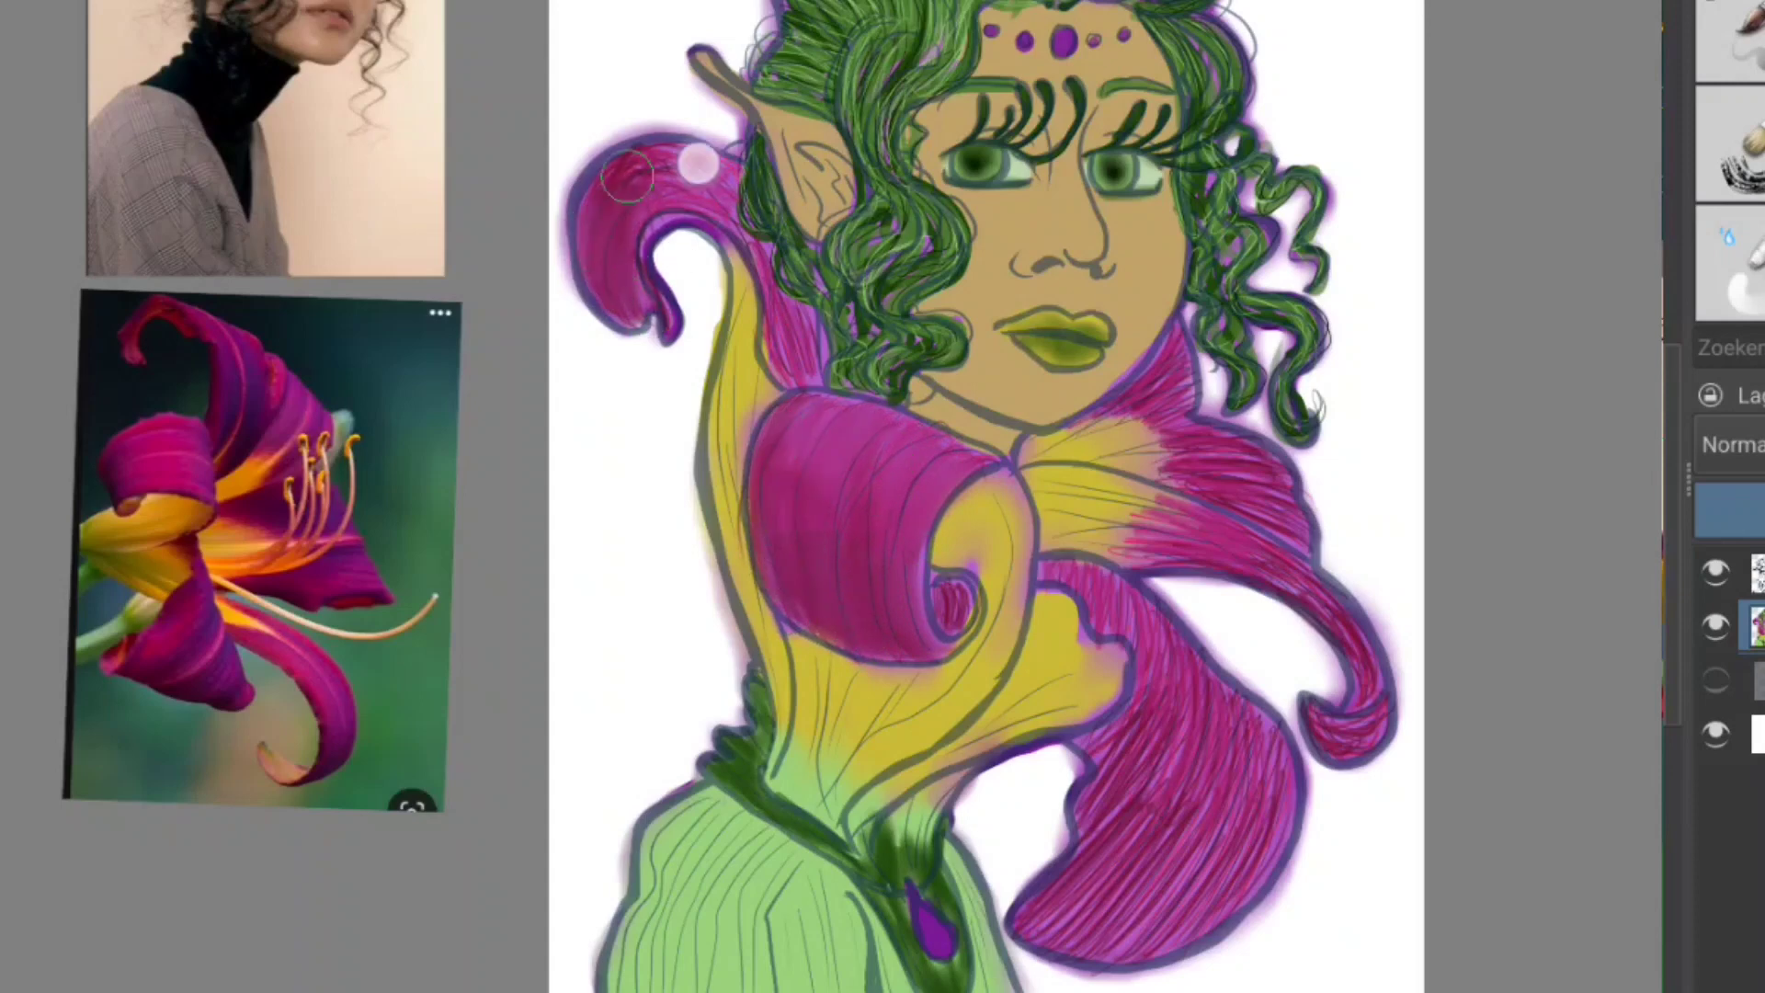
{"action": "left_click_drag", "start_coordinate": [1021, 920], "coordinate": [1207, 869]}
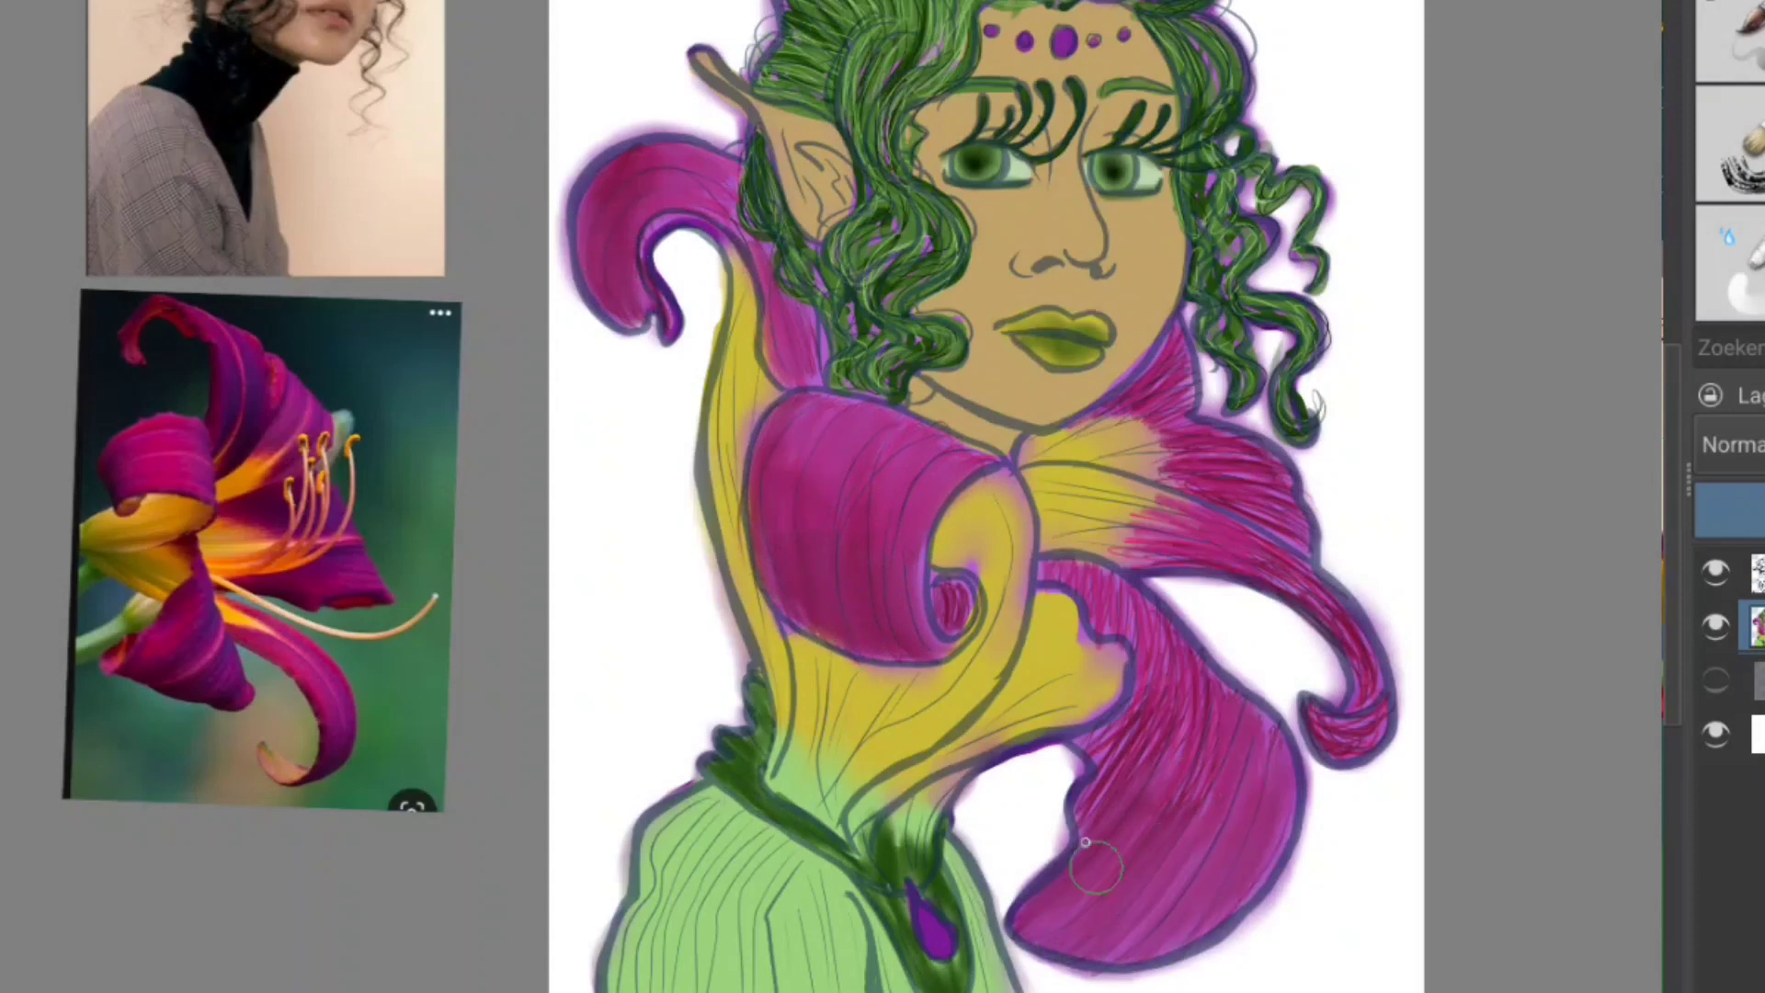
{"action": "mouse_move", "coordinate": [1085, 842]}
{"action": "left_mouse_down"}
{"action": "mouse_move", "coordinate": [1174, 650]}
{"action": "mouse_move", "coordinate": [1187, 563]}
{"action": "left_mouse_up"}
{"action": "left_click_drag", "start_coordinate": [1348, 634], "coordinate": [1340, 733]}
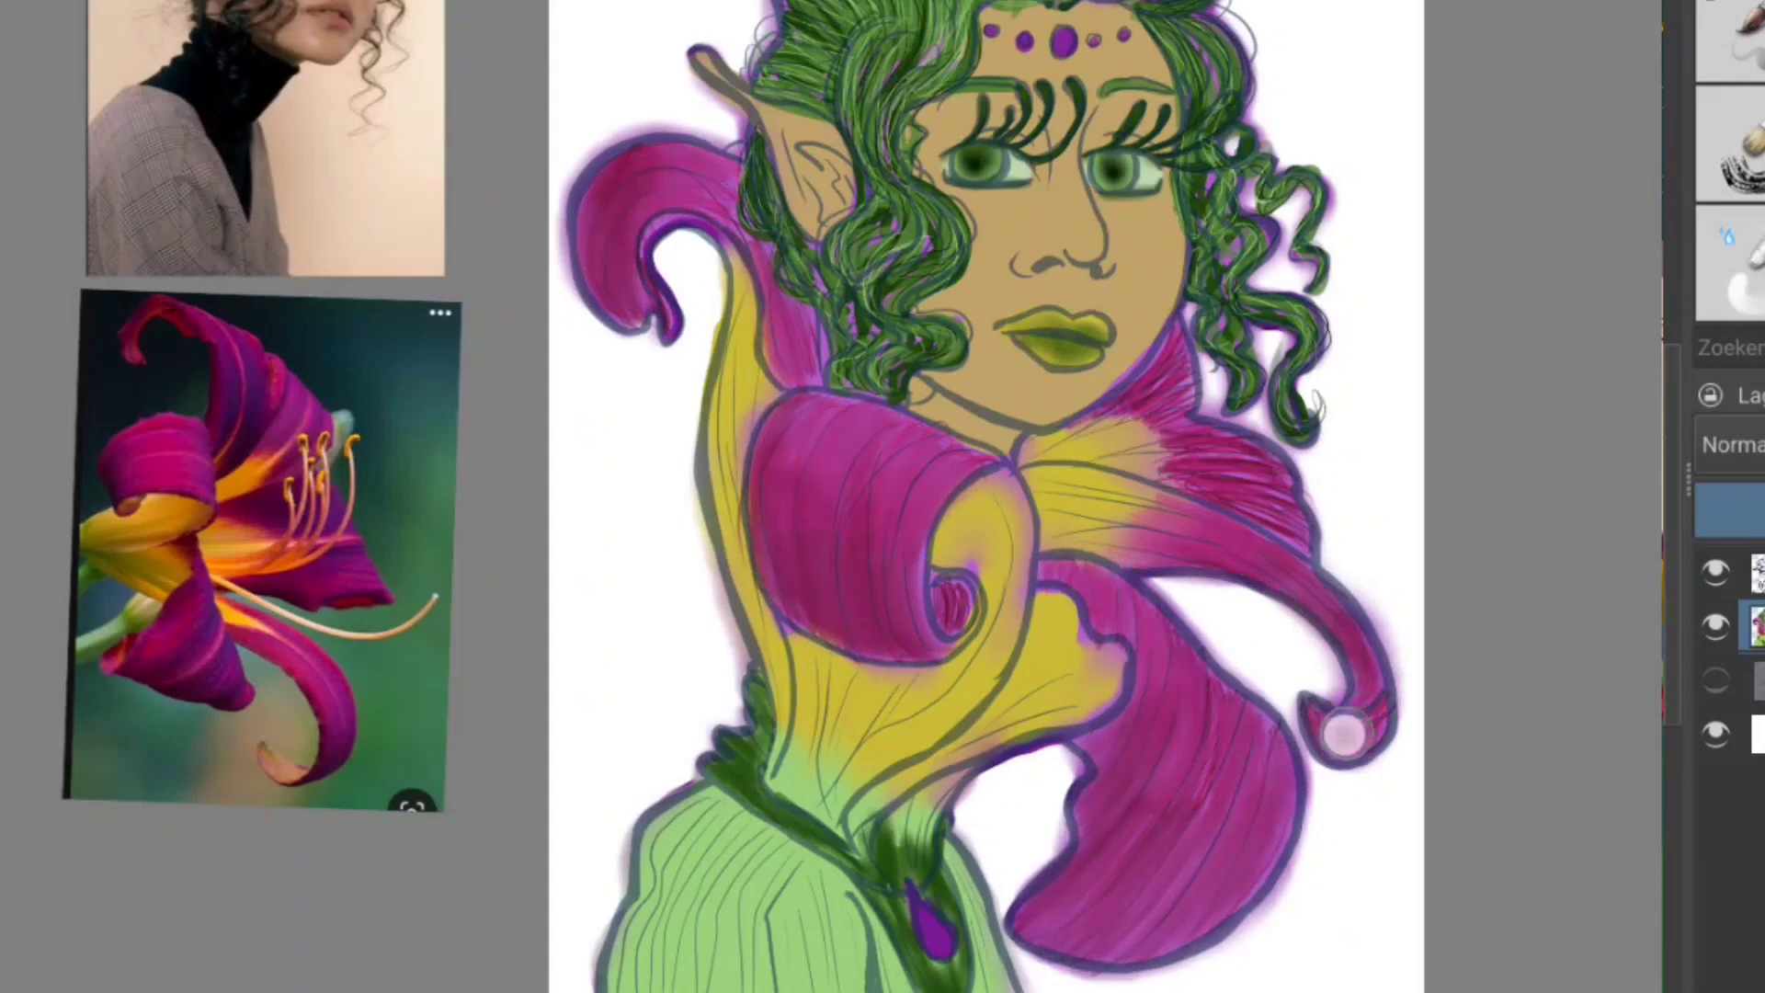
{"action": "mouse_move", "coordinate": [1269, 515]}
{"action": "left_mouse_down"}
{"action": "mouse_move", "coordinate": [1155, 445]}
{"action": "mouse_move", "coordinate": [1177, 370]}
{"action": "left_mouse_up"}
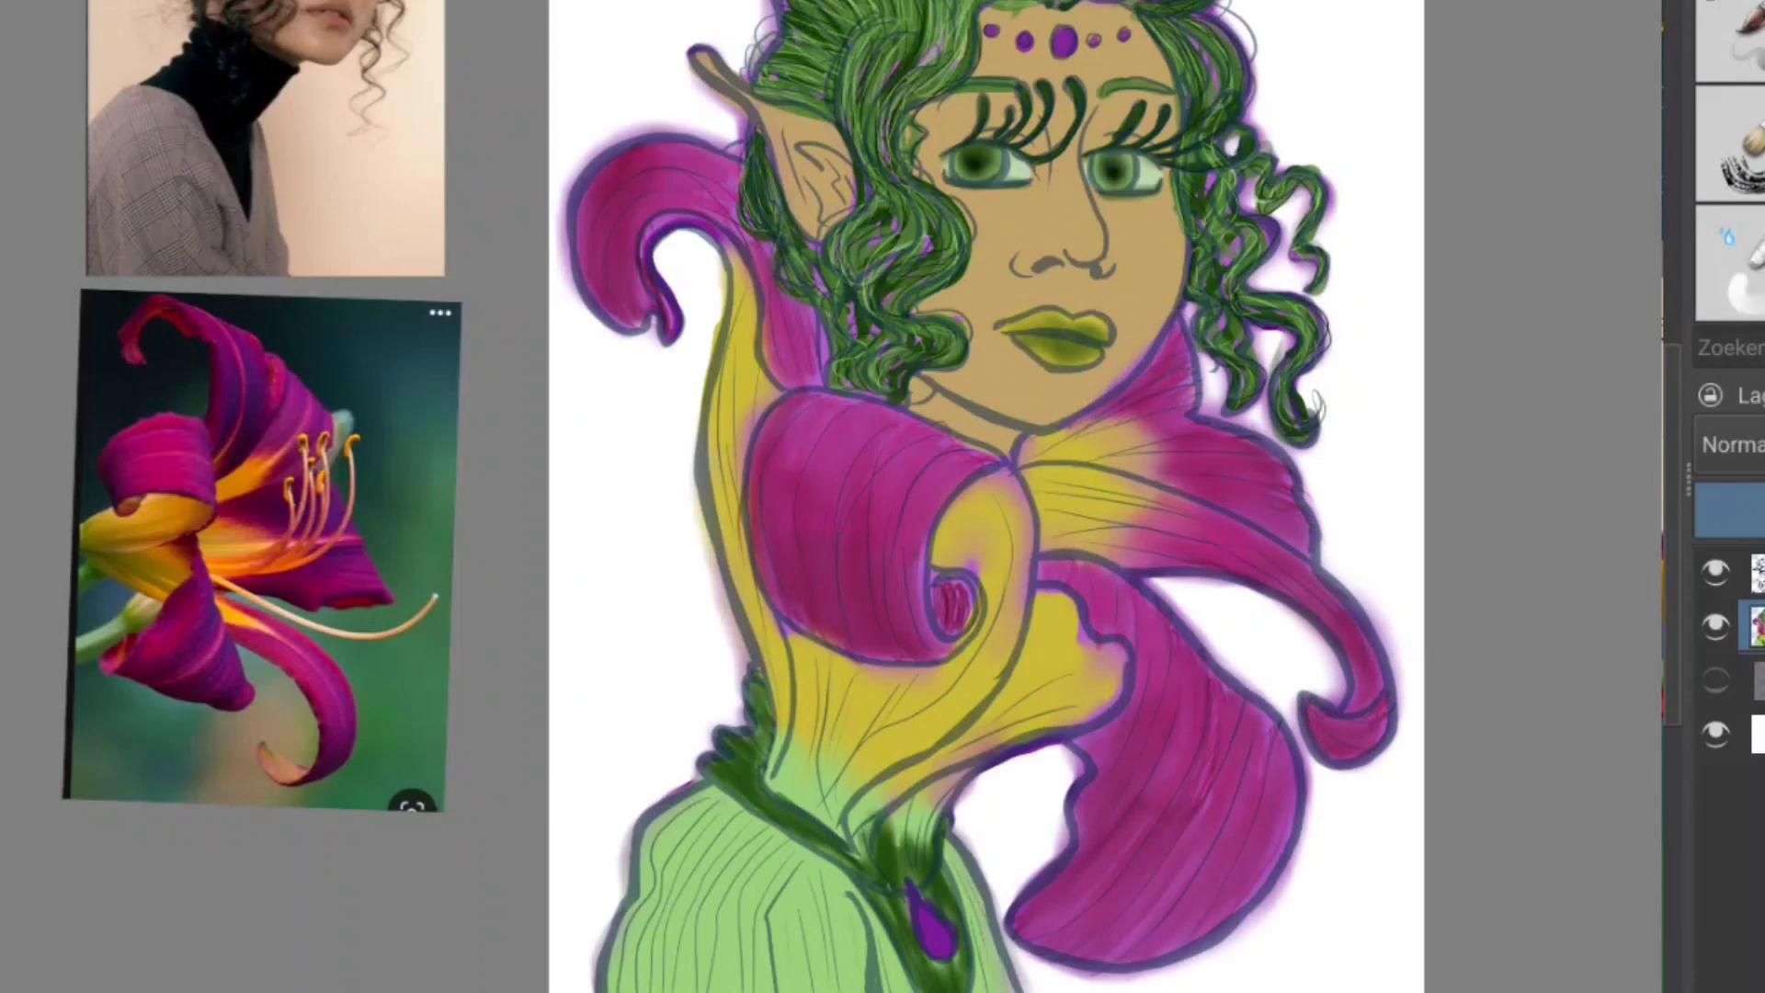
Step: With a different blender, smooth the yellow hatching on the stem, curl and left strip
{"action": "left_click", "coordinate": [1733, 42]}
{"action": "left_click_drag", "start_coordinate": [808, 736], "coordinate": [873, 676]}
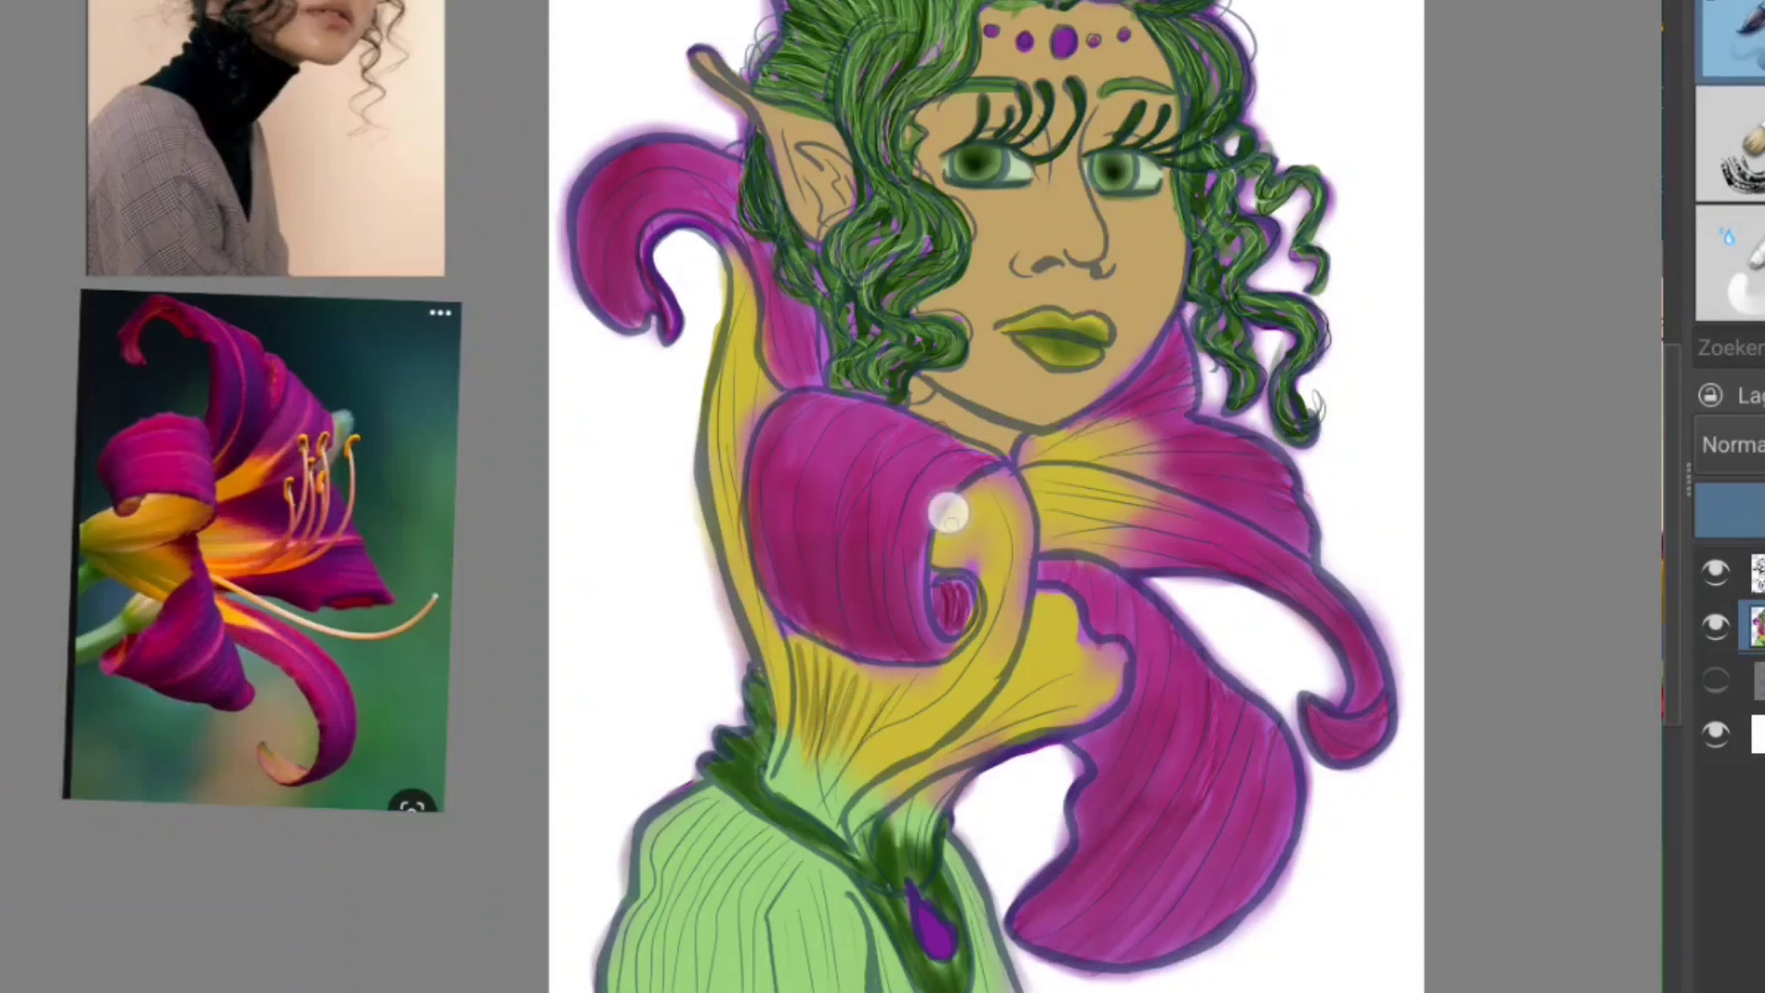
{"action": "left_click_drag", "start_coordinate": [949, 512], "coordinate": [1002, 680]}
{"action": "left_click_drag", "start_coordinate": [740, 303], "coordinate": [736, 607]}
{"action": "mouse_move", "coordinate": [888, 796]}
{"action": "left_mouse_down"}
{"action": "mouse_move", "coordinate": [1006, 740]}
{"action": "mouse_move", "coordinate": [1059, 470]}
{"action": "mouse_move", "coordinate": [1140, 452]}
{"action": "left_mouse_up"}
{"action": "mouse_move", "coordinate": [1048, 529]}
{"action": "left_mouse_down"}
{"action": "mouse_move", "coordinate": [1055, 488]}
{"action": "mouse_move", "coordinate": [989, 603]}
{"action": "mouse_move", "coordinate": [828, 735]}
{"action": "left_mouse_up"}
Step: Finish smoothing the yellow areas, then tint below the chin orange blending toward magenta
{"action": "left_click_drag", "start_coordinate": [737, 260], "coordinate": [749, 418]}
{"action": "left_click_drag", "start_coordinate": [1066, 676], "coordinate": [914, 815]}
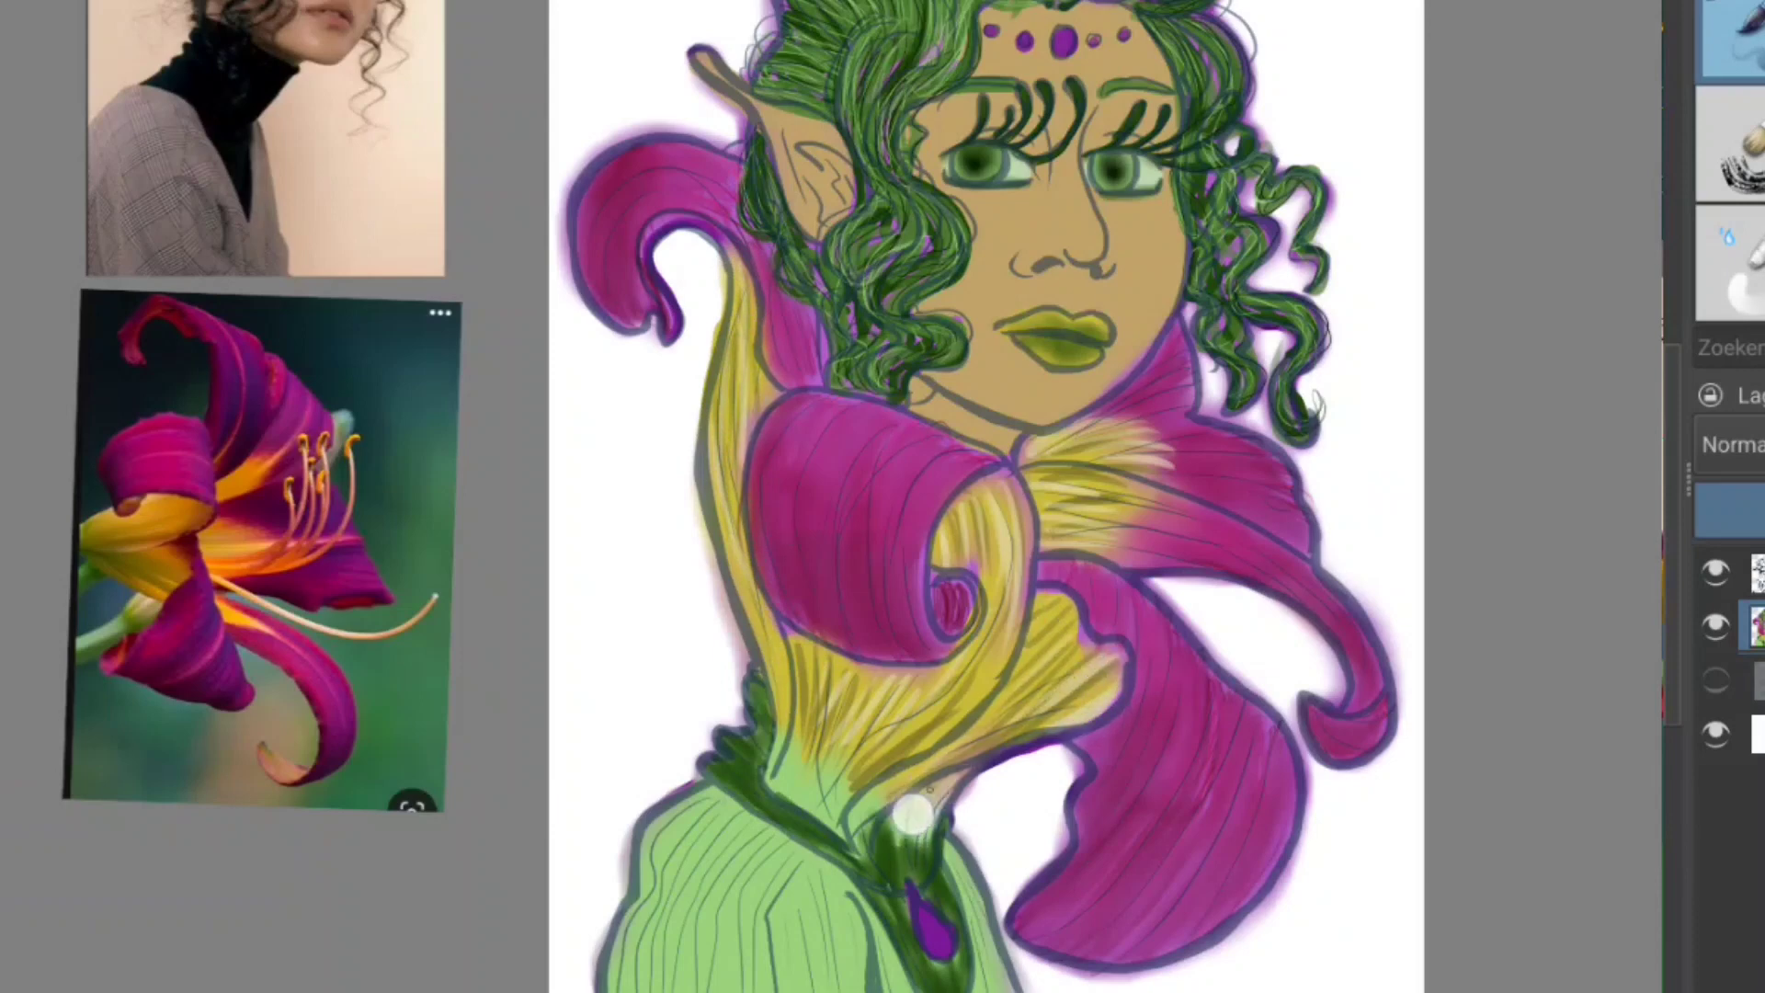
{"action": "left_click_drag", "start_coordinate": [956, 750], "coordinate": [910, 832]}
{"action": "mouse_move", "coordinate": [738, 327]}
{"action": "left_mouse_down"}
{"action": "mouse_move", "coordinate": [740, 561]}
{"action": "mouse_move", "coordinate": [872, 732]}
{"action": "left_mouse_up"}
{"action": "mouse_move", "coordinate": [956, 515]}
{"action": "left_mouse_down"}
{"action": "mouse_move", "coordinate": [910, 727]}
{"action": "mouse_move", "coordinate": [965, 699]}
{"action": "left_mouse_up"}
{"action": "left_click_drag", "start_coordinate": [1103, 643], "coordinate": [984, 726]}
{"action": "left_click_drag", "start_coordinate": [1030, 552], "coordinate": [1140, 468]}
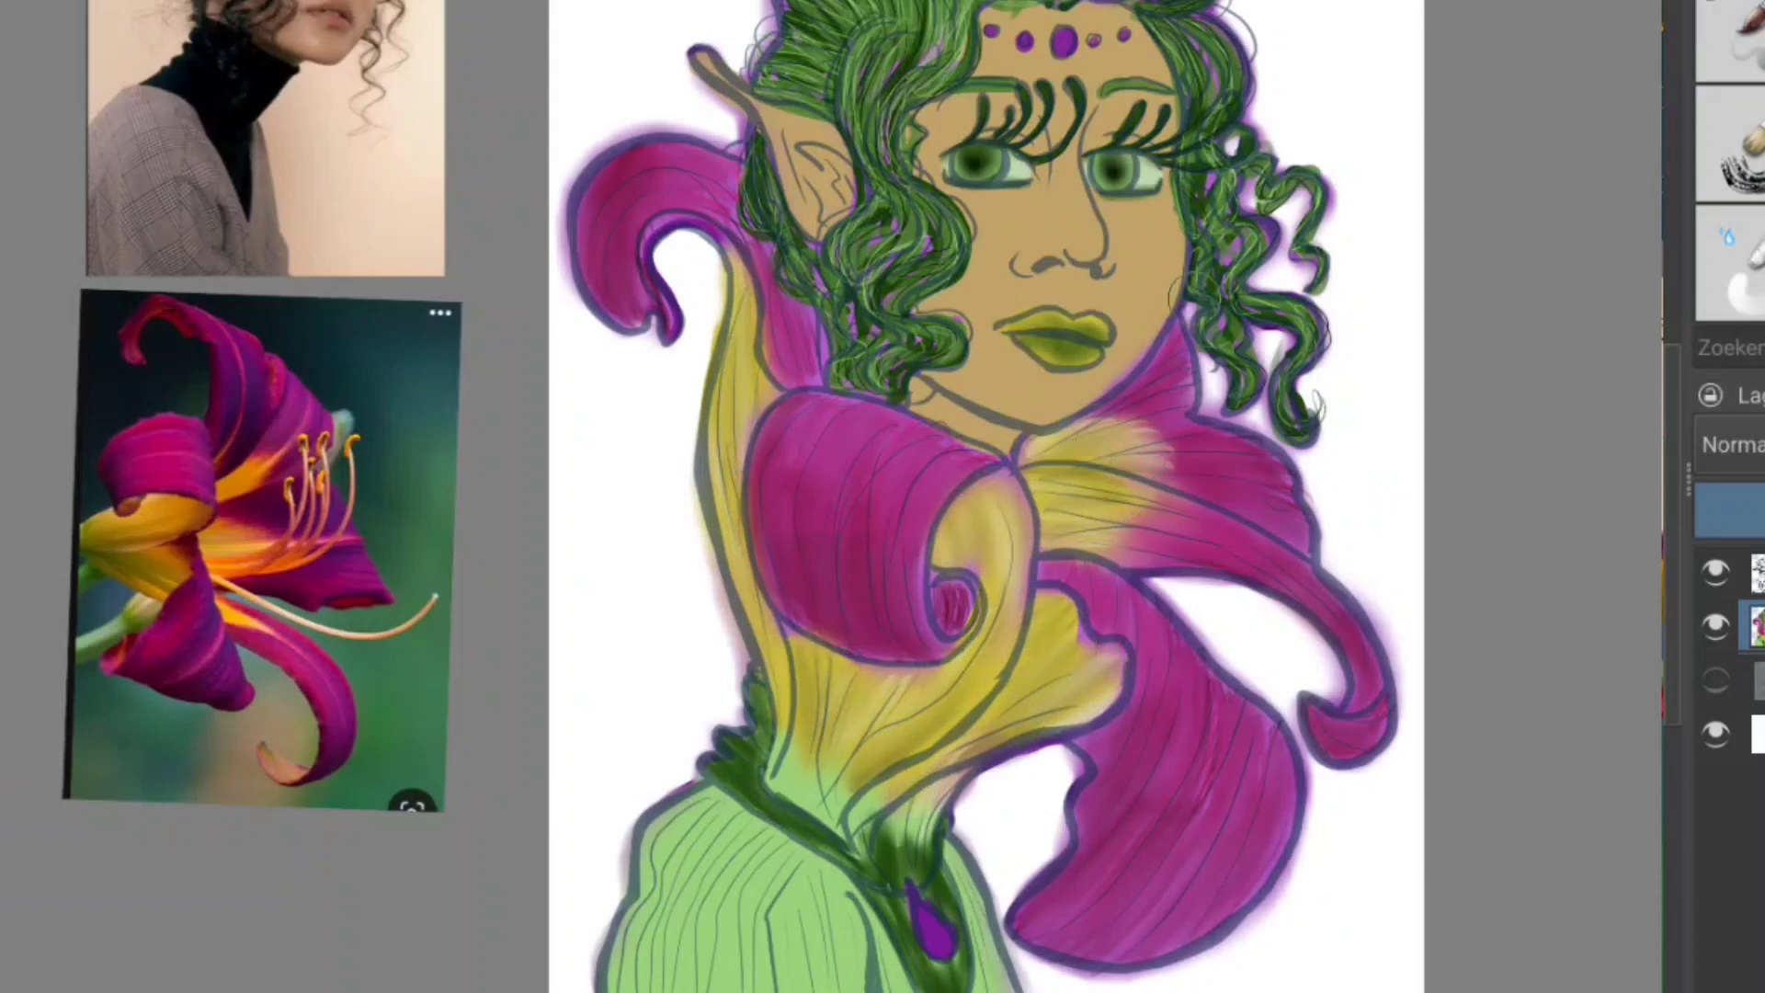
{"action": "left_click", "coordinate": [1732, 41]}
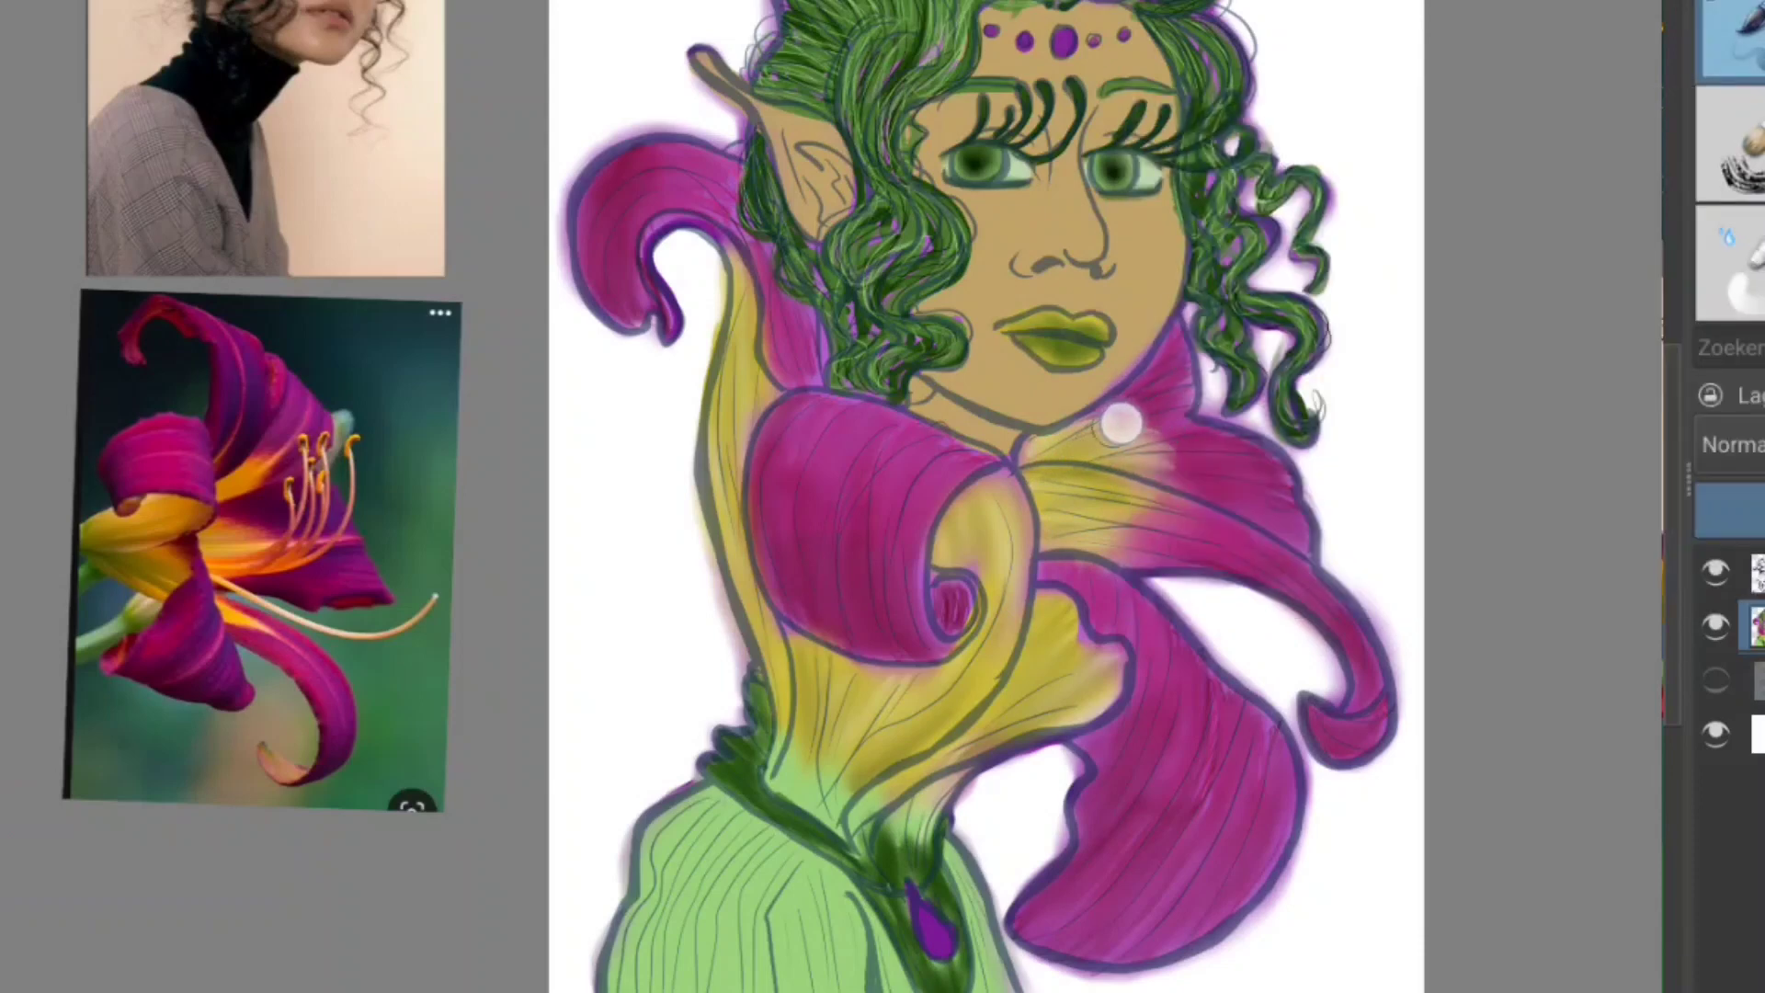
{"action": "left_click_drag", "start_coordinate": [1120, 424], "coordinate": [1288, 514]}
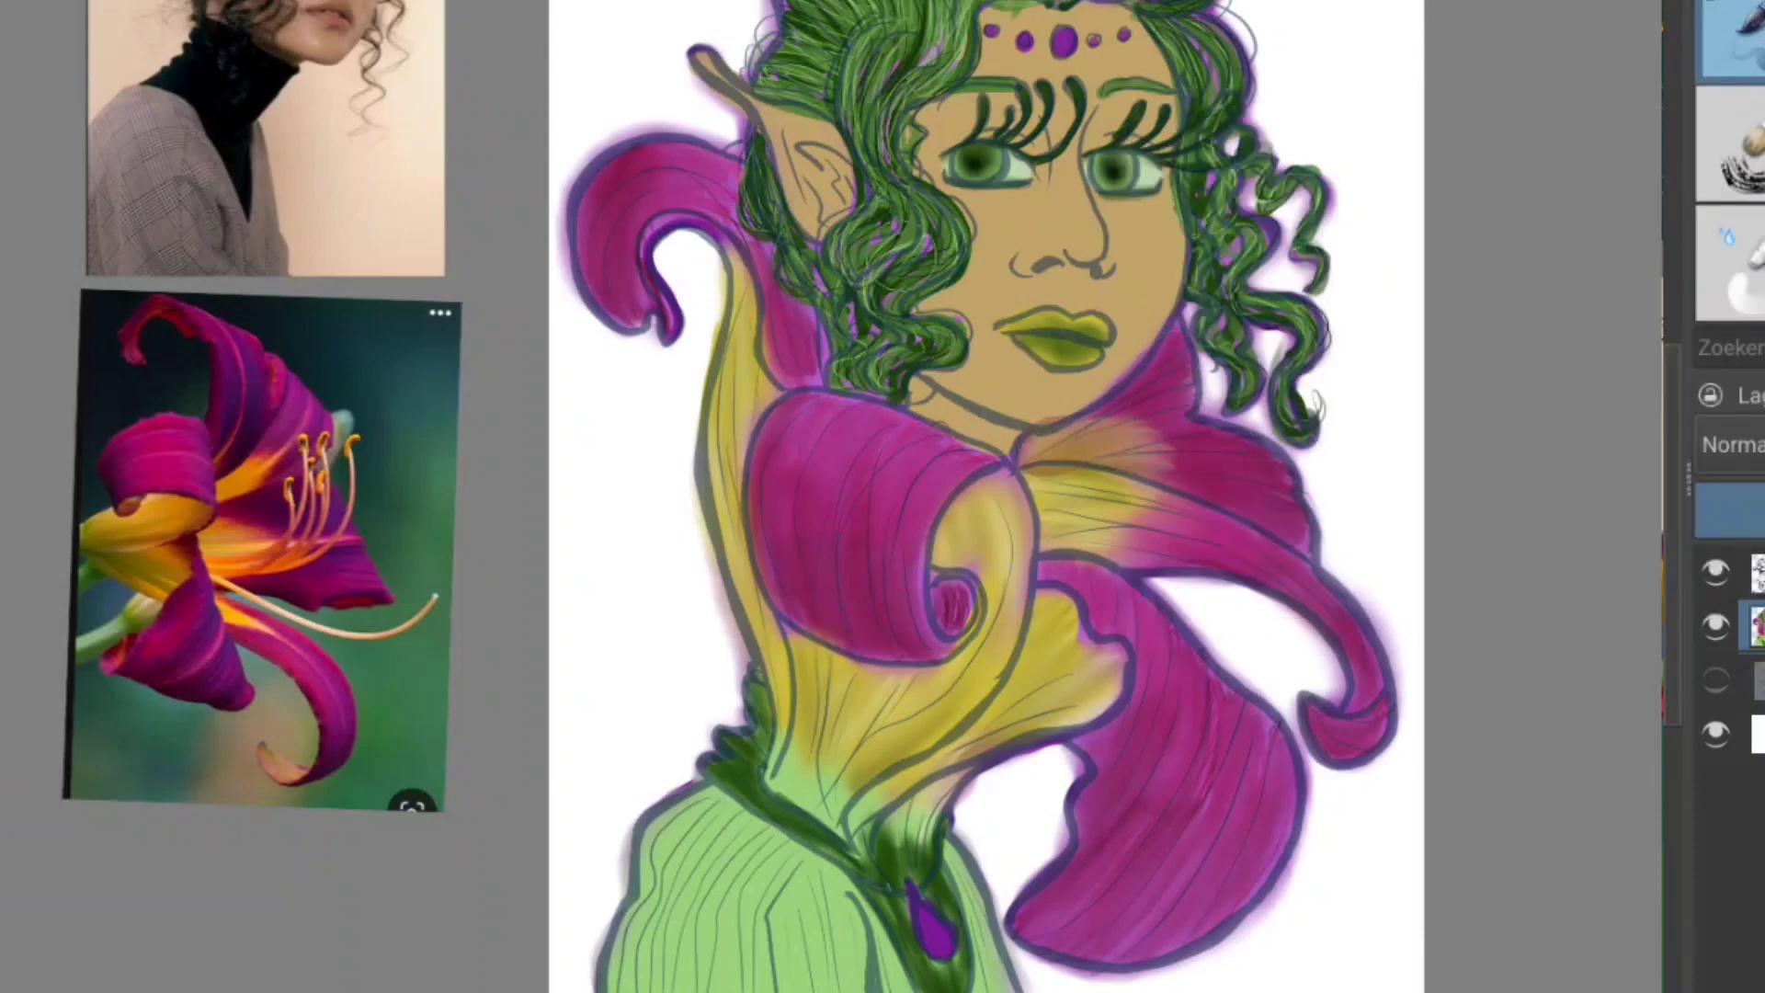
{"action": "left_click_drag", "start_coordinate": [1067, 423], "coordinate": [1297, 551]}
Step: Shade the yellow petal's left edge orange-brown and dab a soft light spot on the cheek
{"action": "left_click_drag", "start_coordinate": [1039, 478], "coordinate": [1124, 432]}
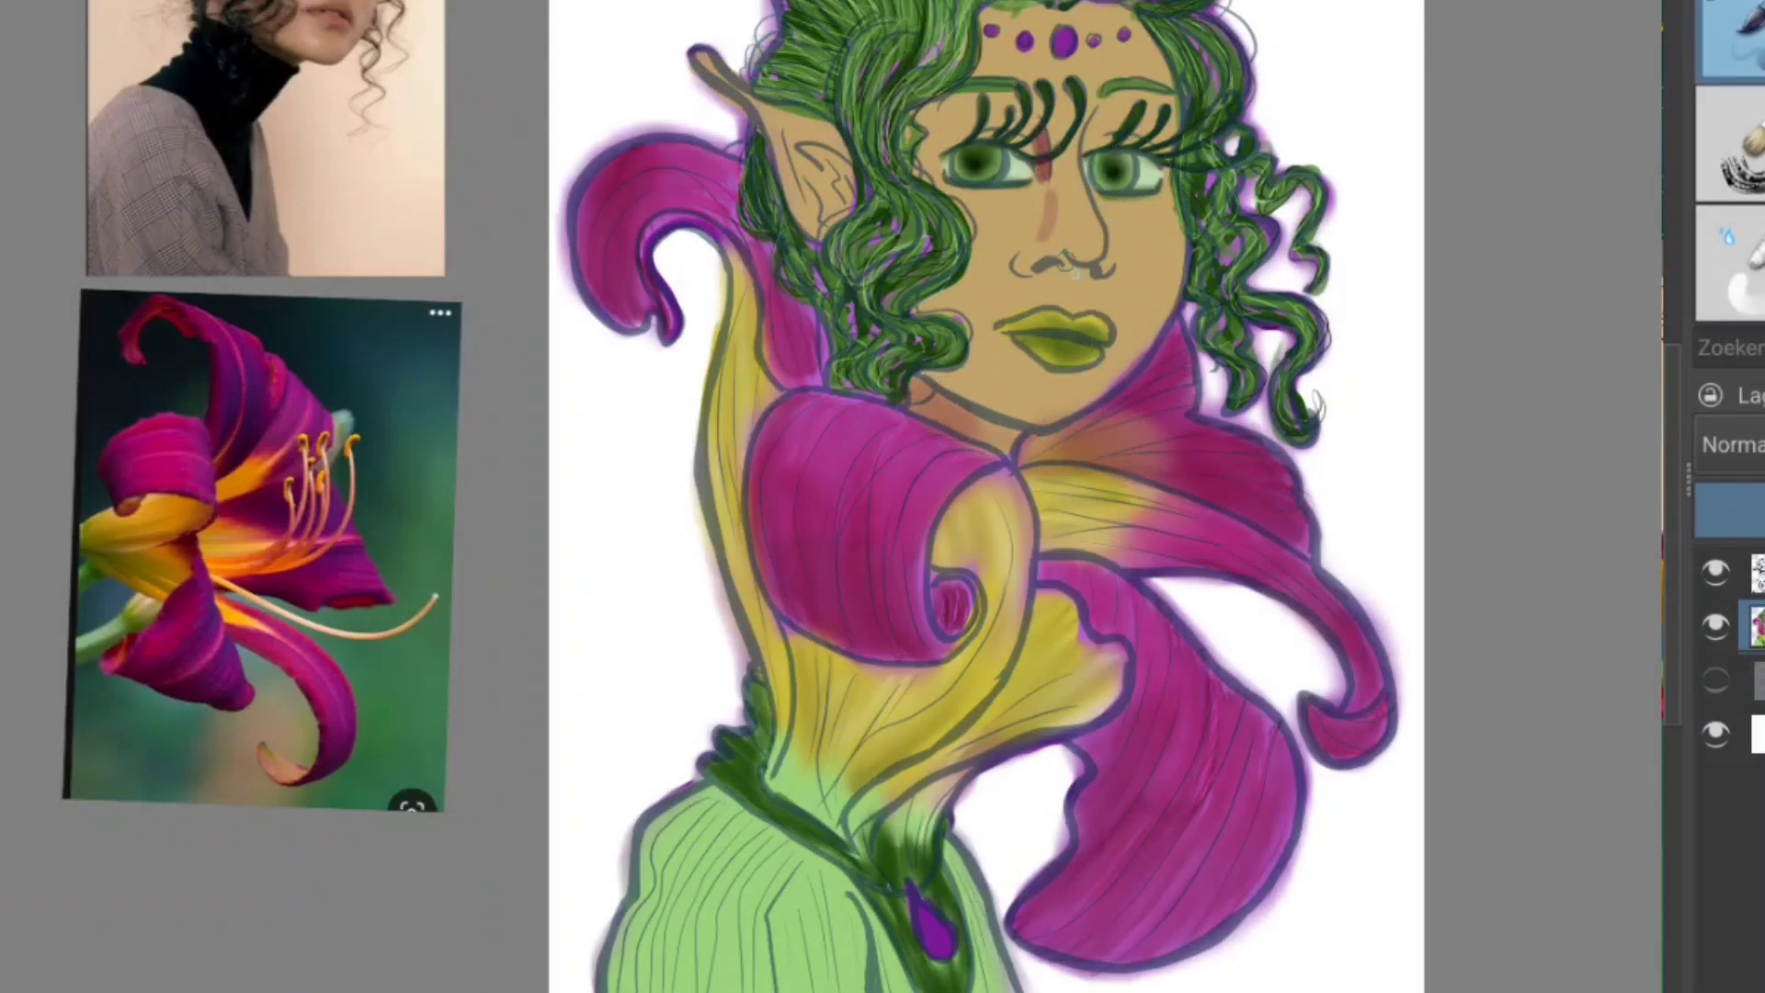
{"action": "scroll", "coordinate": [975, 497], "scroll_direction": "up", "scroll_amount": 3}
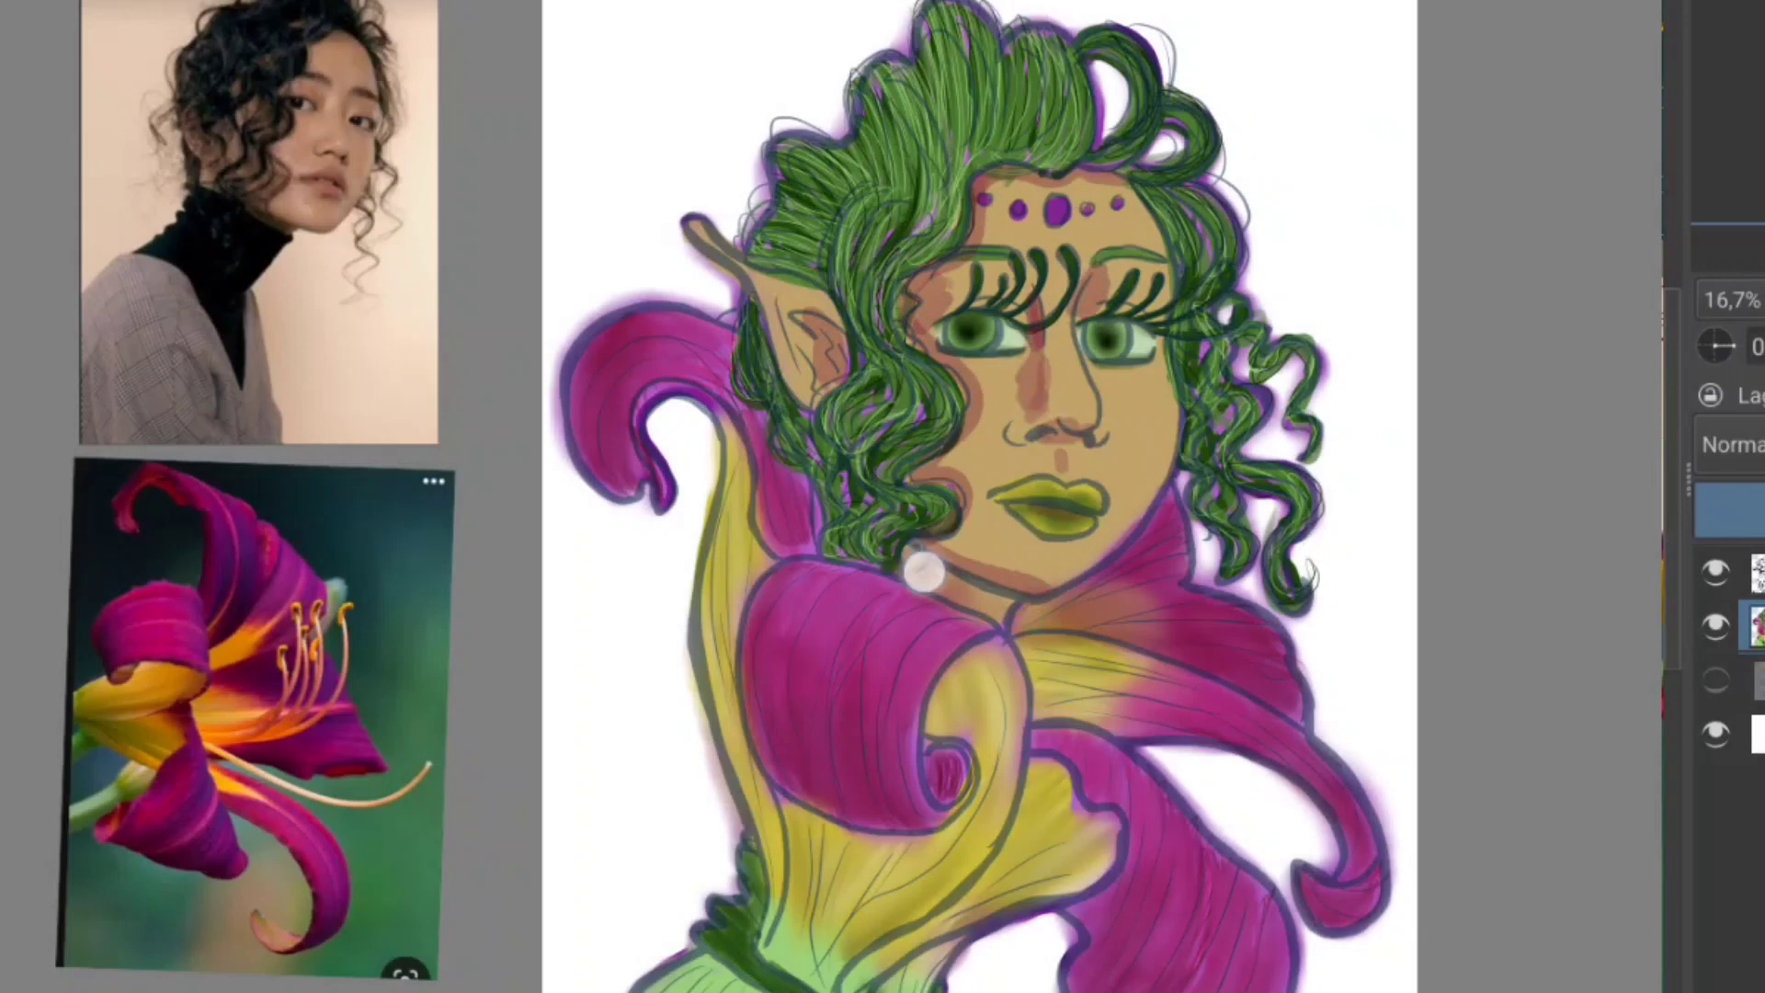
{"action": "left_click_drag", "start_coordinate": [723, 419], "coordinate": [768, 899]}
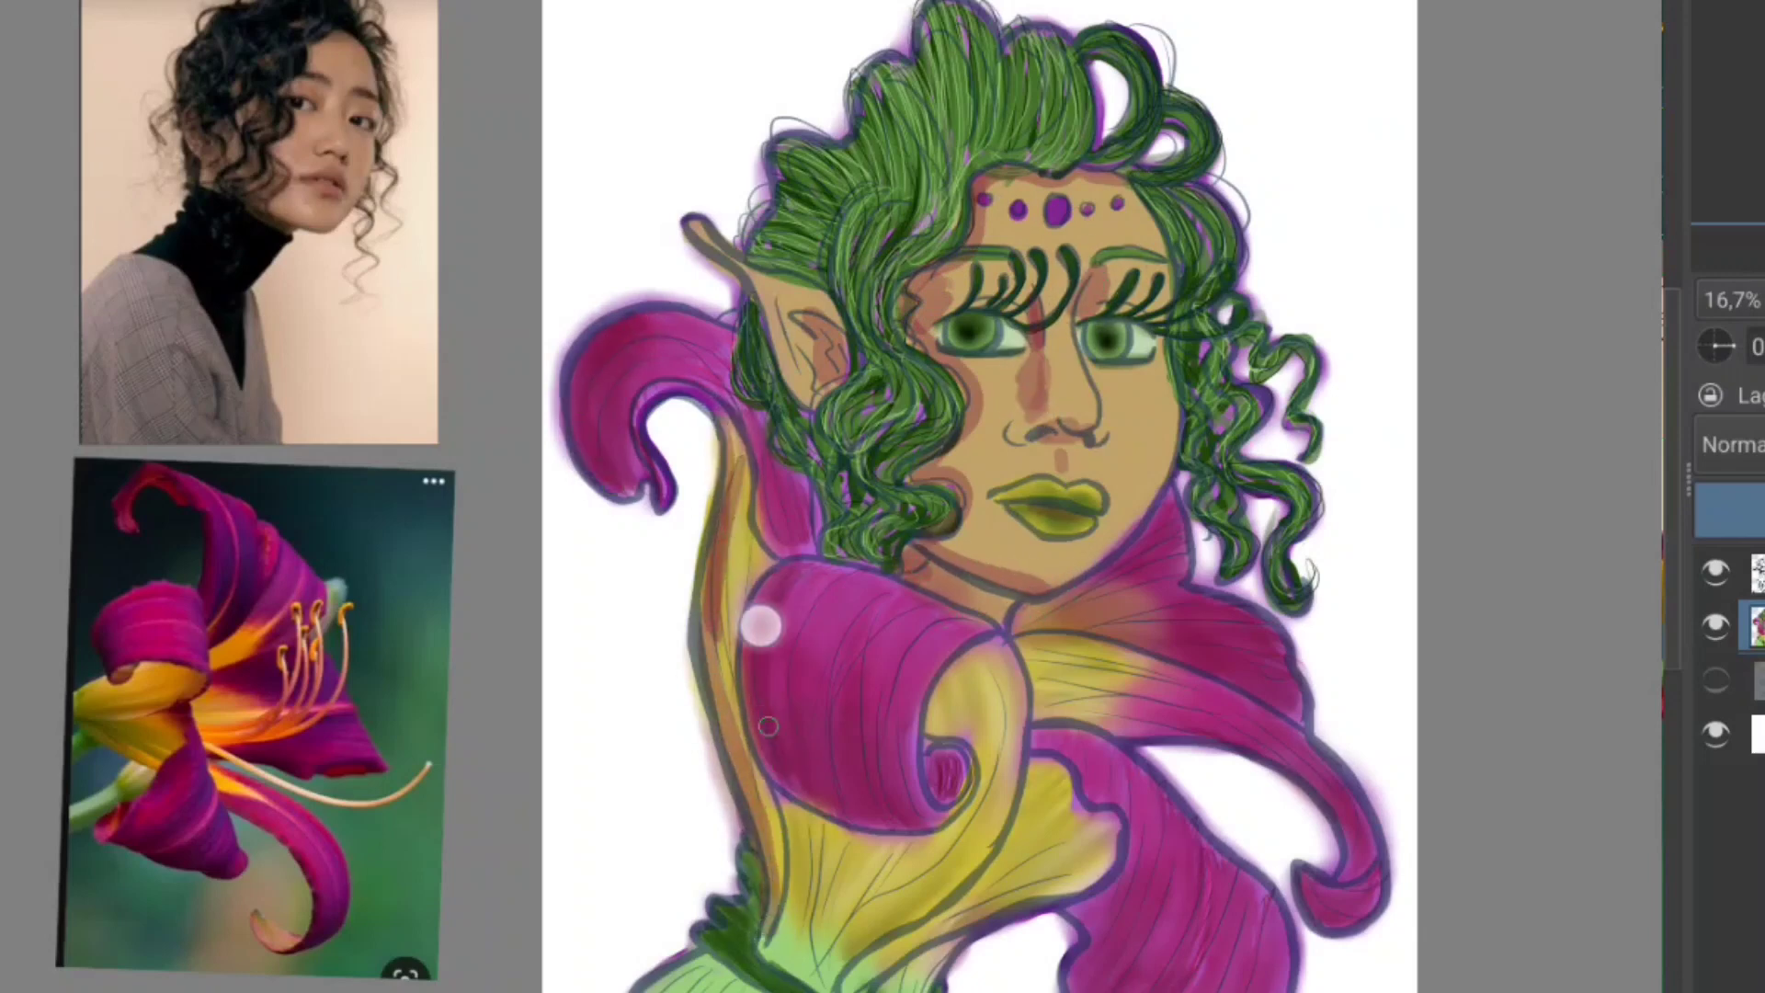
{"action": "left_click_drag", "start_coordinate": [760, 619], "coordinate": [781, 929]}
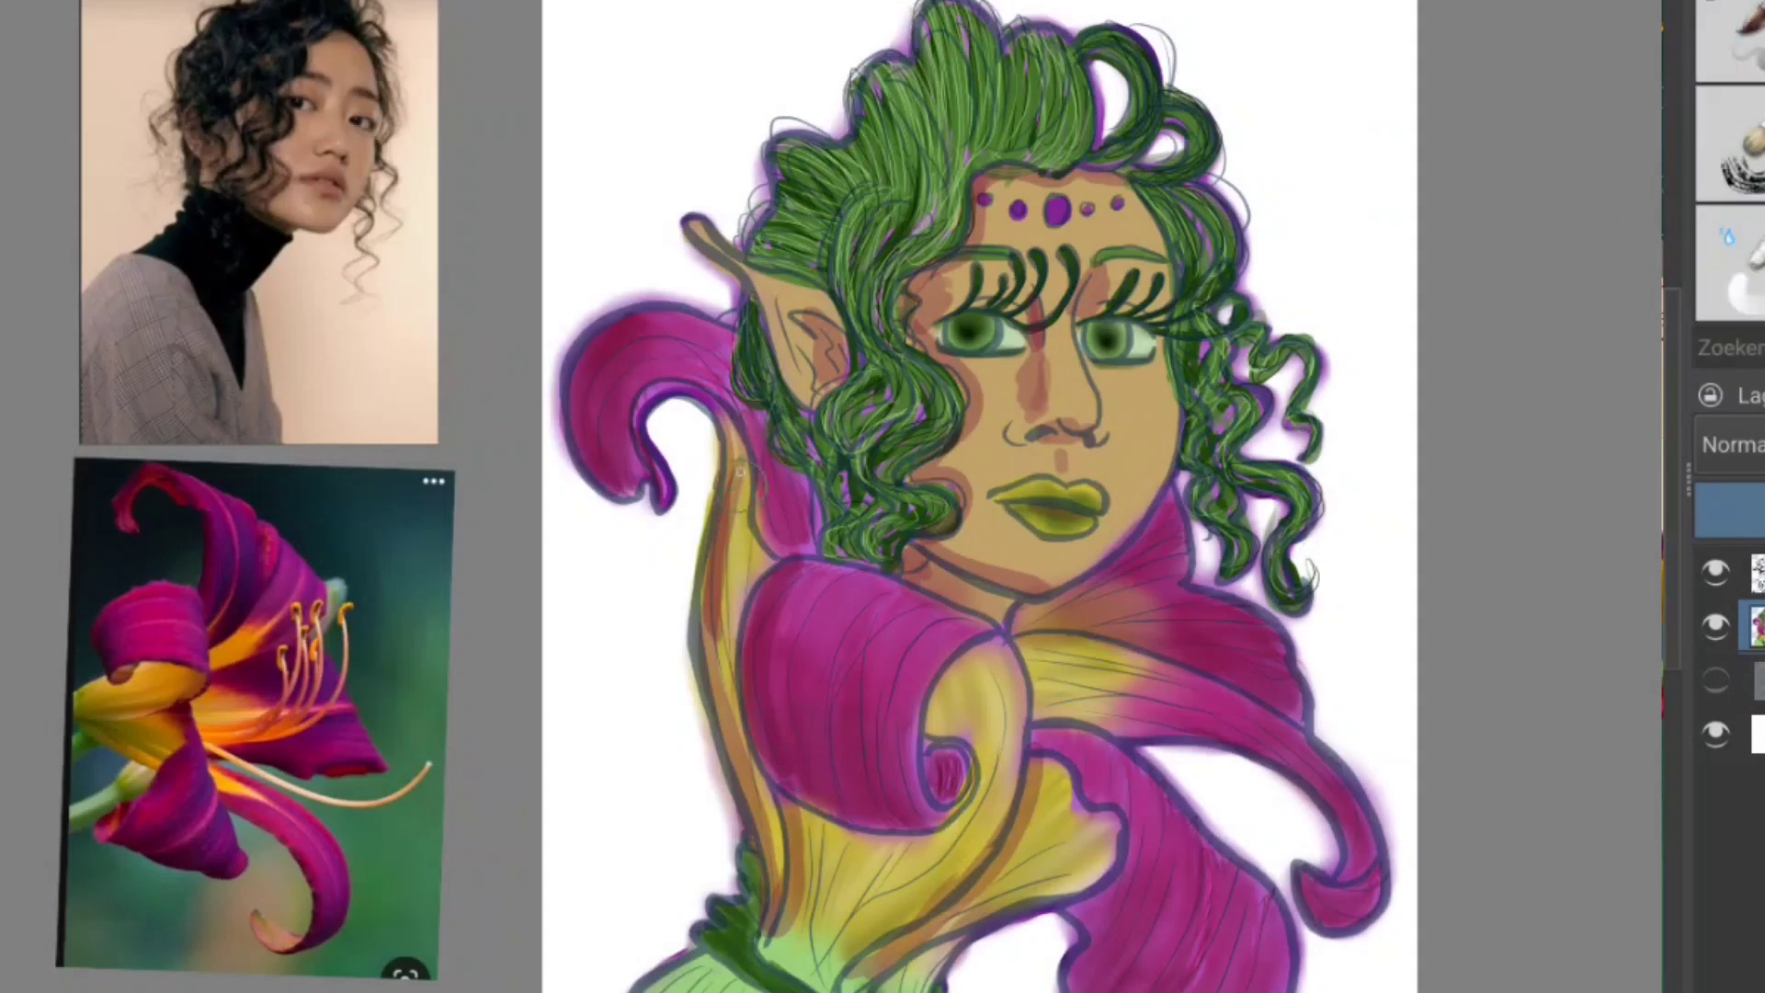
{"action": "left_click_drag", "start_coordinate": [733, 524], "coordinate": [717, 671]}
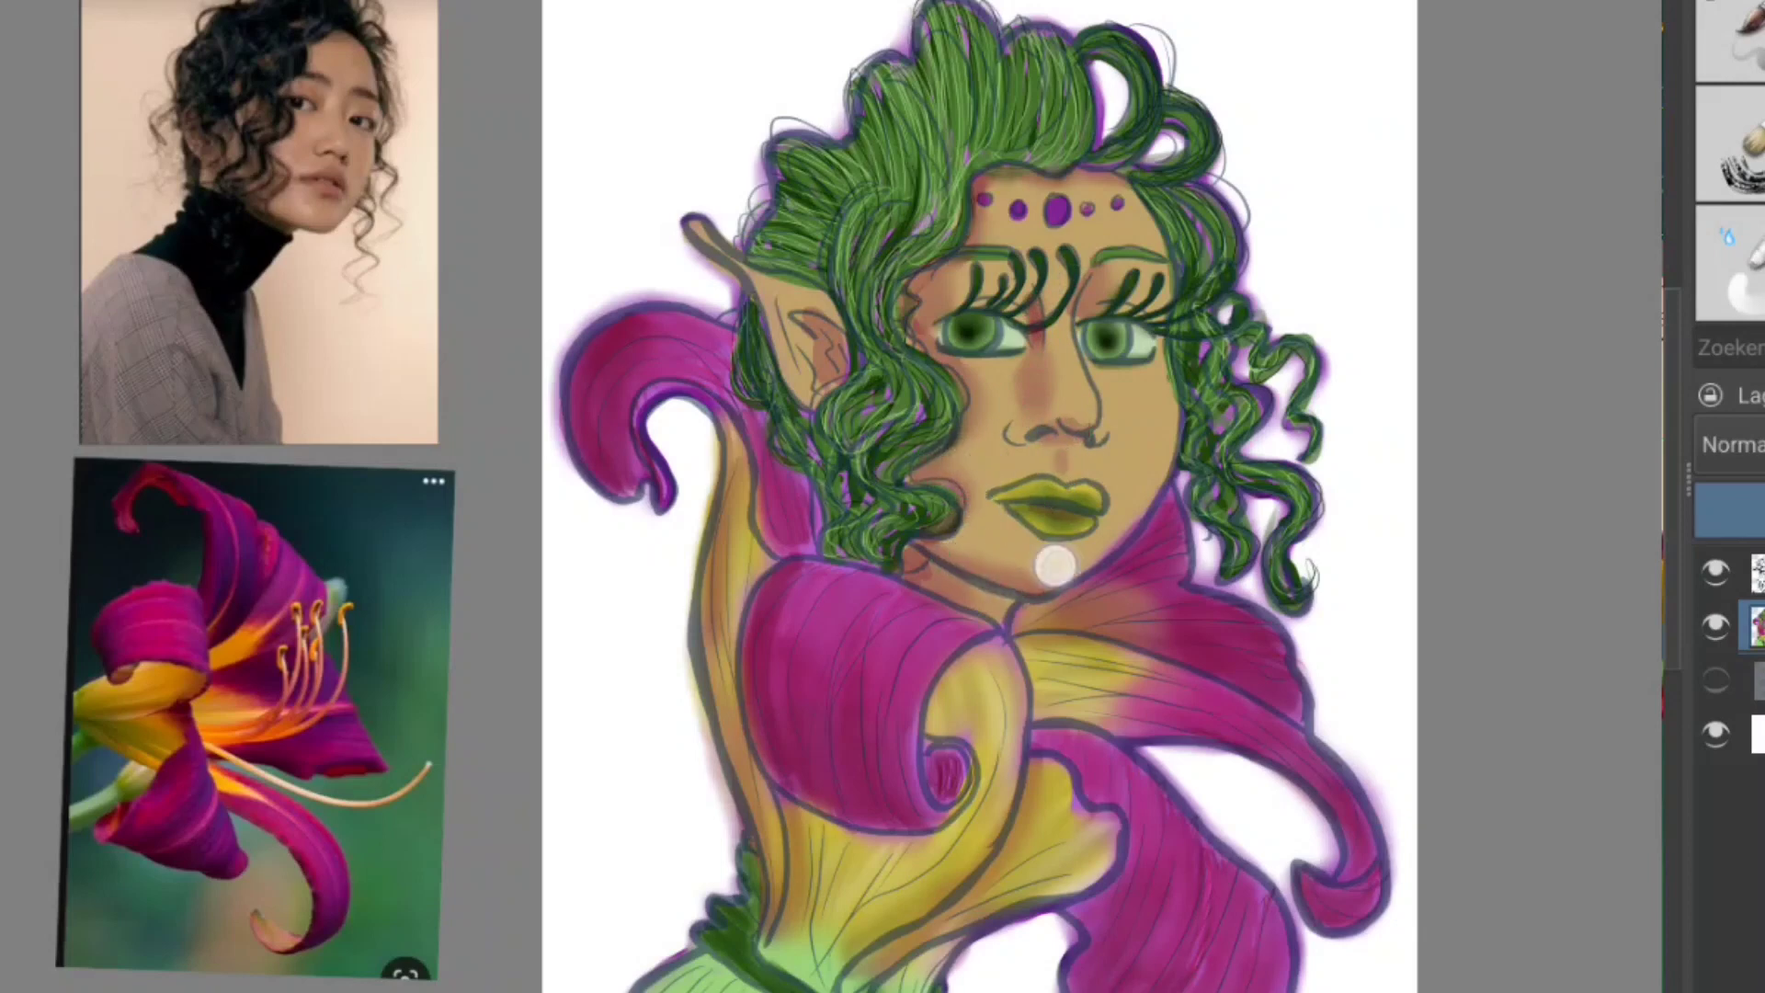
{"action": "left_click_drag", "start_coordinate": [1060, 392], "coordinate": [1032, 397]}
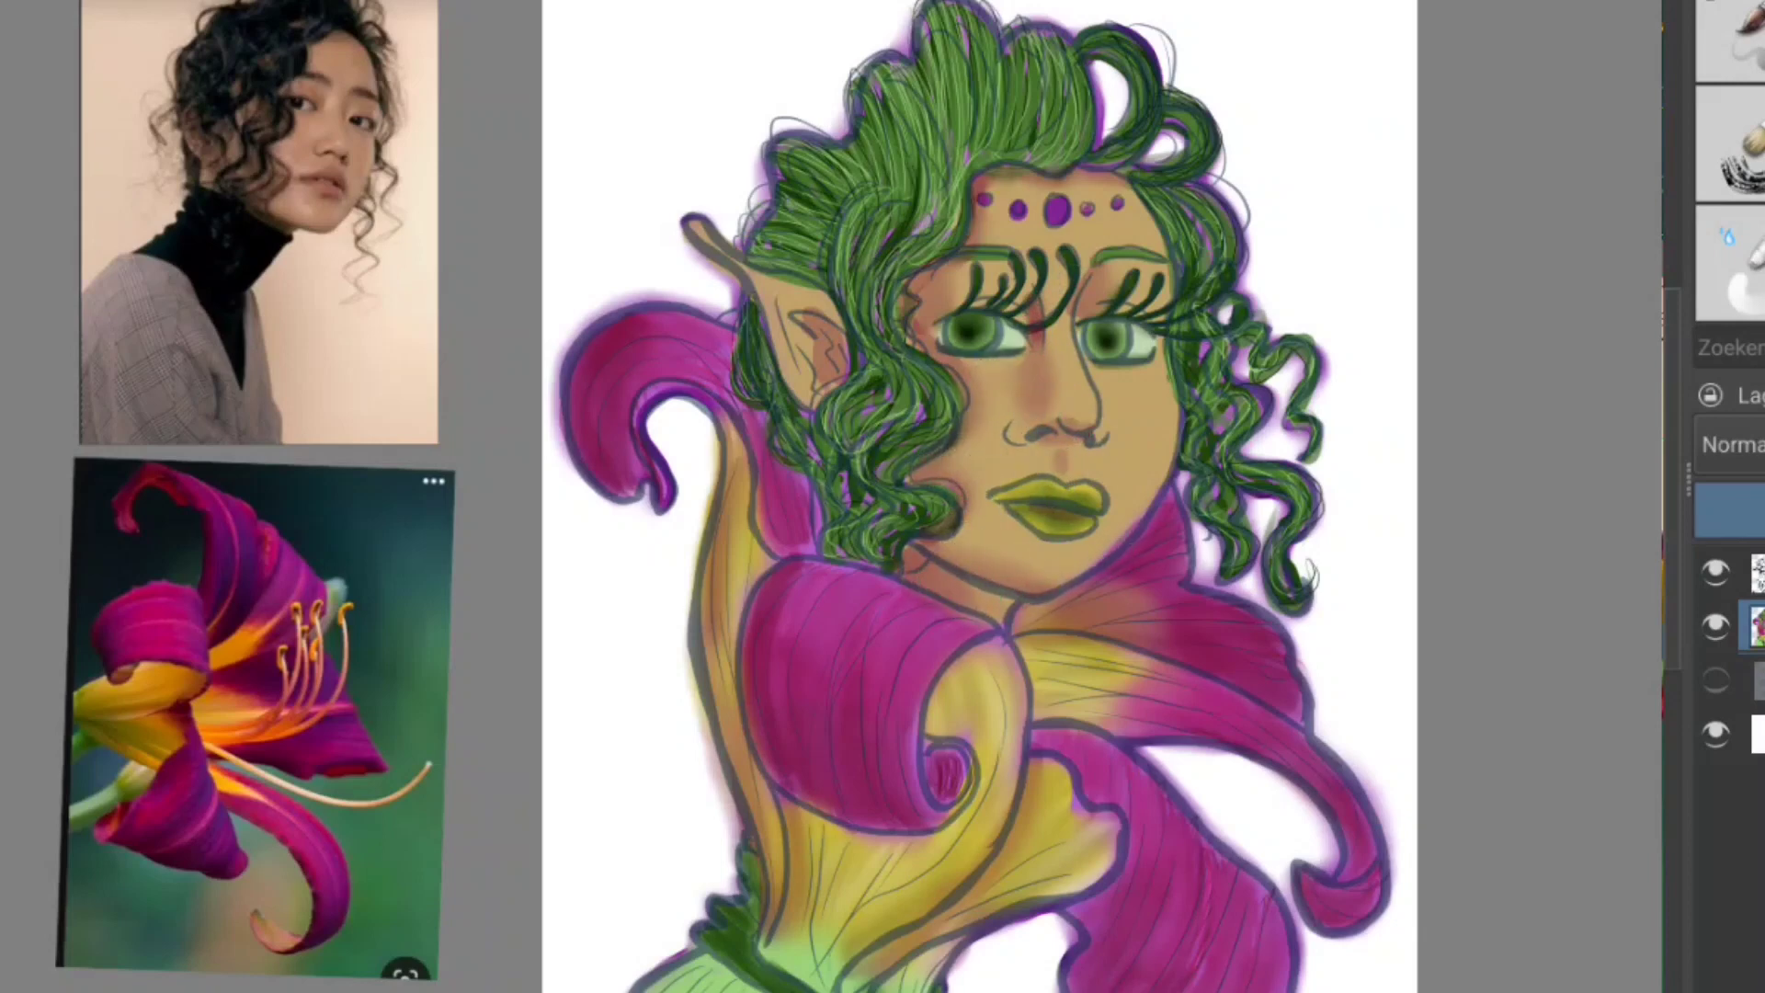
{"action": "scroll", "coordinate": [1729, 184], "scroll_direction": "up", "scroll_amount": 1}
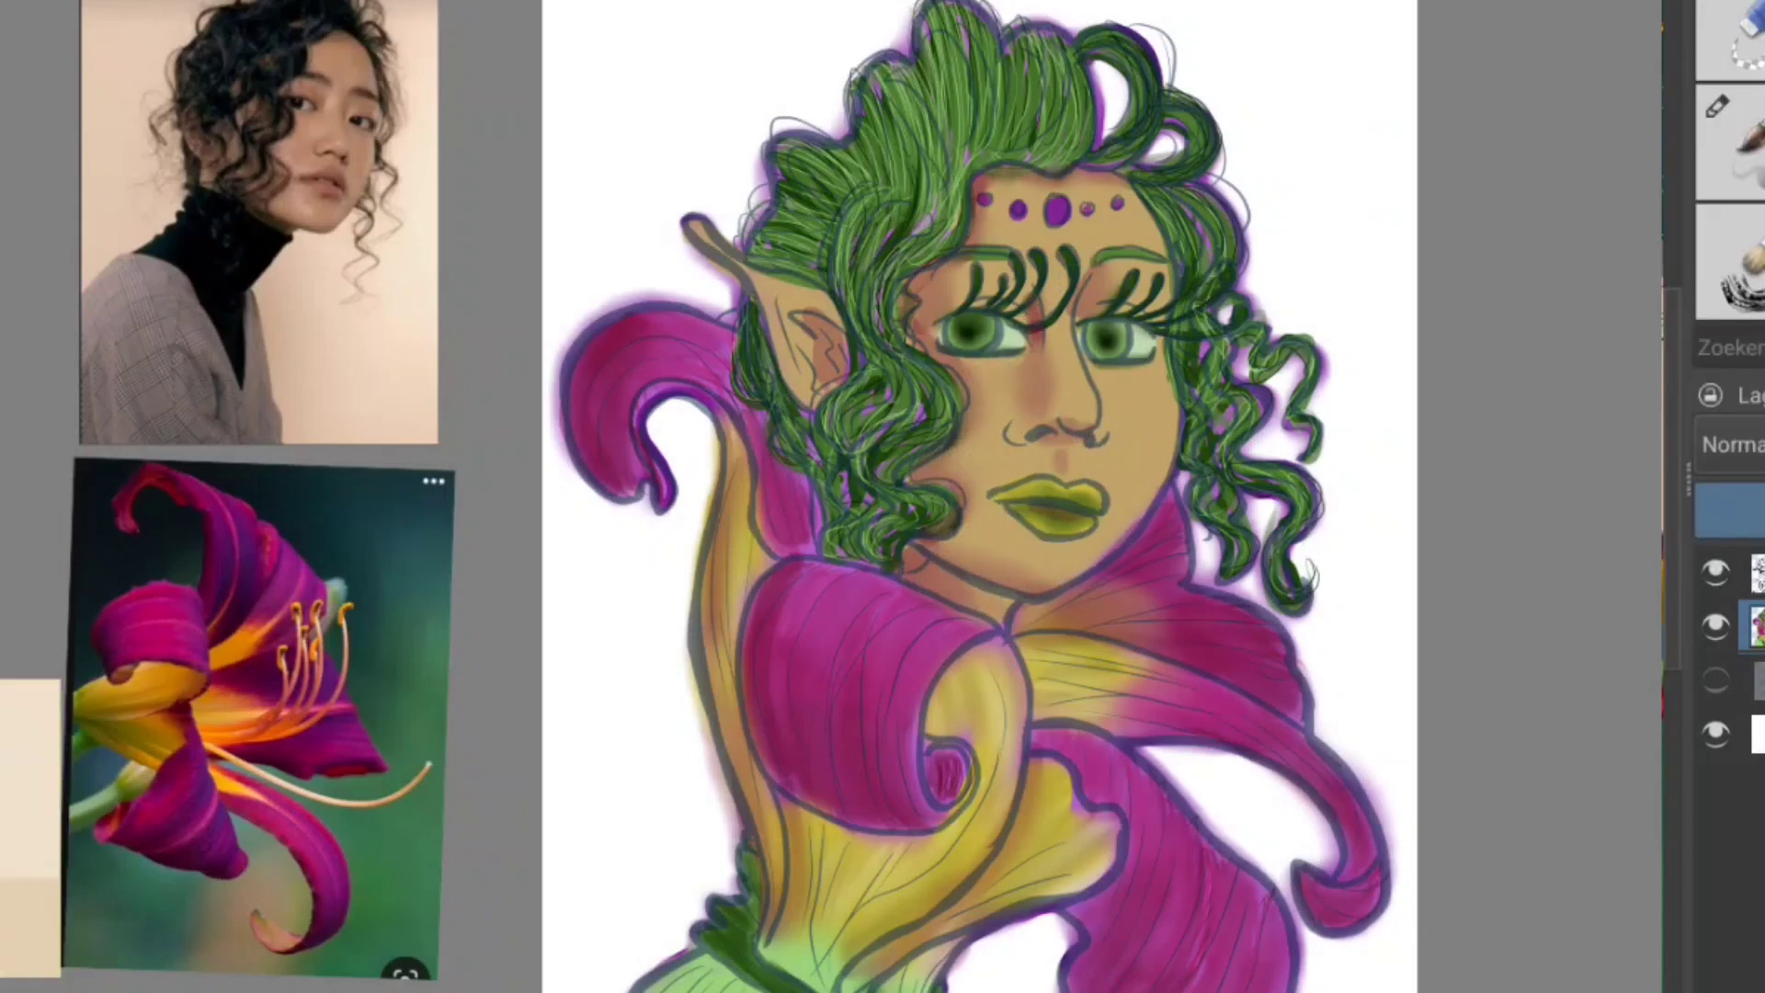
Step: Dab white highlights on the nose bridge, right eye, lips and right cheek
{"action": "left_click_drag", "start_coordinate": [1083, 400], "coordinate": [1069, 326]}
{"action": "left_click", "coordinate": [1116, 338]}
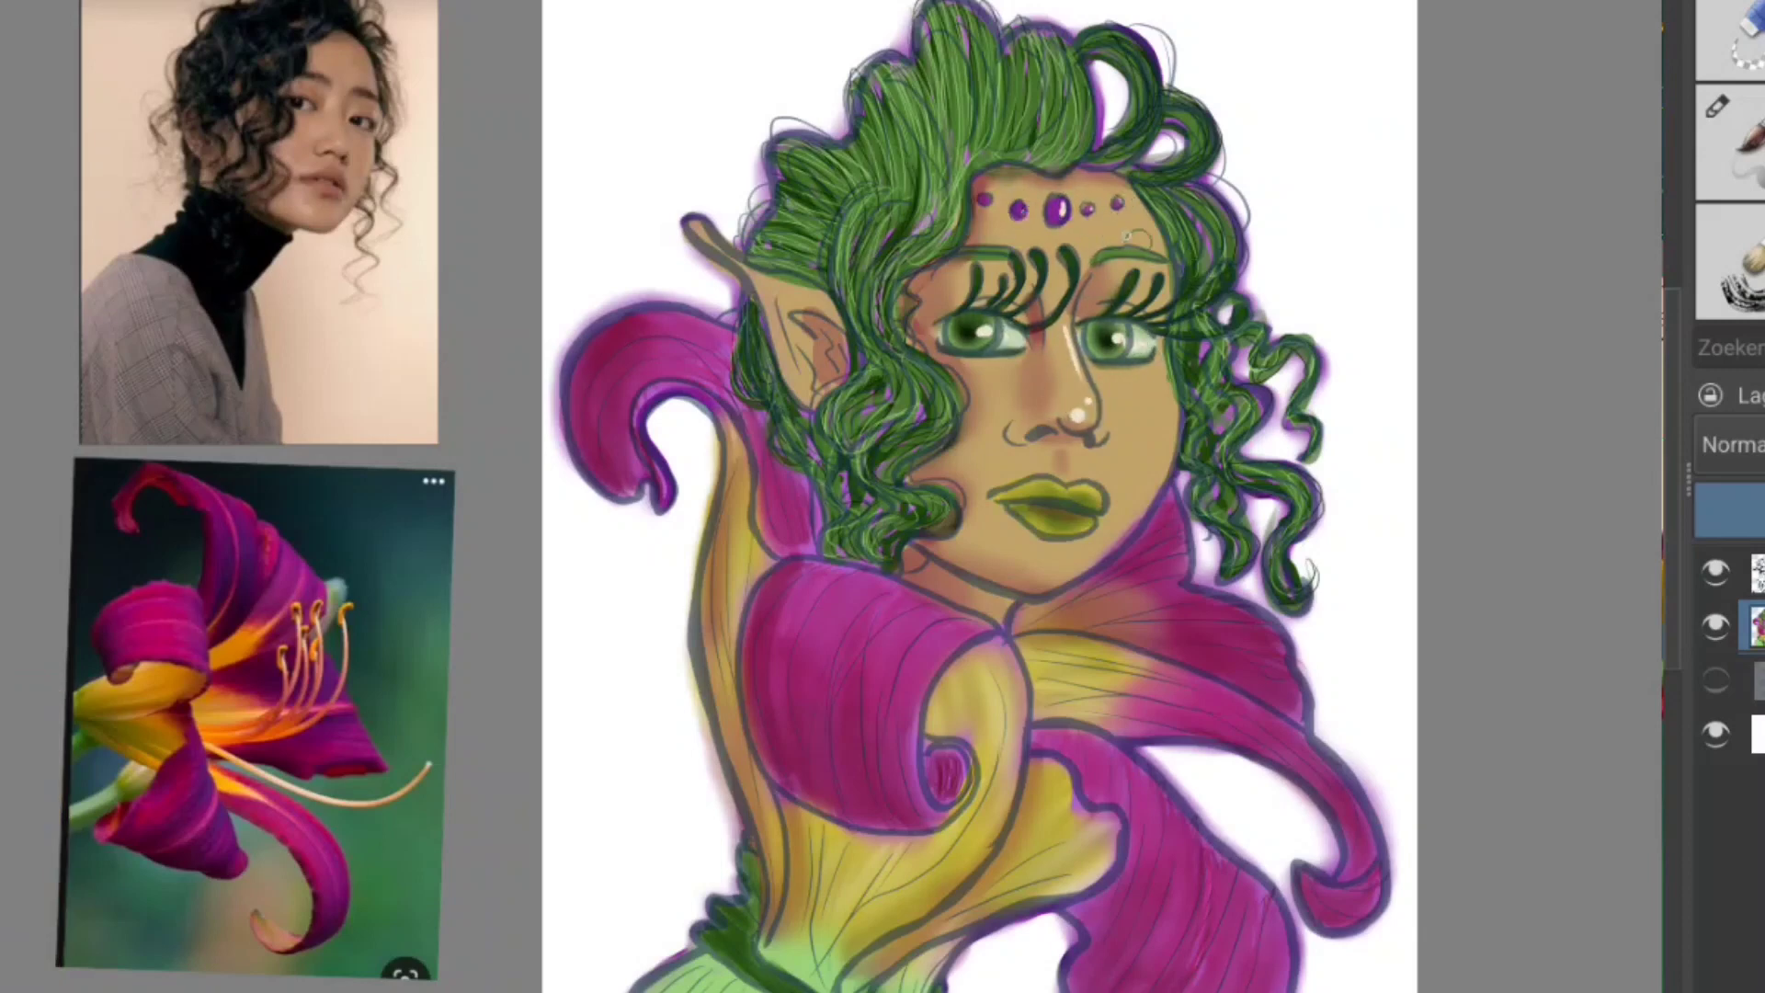
{"action": "left_click_drag", "start_coordinate": [1159, 416], "coordinate": [1136, 478]}
{"action": "left_click", "coordinate": [1085, 495]}
{"action": "left_click", "coordinate": [1066, 523]}
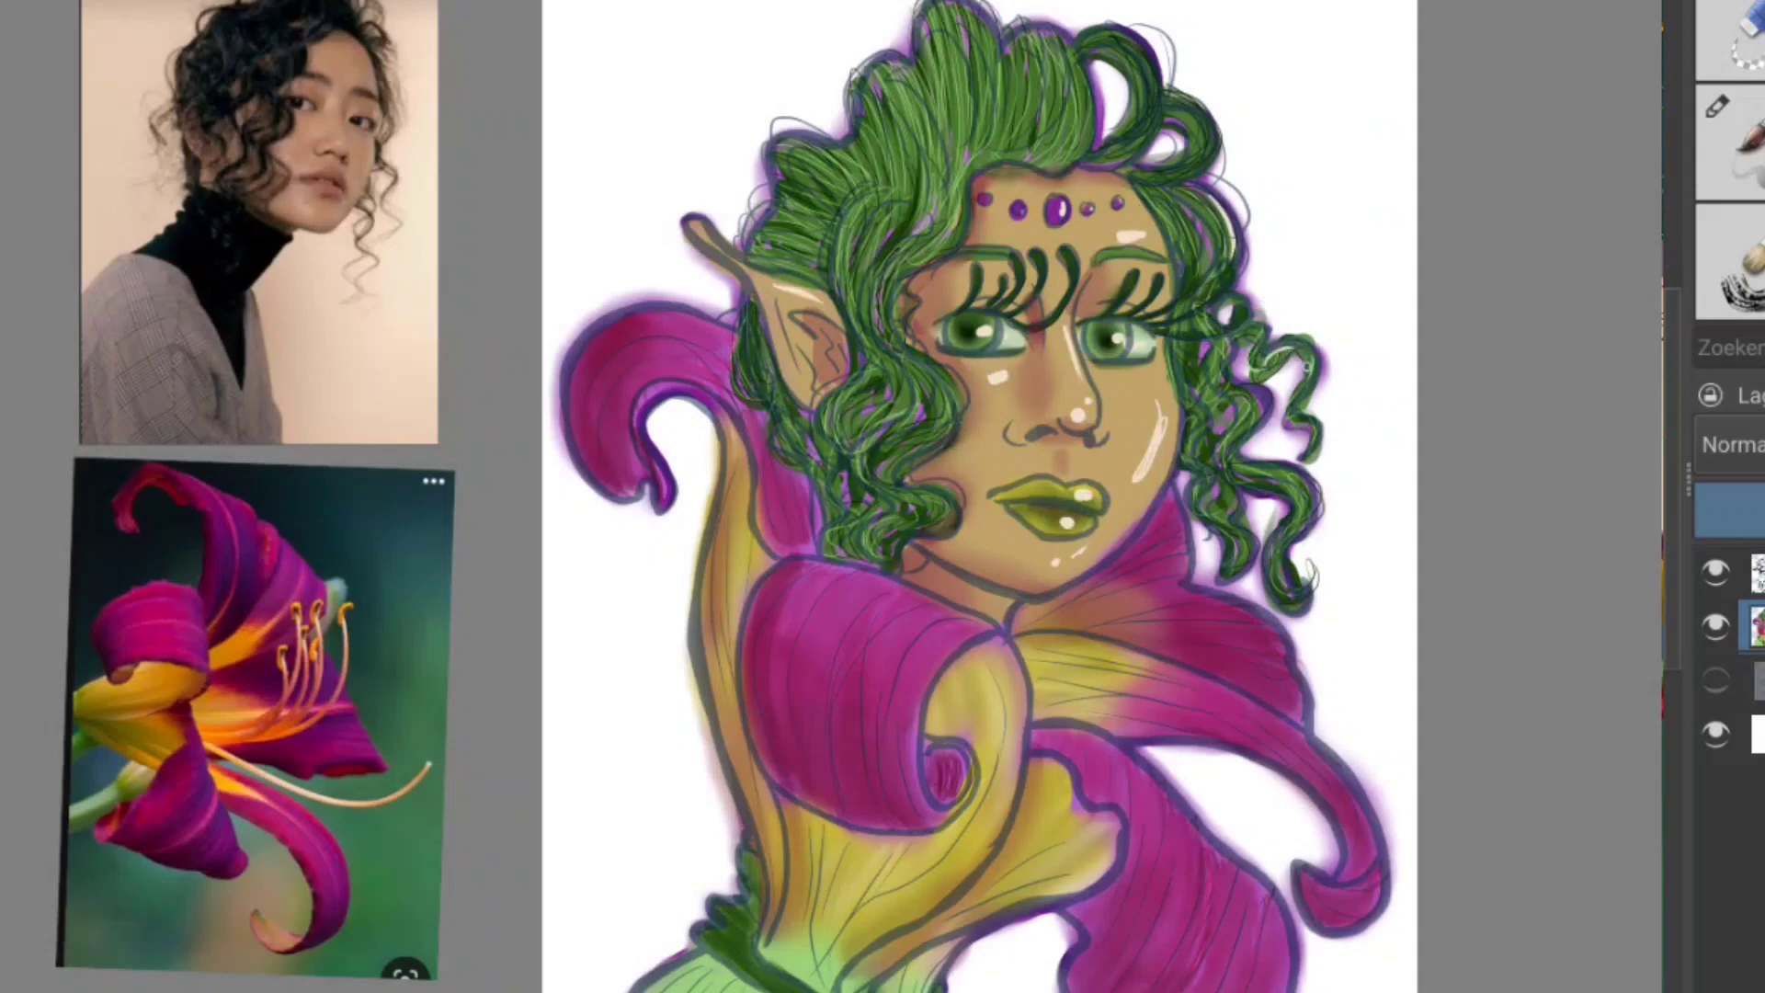
Step: Highlight the left eye's lashes, hair curls, chin and nose tip in white
{"action": "left_click_drag", "start_coordinate": [1013, 262], "coordinate": [1037, 241]}
{"action": "left_click_drag", "start_coordinate": [1076, 61], "coordinate": [1135, 111]}
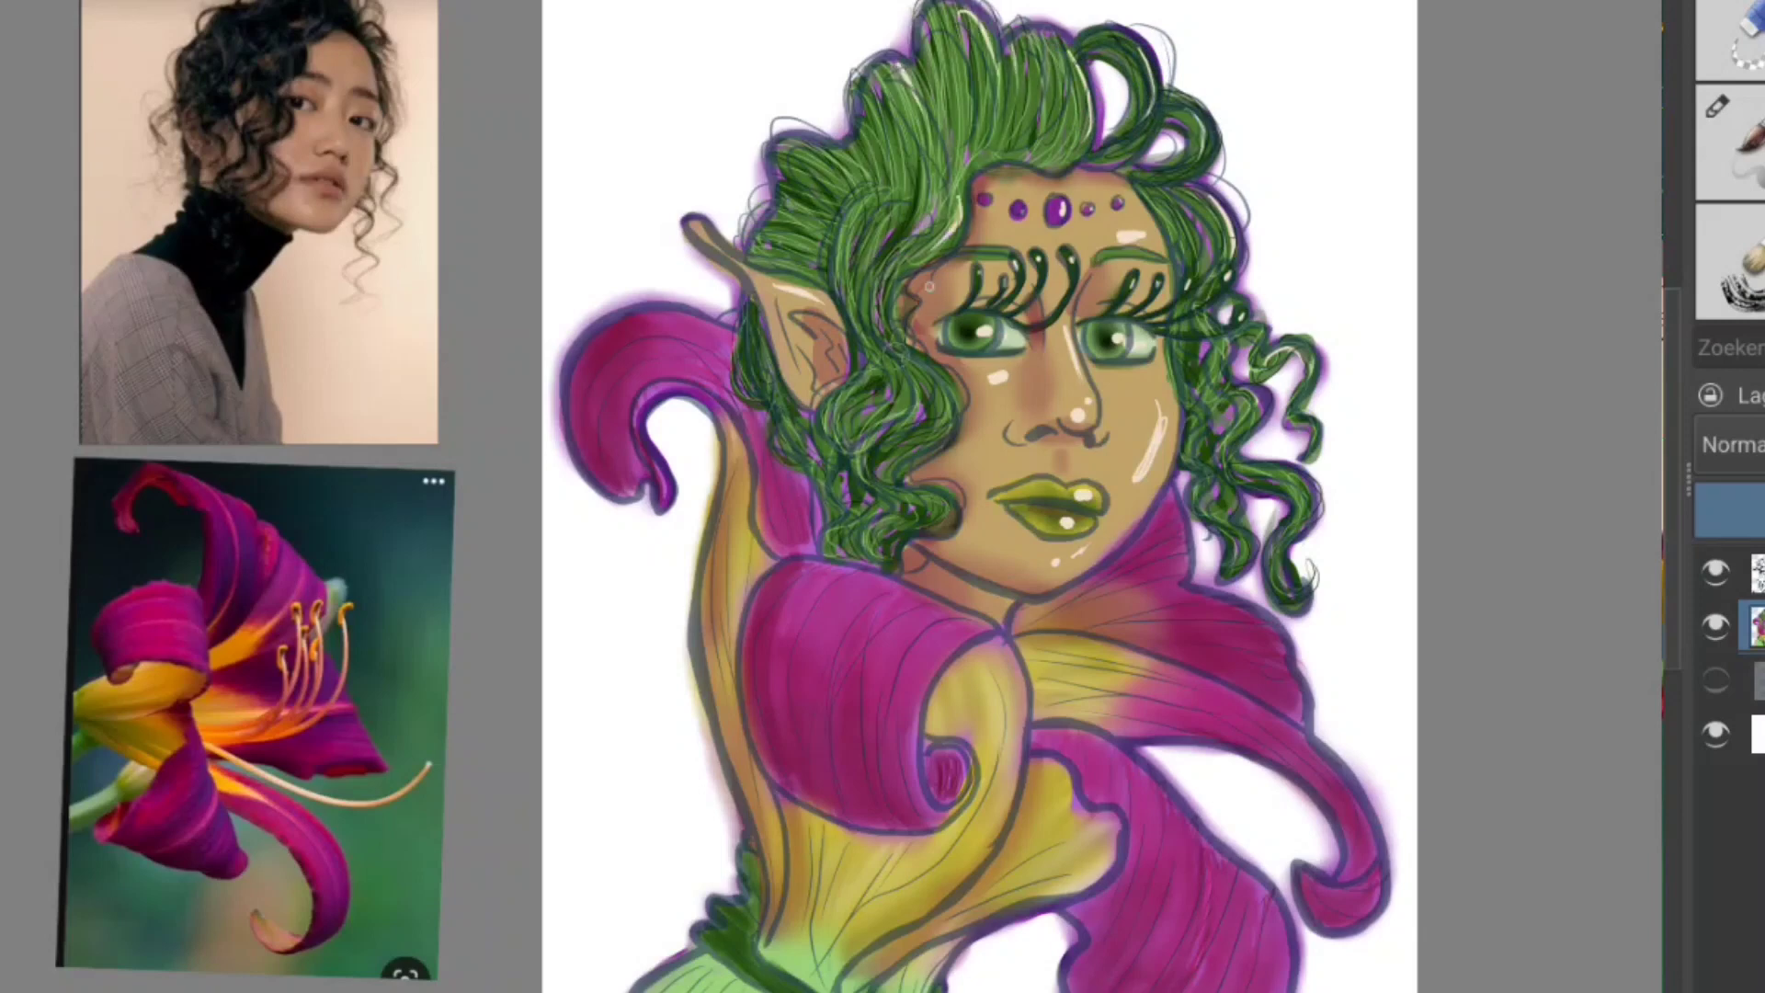
{"action": "left_click_drag", "start_coordinate": [928, 287], "coordinate": [873, 575]}
{"action": "scroll", "coordinate": [1733, 165], "scroll_direction": "down", "scroll_amount": 1}
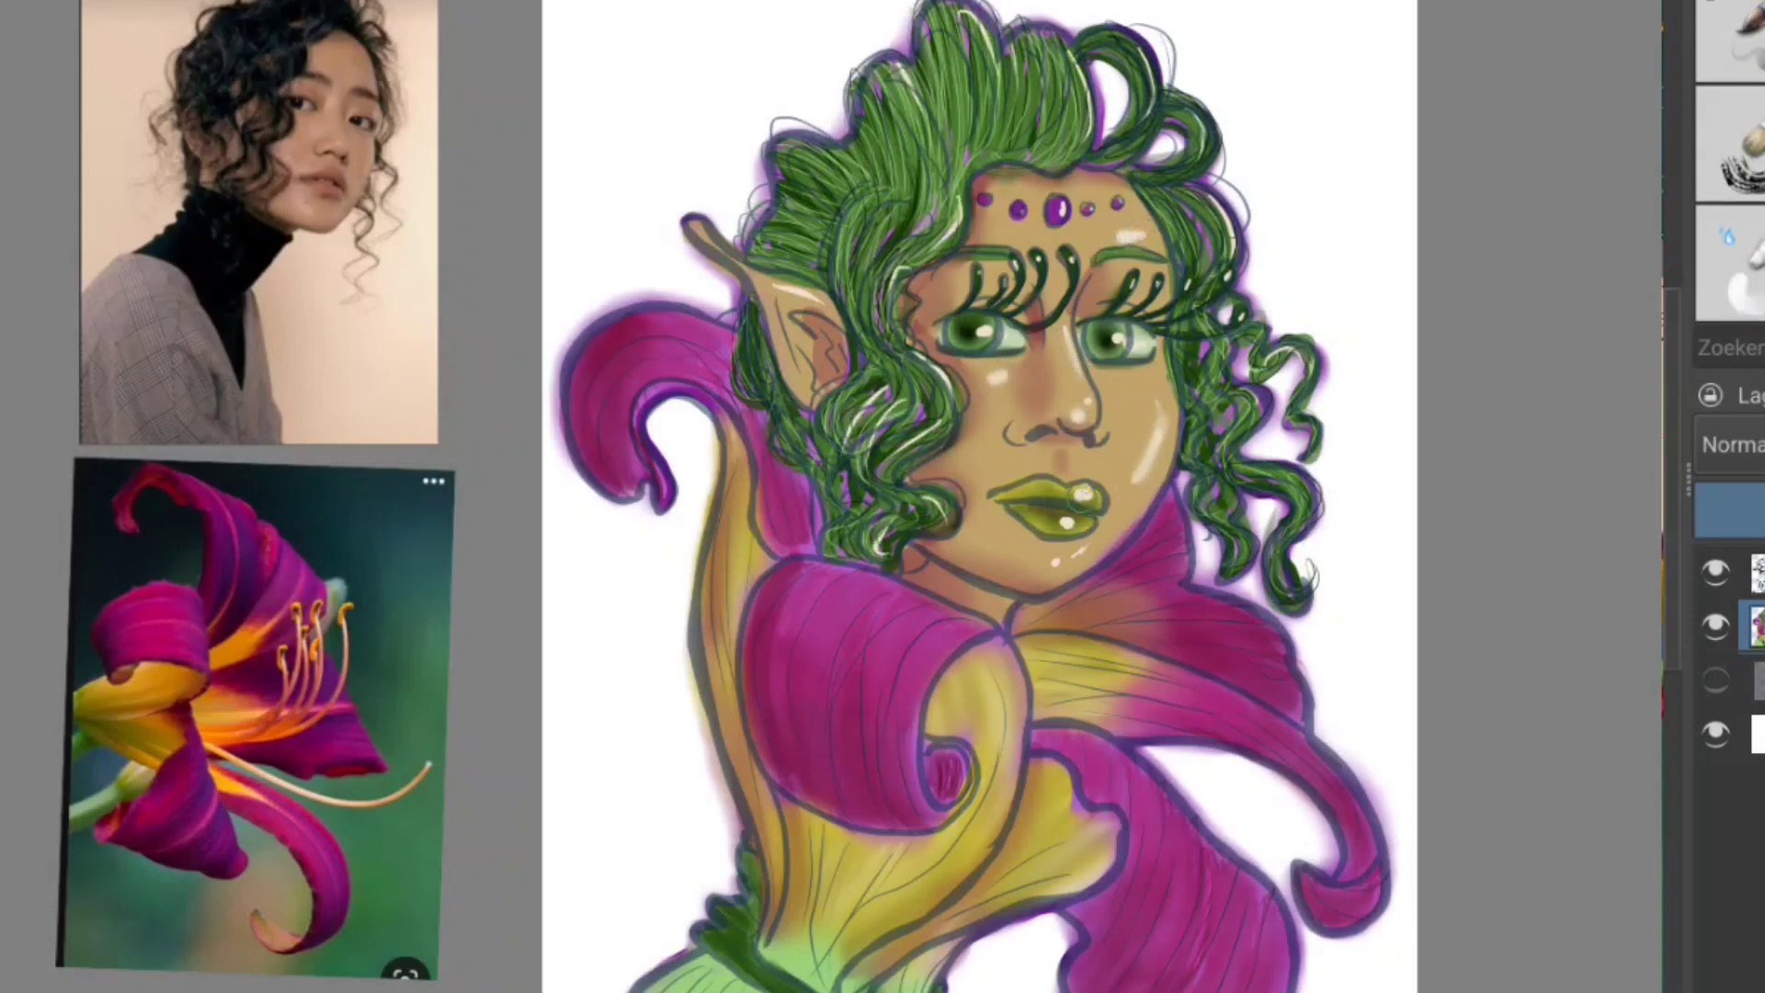
{"action": "left_click", "coordinate": [1056, 557]}
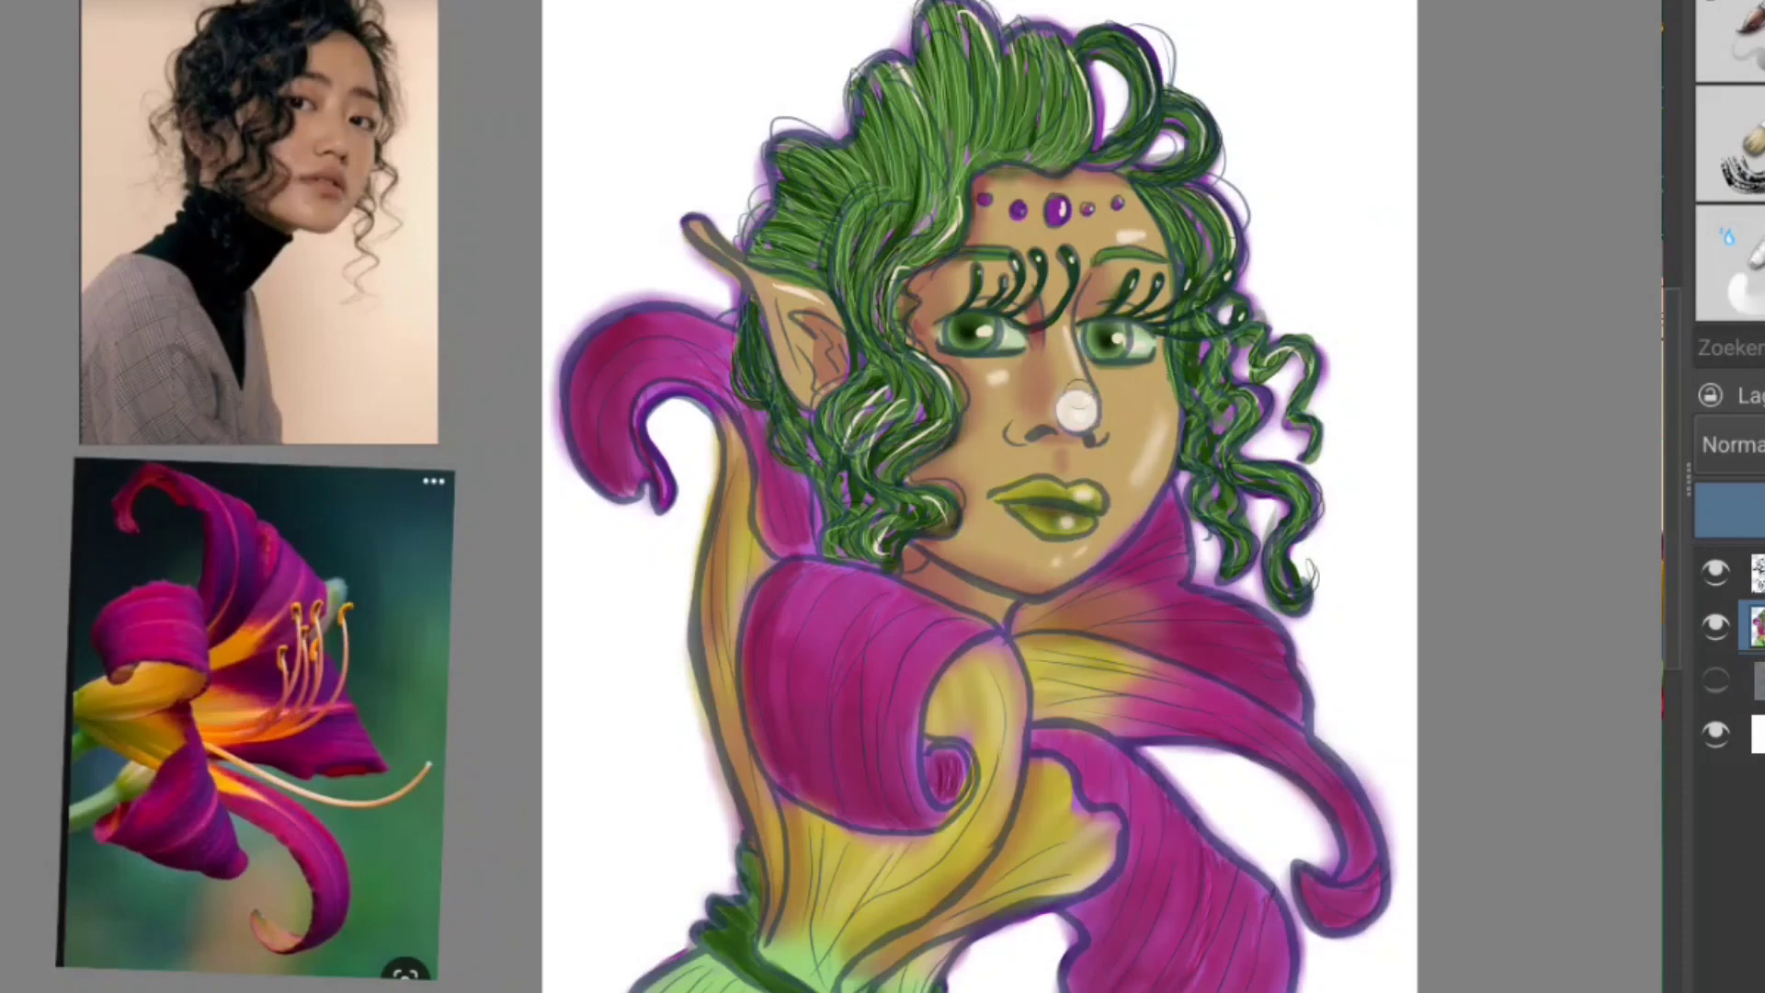
{"action": "left_click_drag", "start_coordinate": [1076, 409], "coordinate": [1059, 333]}
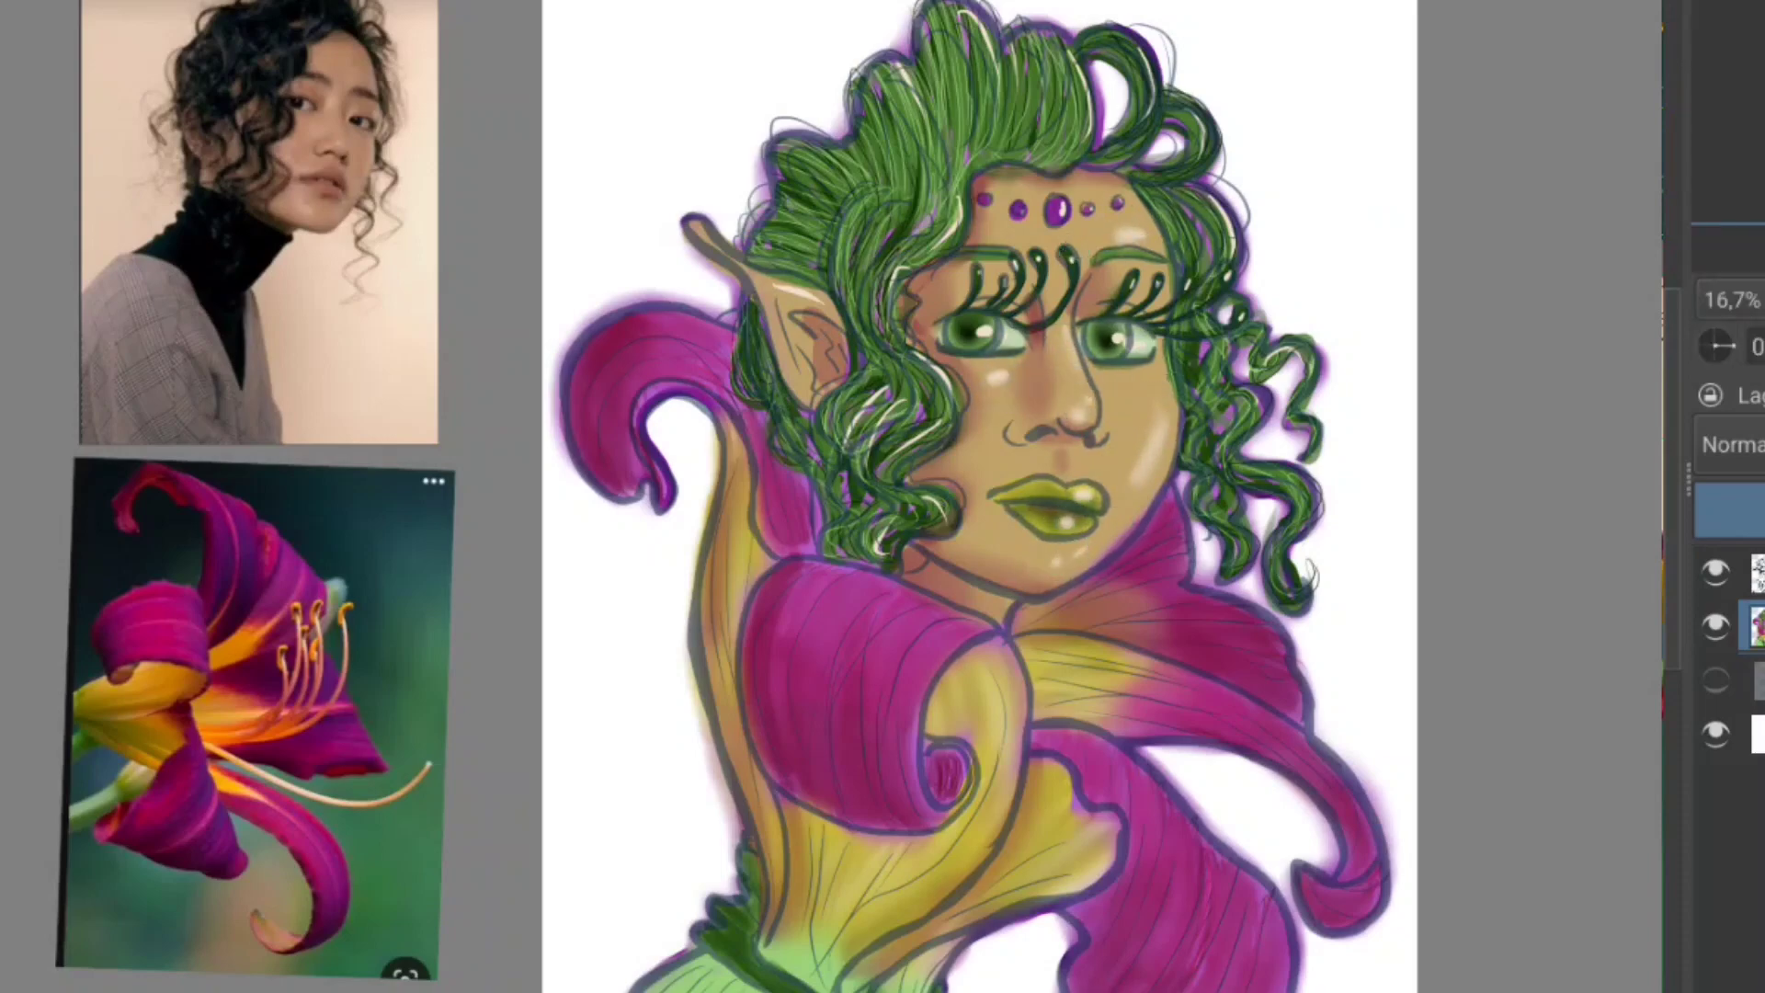
Step: Add white highlight strokes along the right magenta petal
{"action": "left_click_drag", "start_coordinate": [1076, 243], "coordinate": [1003, 36]}
{"action": "left_click_drag", "start_coordinate": [1067, 565], "coordinate": [1199, 772]}
{"action": "left_click_drag", "start_coordinate": [1145, 487], "coordinate": [1296, 648]}
Step: Add white highlights to the right and left petals, then blend them into the petal colours
{"action": "left_click_drag", "start_coordinate": [1149, 405], "coordinate": [1221, 500]}
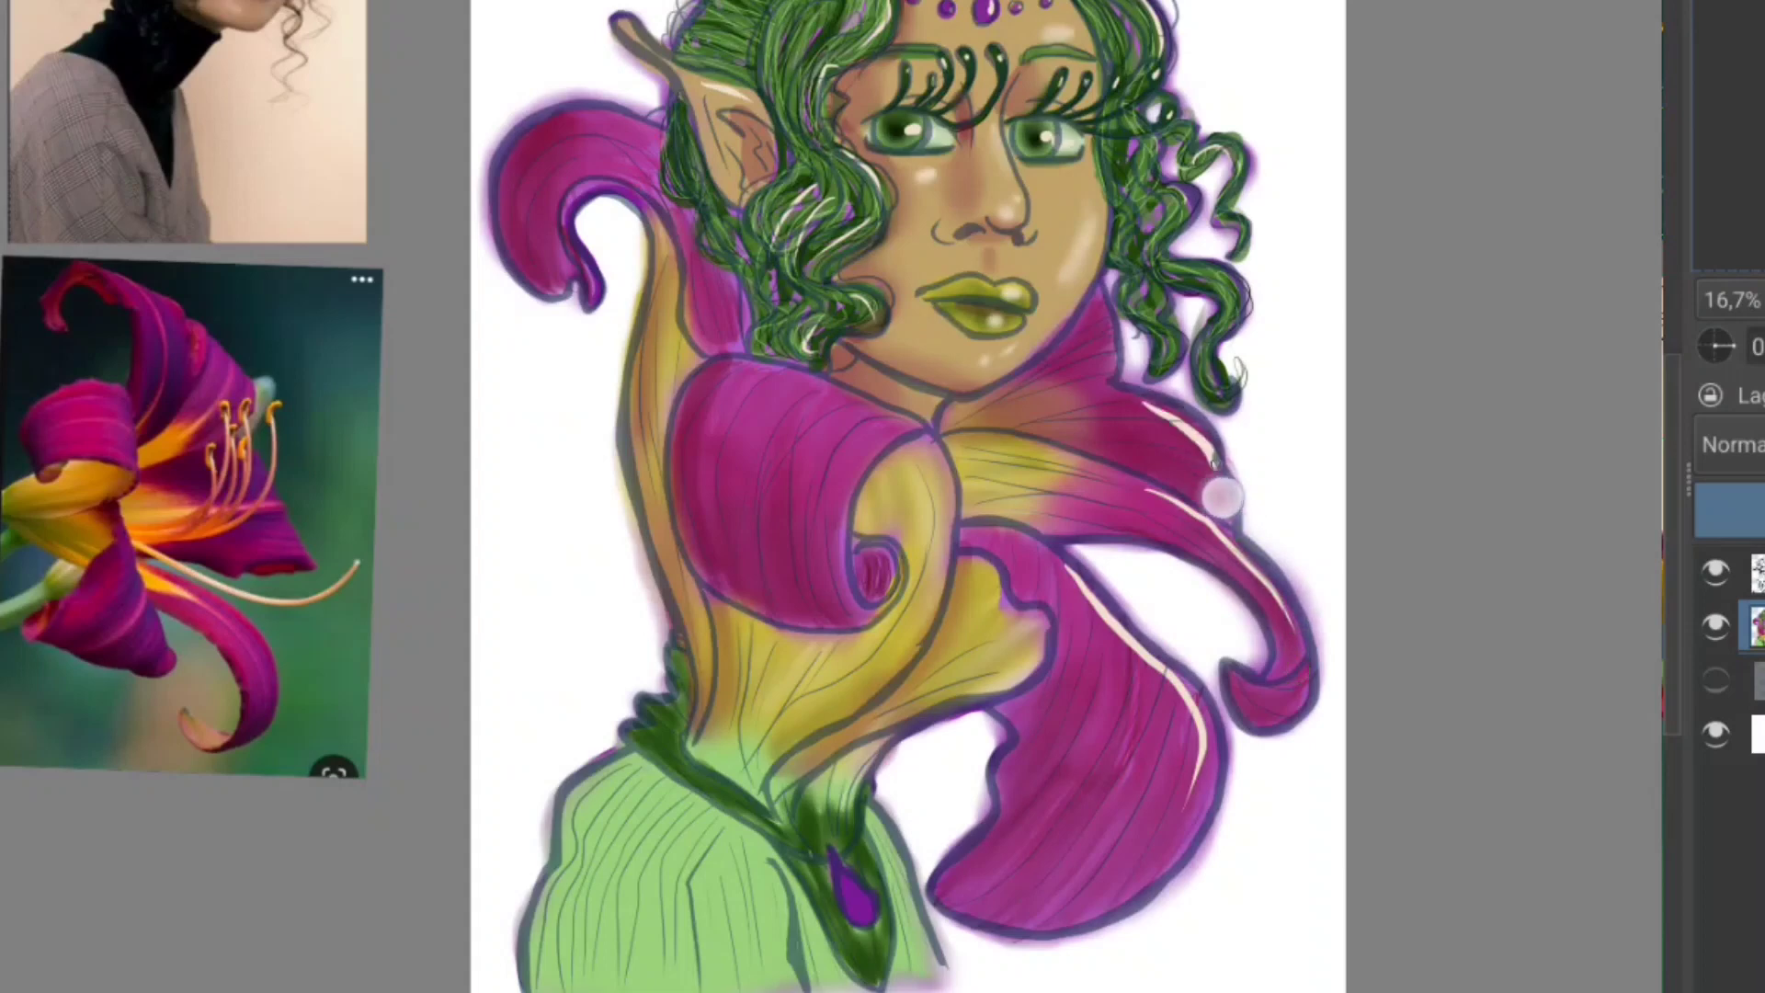
{"action": "left_click_drag", "start_coordinate": [915, 428], "coordinate": [837, 589]}
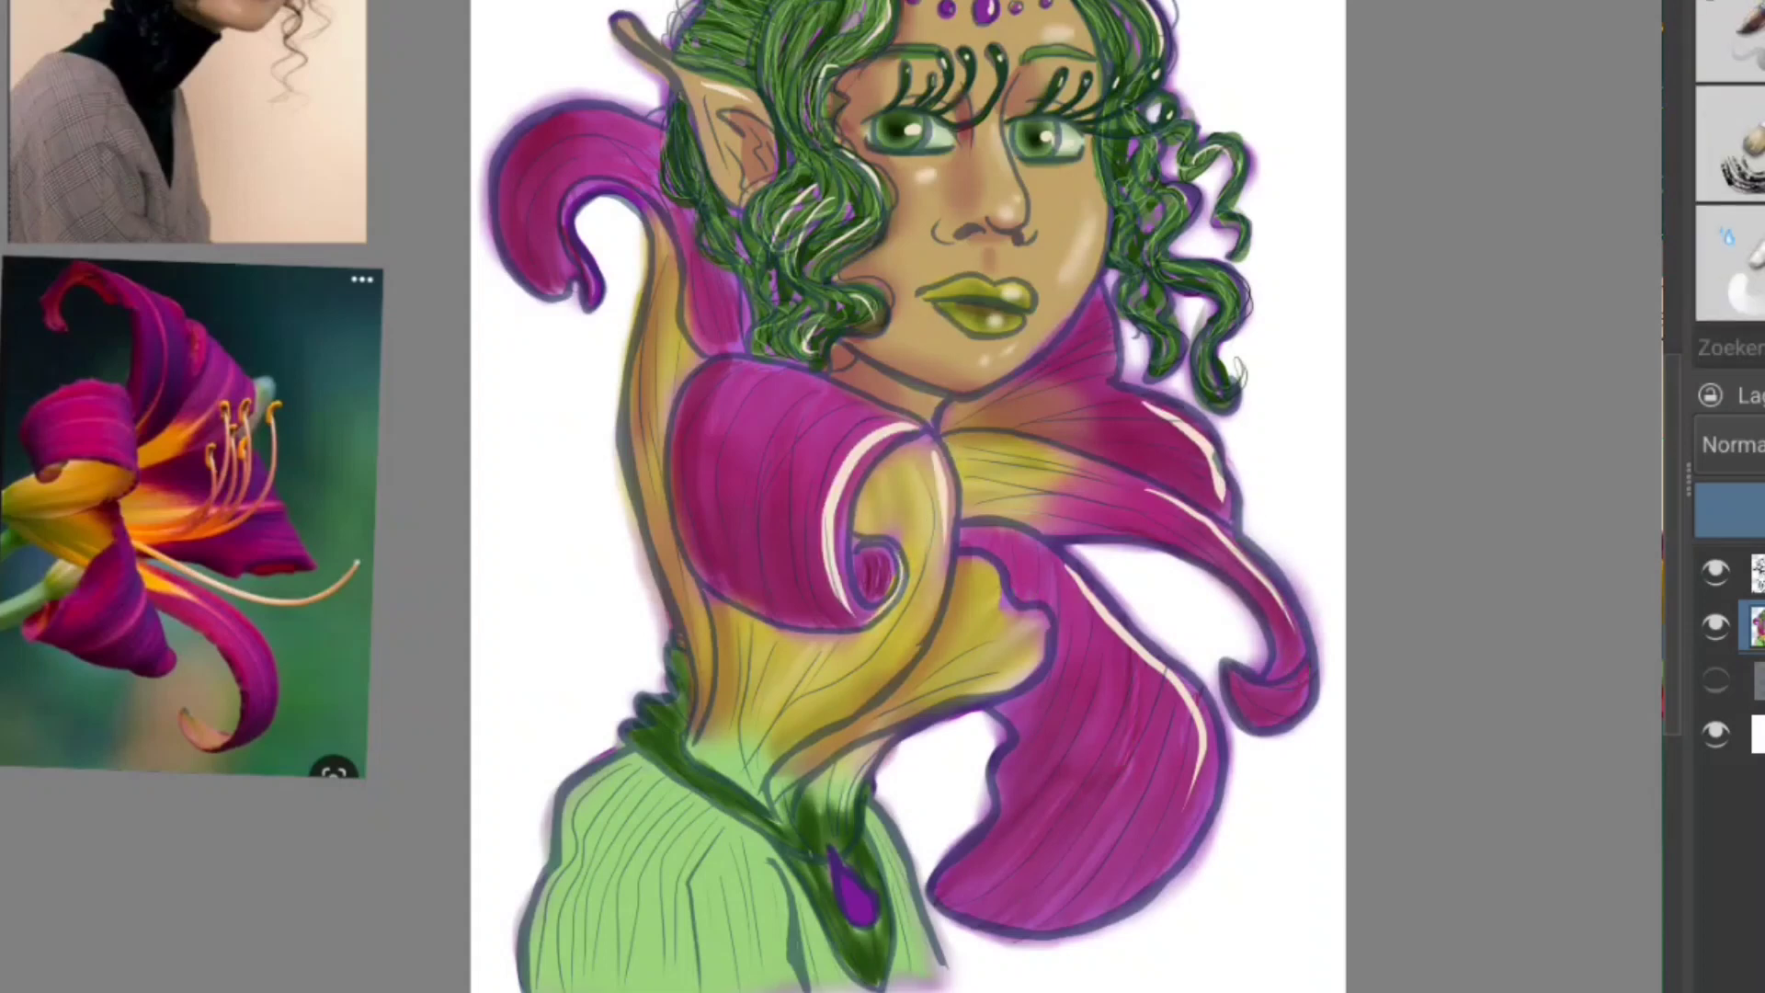
{"action": "left_click_drag", "start_coordinate": [1155, 406], "coordinate": [1232, 556]}
{"action": "left_click_drag", "start_coordinate": [1191, 791], "coordinate": [1071, 565]}
{"action": "mouse_move", "coordinate": [841, 589]}
{"action": "left_mouse_down"}
{"action": "mouse_move", "coordinate": [906, 445]}
{"action": "mouse_move", "coordinate": [931, 472]}
{"action": "left_mouse_up"}
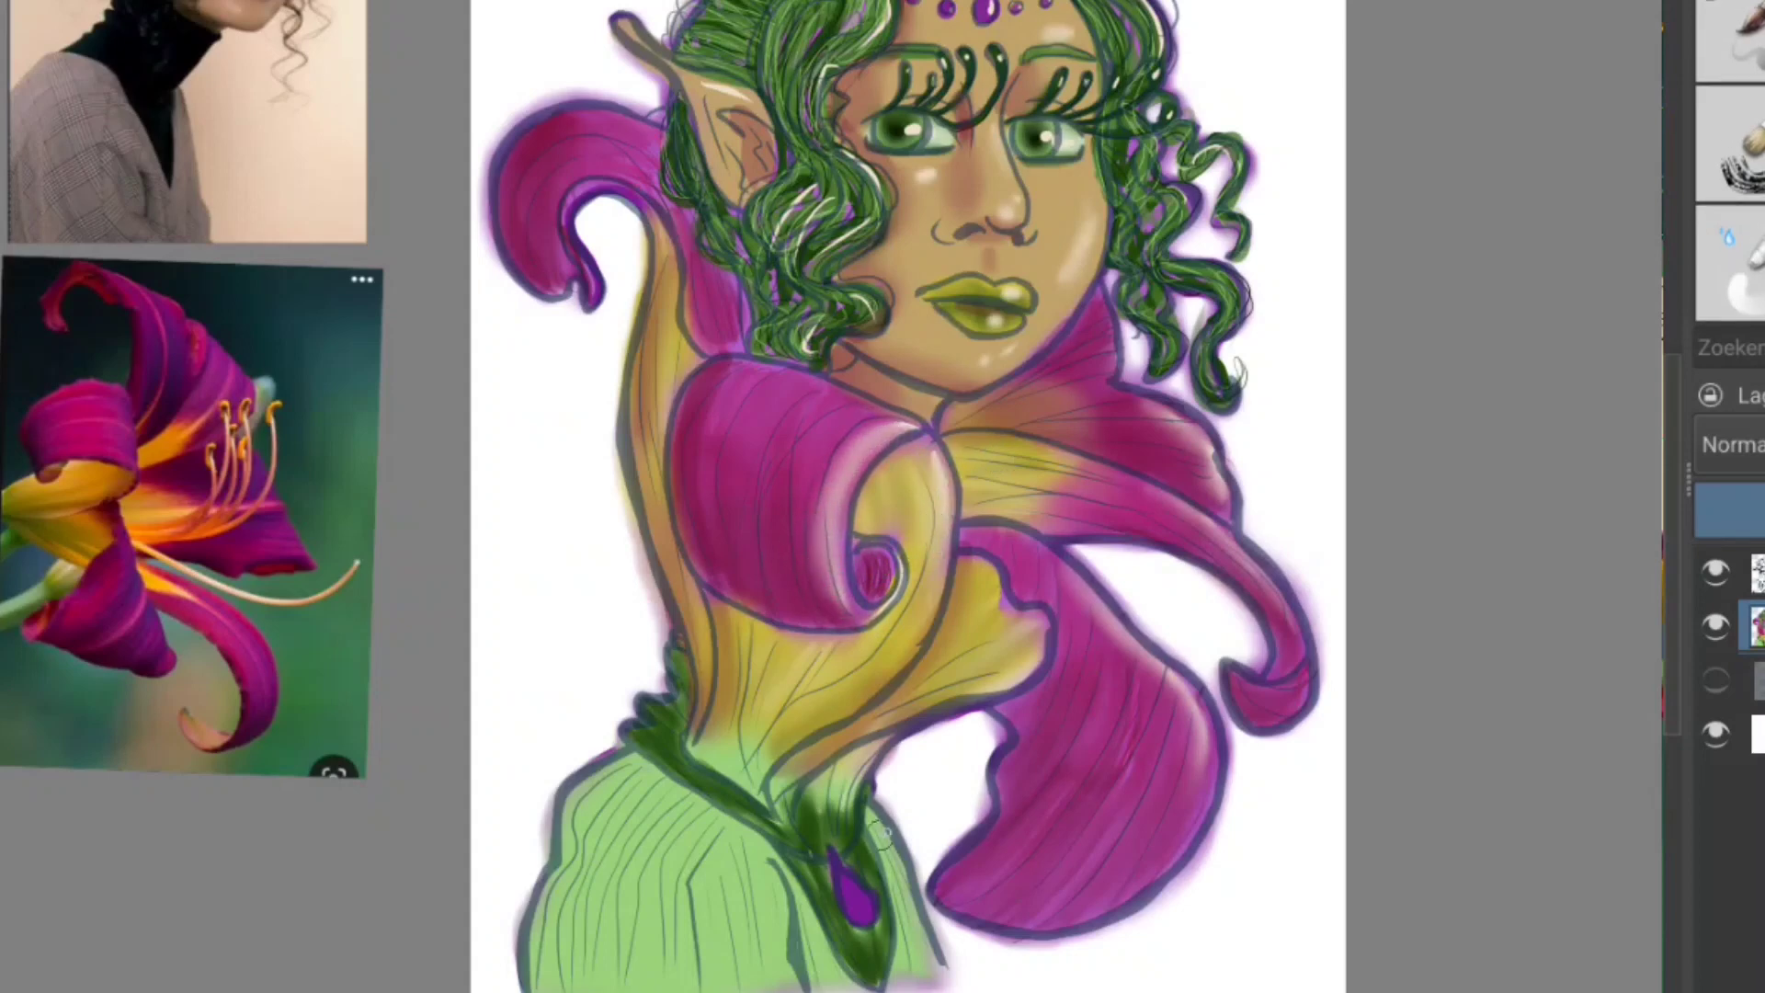
Step: With a pencil preset, add white highlights to the purple gem and green collar
{"action": "key", "text": "slash"}
{"action": "left_click_drag", "start_coordinate": [883, 809], "coordinate": [859, 891]}
{"action": "mouse_move", "coordinate": [850, 772]}
{"action": "left_mouse_down"}
{"action": "mouse_move", "coordinate": [899, 928]}
{"action": "mouse_move", "coordinate": [786, 956]}
{"action": "left_mouse_up"}
Step: Shade the left side of the green sweater darker
{"action": "key", "text": "slash"}
{"action": "key", "text": "slash"}
{"action": "mouse_move", "coordinate": [615, 800]}
{"action": "left_mouse_down"}
{"action": "mouse_move", "coordinate": [555, 827]}
{"action": "mouse_move", "coordinate": [524, 914]}
{"action": "mouse_move", "coordinate": [559, 946]}
{"action": "mouse_move", "coordinate": [645, 865]}
{"action": "mouse_move", "coordinate": [742, 835]}
{"action": "left_mouse_up"}
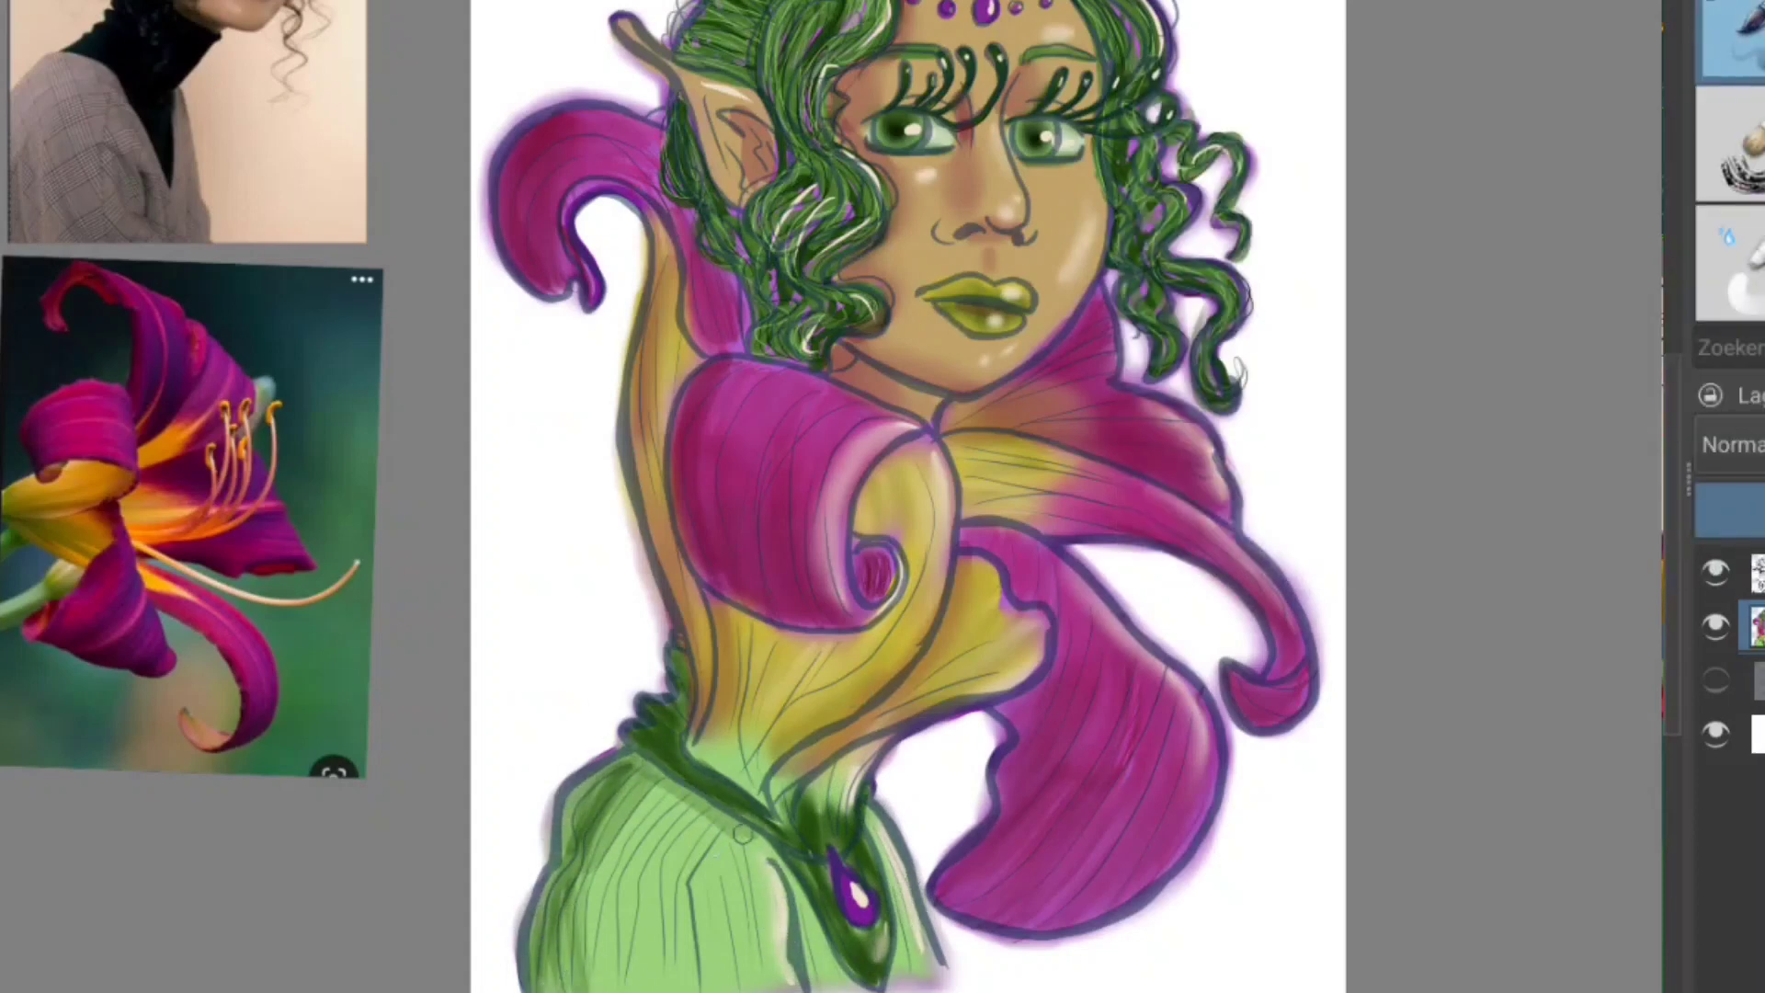
{"action": "key", "text": "slash"}
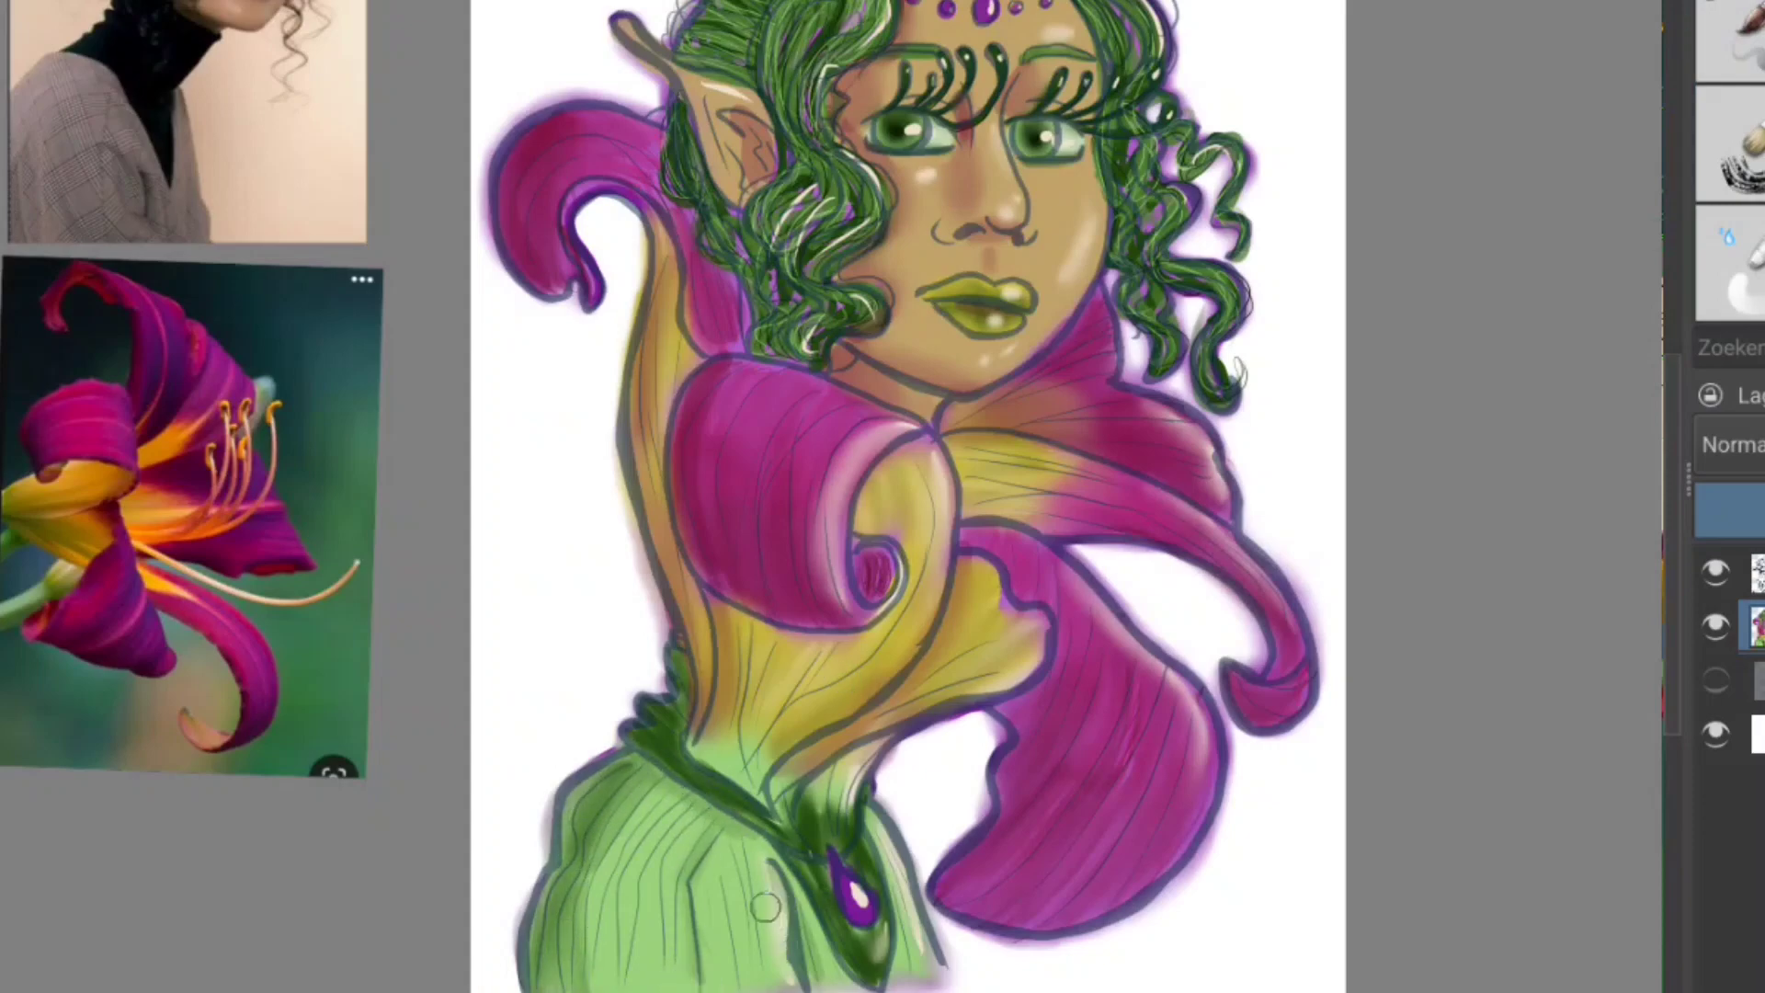
{"action": "left_click_drag", "start_coordinate": [766, 907], "coordinate": [722, 992]}
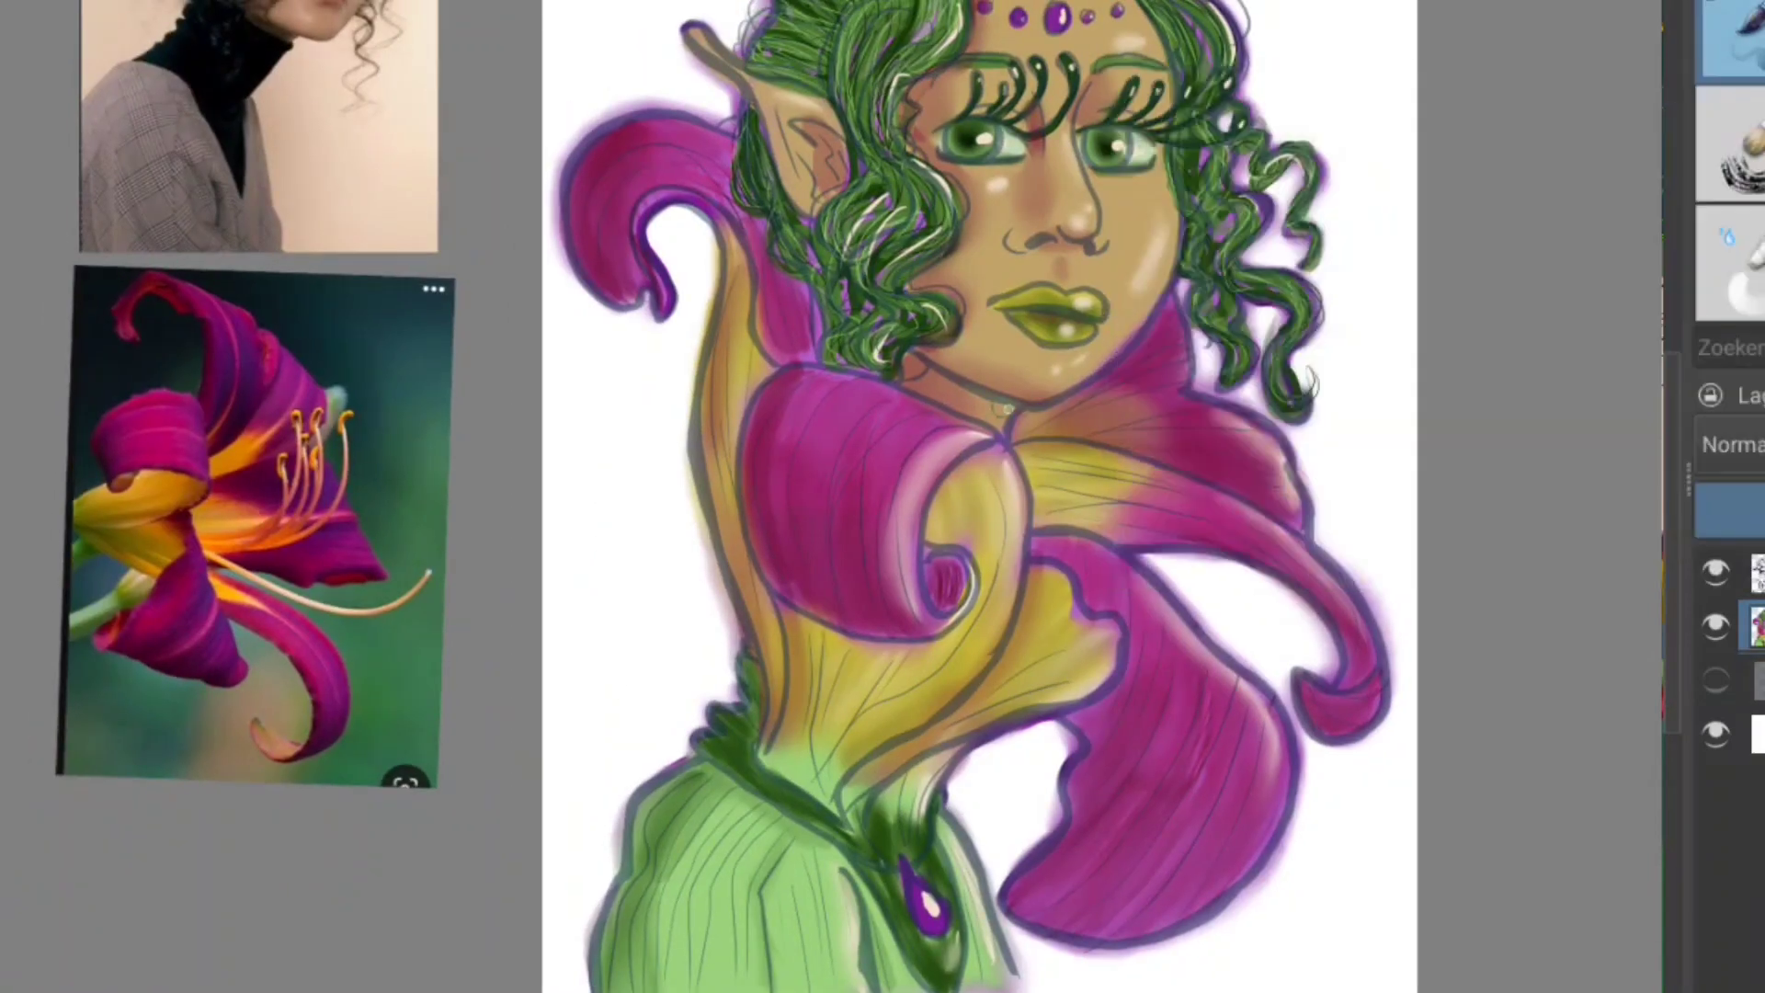
Step: Add brown shading along the jaw, inside the ear and on the petal edge beside the hair
{"action": "left_click_drag", "start_coordinate": [1007, 407], "coordinate": [917, 370]}
{"action": "left_click_drag", "start_coordinate": [796, 285], "coordinate": [791, 387]}
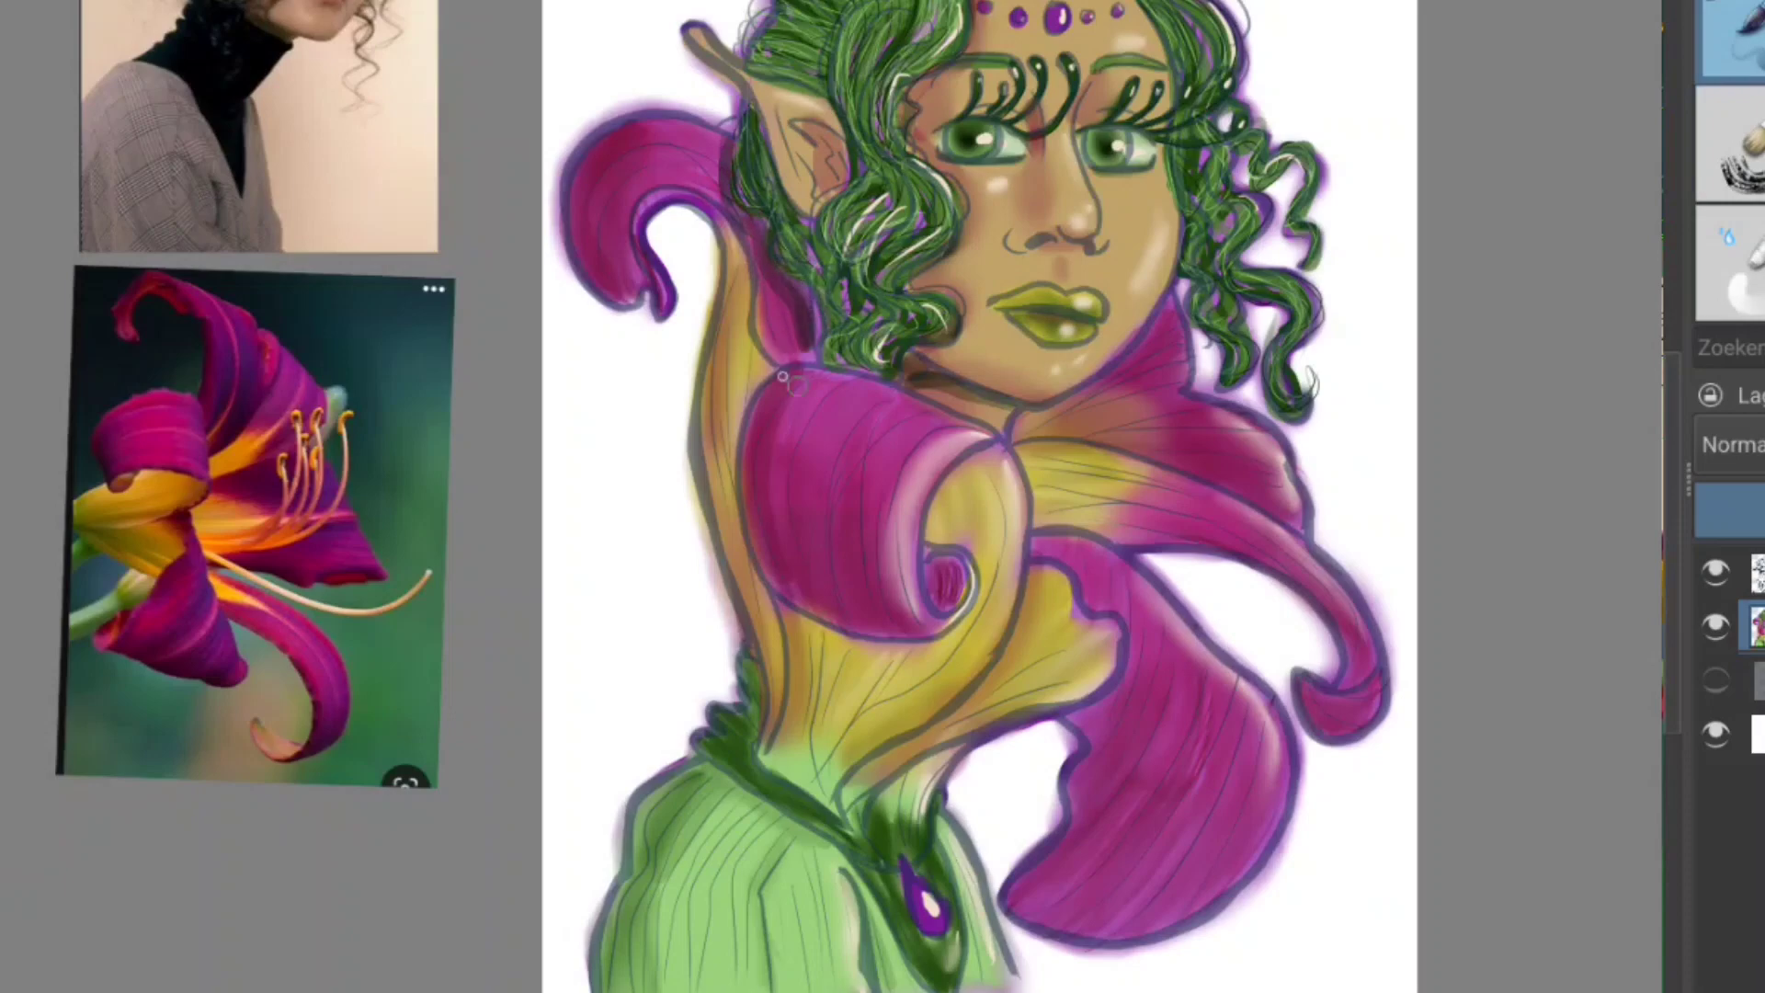
{"action": "left_click_drag", "start_coordinate": [735, 239], "coordinate": [769, 362]}
{"action": "left_click_drag", "start_coordinate": [828, 124], "coordinate": [815, 196]}
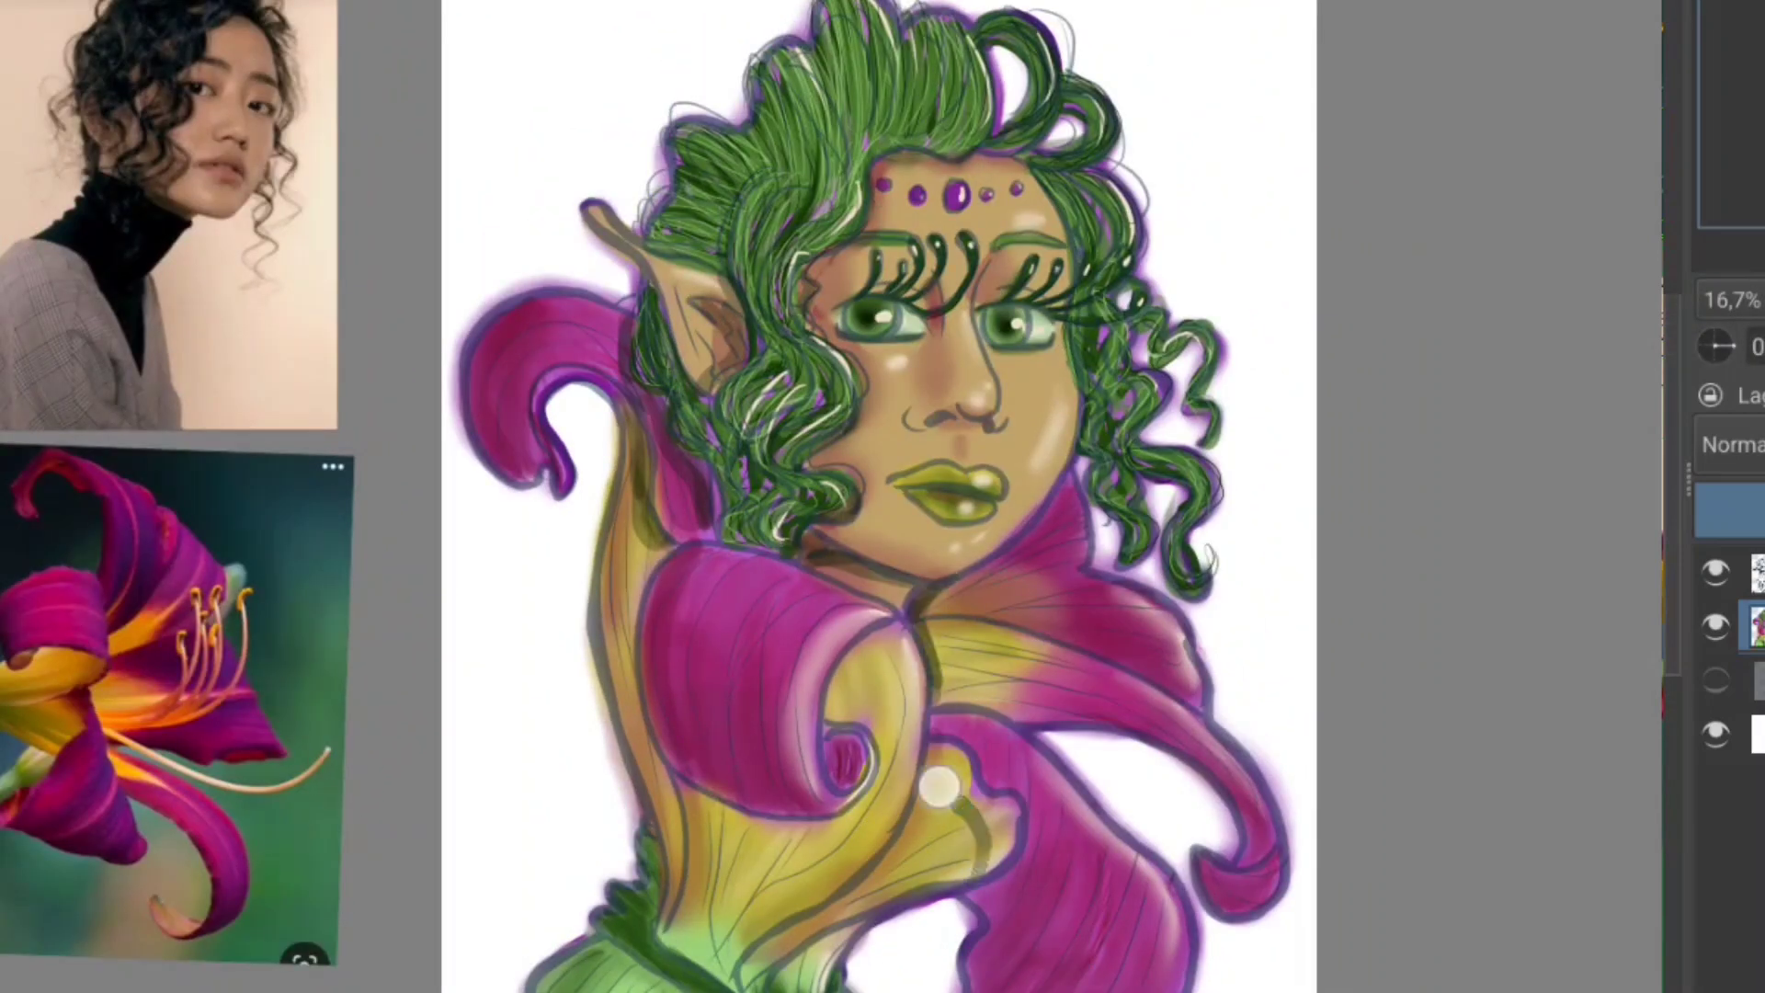
Step: Shade the yellow petal areas with olive-brown, darkening their lower and left edges
{"action": "left_click_drag", "start_coordinate": [938, 780], "coordinate": [988, 837]}
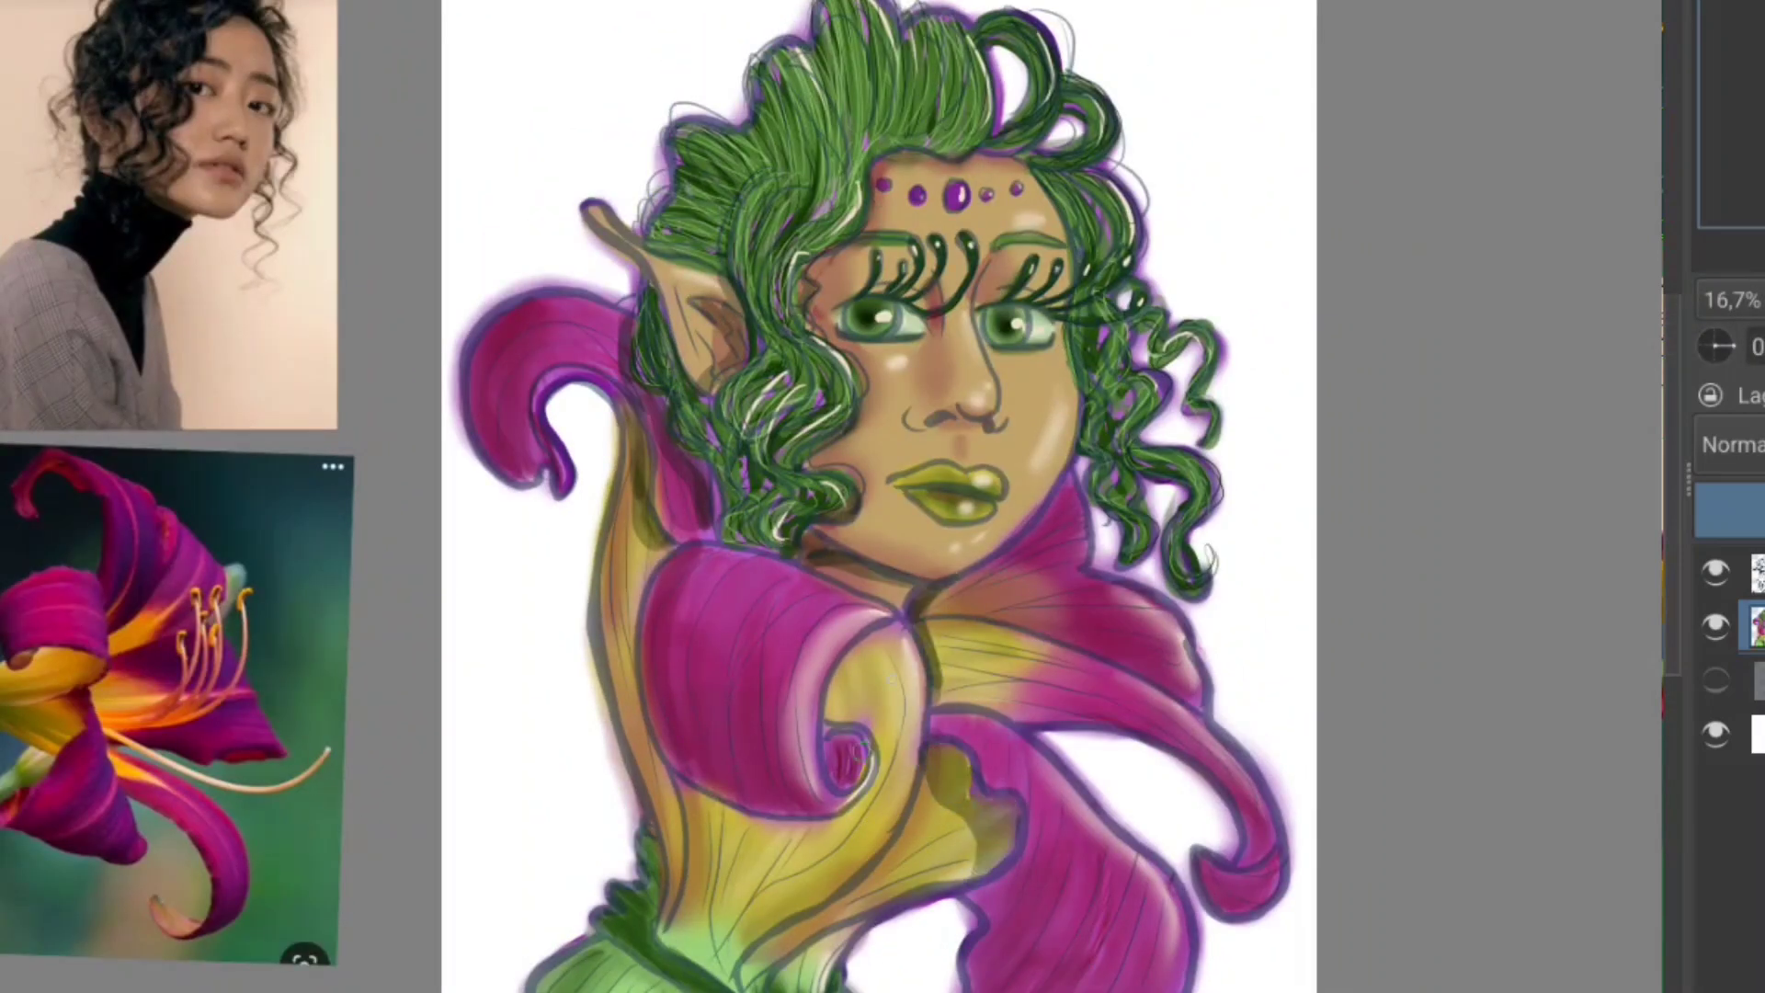
{"action": "mouse_move", "coordinate": [892, 655]}
{"action": "left_mouse_down"}
{"action": "mouse_move", "coordinate": [827, 709]}
{"action": "mouse_move", "coordinate": [855, 662]}
{"action": "left_mouse_up"}
{"action": "mouse_move", "coordinate": [838, 825]}
{"action": "left_mouse_down"}
{"action": "mouse_move", "coordinate": [737, 832]}
{"action": "mouse_move", "coordinate": [674, 745]}
{"action": "mouse_move", "coordinate": [843, 737]}
{"action": "left_mouse_up"}
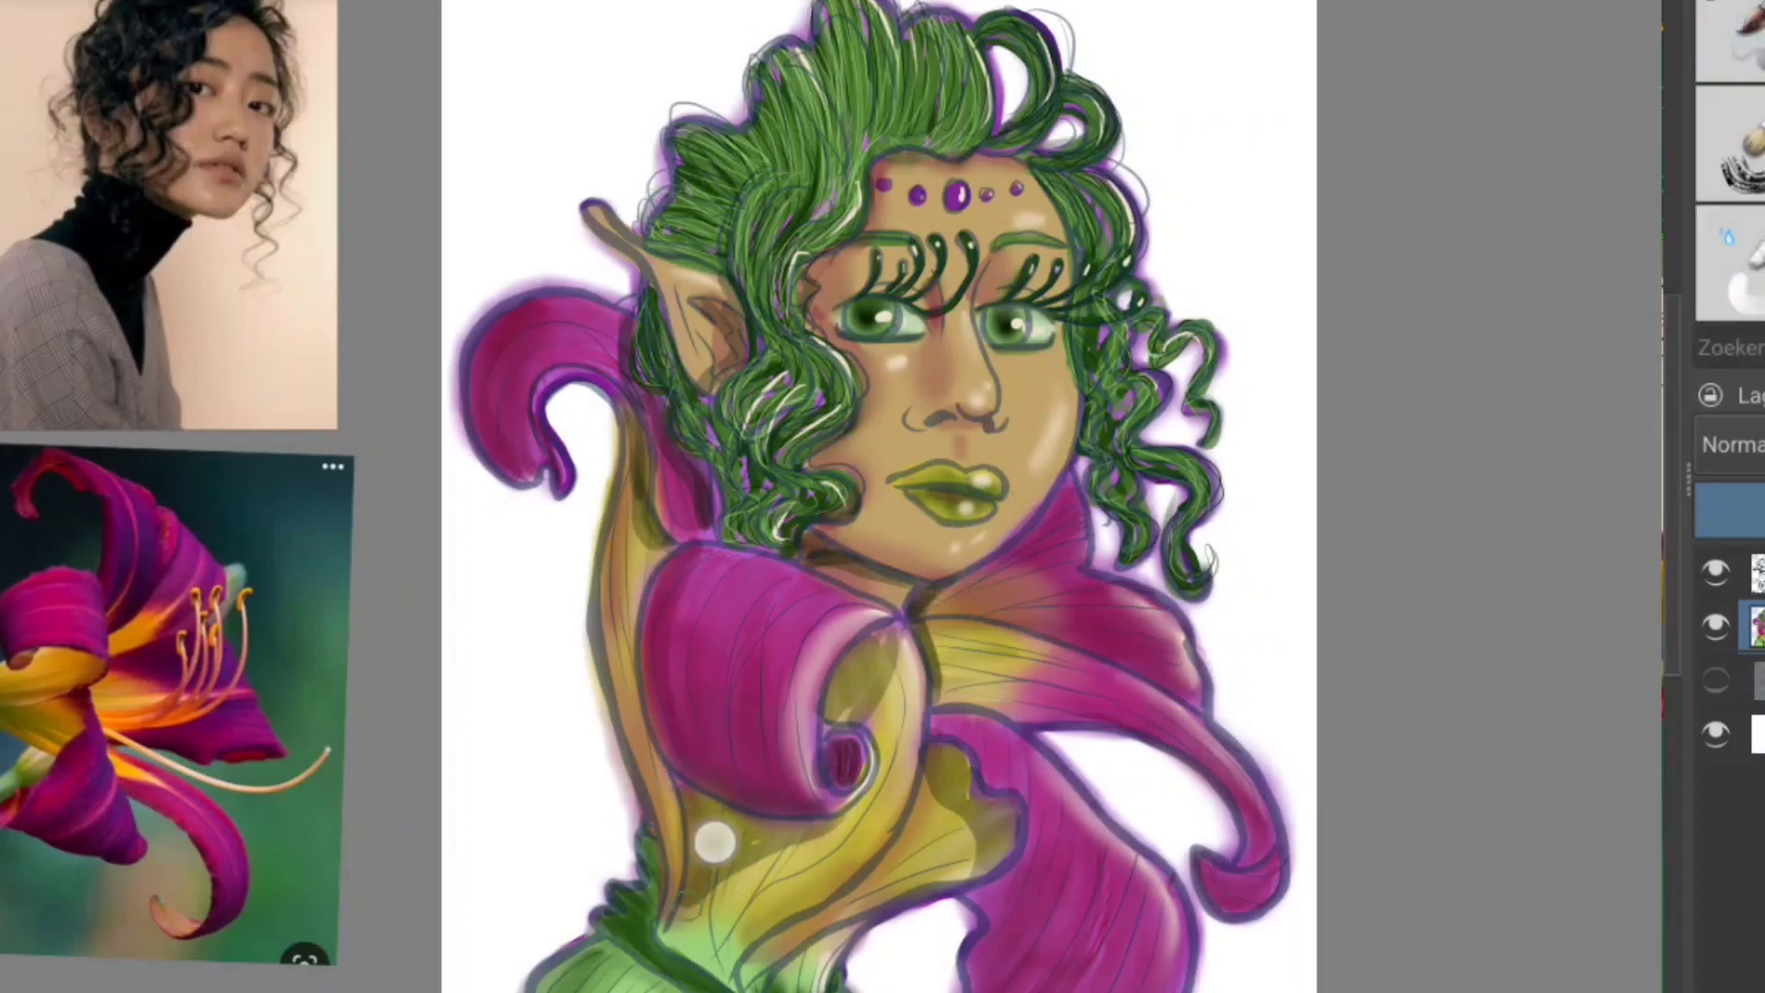
{"action": "left_click_drag", "start_coordinate": [714, 839], "coordinate": [800, 896]}
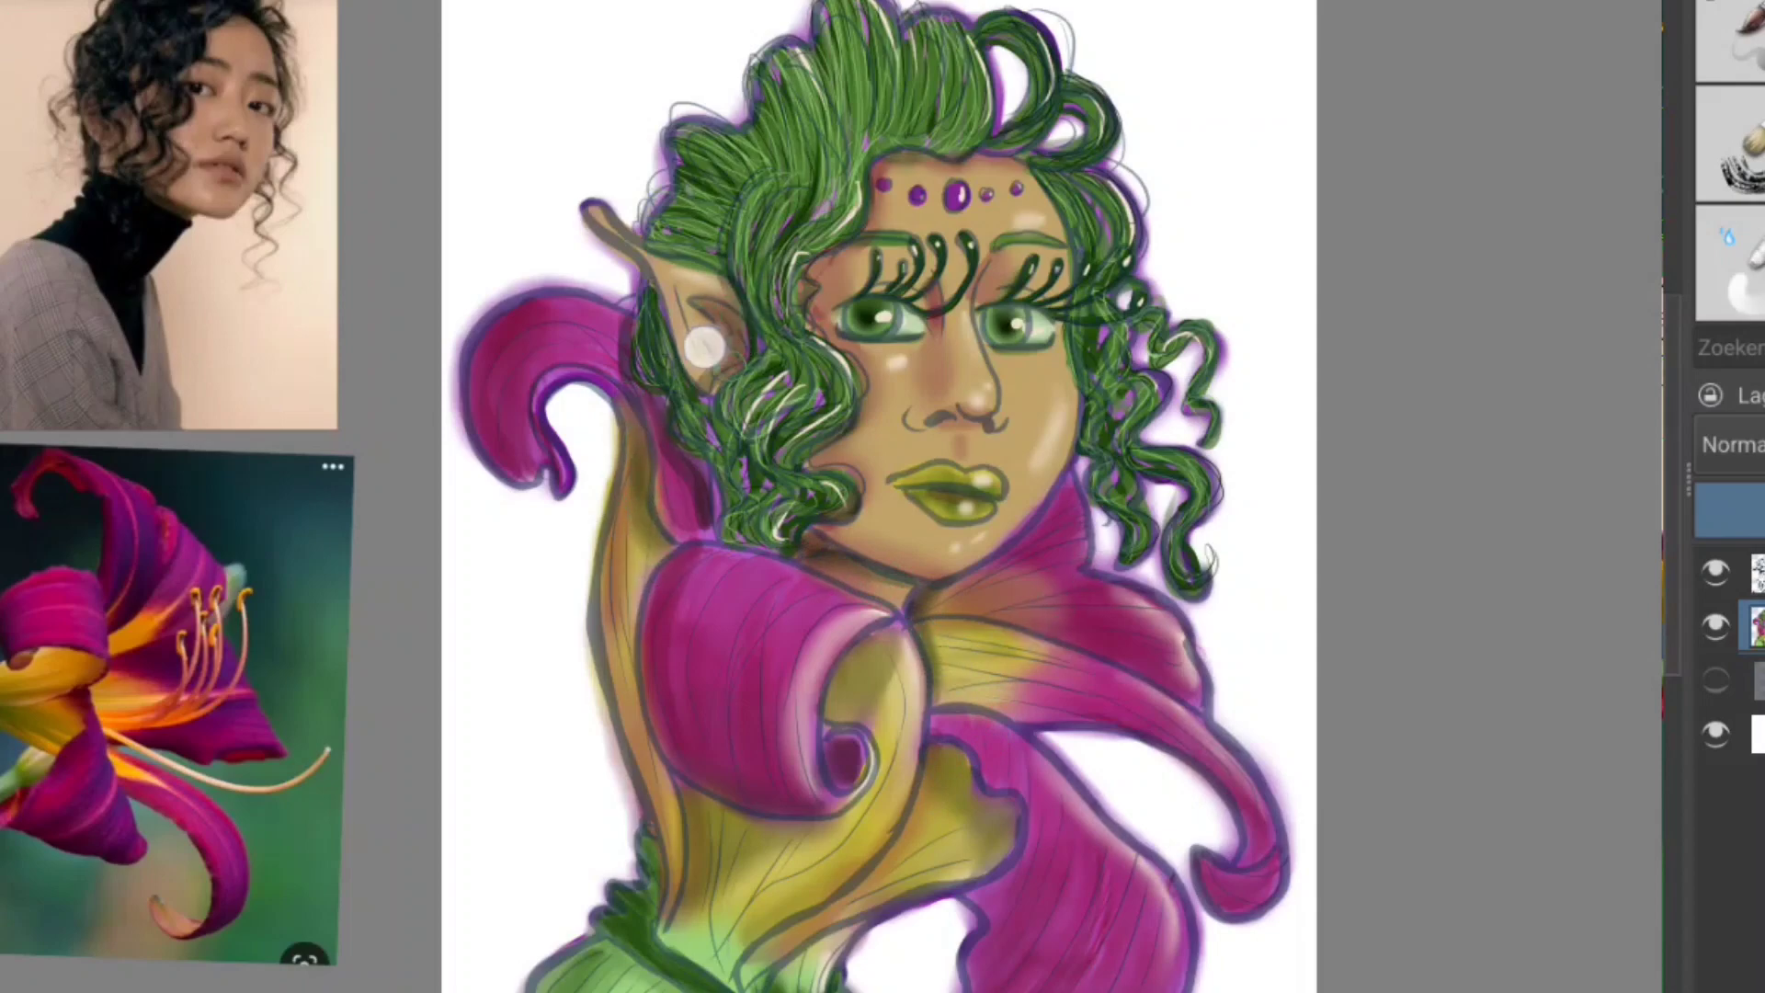
{"action": "mouse_move", "coordinate": [632, 408]}
{"action": "left_mouse_down"}
{"action": "mouse_move", "coordinate": [598, 611]}
{"action": "mouse_move", "coordinate": [650, 924]}
{"action": "mouse_move", "coordinate": [622, 608]}
{"action": "left_mouse_up"}
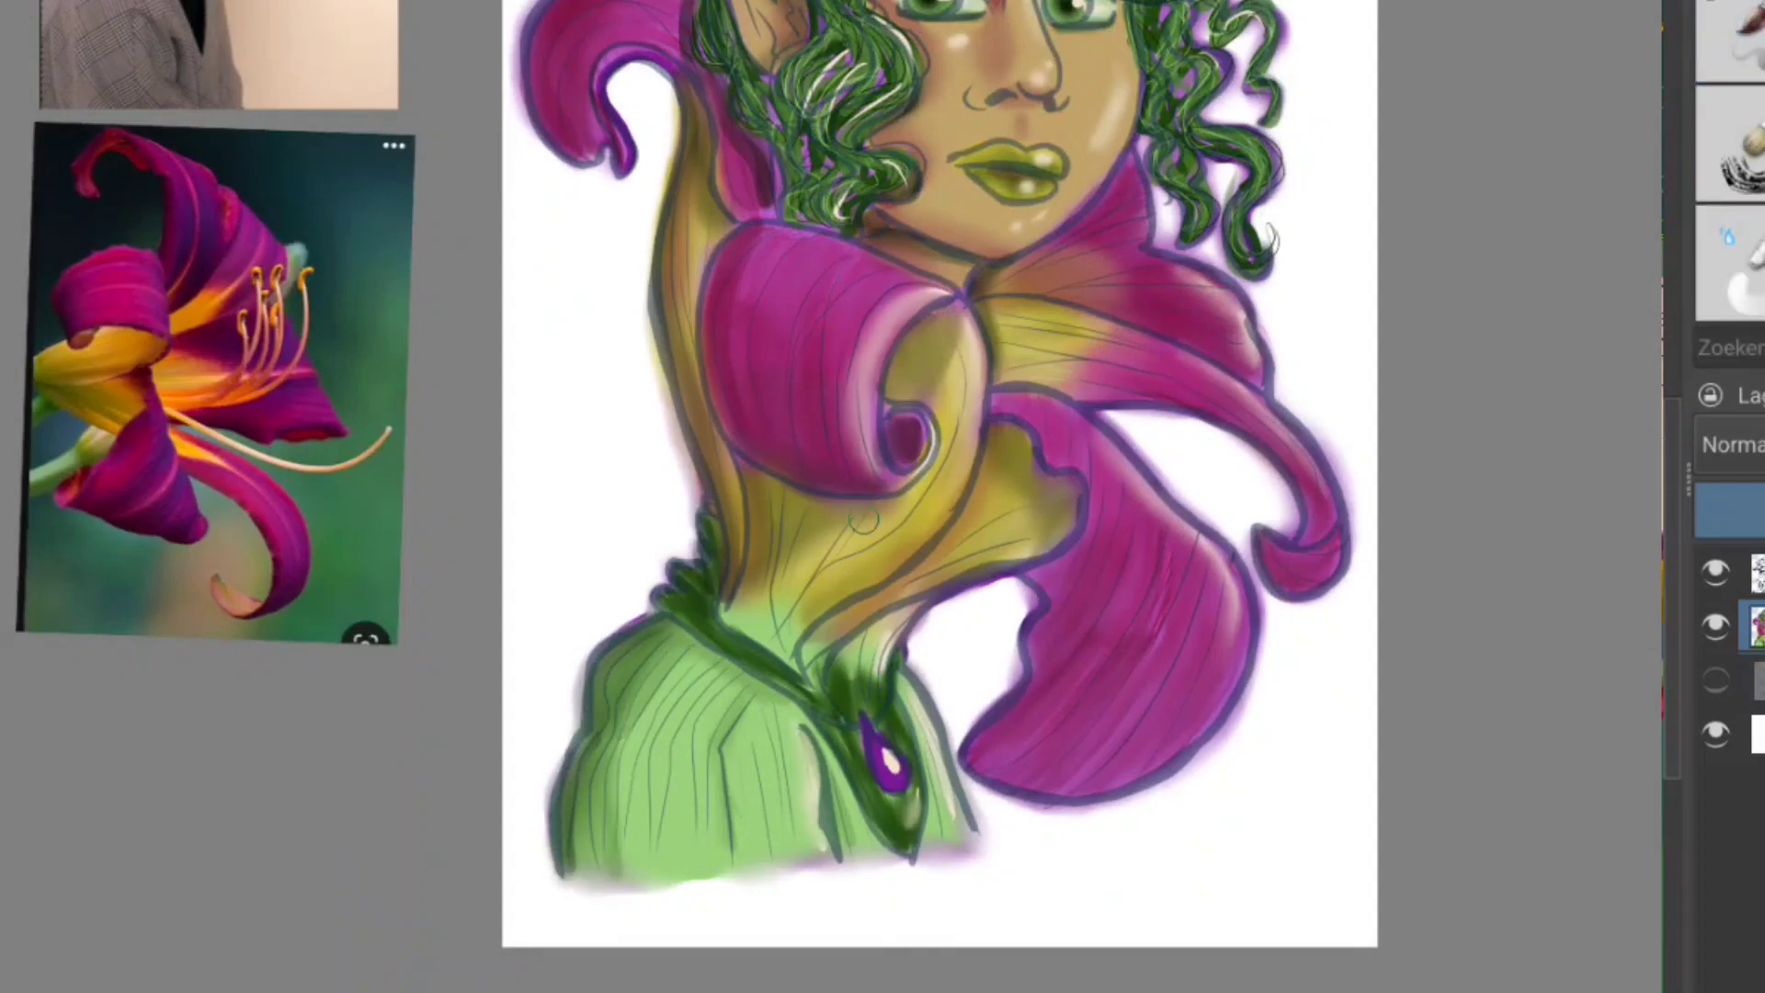
Step: Bring the head and flower into view and darken the right petal's lower area
{"action": "scroll", "coordinate": [780, 295], "scroll_direction": "up", "scroll_amount": 5}
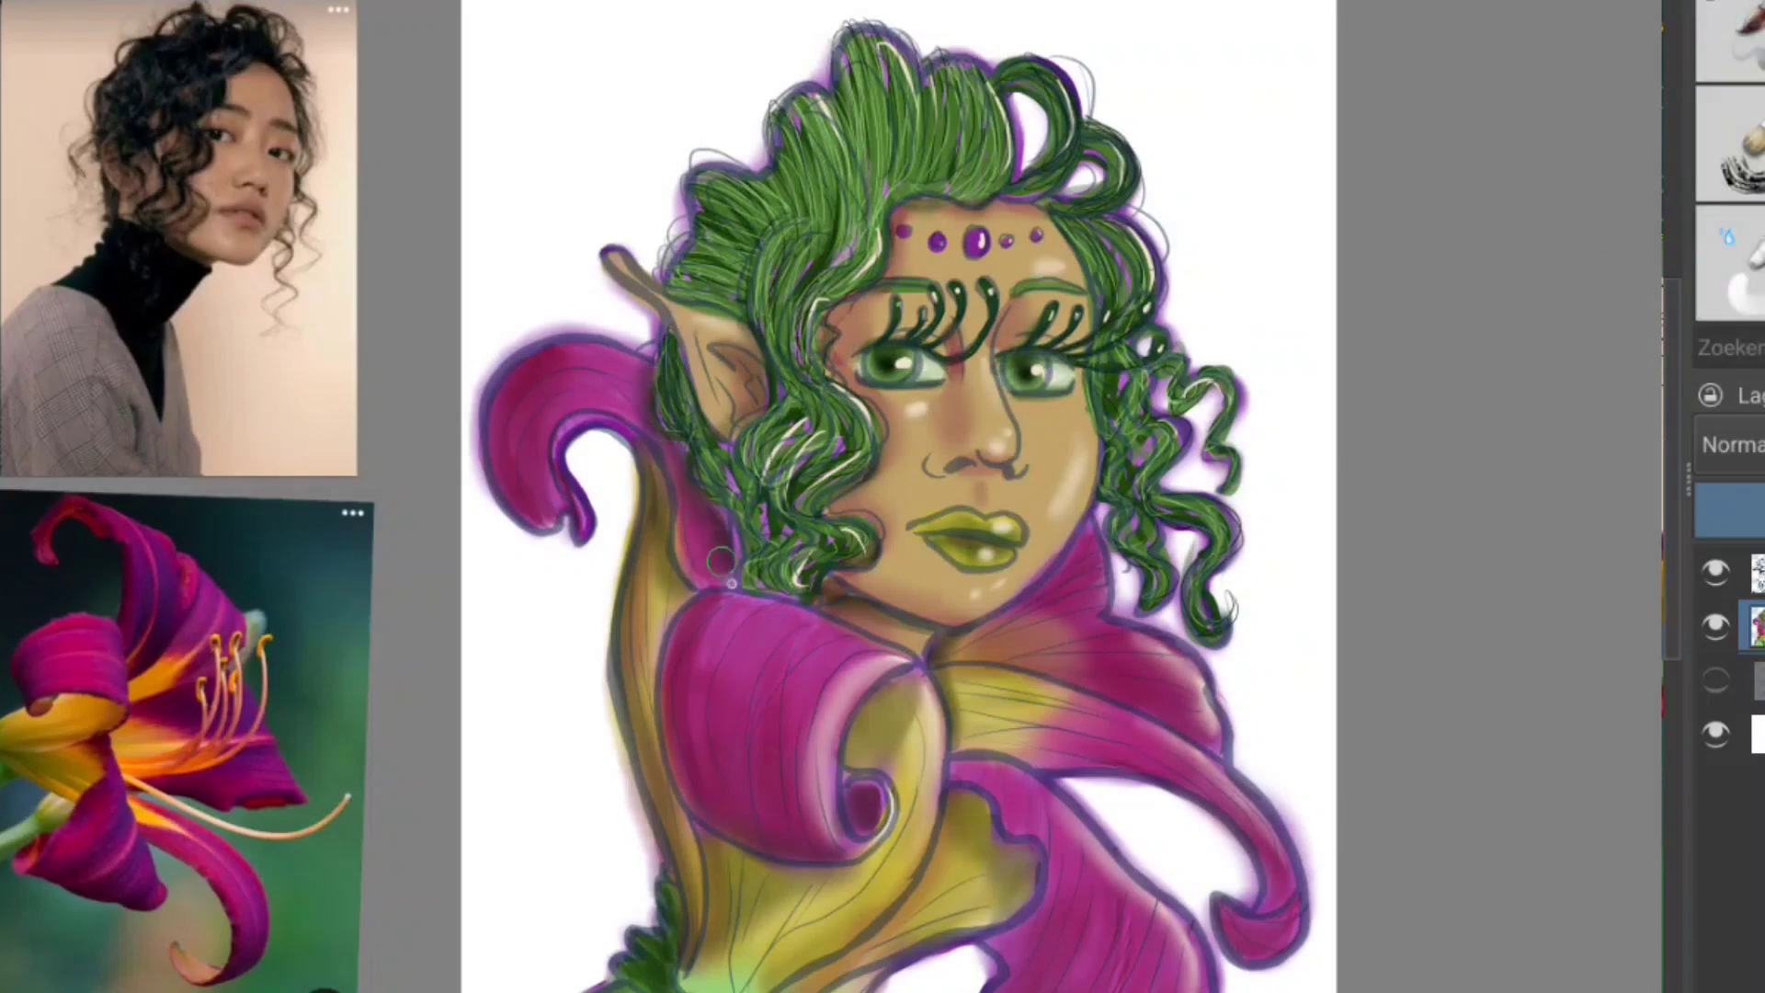
{"action": "scroll", "coordinate": [867, 531], "scroll_direction": "down", "scroll_amount": 3}
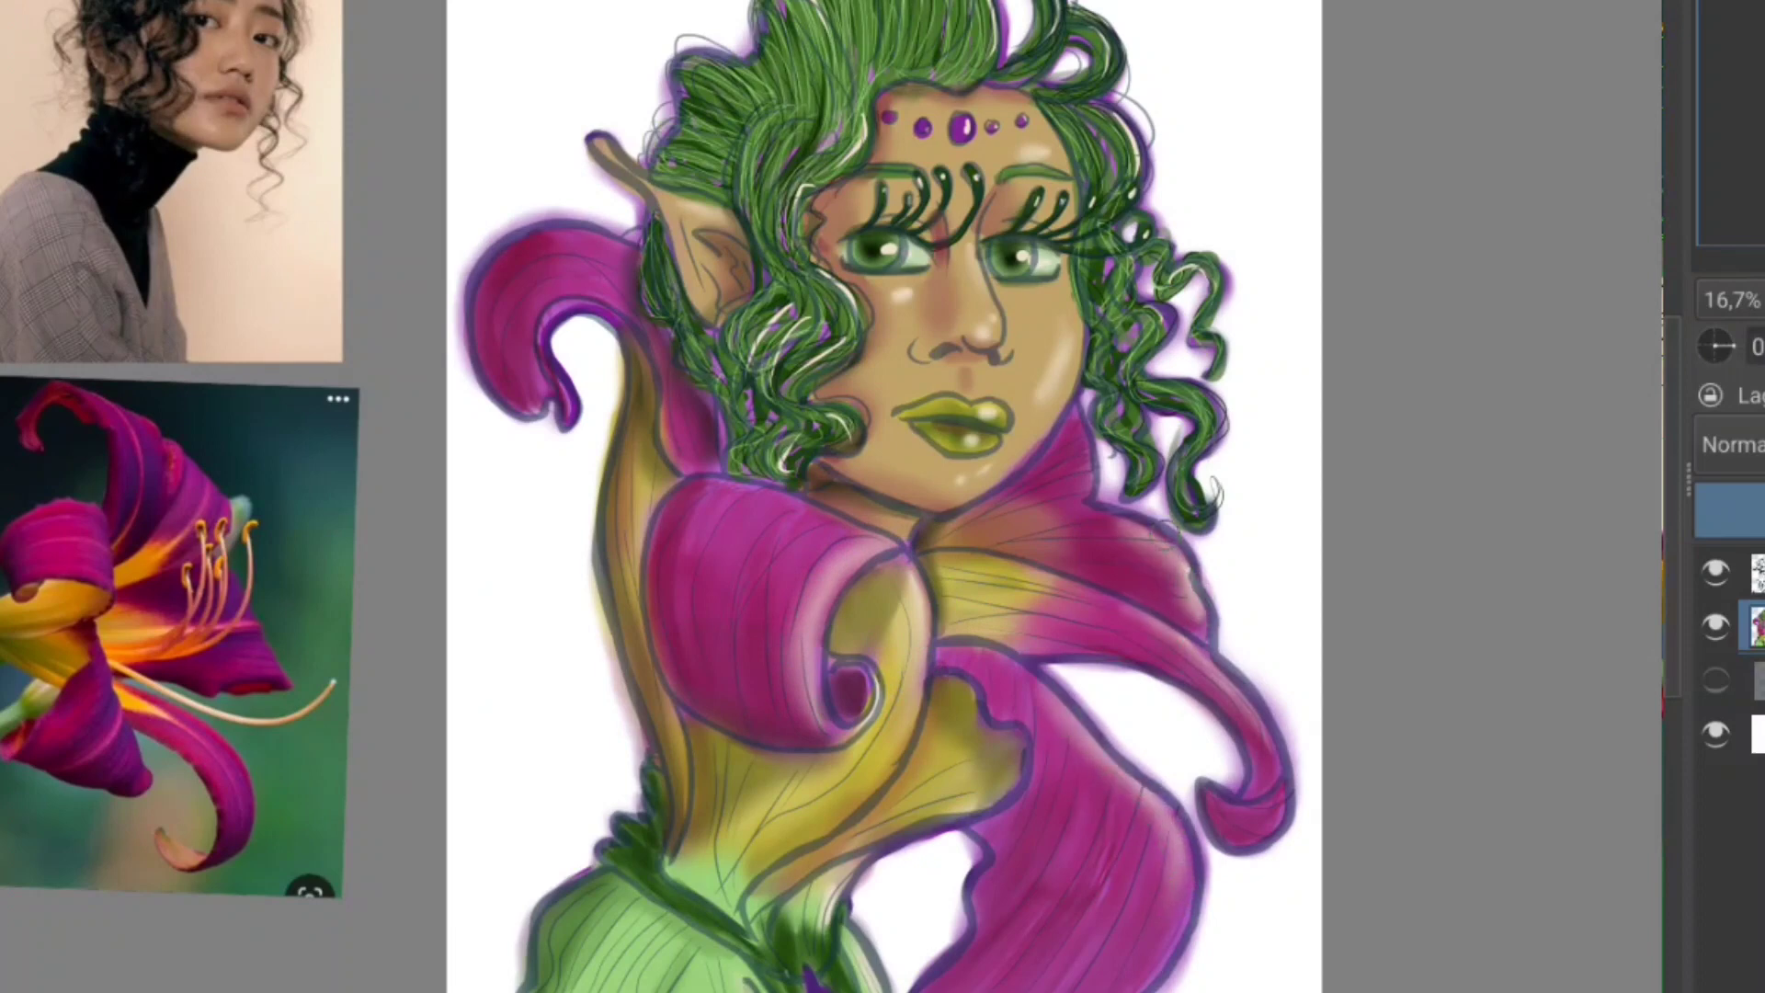
{"action": "left_click_drag", "start_coordinate": [1163, 533], "coordinate": [1218, 440]}
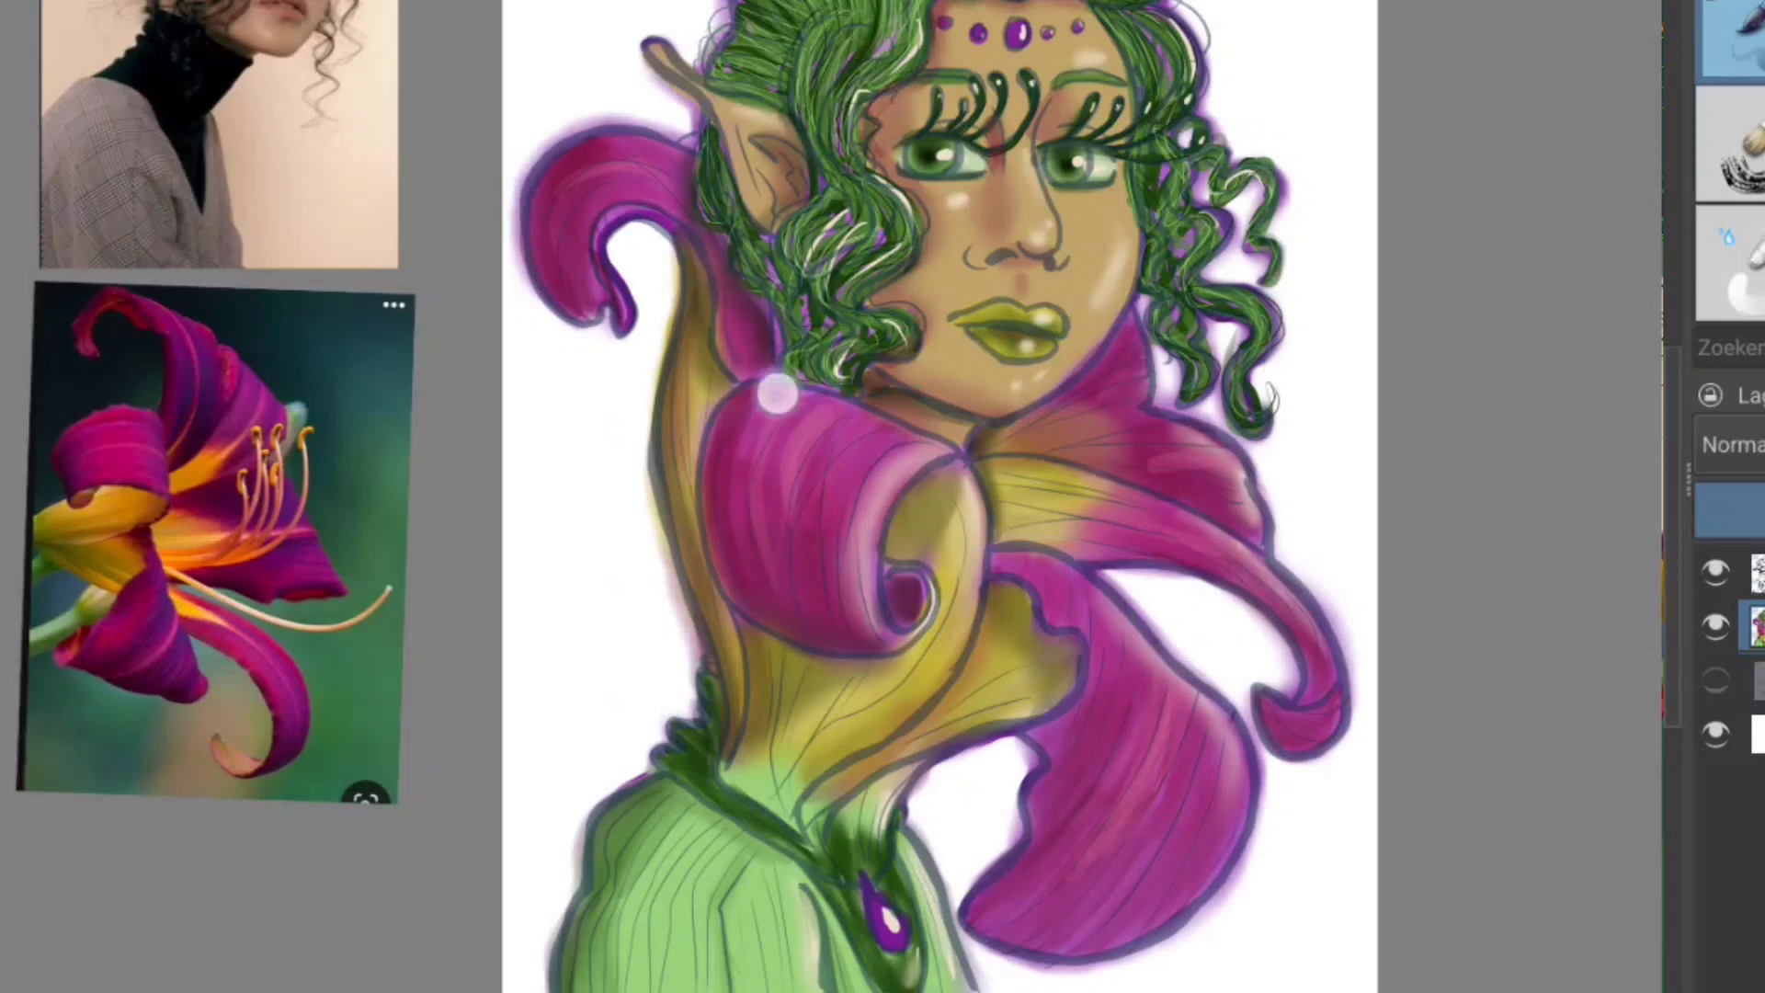
{"action": "left_click_drag", "start_coordinate": [1048, 883], "coordinate": [1129, 921]}
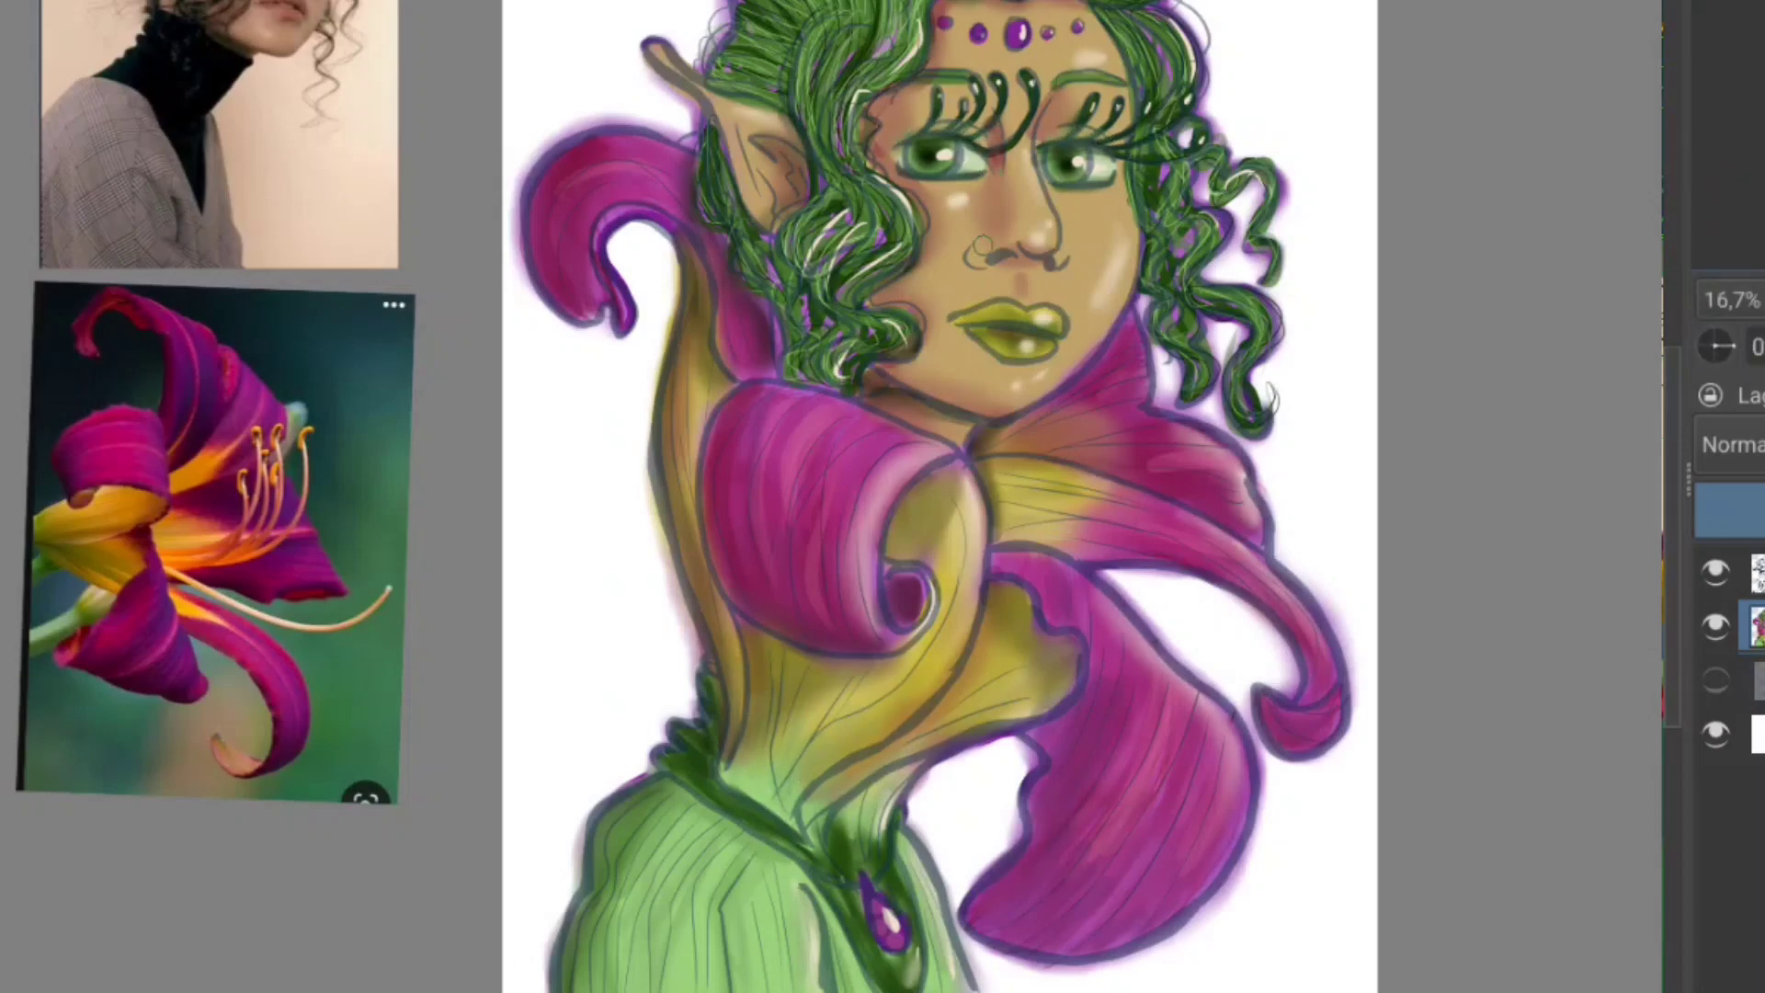
{"action": "scroll", "coordinate": [982, 245], "scroll_direction": "up", "scroll_amount": 3}
{"action": "scroll", "coordinate": [982, 244], "scroll_direction": "up", "scroll_amount": 1}
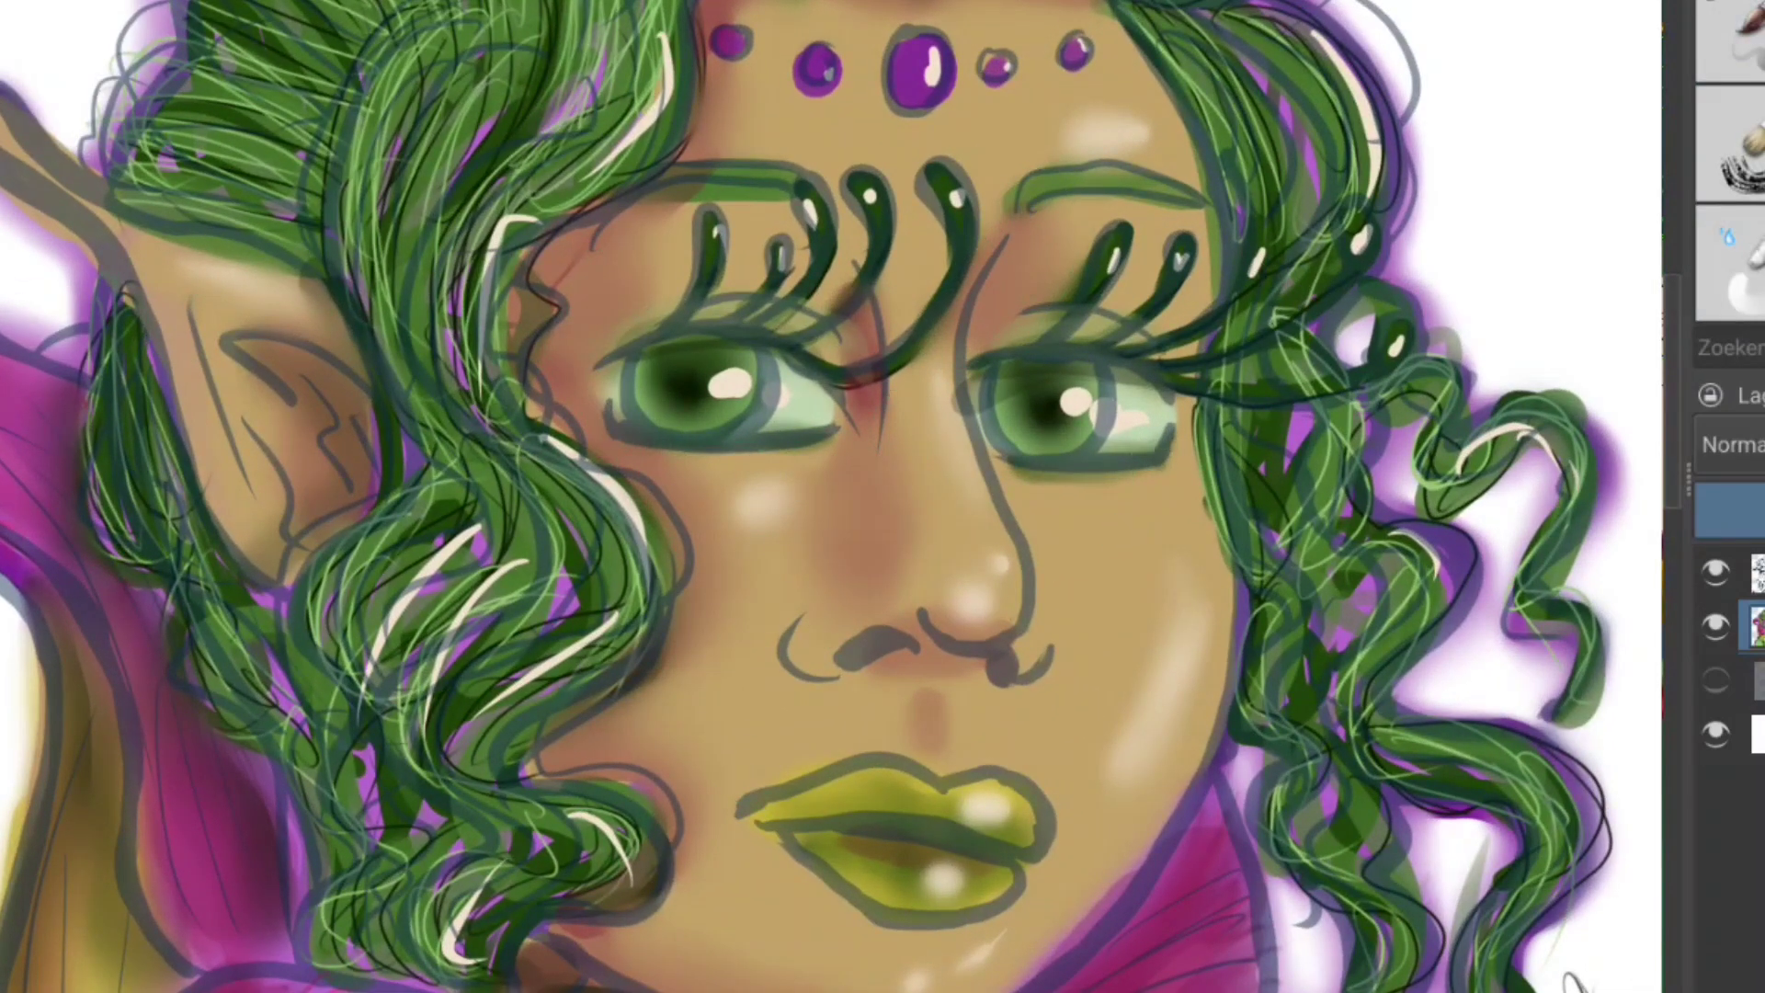
Step: Set the brush to 18 px and paint pink rims on the forehead gems
{"action": "key", "text": "bracketleft"}
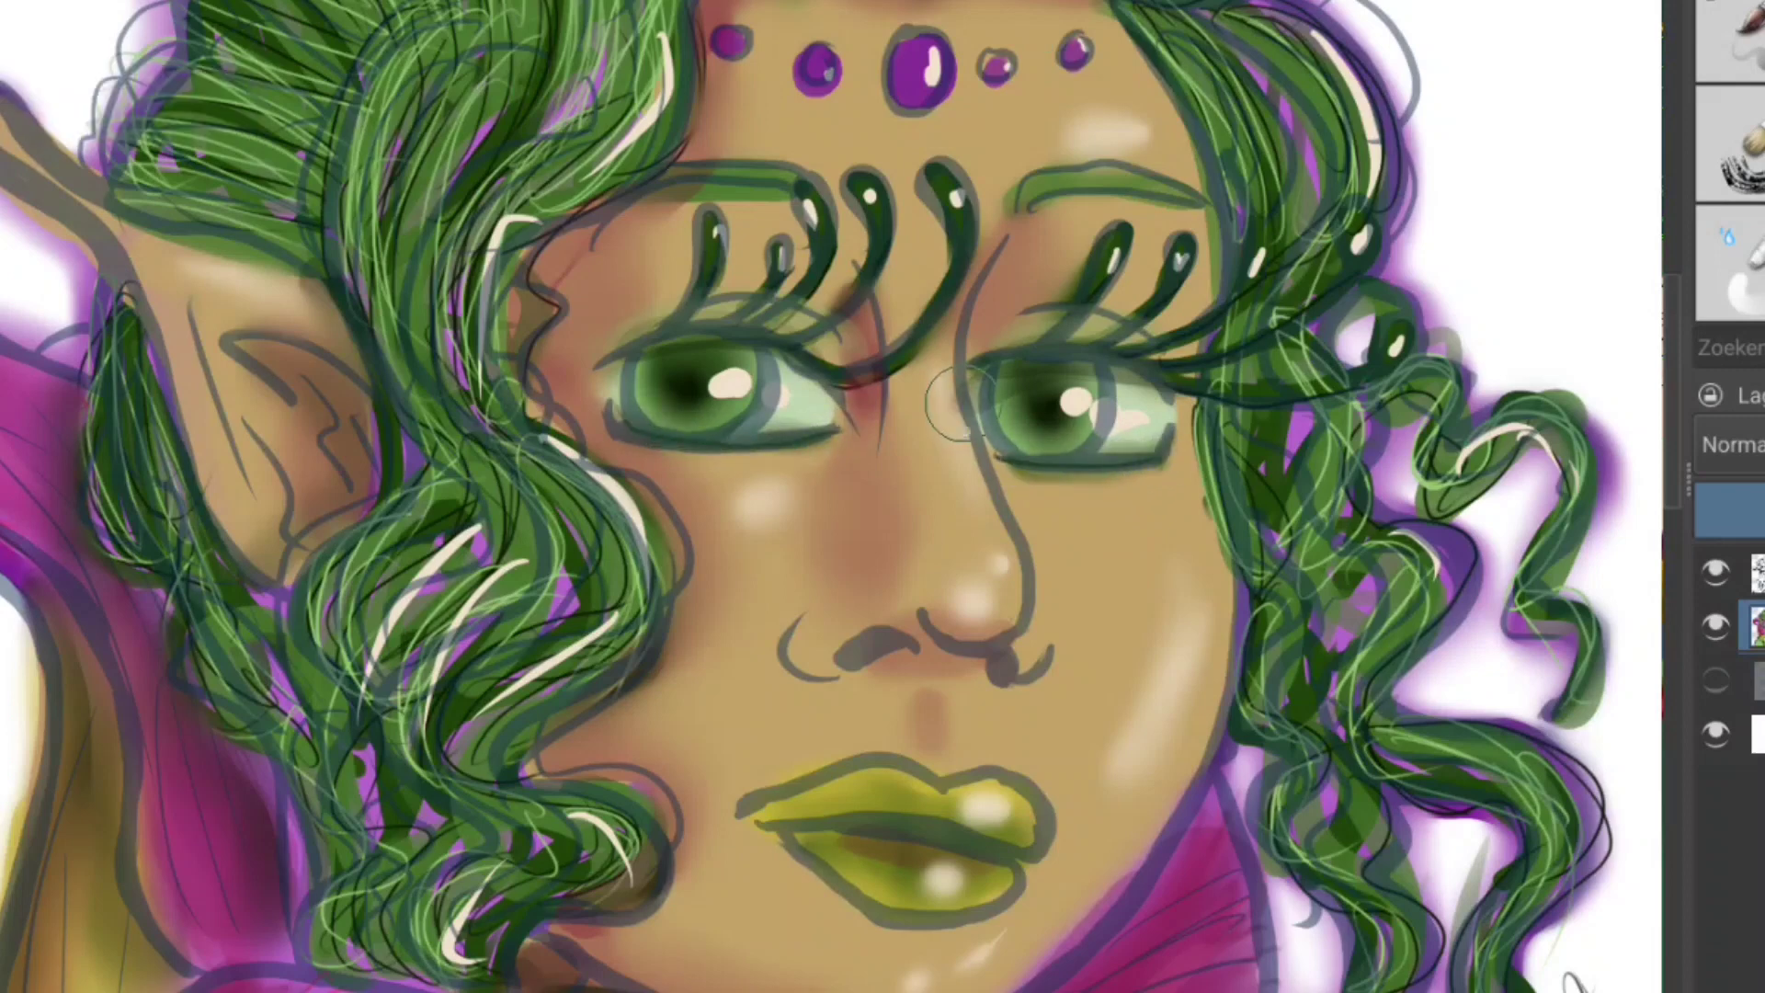
{"action": "scroll", "coordinate": [1143, 441], "scroll_direction": "up", "scroll_amount": 3}
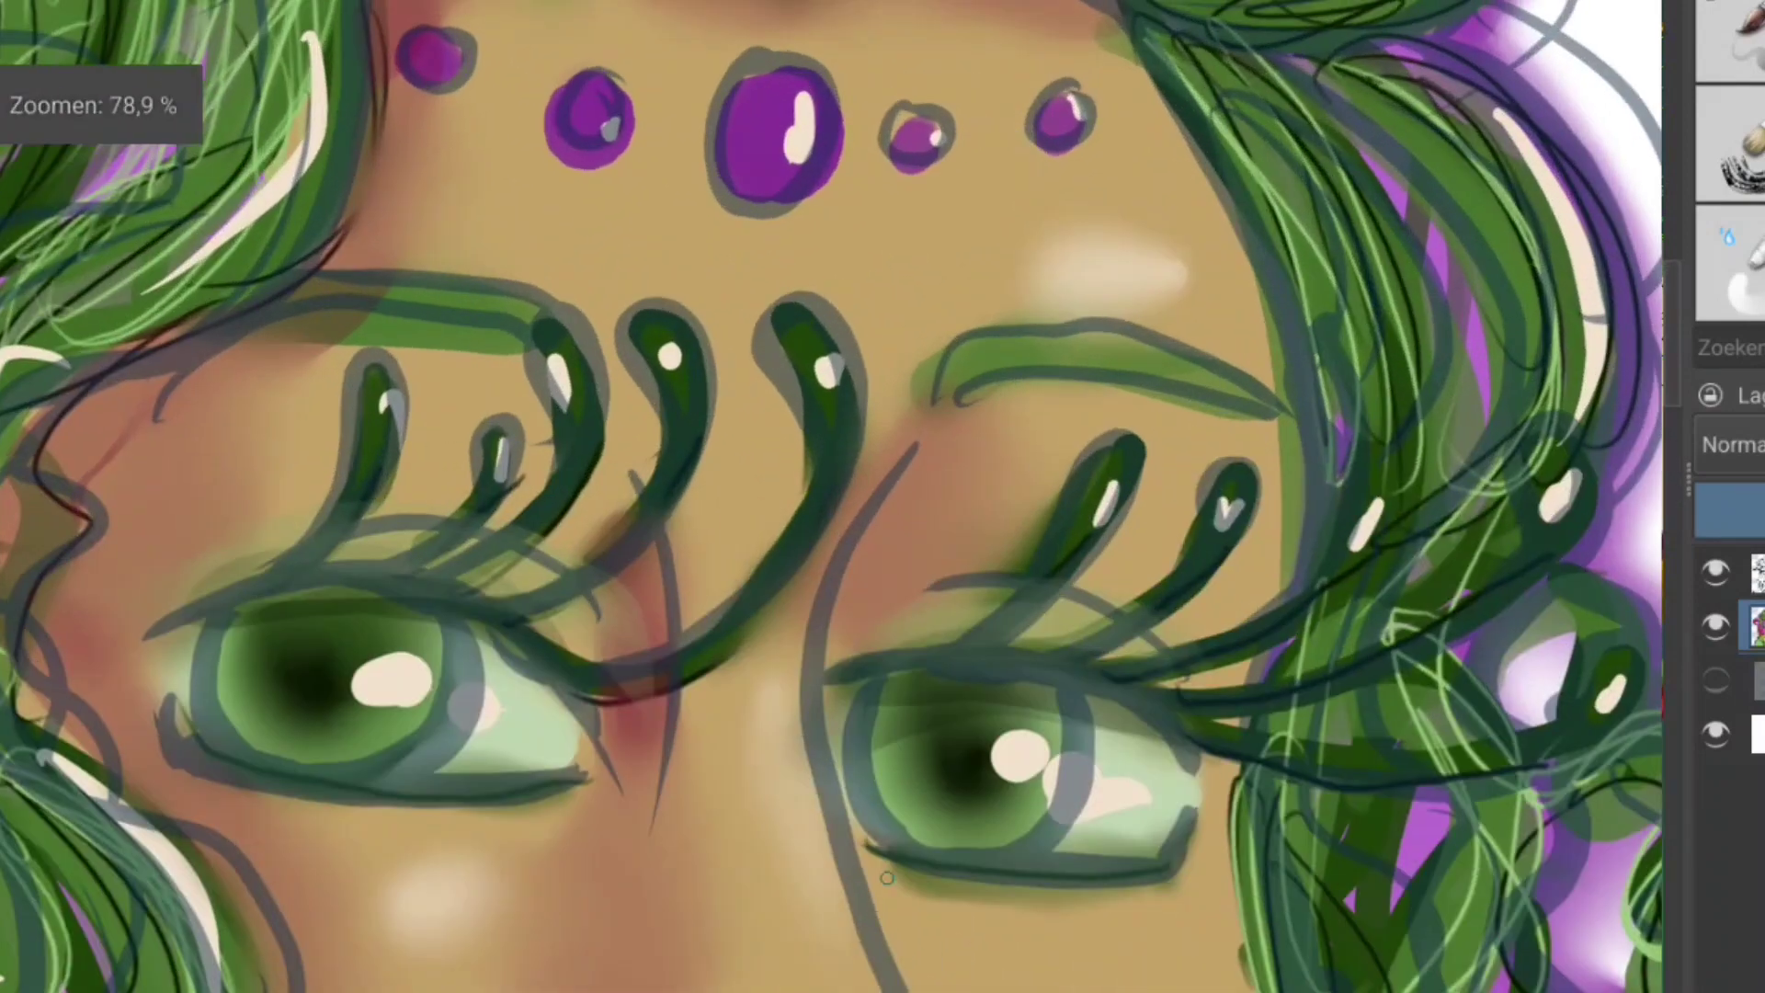
{"action": "key", "text": "bracketright"}
{"action": "left_click_drag", "start_coordinate": [749, 201], "coordinate": [788, 47]}
{"action": "left_click_drag", "start_coordinate": [634, 101], "coordinate": [583, 67]}
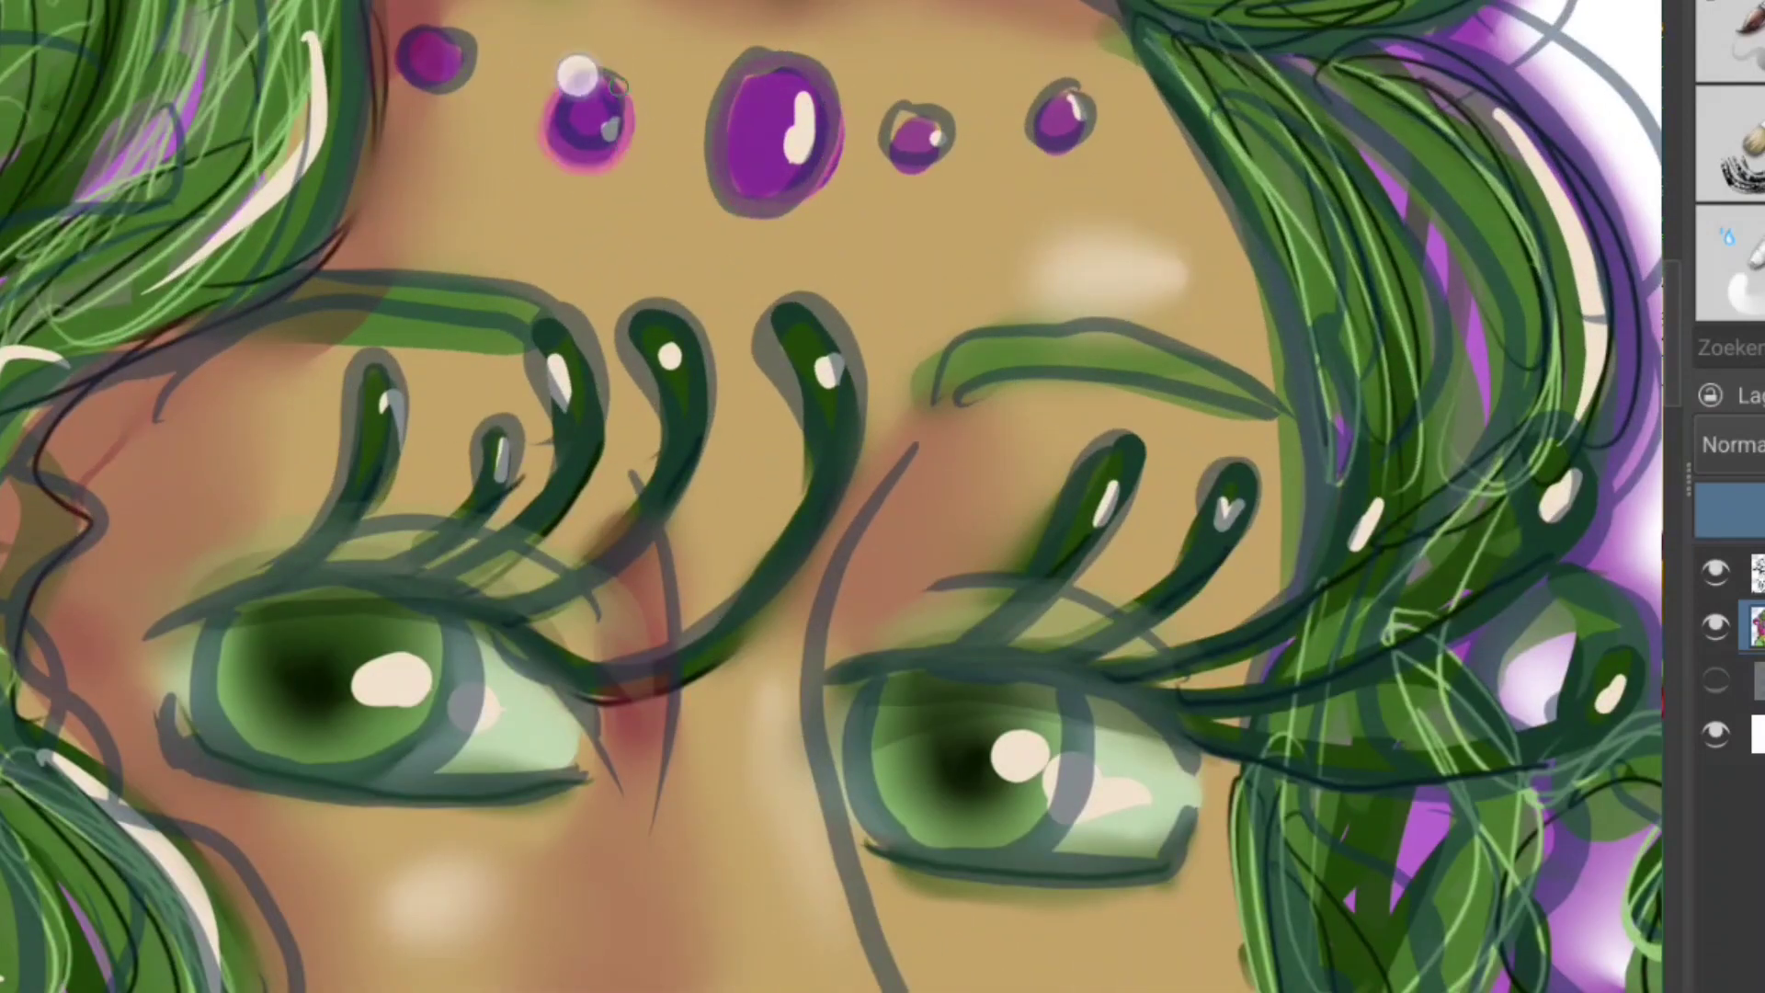
{"action": "left_click_drag", "start_coordinate": [459, 64], "coordinate": [432, 37]}
{"action": "mouse_move", "coordinate": [919, 115]}
{"action": "left_mouse_down"}
{"action": "mouse_move", "coordinate": [931, 155]}
{"action": "mouse_move", "coordinate": [906, 129]}
{"action": "left_mouse_up"}
{"action": "left_click_drag", "start_coordinate": [1034, 147], "coordinate": [1089, 138]}
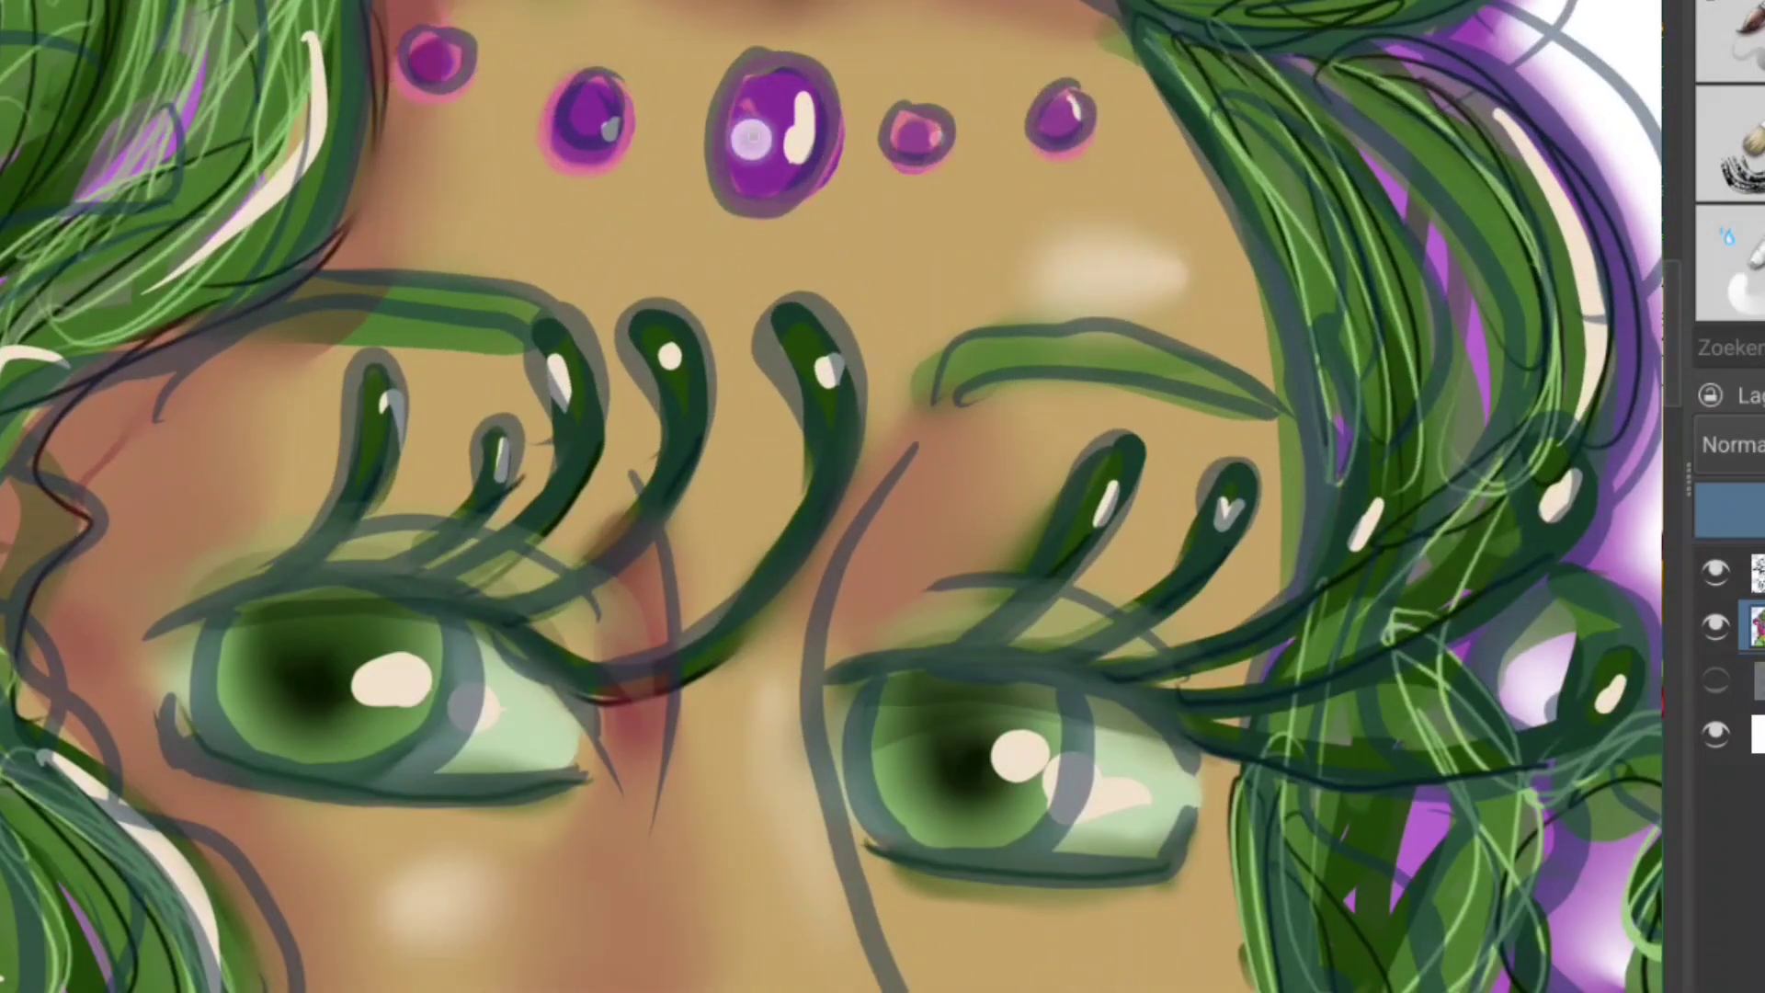
Step: Outline each of the forehead gems in dark purple
{"action": "left_click_drag", "start_coordinate": [772, 210], "coordinate": [727, 65]}
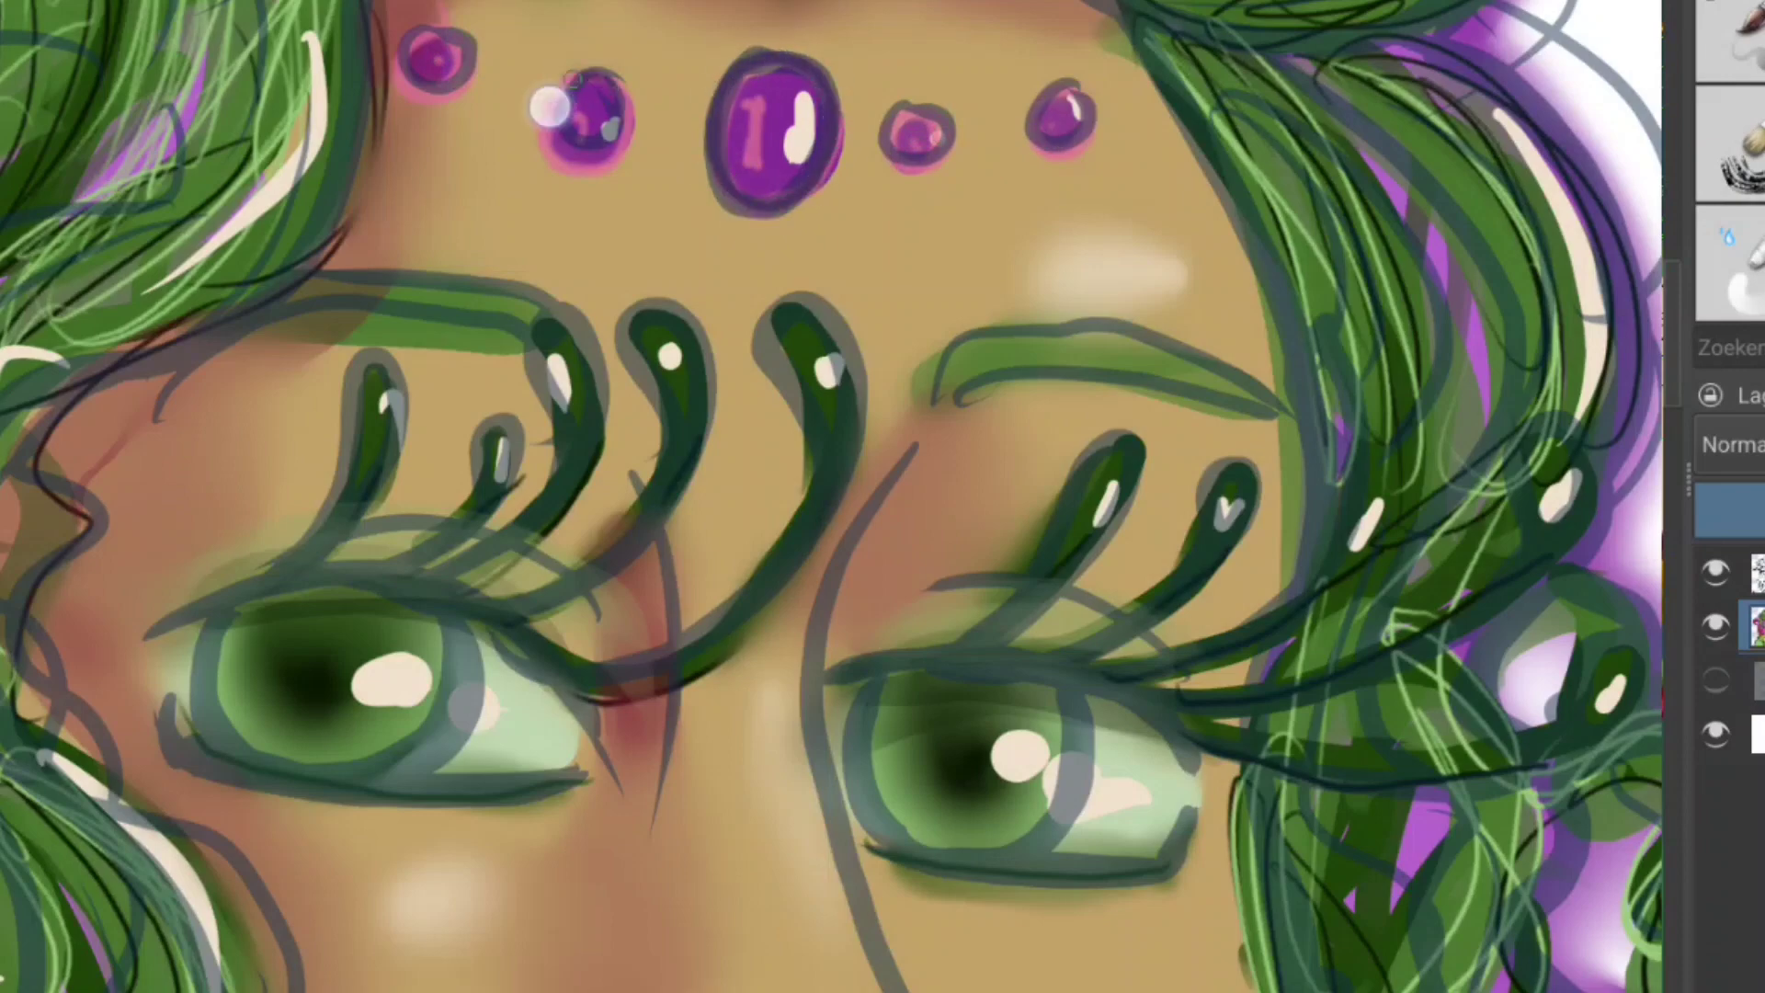
{"action": "left_click_drag", "start_coordinate": [625, 161], "coordinate": [561, 78]}
{"action": "left_click_drag", "start_coordinate": [474, 78], "coordinate": [414, 37]}
{"action": "left_click_drag", "start_coordinate": [952, 156], "coordinate": [887, 105]}
{"action": "left_click_drag", "start_coordinate": [1080, 92], "coordinate": [1034, 151]}
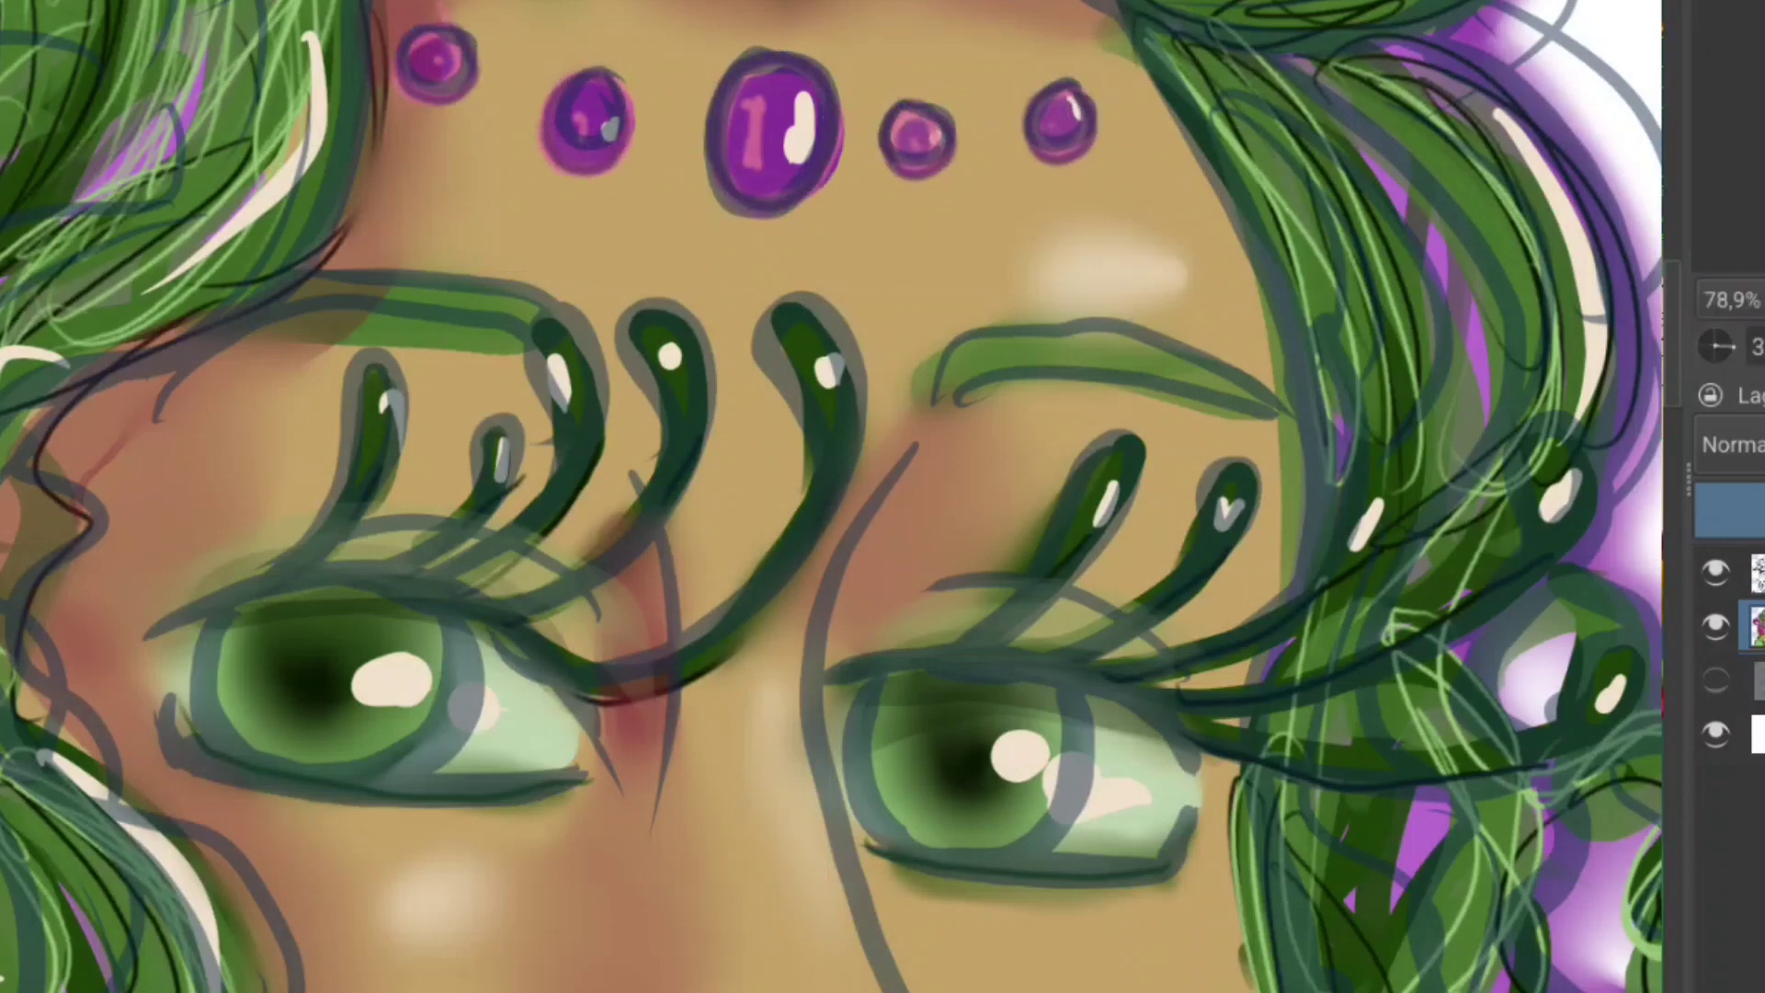
Step: Ink both nostrils and their outlines in dark green
{"action": "key", "text": "minus"}
{"action": "key", "text": "minus"}
{"action": "key", "text": "minus"}
{"action": "scroll", "coordinate": [827, 809], "scroll_direction": "up", "scroll_amount": 2}
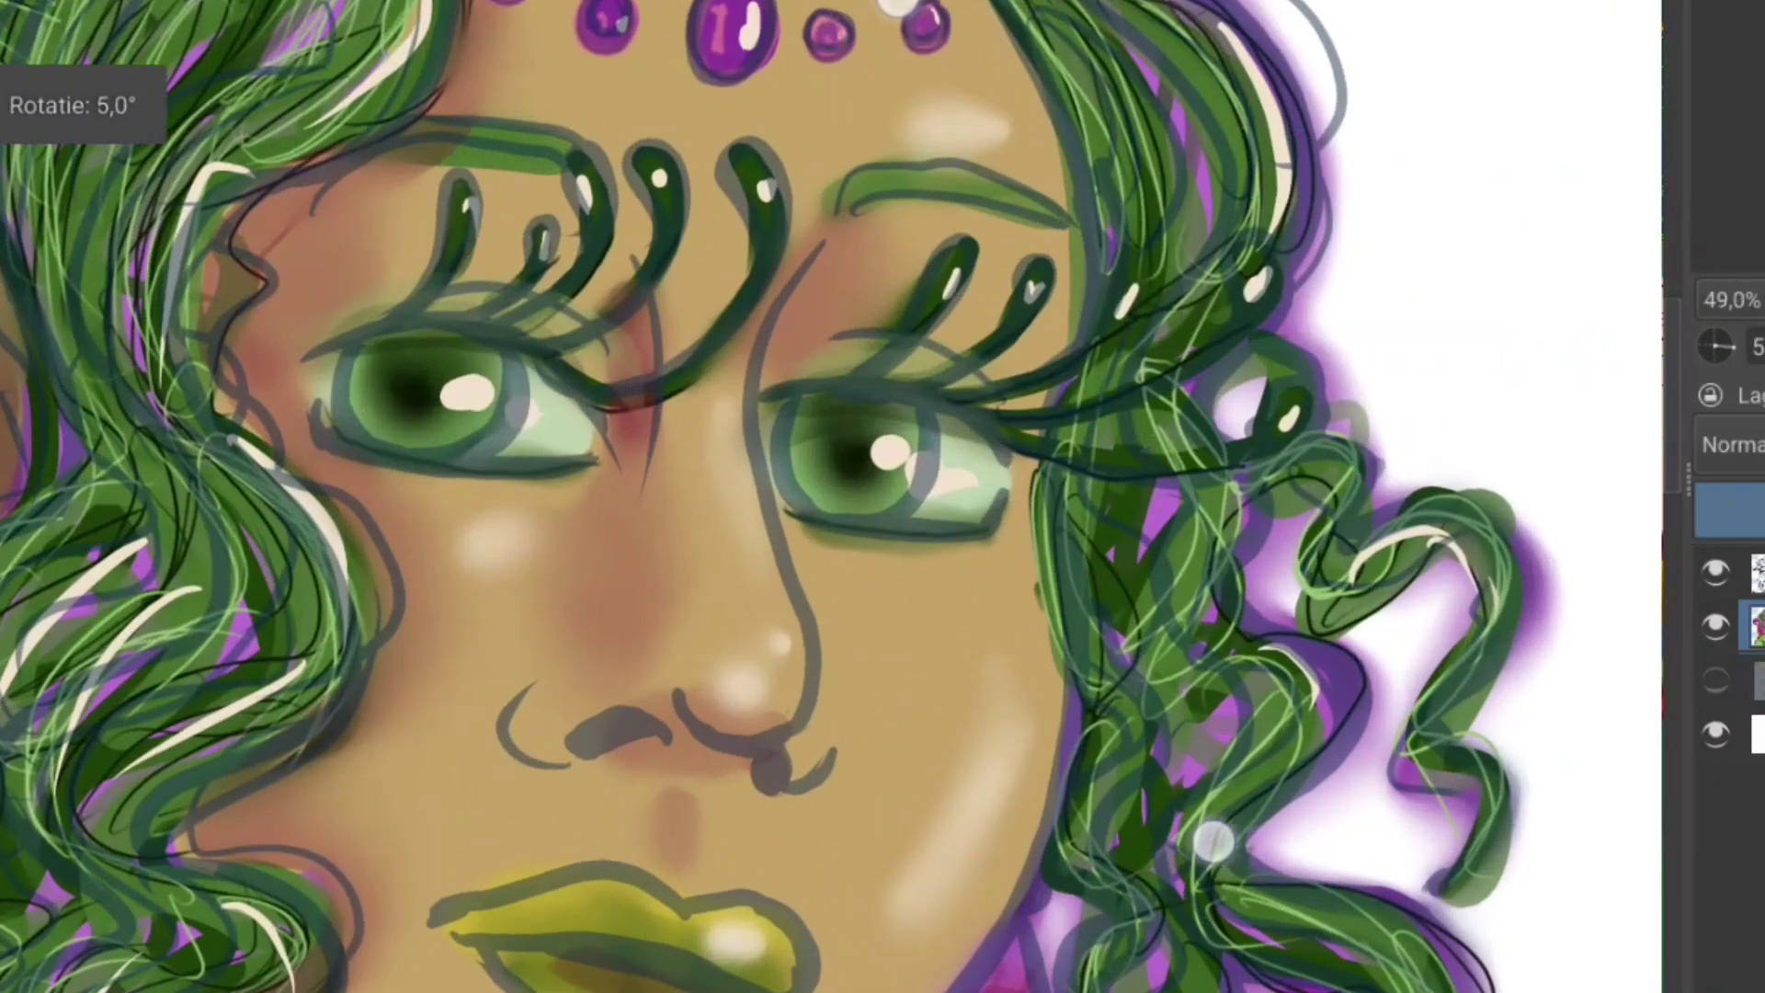
{"action": "scroll", "coordinate": [827, 809], "scroll_direction": "up", "scroll_amount": 3}
{"action": "mouse_move", "coordinate": [708, 602]}
{"action": "left_mouse_down"}
{"action": "mouse_move", "coordinate": [555, 619]}
{"action": "mouse_move", "coordinate": [690, 588]}
{"action": "left_mouse_up"}
{"action": "left_click_drag", "start_coordinate": [864, 644], "coordinate": [922, 673]}
{"action": "left_click_drag", "start_coordinate": [741, 528], "coordinate": [933, 602]}
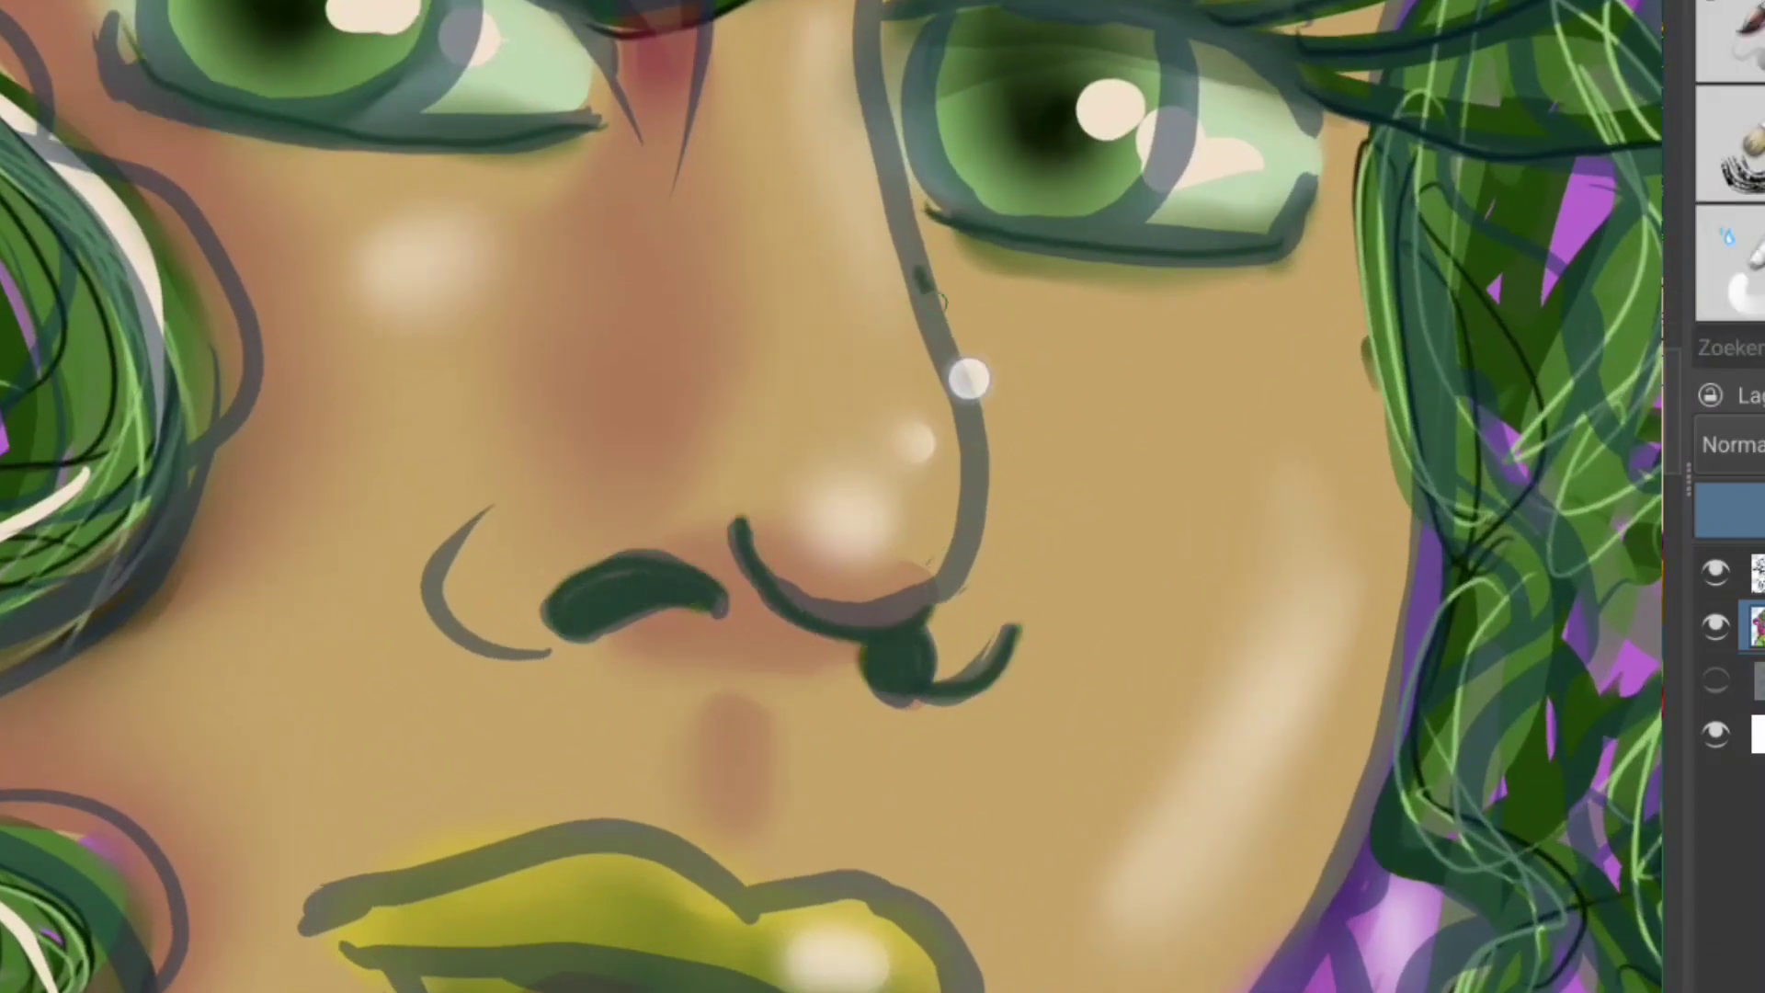
{"action": "left_click_drag", "start_coordinate": [487, 510], "coordinate": [552, 648]}
Step: Ink the nose-bridge line and both upper eyelids in dark green
{"action": "scroll", "coordinate": [662, 515], "scroll_direction": "up", "scroll_amount": 5}
{"action": "mouse_move", "coordinate": [1001, 198]}
{"action": "left_mouse_down"}
{"action": "mouse_move", "coordinate": [915, 311]}
{"action": "mouse_move", "coordinate": [915, 675]}
{"action": "left_mouse_up"}
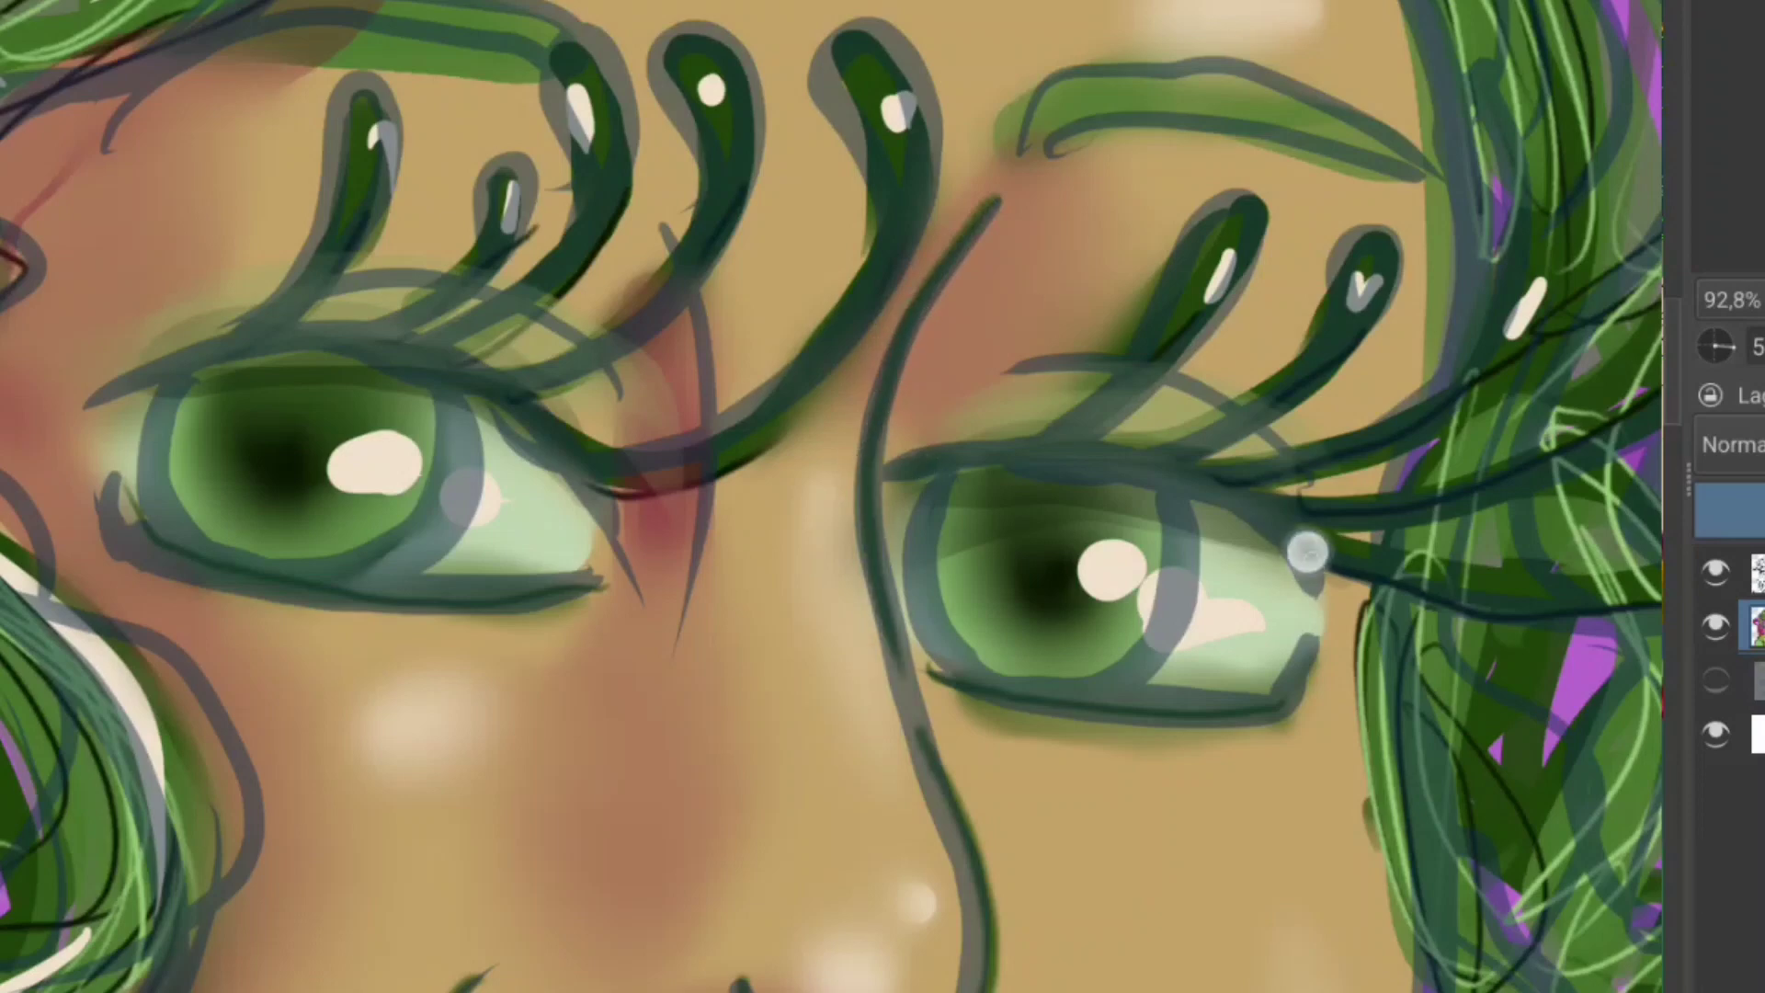
{"action": "left_click_drag", "start_coordinate": [1304, 551], "coordinate": [1205, 480]}
{"action": "mouse_move", "coordinate": [1324, 580]}
{"action": "left_mouse_down"}
{"action": "mouse_move", "coordinate": [964, 448]}
{"action": "mouse_move", "coordinate": [887, 473]}
{"action": "left_mouse_up"}
{"action": "mouse_move", "coordinate": [604, 497]}
{"action": "left_mouse_down"}
{"action": "mouse_move", "coordinate": [284, 340]}
{"action": "mouse_move", "coordinate": [102, 397]}
{"action": "left_mouse_up"}
{"action": "mouse_move", "coordinate": [607, 501]}
{"action": "left_mouse_down"}
{"action": "mouse_move", "coordinate": [505, 401]}
{"action": "mouse_move", "coordinate": [113, 357]}
{"action": "mouse_move", "coordinate": [427, 391]}
{"action": "left_mouse_up"}
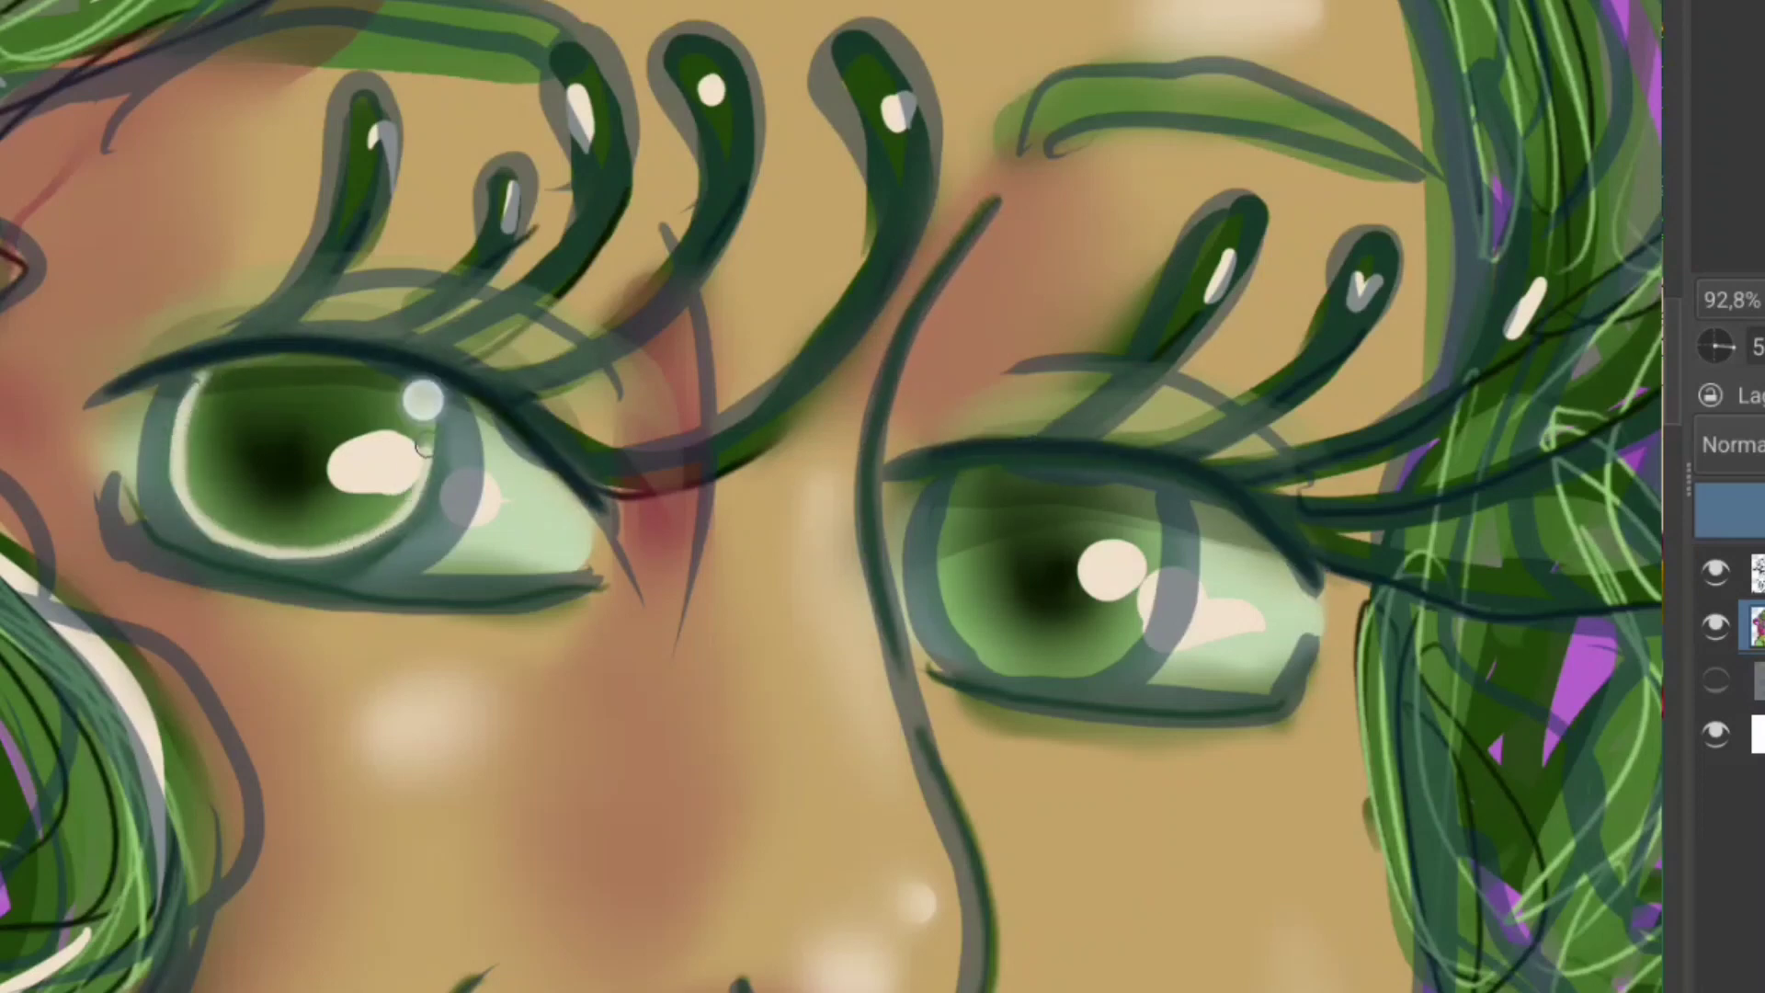
Step: Paint light cream rings and speckles into both irises
{"action": "mouse_move", "coordinate": [952, 478]}
{"action": "left_mouse_down"}
{"action": "mouse_move", "coordinate": [1017, 678]}
{"action": "mouse_move", "coordinate": [1154, 492]}
{"action": "left_mouse_up"}
{"action": "mouse_move", "coordinate": [247, 422]}
{"action": "left_mouse_down"}
{"action": "mouse_move", "coordinate": [234, 459]}
{"action": "mouse_move", "coordinate": [276, 501]}
{"action": "mouse_move", "coordinate": [331, 437]}
{"action": "left_mouse_up"}
{"action": "left_click_drag", "start_coordinate": [1083, 536], "coordinate": [1034, 522]}
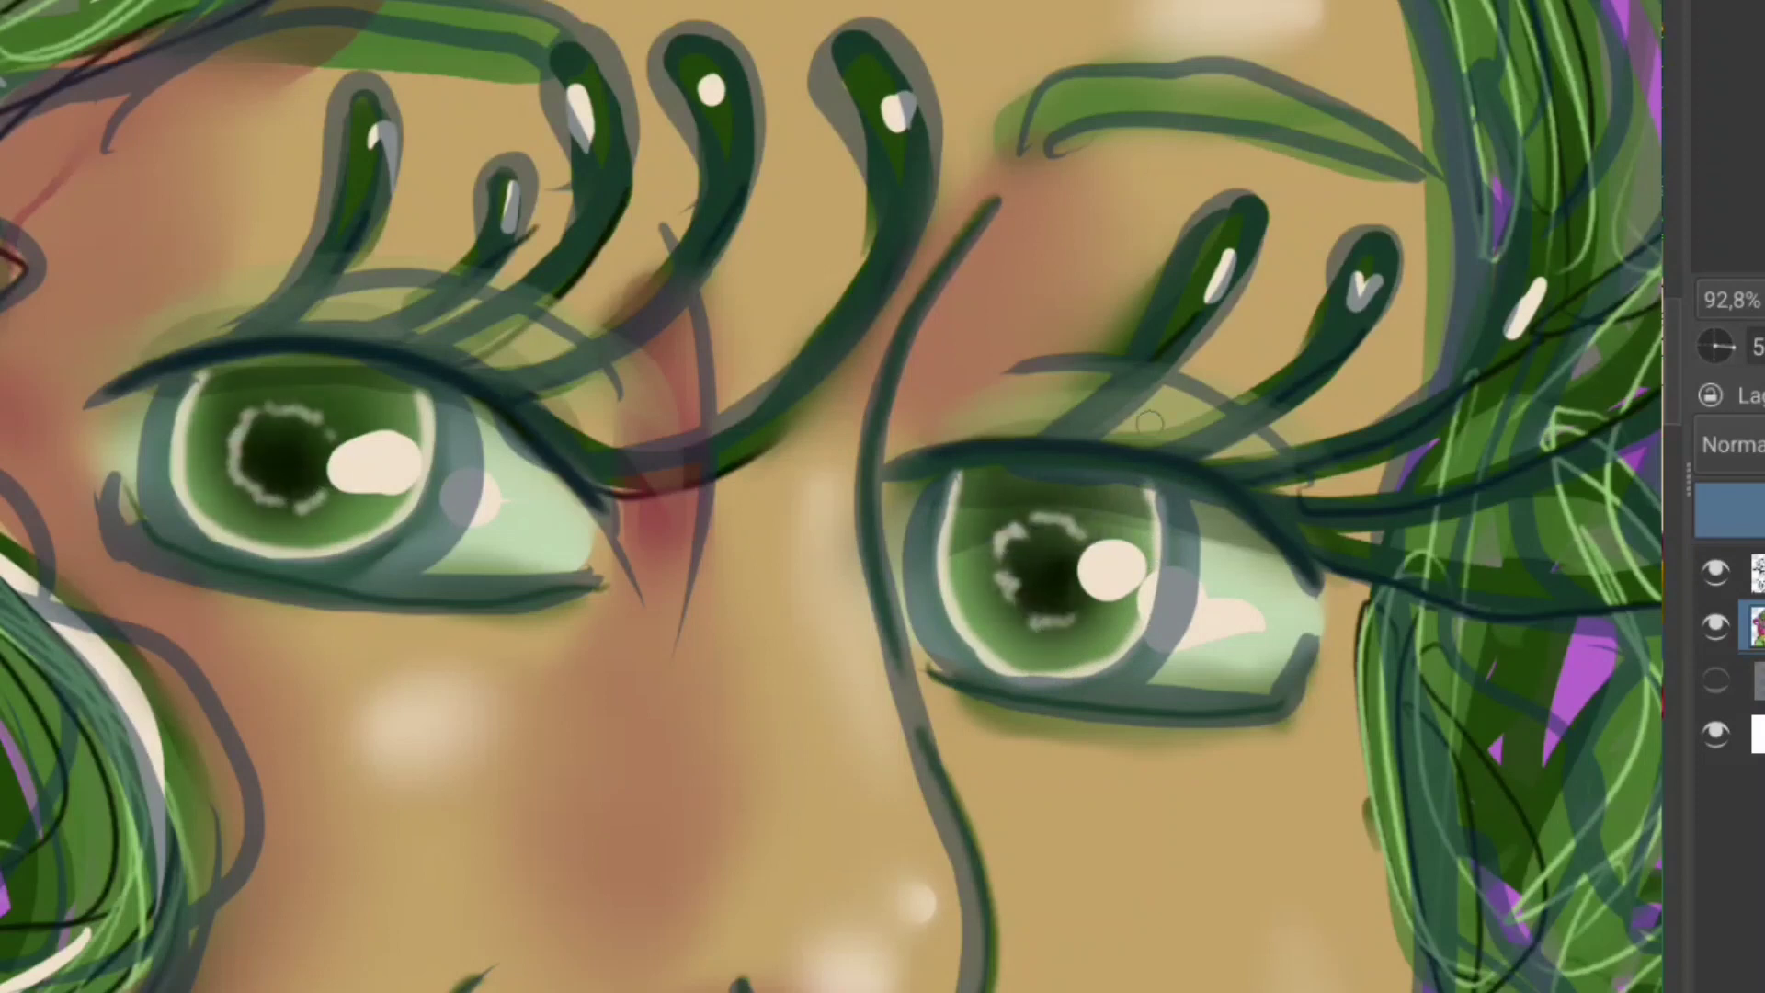
{"action": "key", "text": "minus"}
{"action": "key", "text": "minus"}
{"action": "key", "text": "minus"}
{"action": "key", "text": "minus"}
Step: Zoom in on the lips and ink their outlines and centre line dark
{"action": "scroll", "coordinate": [827, 644], "scroll_direction": "up", "scroll_amount": 2}
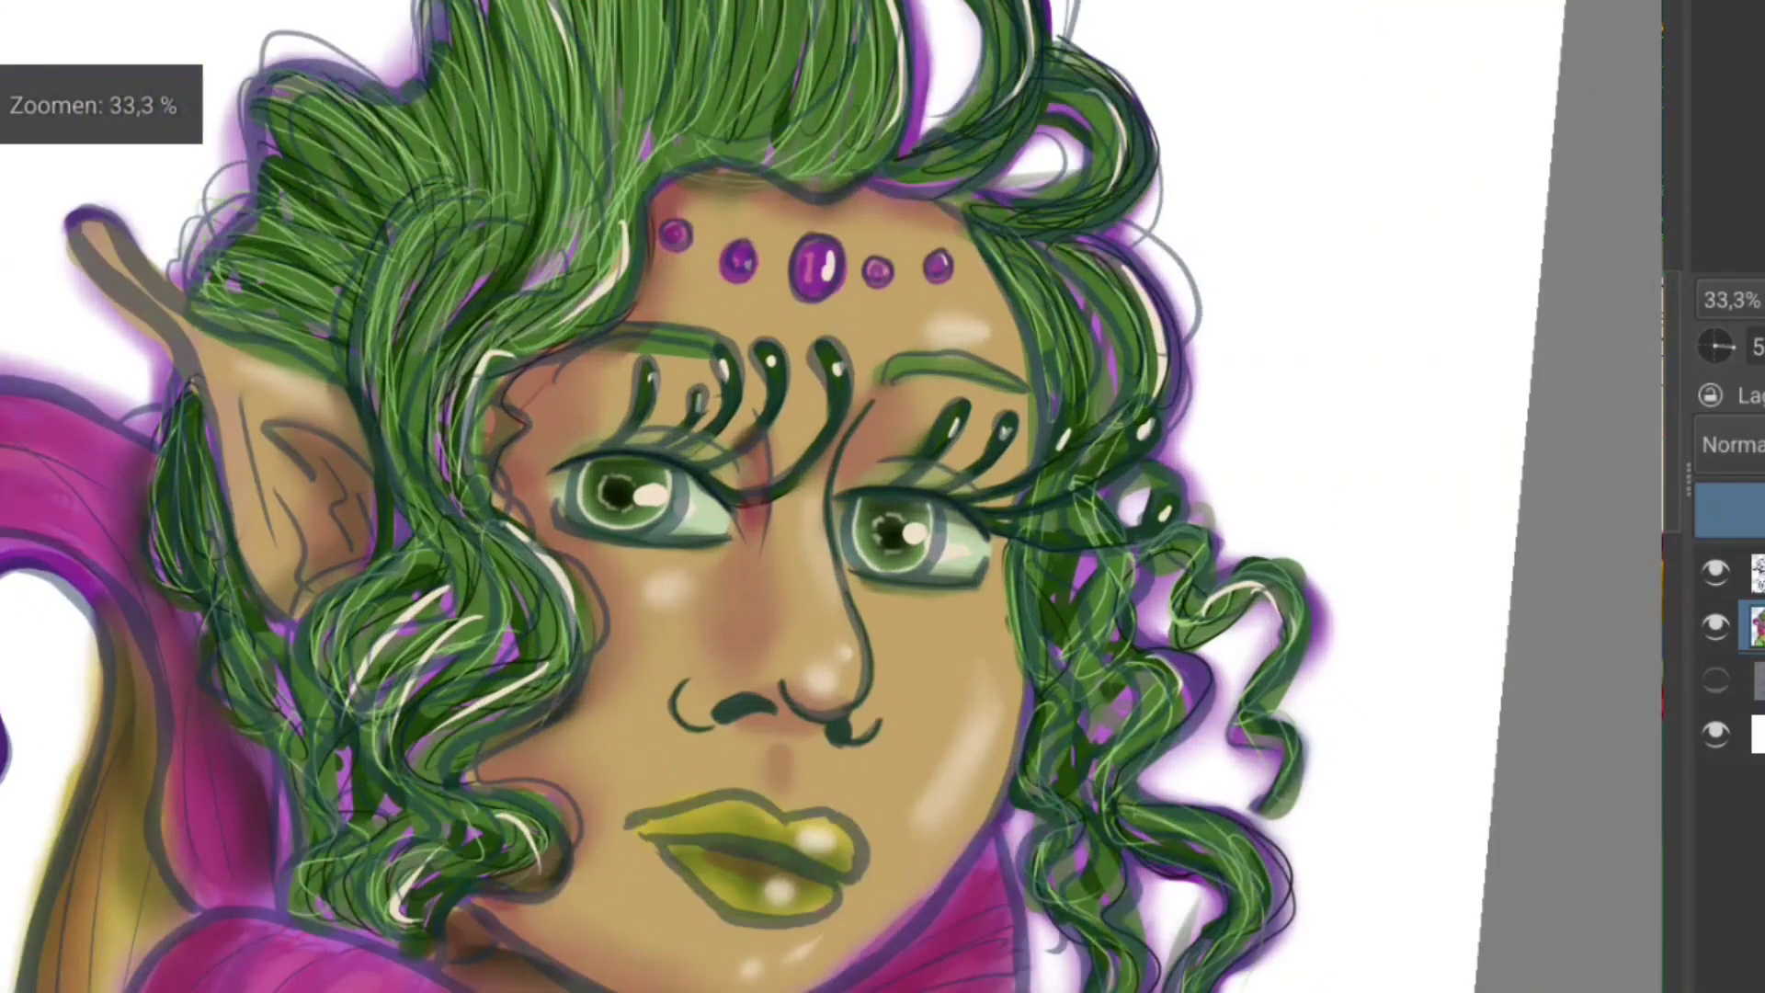
{"action": "scroll", "coordinate": [827, 643], "scroll_direction": "up", "scroll_amount": 2}
{"action": "scroll", "coordinate": [873, 460], "scroll_direction": "up", "scroll_amount": 2}
{"action": "mouse_move", "coordinate": [876, 294]}
{"action": "left_mouse_down"}
{"action": "mouse_move", "coordinate": [575, 414]}
{"action": "mouse_move", "coordinate": [839, 528]}
{"action": "mouse_move", "coordinate": [957, 405]}
{"action": "mouse_move", "coordinate": [593, 470]}
{"action": "left_mouse_up"}
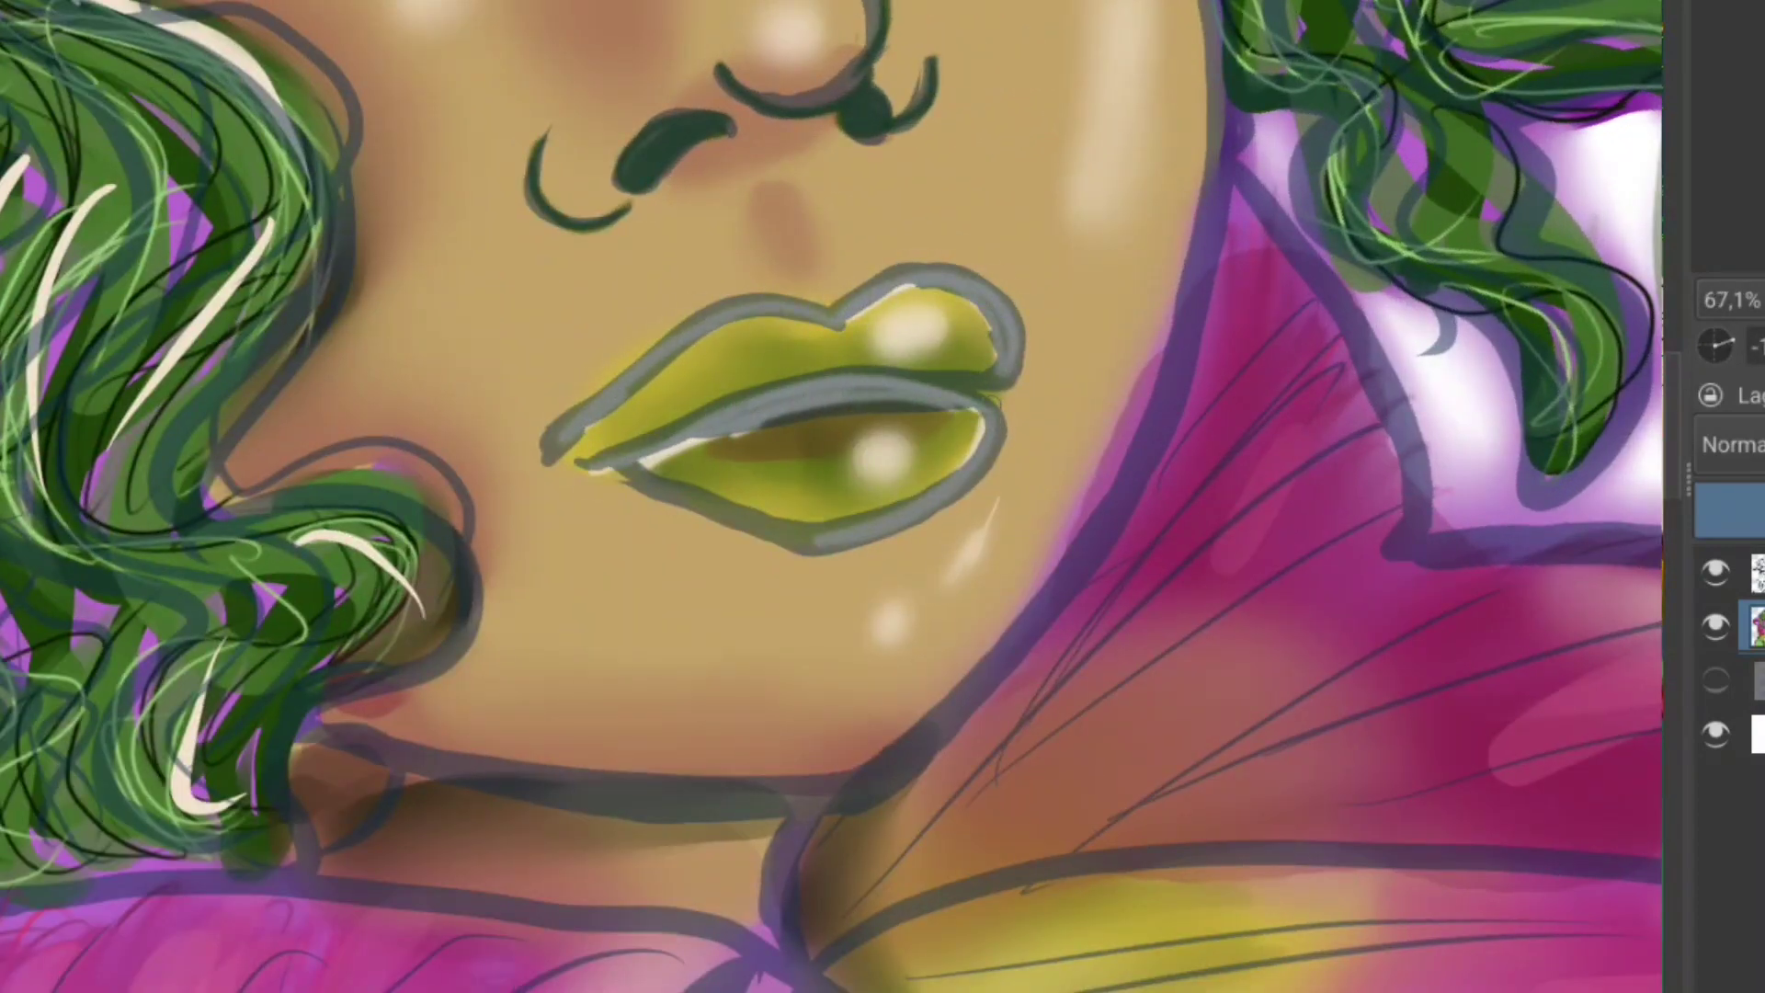
{"action": "key", "text": "slash"}
{"action": "mouse_move", "coordinate": [967, 437]}
{"action": "left_mouse_down"}
{"action": "mouse_move", "coordinate": [763, 418]}
{"action": "mouse_move", "coordinate": [598, 464]}
{"action": "left_mouse_up"}
{"action": "mouse_move", "coordinate": [961, 396]}
{"action": "left_mouse_down"}
{"action": "mouse_move", "coordinate": [580, 464]}
{"action": "mouse_move", "coordinate": [891, 276]}
{"action": "mouse_move", "coordinate": [619, 378]}
{"action": "mouse_move", "coordinate": [551, 441]}
{"action": "left_mouse_up"}
{"action": "mouse_move", "coordinate": [991, 400]}
{"action": "left_mouse_down"}
{"action": "mouse_move", "coordinate": [938, 502]}
{"action": "mouse_move", "coordinate": [653, 497]}
{"action": "left_mouse_up"}
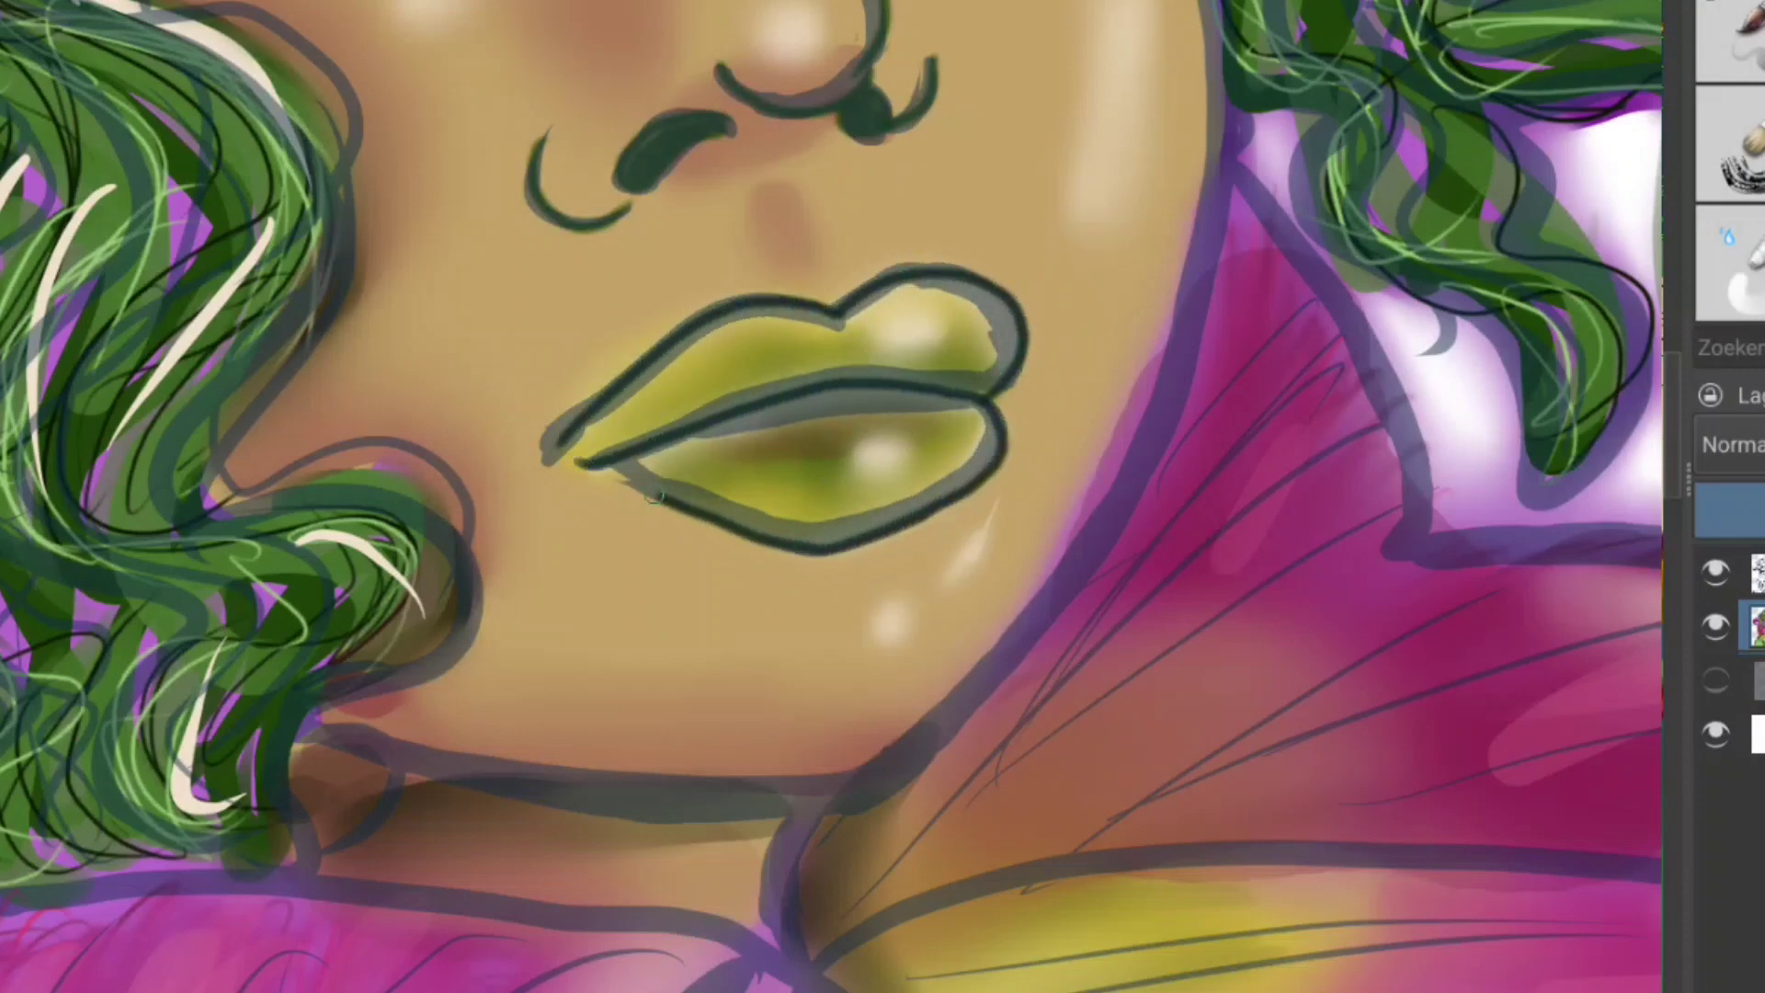
Step: Add light highlights to the upper and lower lip
{"action": "left_click_drag", "start_coordinate": [786, 317], "coordinate": [918, 283]}
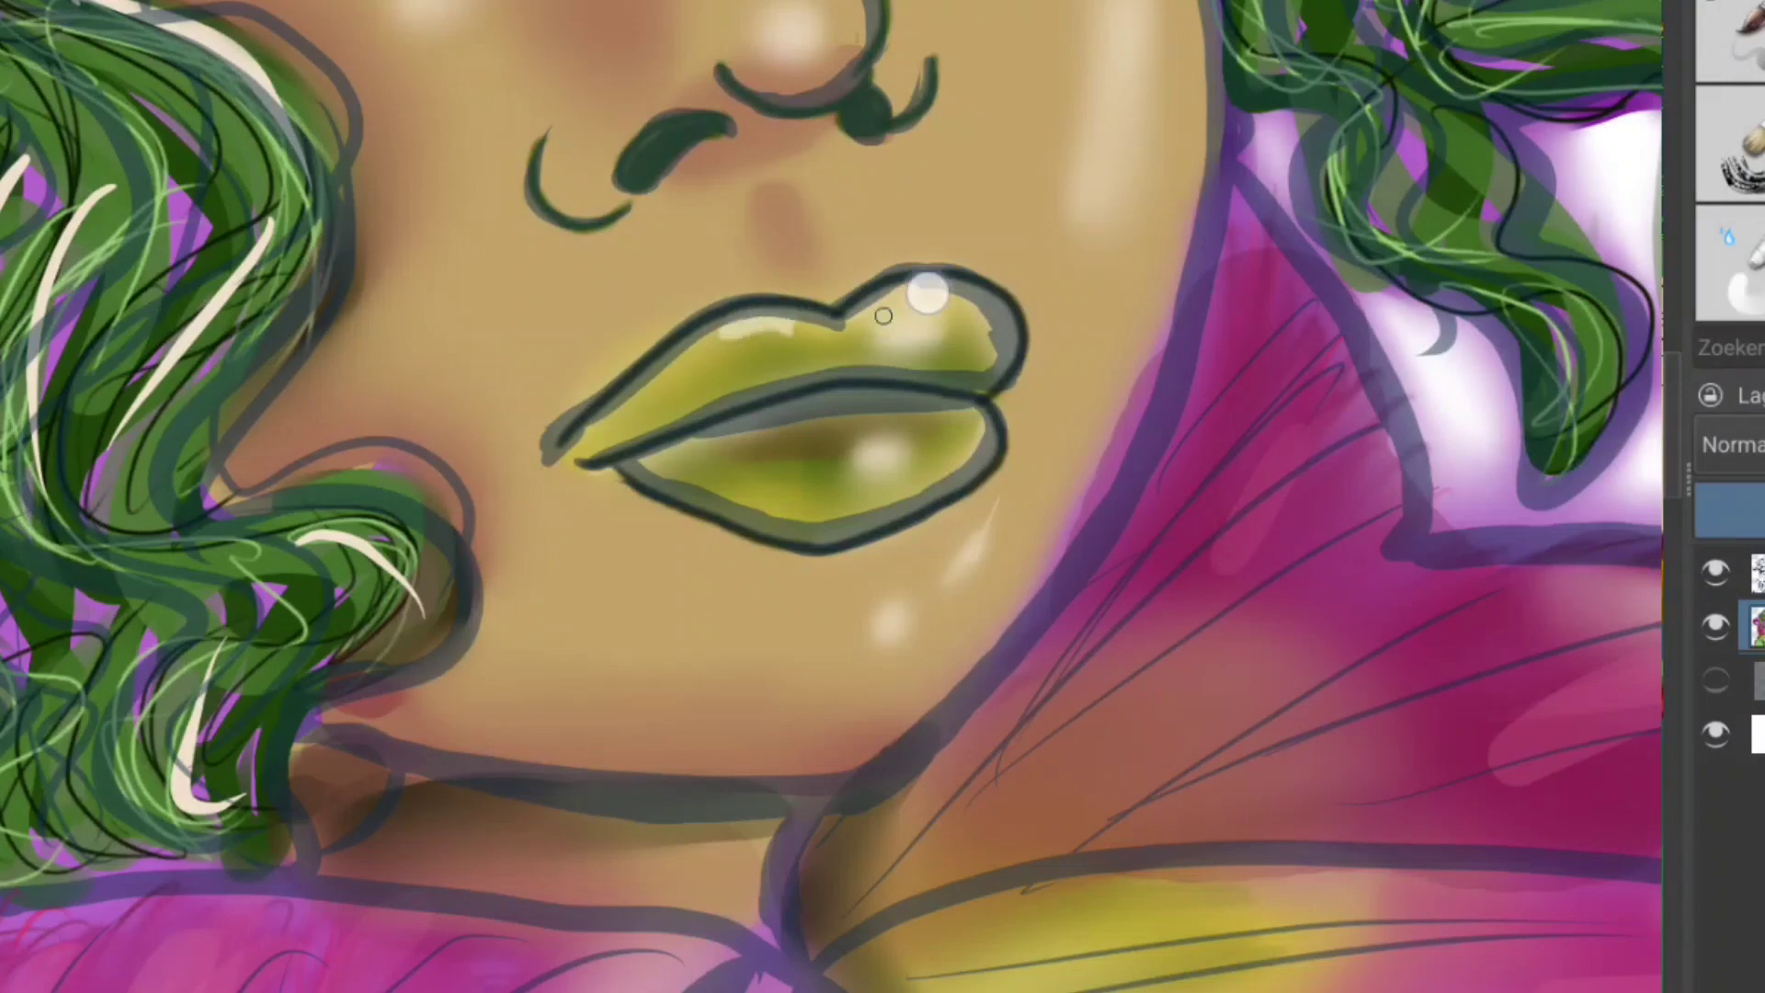
{"action": "mouse_move", "coordinate": [960, 419]}
{"action": "left_mouse_down"}
{"action": "mouse_move", "coordinate": [874, 481]}
{"action": "mouse_move", "coordinate": [914, 453]}
{"action": "left_mouse_up"}
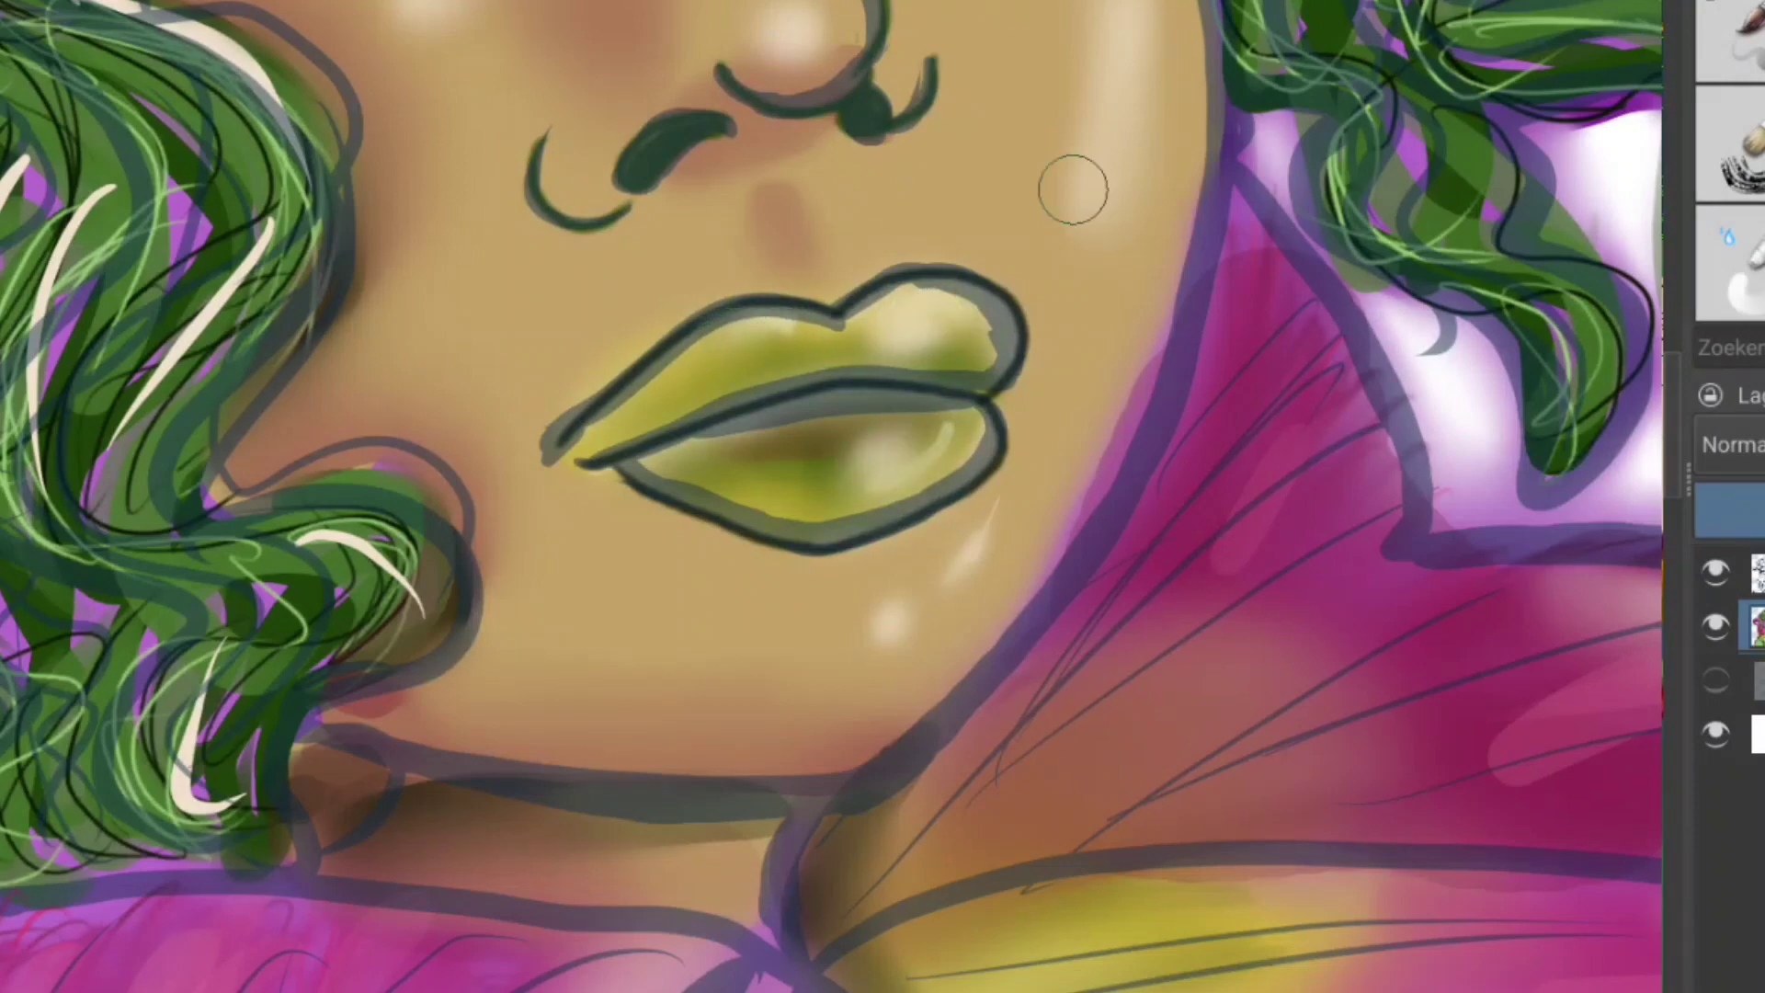
{"action": "key", "text": "minus"}
{"action": "key", "text": "minus"}
{"action": "key", "text": "minus"}
{"action": "key", "text": "minus"}
{"action": "key", "text": "minus"}
{"action": "key", "text": "minus"}
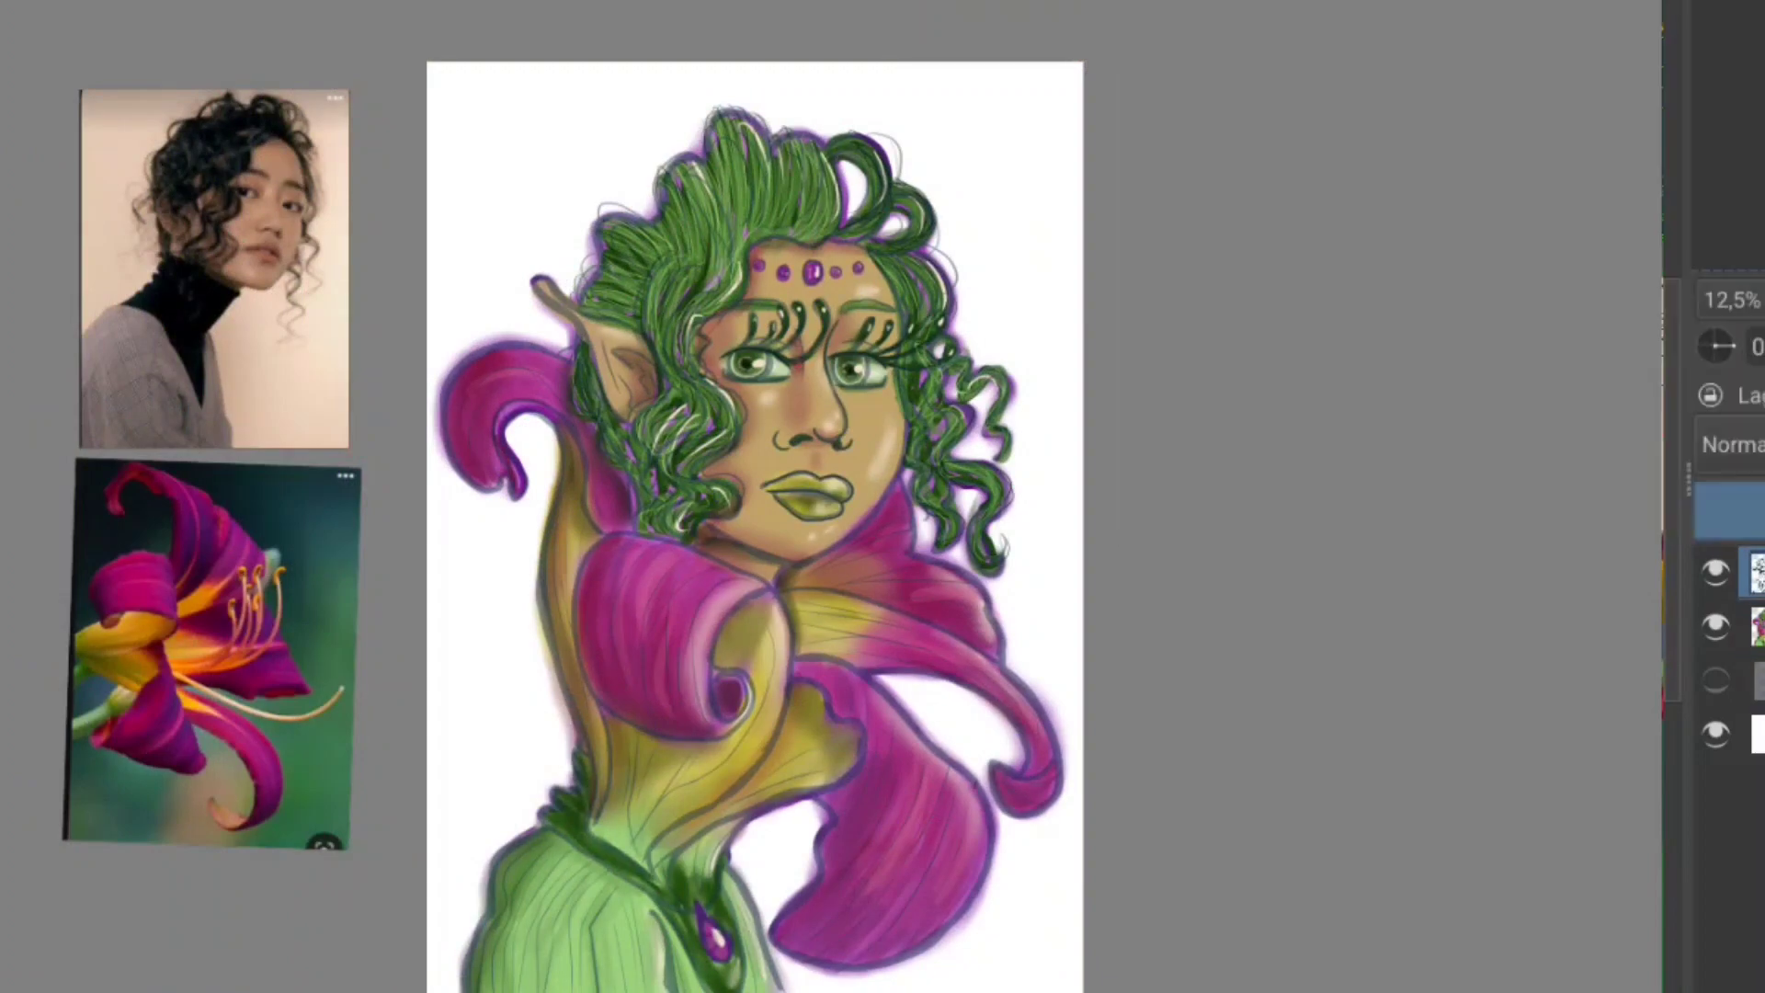
Step: Sign the artwork beside the lower petals
{"action": "left_click_drag", "start_coordinate": [735, 515], "coordinate": [683, 471]}
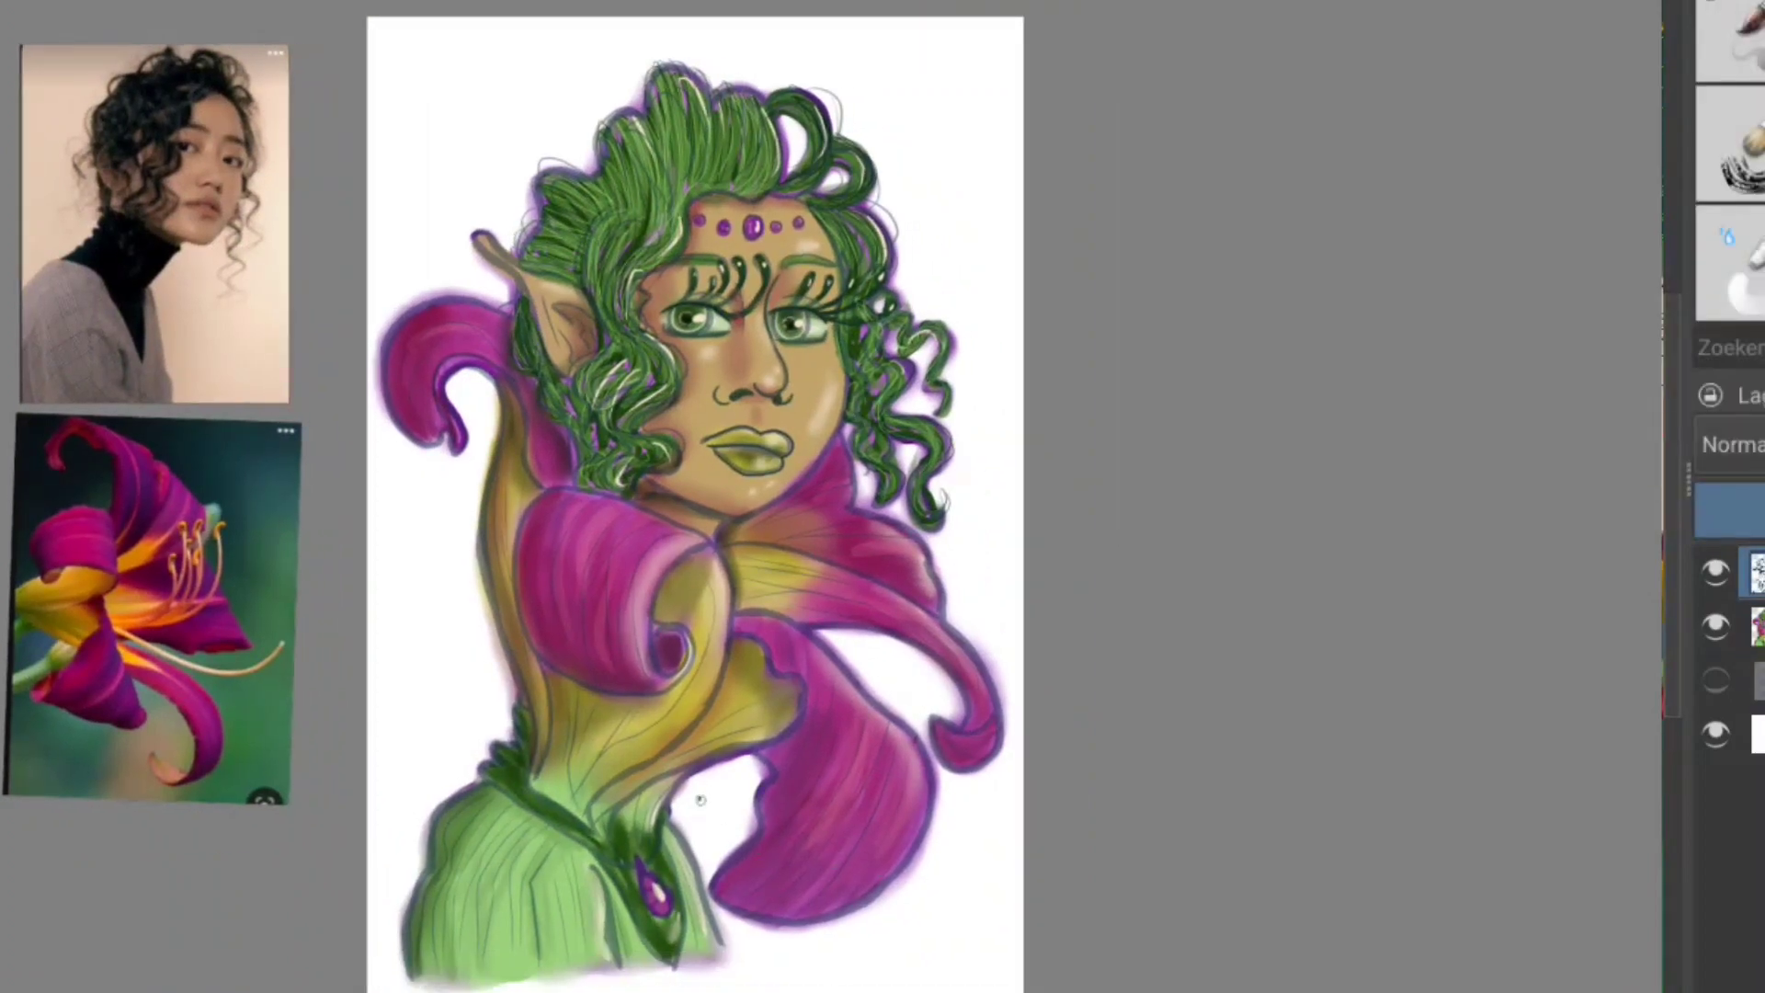
{"action": "scroll", "coordinate": [701, 800], "scroll_direction": "up", "scroll_amount": 5}
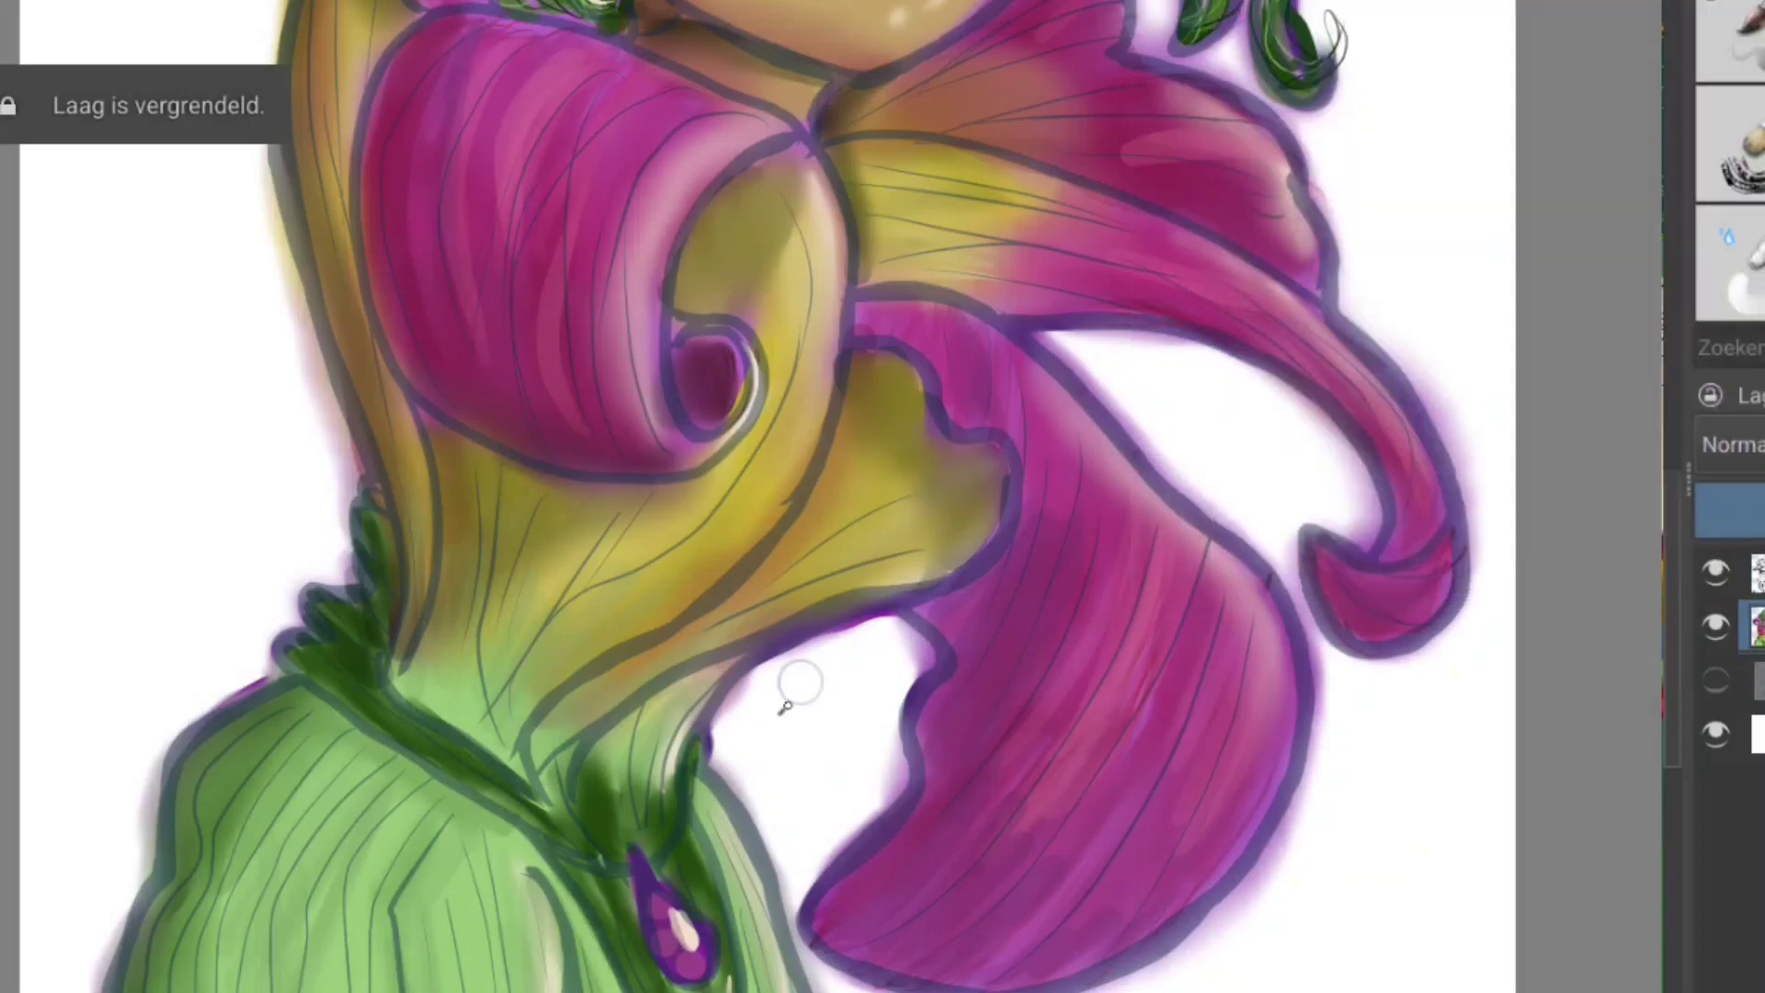
{"action": "left_click_drag", "start_coordinate": [774, 783], "coordinate": [855, 749]}
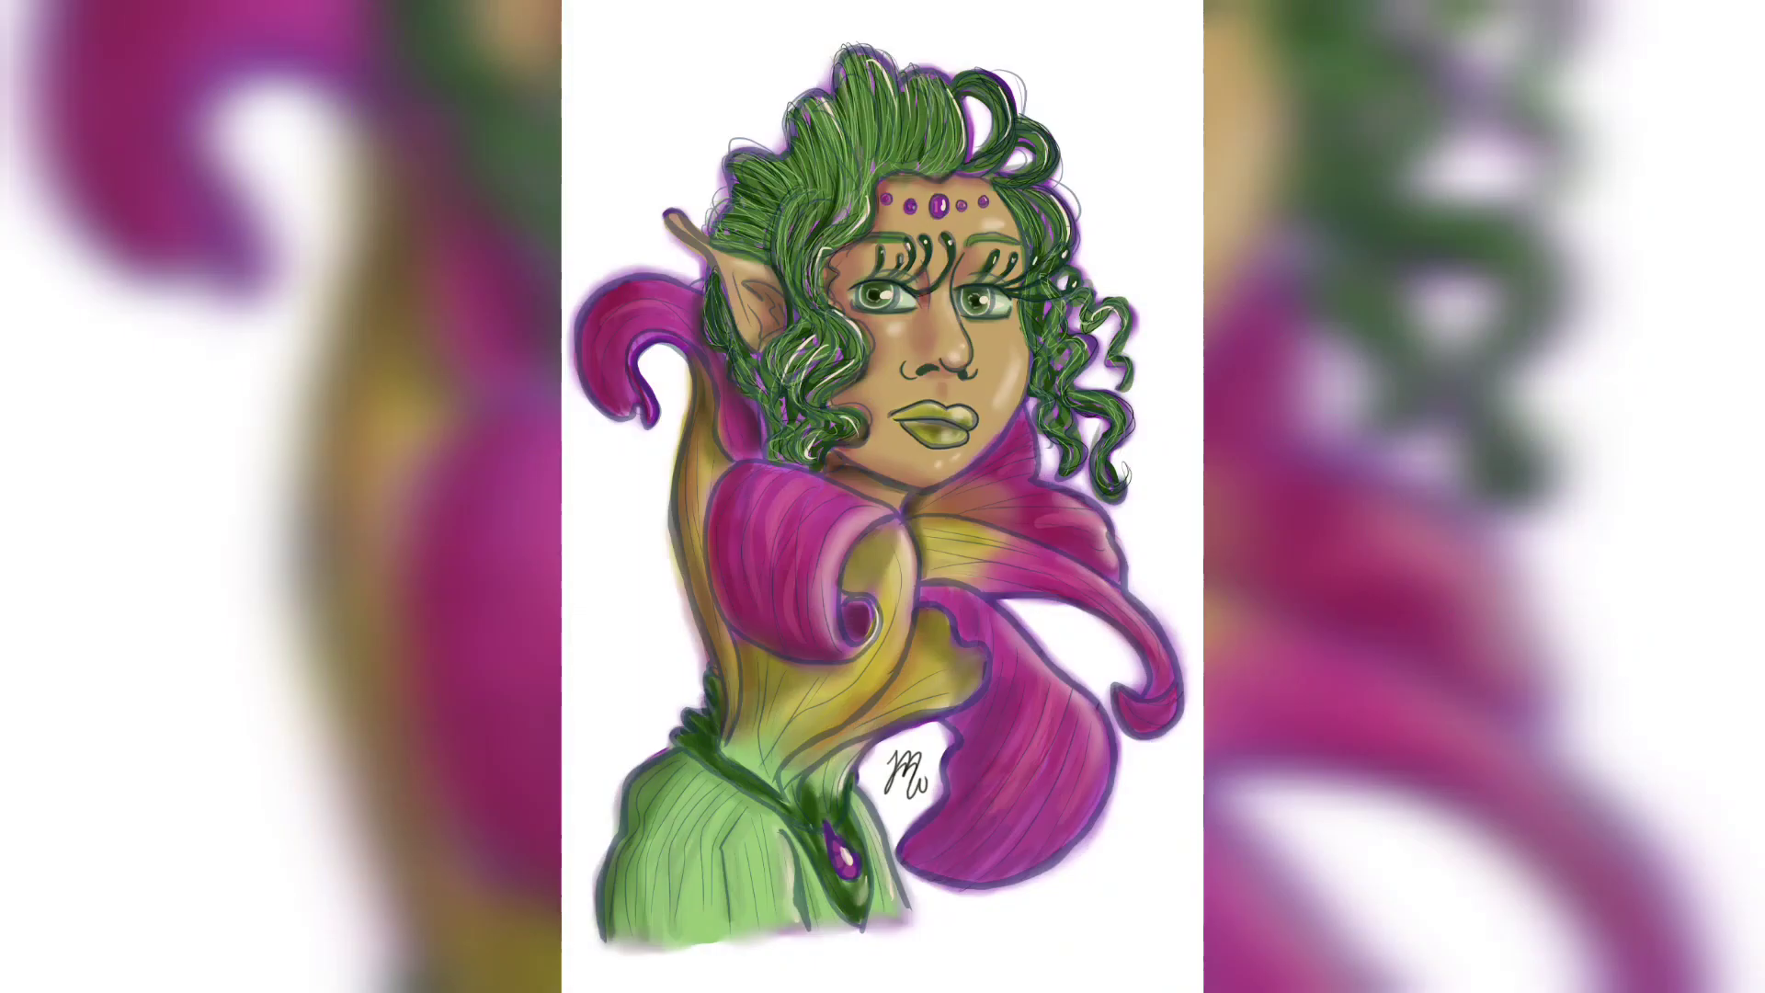